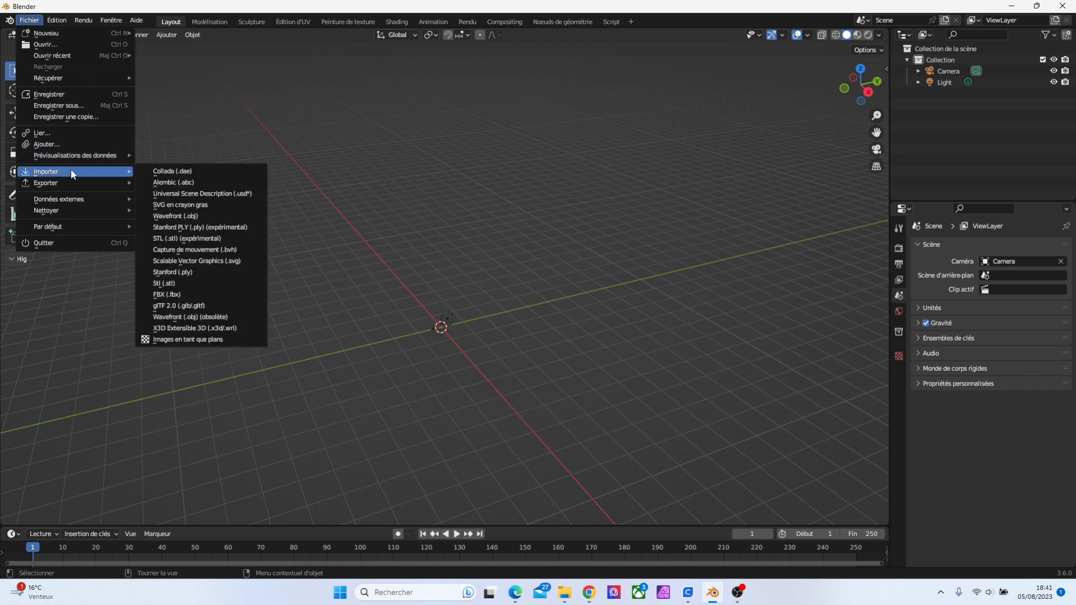
Start a new General scene and delete all of its default objects
{"action": "mouse_move", "coordinate": [69, 34]}
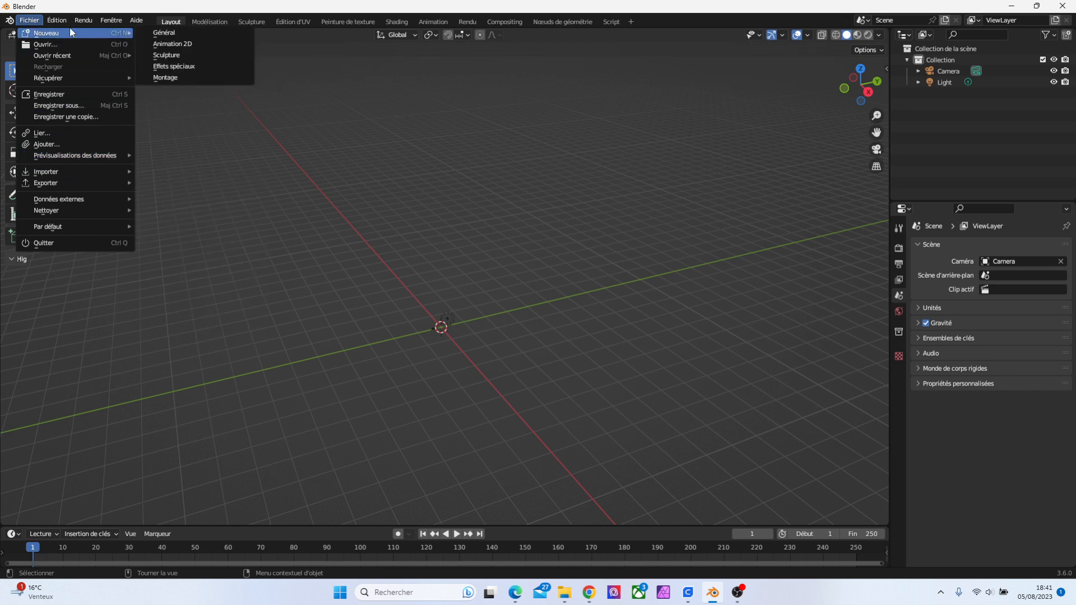
{"action": "left_click", "coordinate": [187, 32]}
{"action": "left_click", "coordinate": [551, 314]}
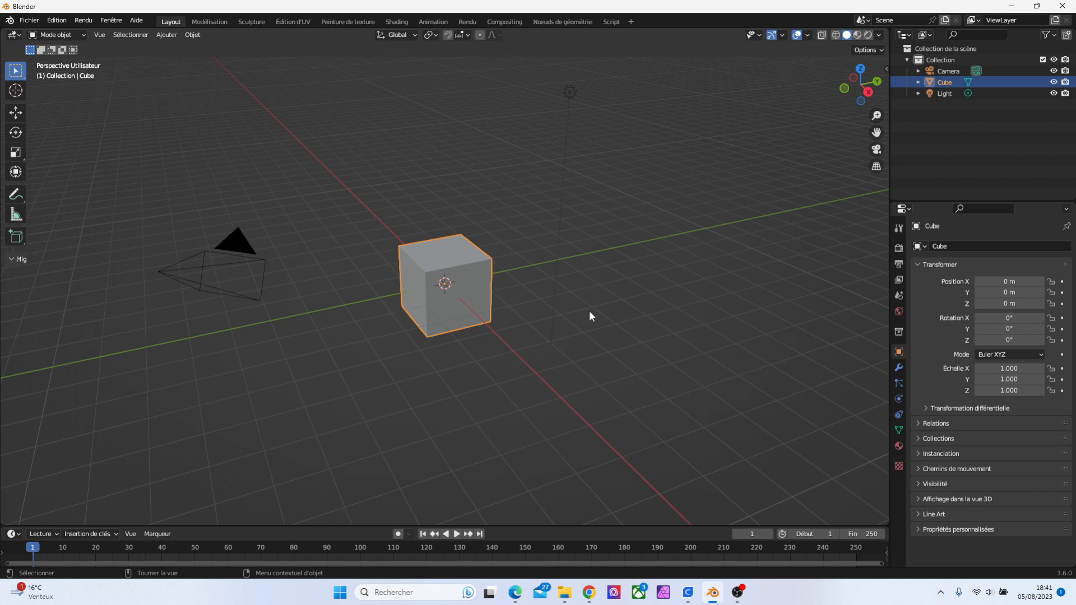
{"action": "key", "text": "a"}
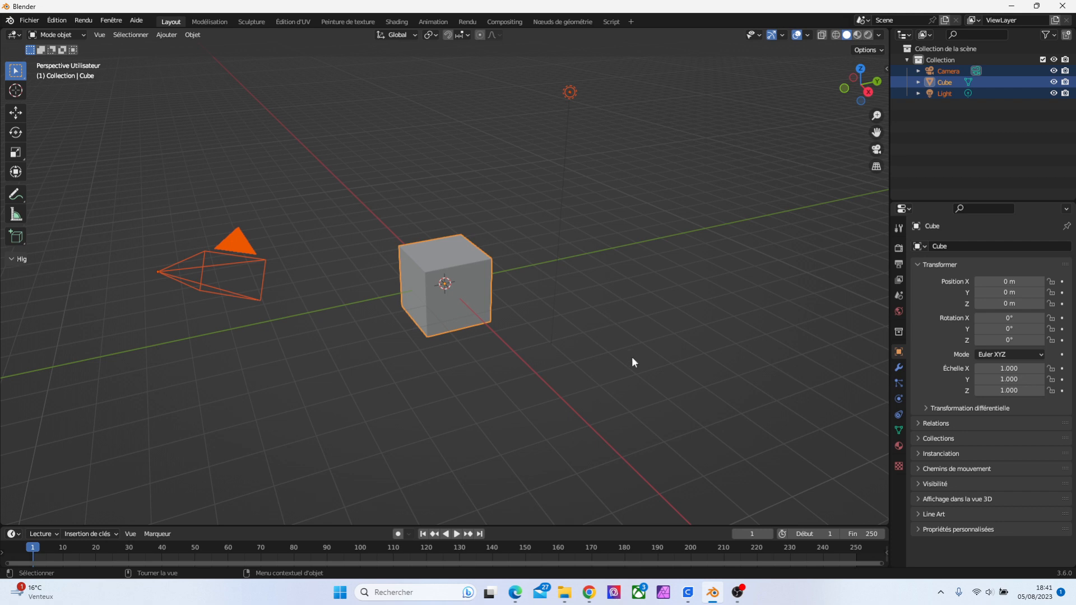
{"action": "key", "text": "Delete"}
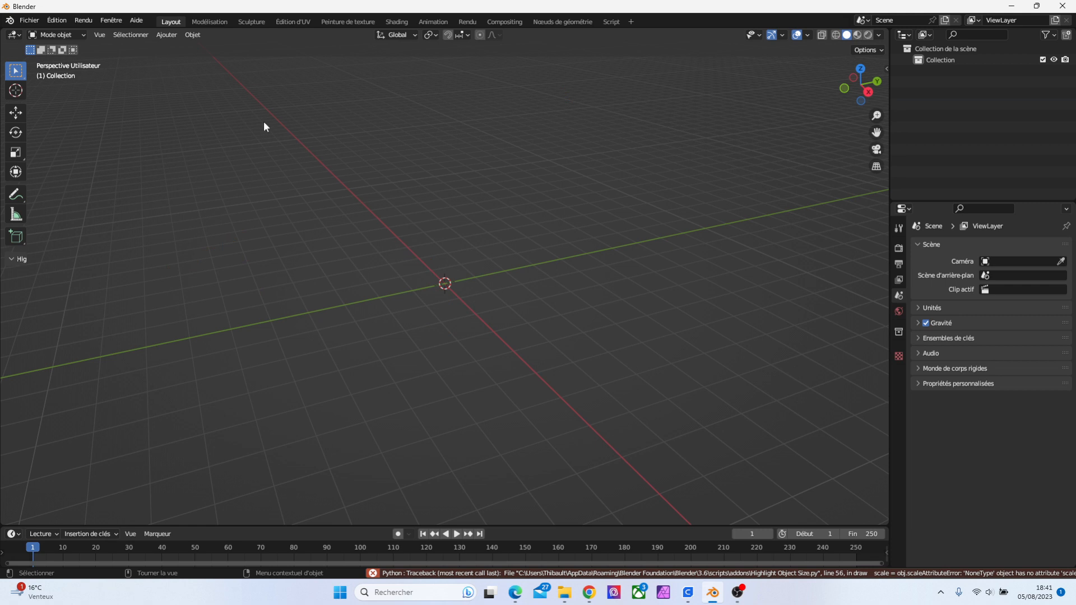
Import the STL file pececito_crlwaly_final.stl from the model's files folder under Graphisme 2023, 3D Print
{"action": "left_click", "coordinate": [30, 21]}
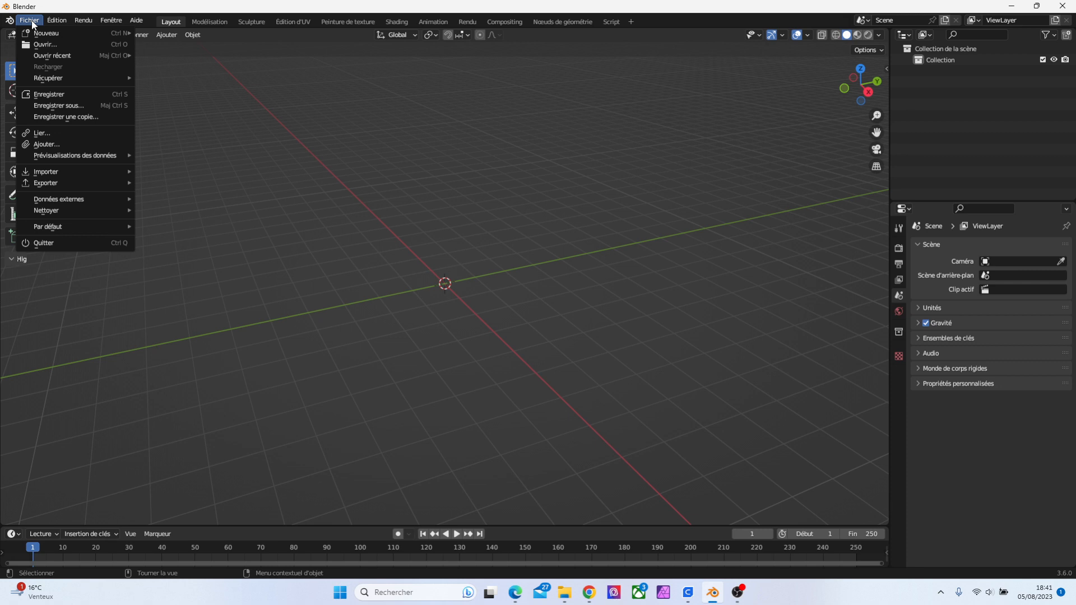
{"action": "mouse_move", "coordinate": [73, 170]}
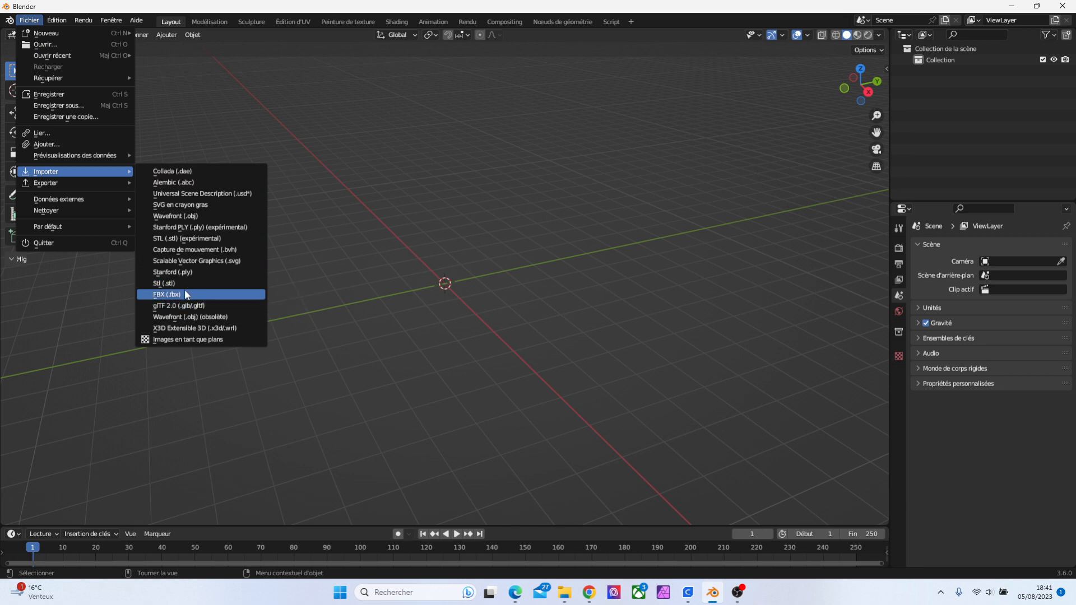
{"action": "left_click", "coordinate": [178, 281]}
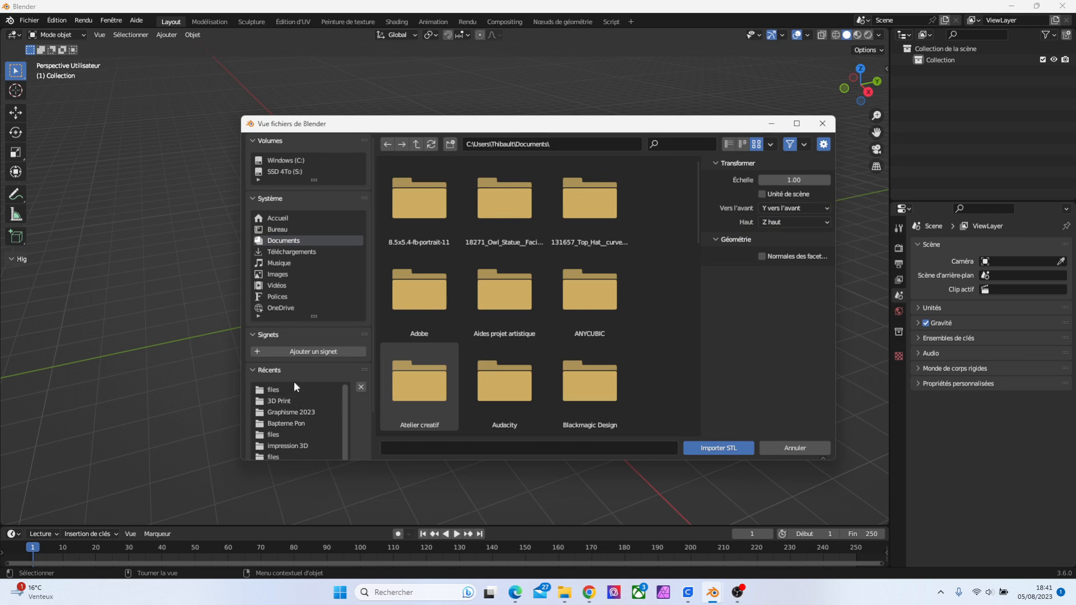
{"action": "left_click", "coordinate": [295, 412]}
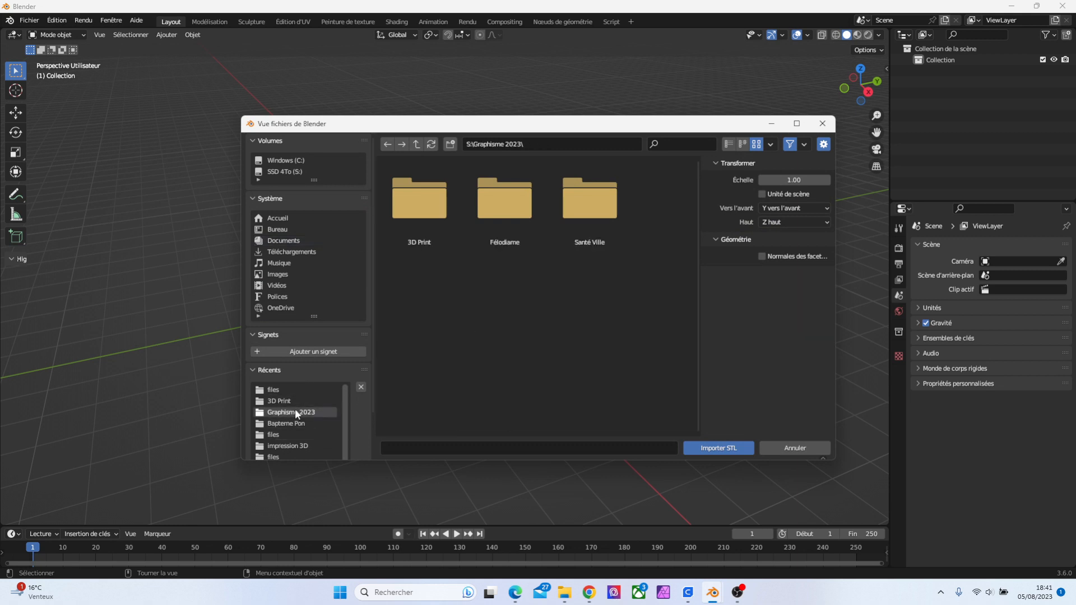
{"action": "double_click", "coordinate": [432, 200]}
{"action": "double_click", "coordinate": [418, 213]}
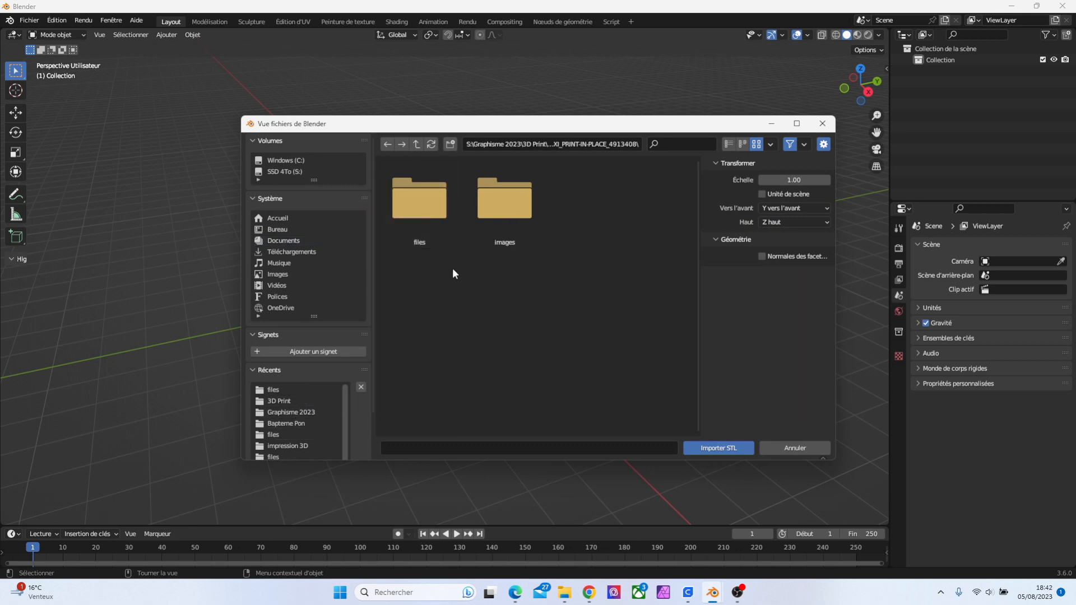
{"action": "double_click", "coordinate": [429, 197]}
{"action": "left_click", "coordinate": [422, 205]}
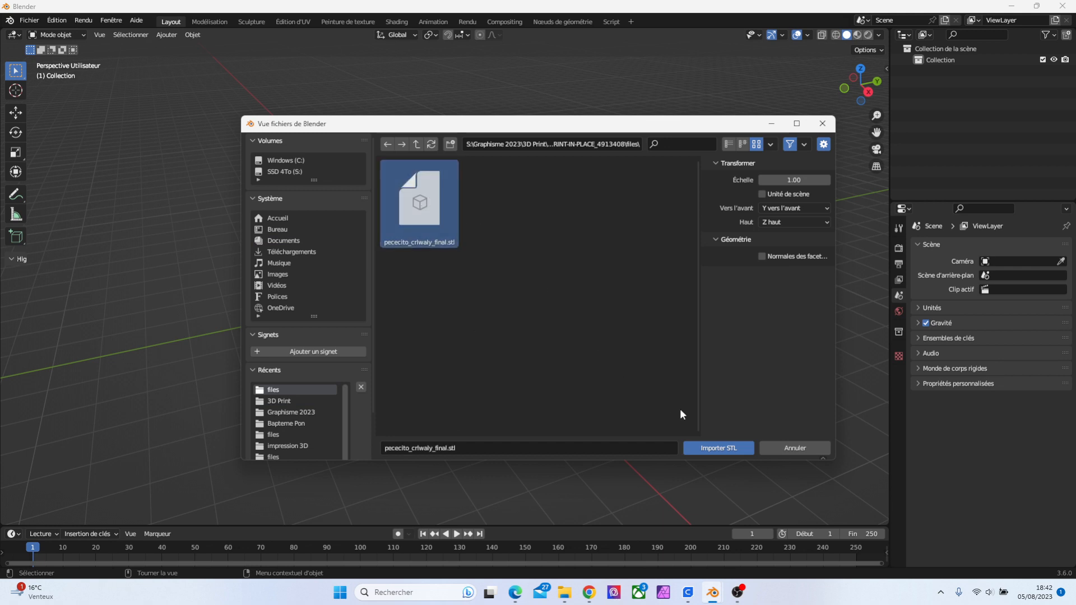
{"action": "left_click", "coordinate": [728, 449]}
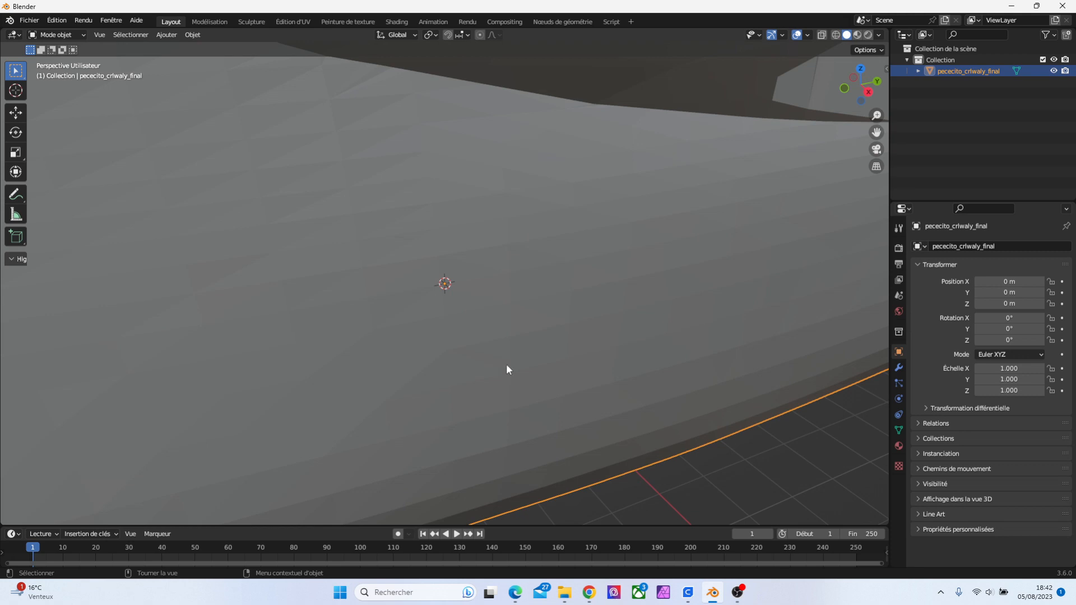
Examine the imported whale from several sides, show its transform values and dimensions, and inspect the joint between body and tail segment
{"action": "left_click_drag", "start_coordinate": [876, 115], "coordinate": [877, 230]}
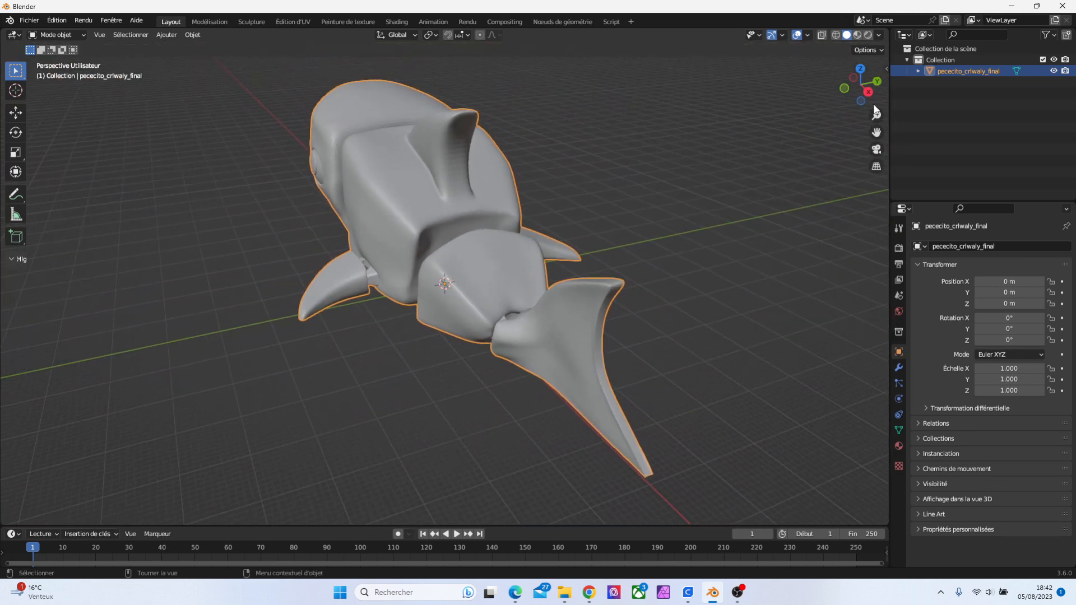
{"action": "left_click_drag", "start_coordinate": [876, 103], "coordinate": [881, 103]}
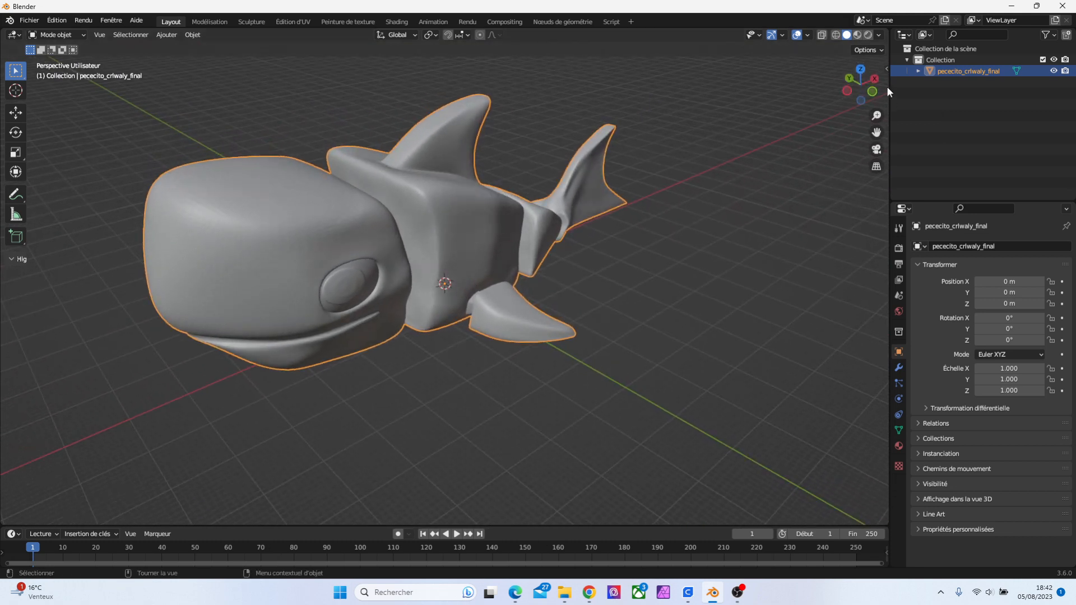
{"action": "left_click", "coordinate": [884, 69]}
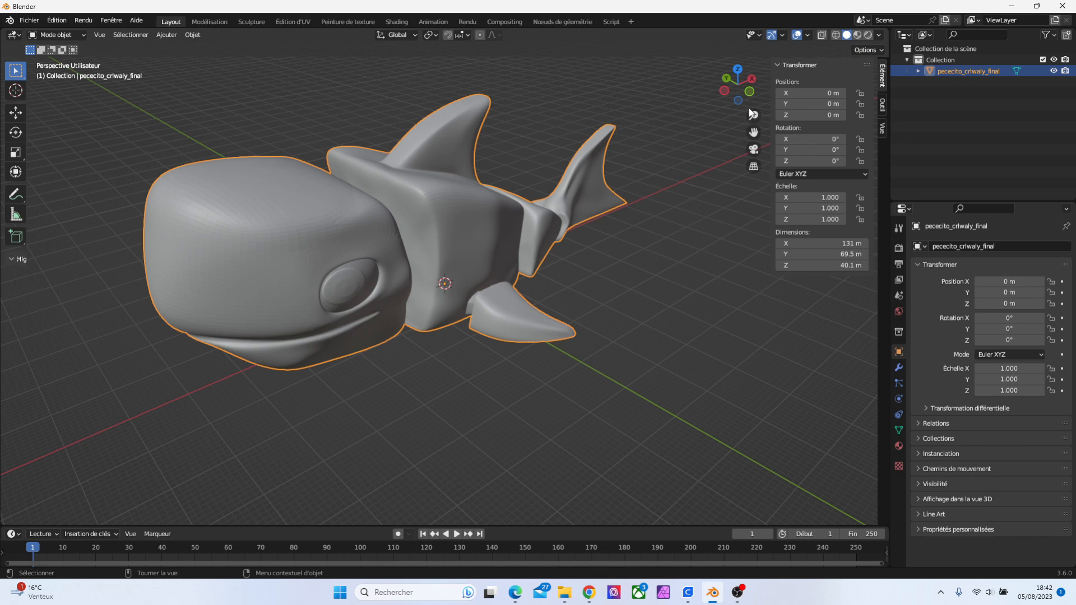
{"action": "left_click_drag", "start_coordinate": [746, 99], "coordinate": [609, 209]}
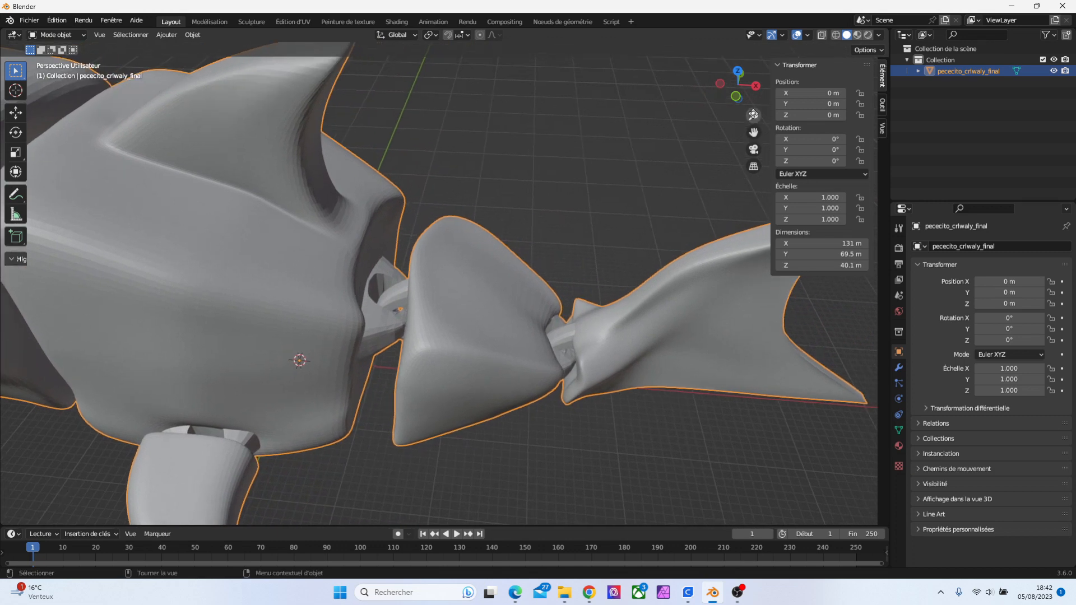
{"action": "left_click_drag", "start_coordinate": [754, 116], "coordinate": [874, 105]}
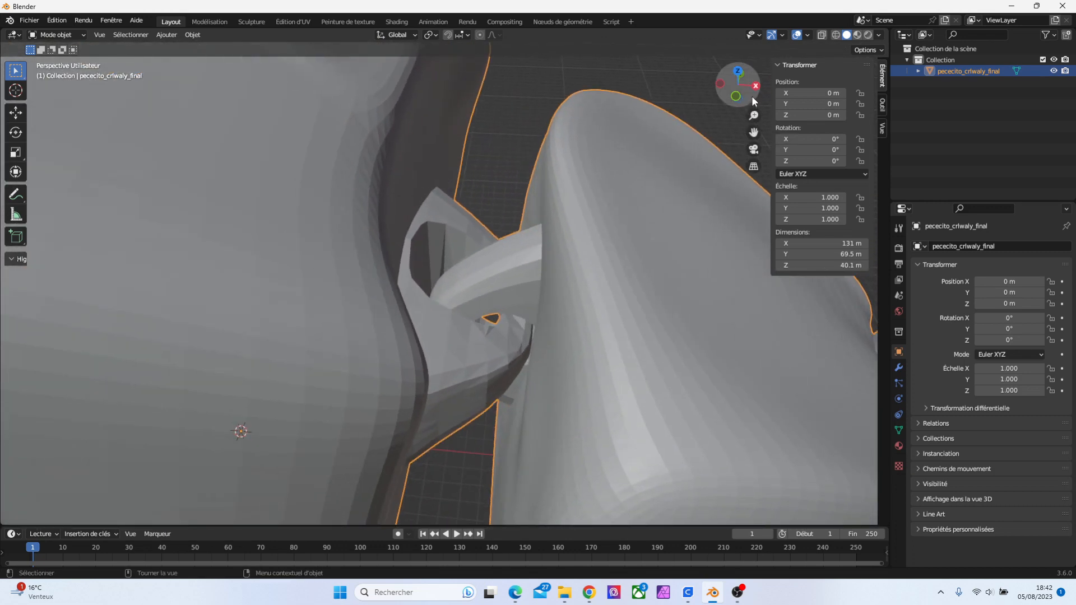
{"action": "left_click_drag", "start_coordinate": [752, 96], "coordinate": [740, 193]}
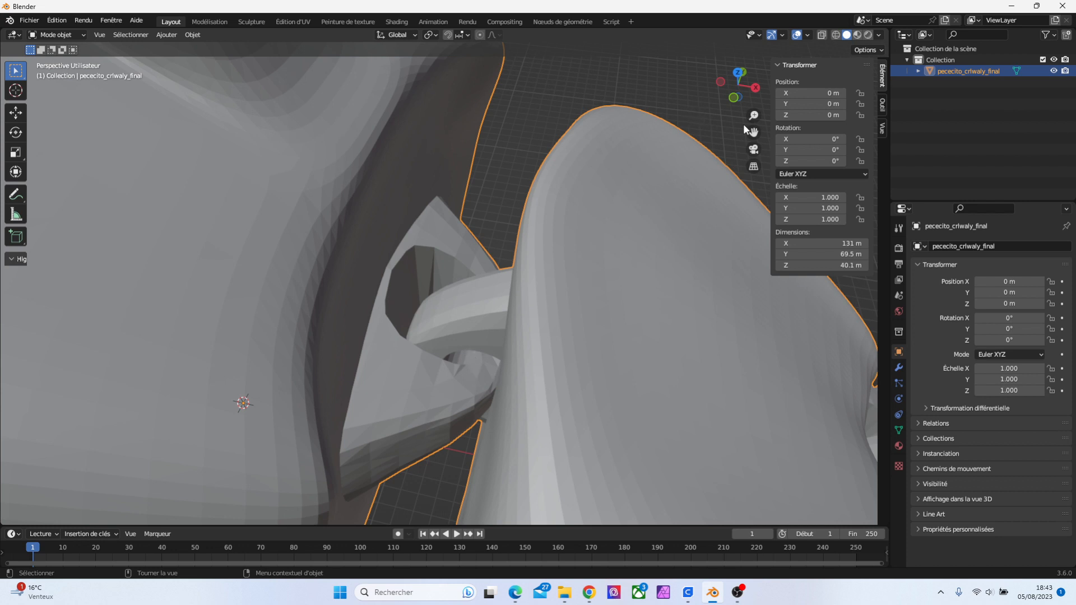
{"action": "left_click_drag", "start_coordinate": [753, 116], "coordinate": [753, 147]}
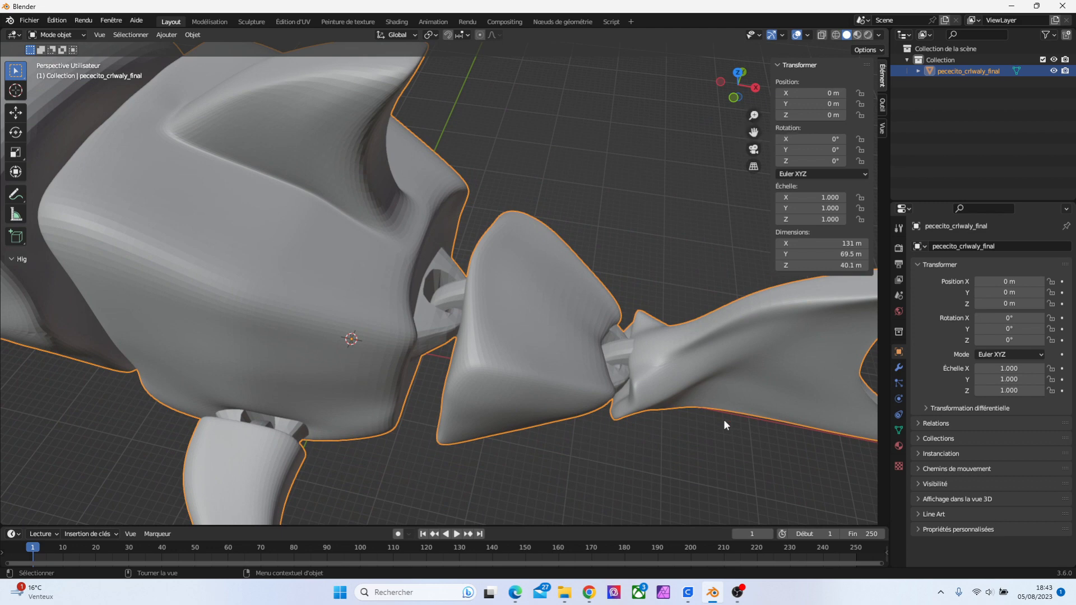
Switch to UltiMaker Cura and examine the finished whale with its 69 medallion from above and below
{"action": "left_click", "coordinate": [688, 592]}
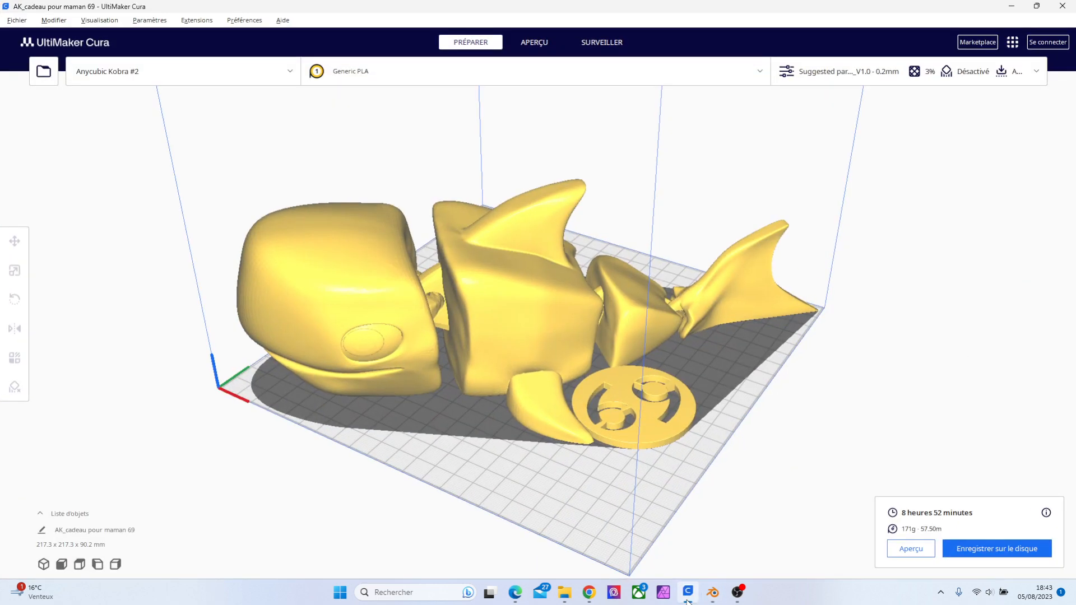
{"action": "right_click_drag", "start_coordinate": [774, 185], "coordinate": [559, 255]}
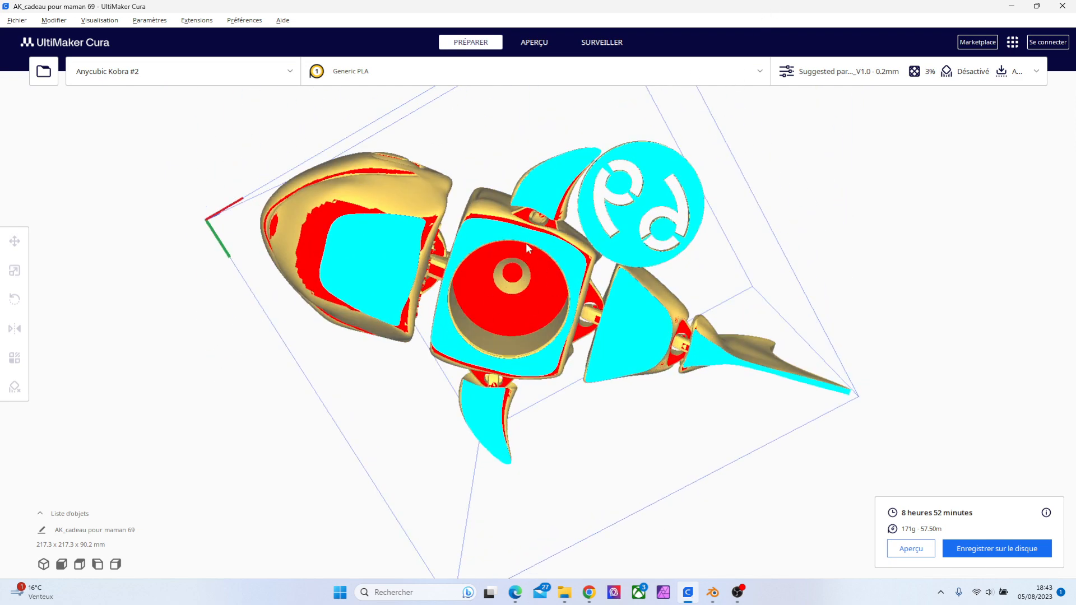
{"action": "right_click_drag", "start_coordinate": [764, 206], "coordinate": [551, 416]}
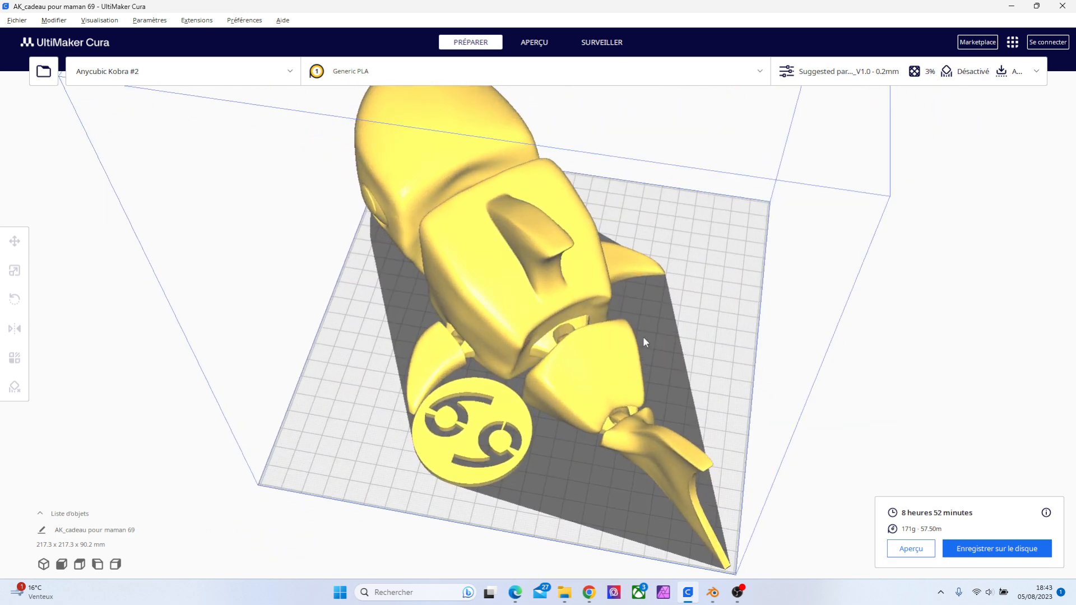
{"action": "right_click_drag", "start_coordinate": [643, 337], "coordinate": [862, 331]}
{"action": "right_click_drag", "start_coordinate": [777, 390], "coordinate": [820, 262]}
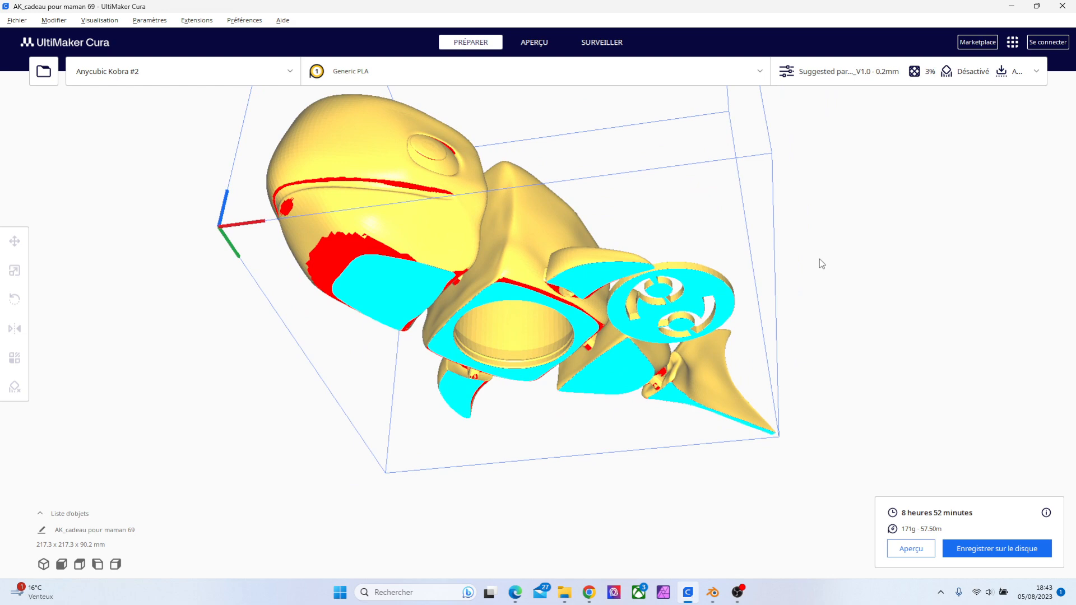
{"action": "right_click_drag", "start_coordinate": [820, 259], "coordinate": [822, 377]}
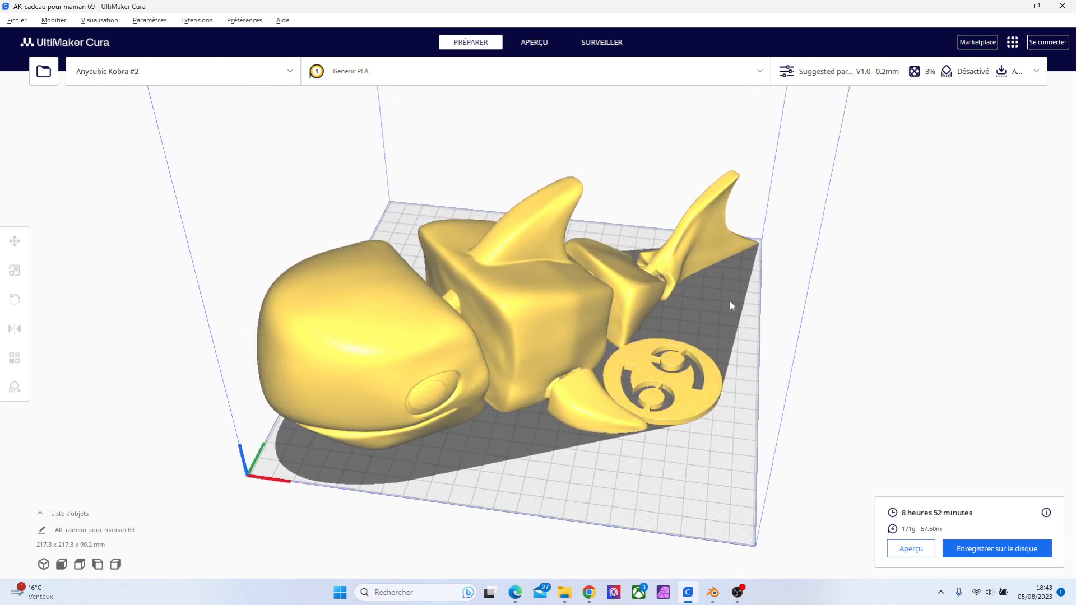
{"action": "right_click_drag", "start_coordinate": [728, 300], "coordinate": [666, 317]}
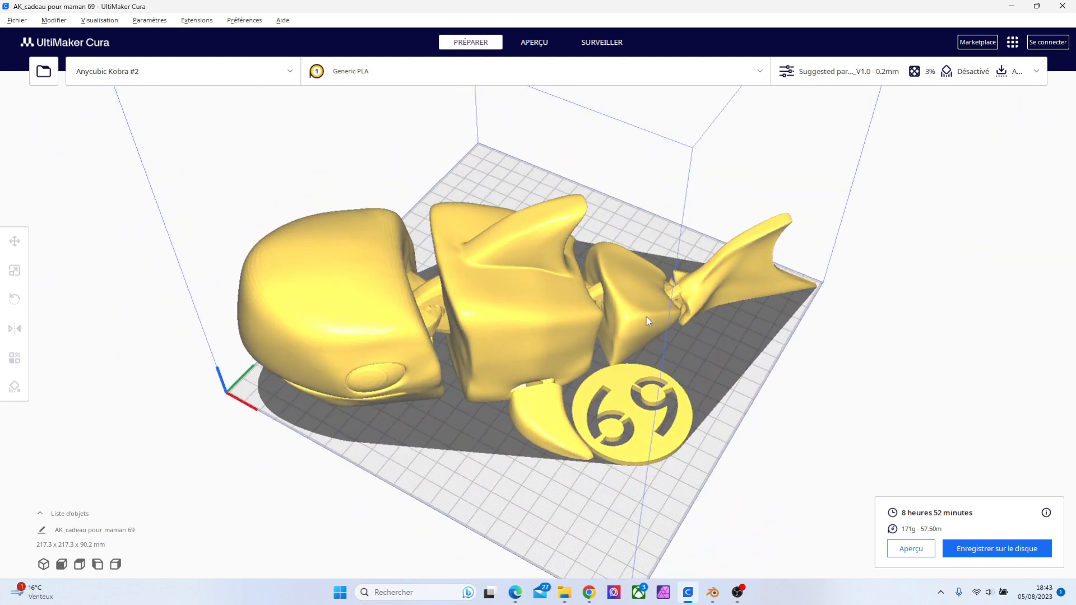
Select the whale on the build plate, show its scale values, and check how it fills the plate
{"action": "left_click", "coordinate": [547, 331]}
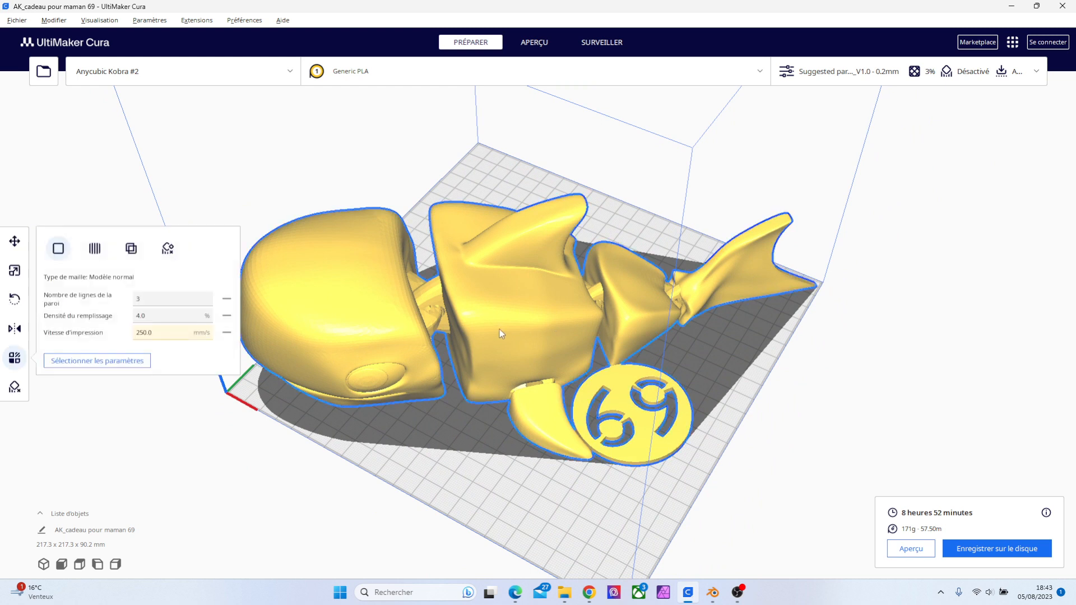
{"action": "left_click", "coordinate": [14, 271]}
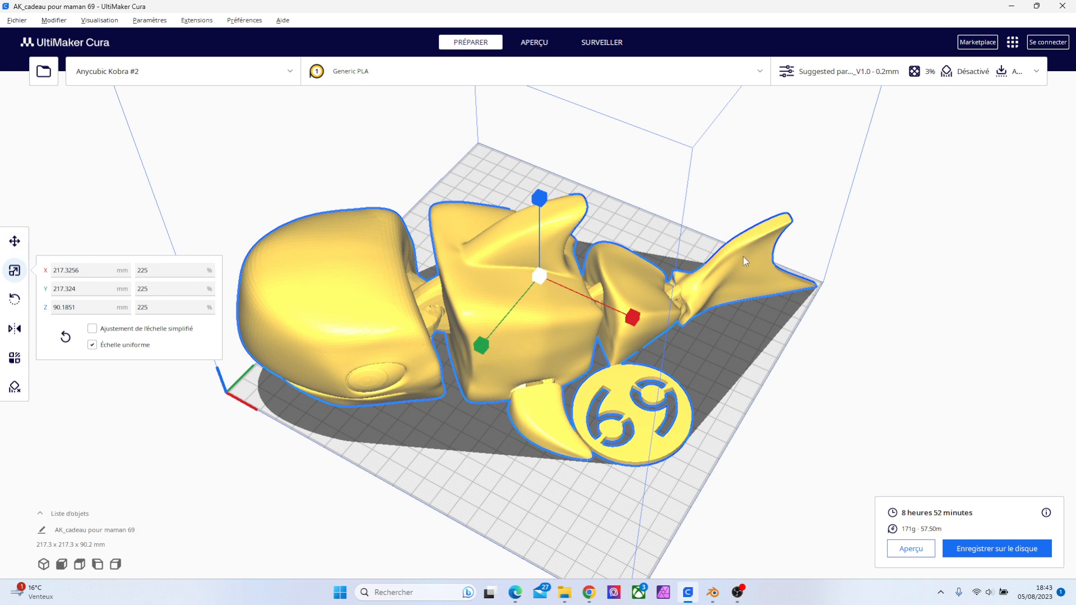
{"action": "right_click_drag", "start_coordinate": [743, 257], "coordinate": [728, 325]}
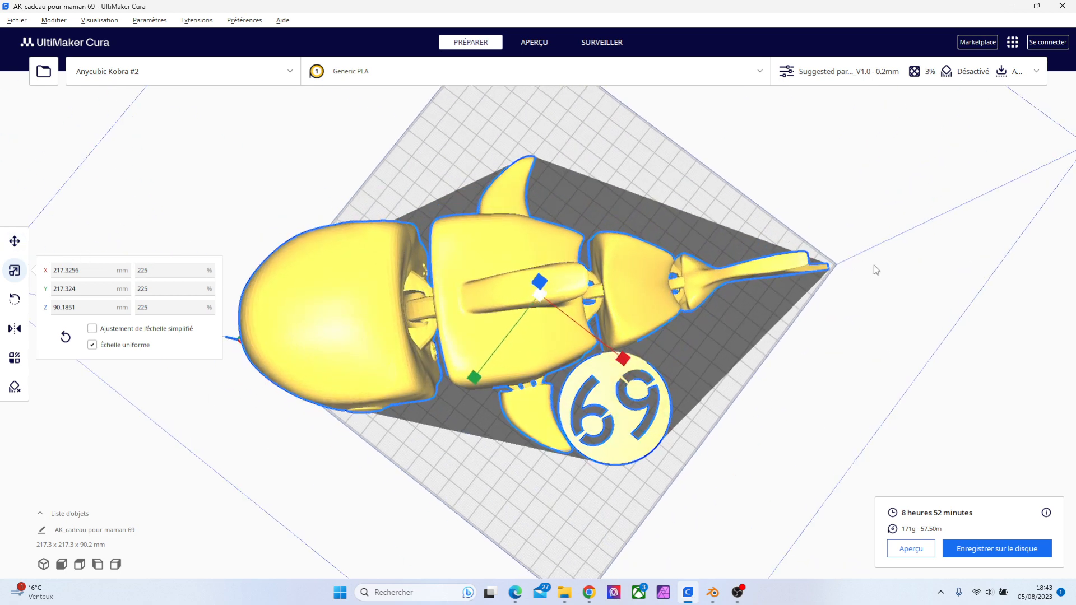
{"action": "right_click_drag", "start_coordinate": [791, 313], "coordinate": [835, 250]}
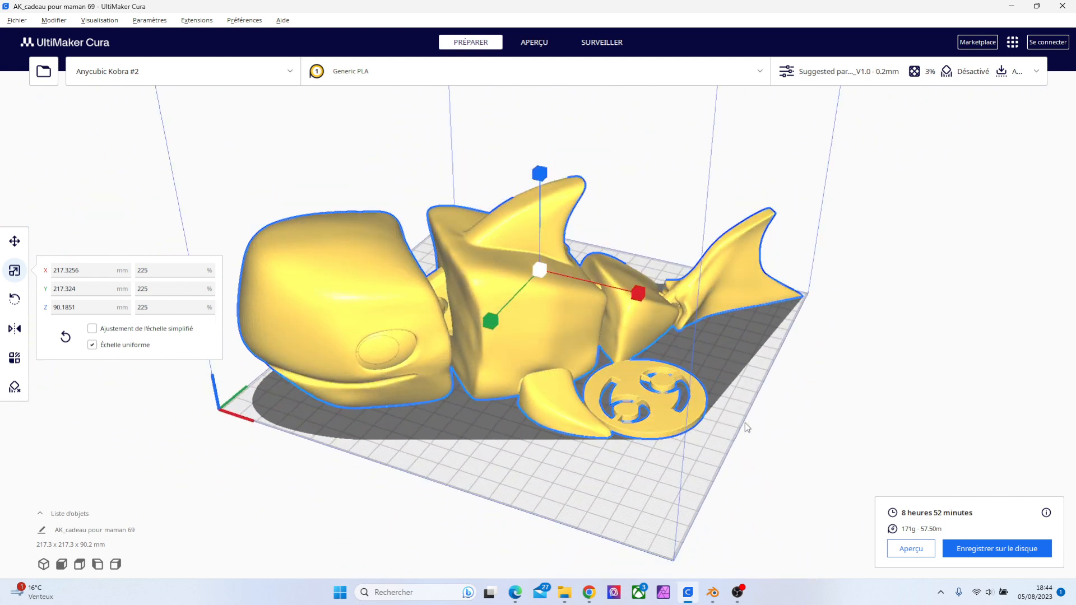
Switch back to Blender and bring the whole whale into view from above
{"action": "left_click", "coordinate": [713, 593]}
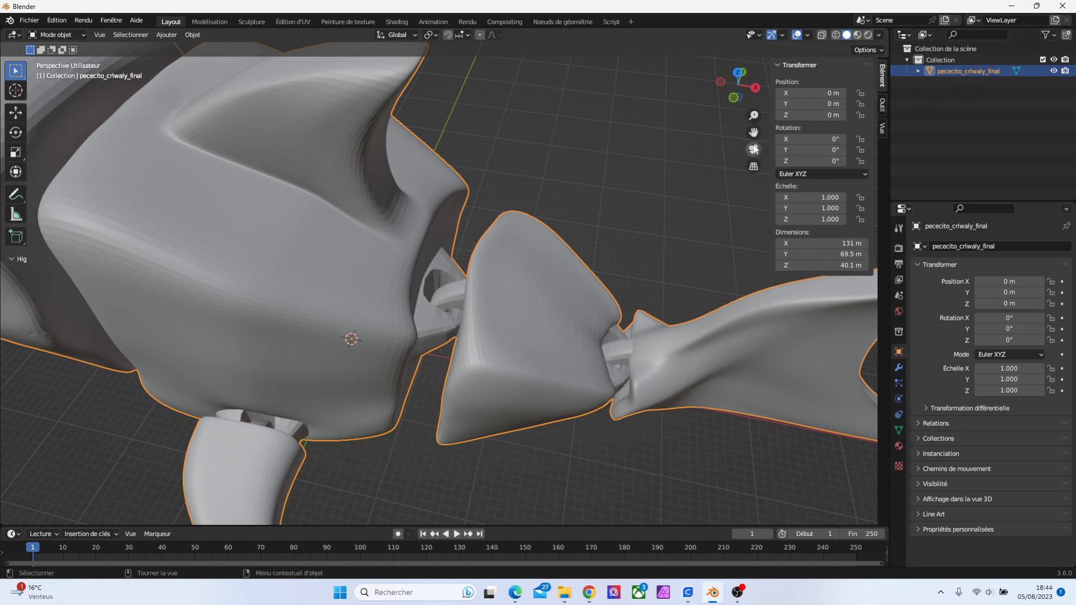
{"action": "left_click_drag", "start_coordinate": [754, 115], "coordinate": [754, 134]}
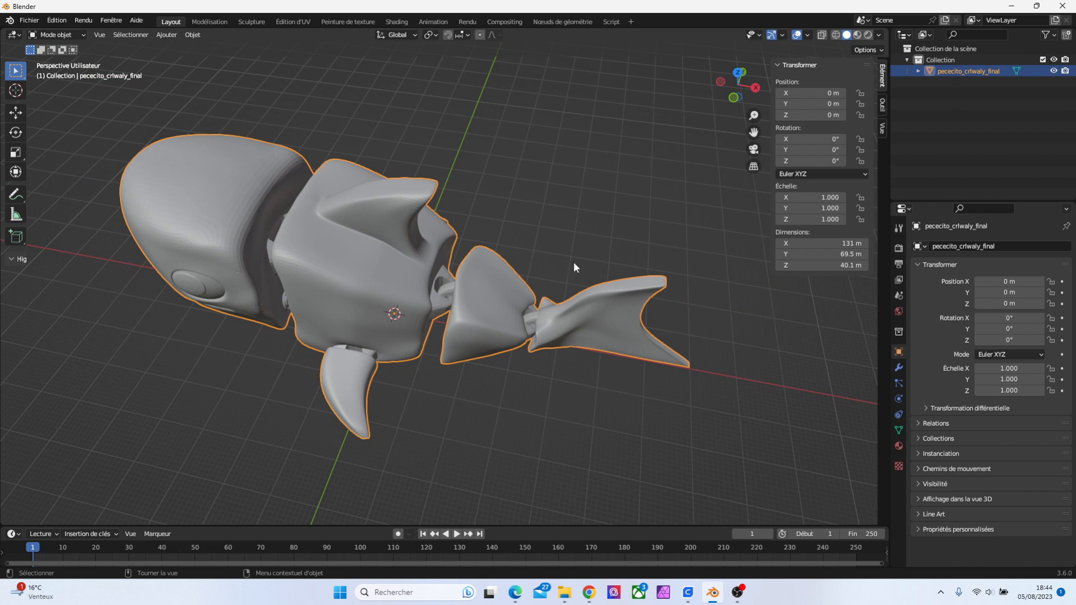
{"action": "left_click_drag", "start_coordinate": [751, 95], "coordinate": [723, 120]}
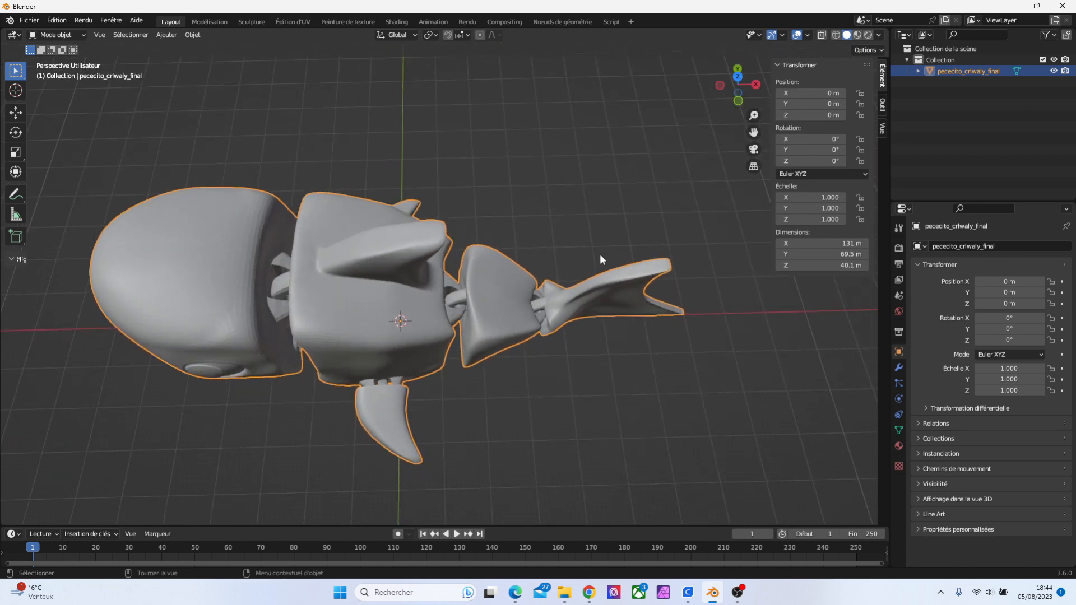
{"action": "key", "text": "Tab"}
{"action": "left_click_drag", "start_coordinate": [700, 214], "coordinate": [553, 377]}
{"action": "left_click_drag", "start_coordinate": [560, 233], "coordinate": [641, 392]}
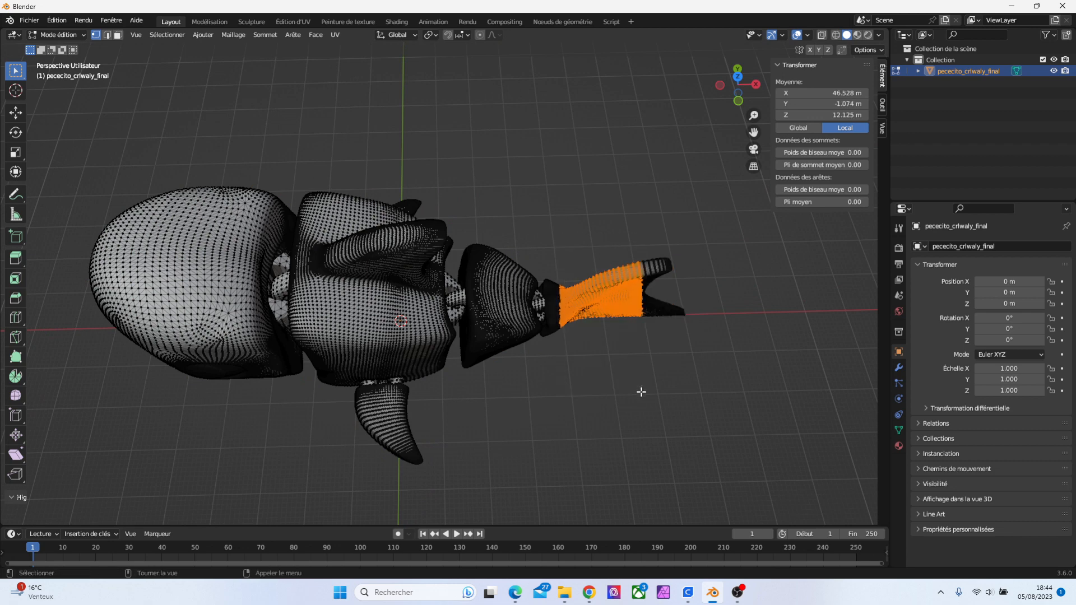
{"action": "right_click", "coordinate": [611, 298]}
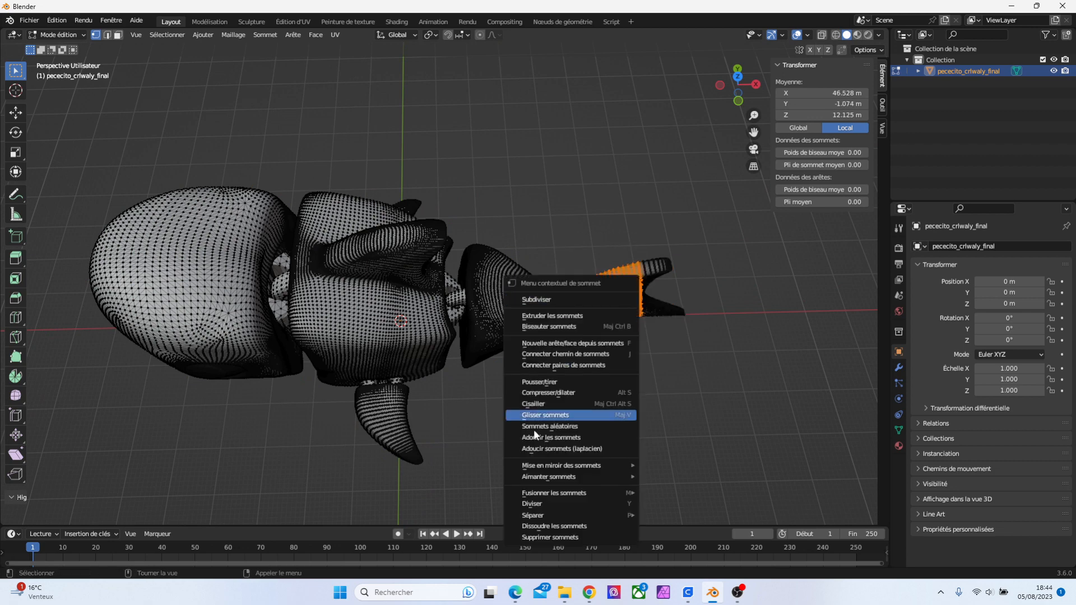
{"action": "mouse_move", "coordinate": [575, 514]}
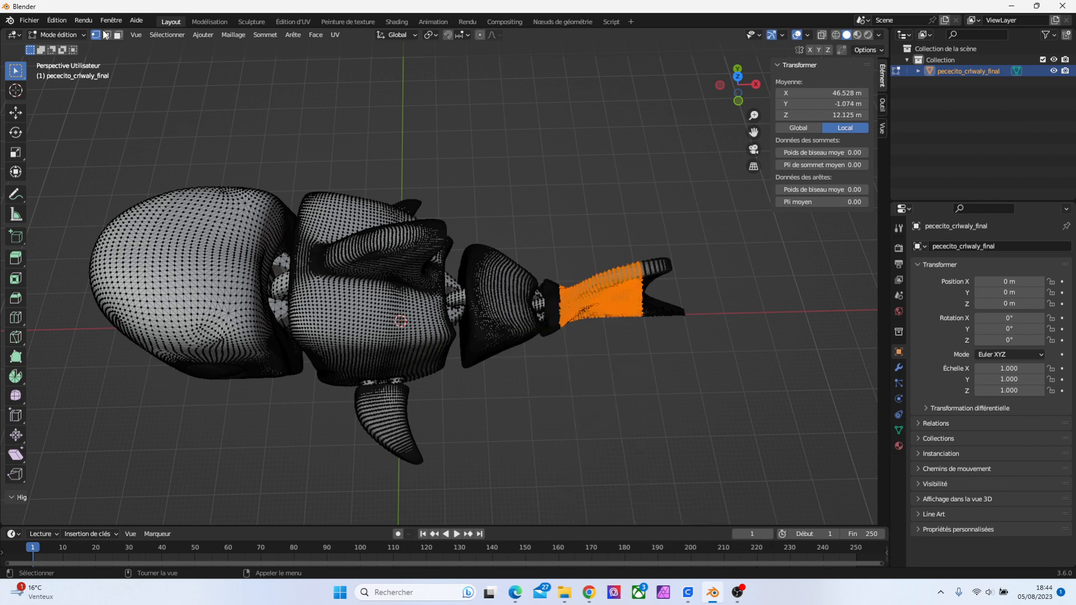
{"action": "left_click", "coordinate": [54, 34]}
{"action": "left_click", "coordinate": [49, 47]}
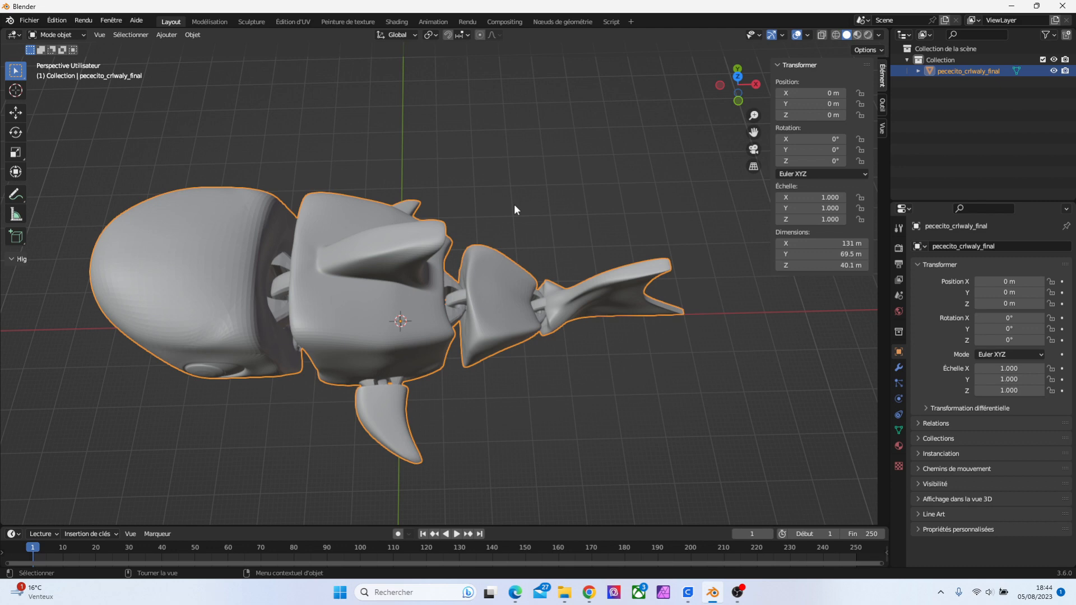
Enter Edit Mode on the whale with face selection active, and clear the selection of all its faces
{"action": "key", "text": "Tab"}
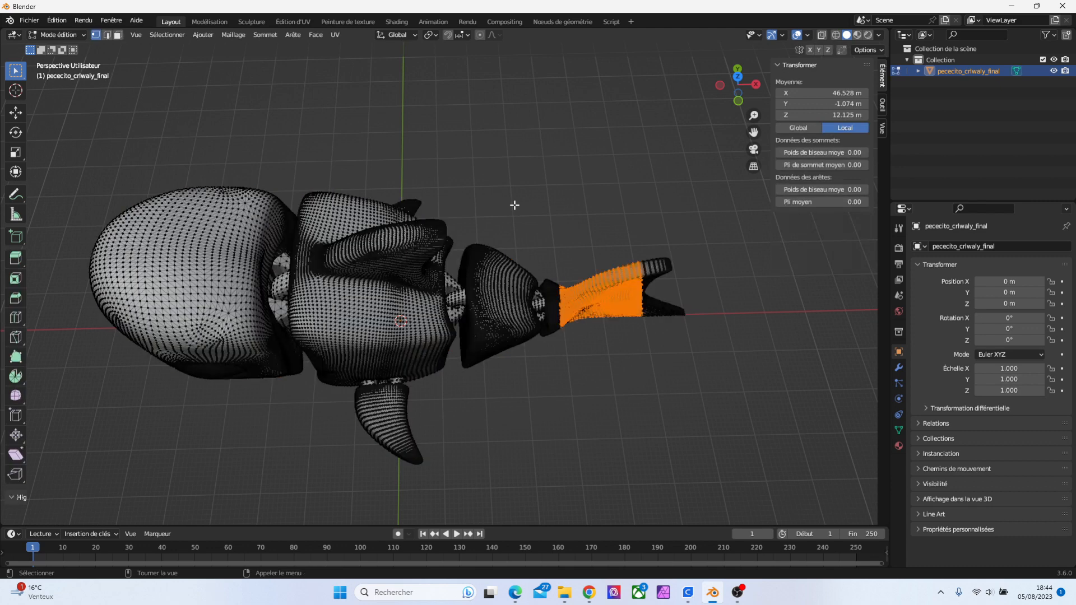
{"action": "left_click", "coordinate": [118, 35]}
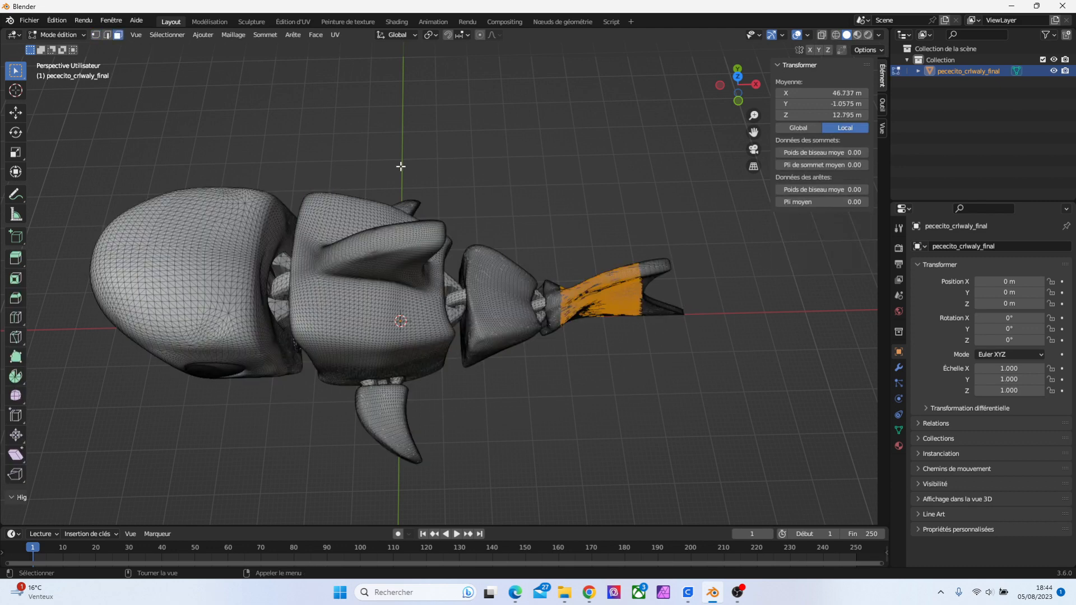
{"action": "key", "text": "a"}
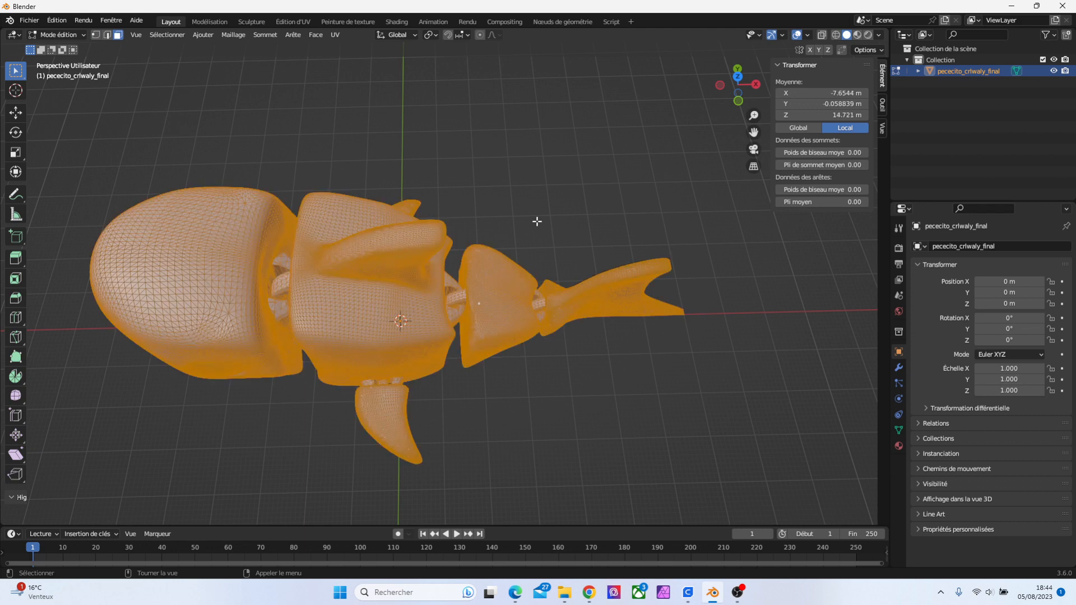
{"action": "left_click", "coordinate": [537, 221]}
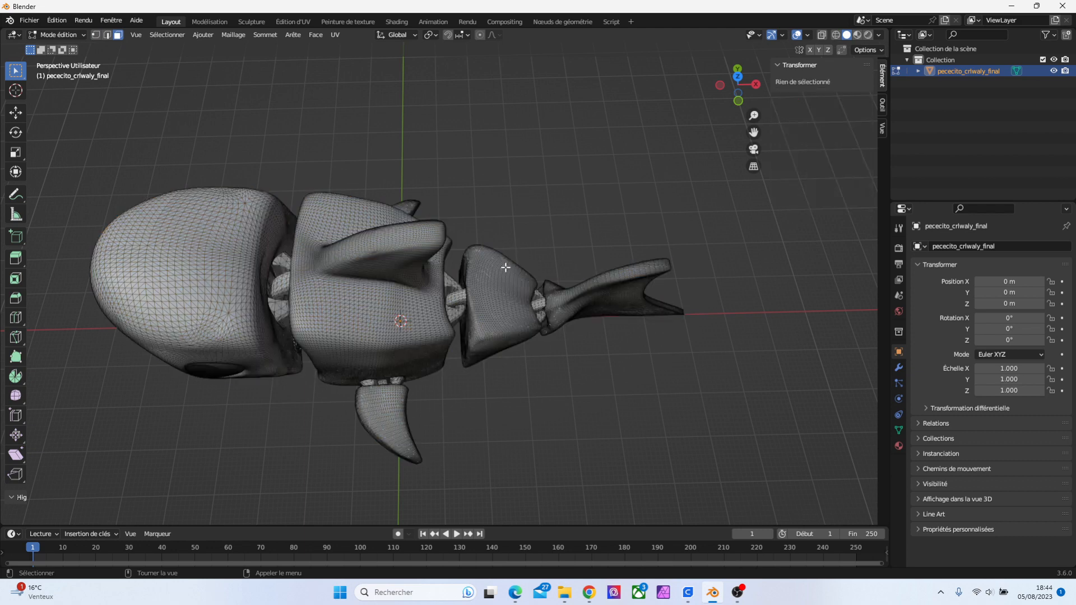
Separate the whale mesh into individual objects by loose parts (Par parties isolées) and return to Object Mode
{"action": "right_click", "coordinate": [503, 273]}
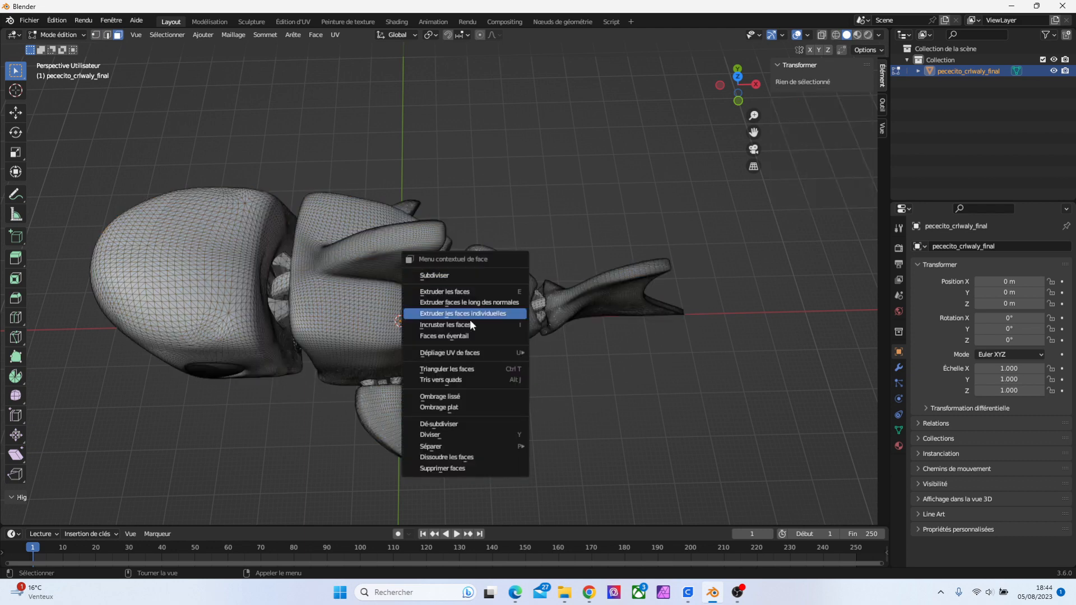
{"action": "mouse_move", "coordinate": [480, 446]}
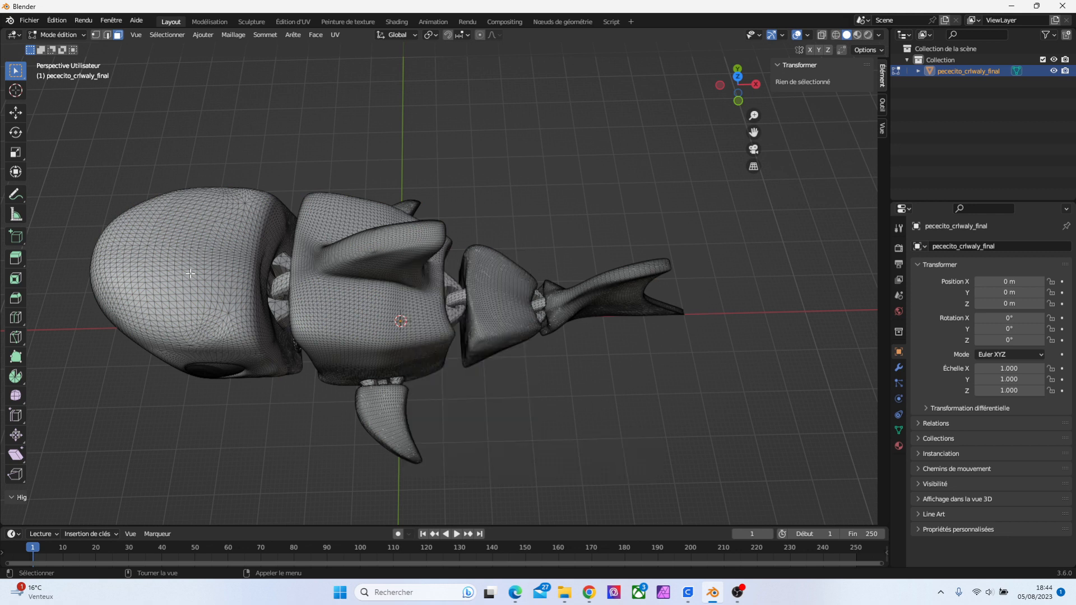
{"action": "right_click", "coordinate": [453, 296]}
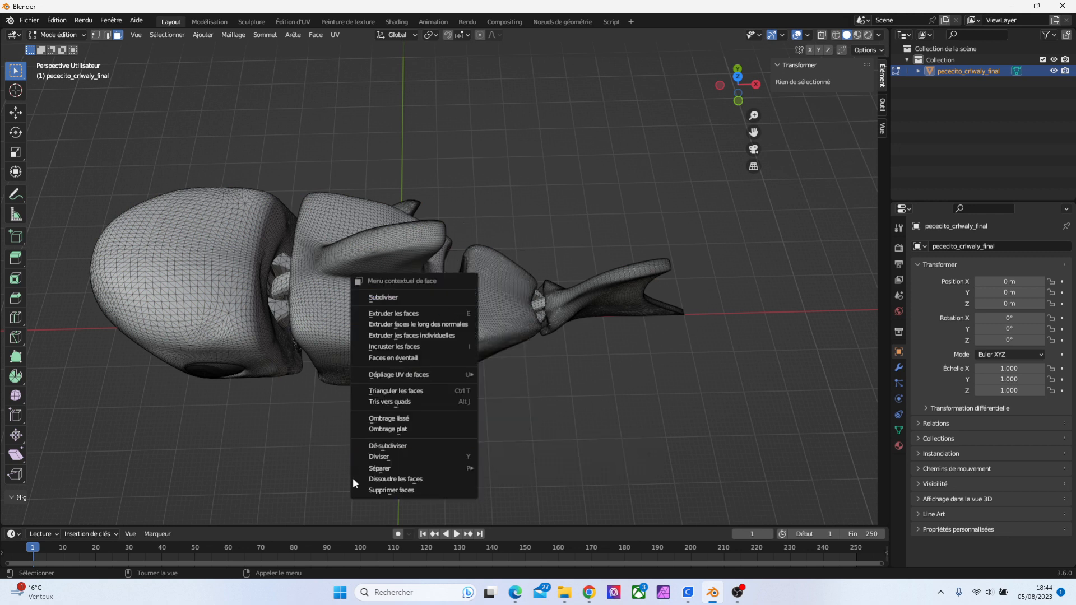
{"action": "mouse_move", "coordinate": [402, 467]}
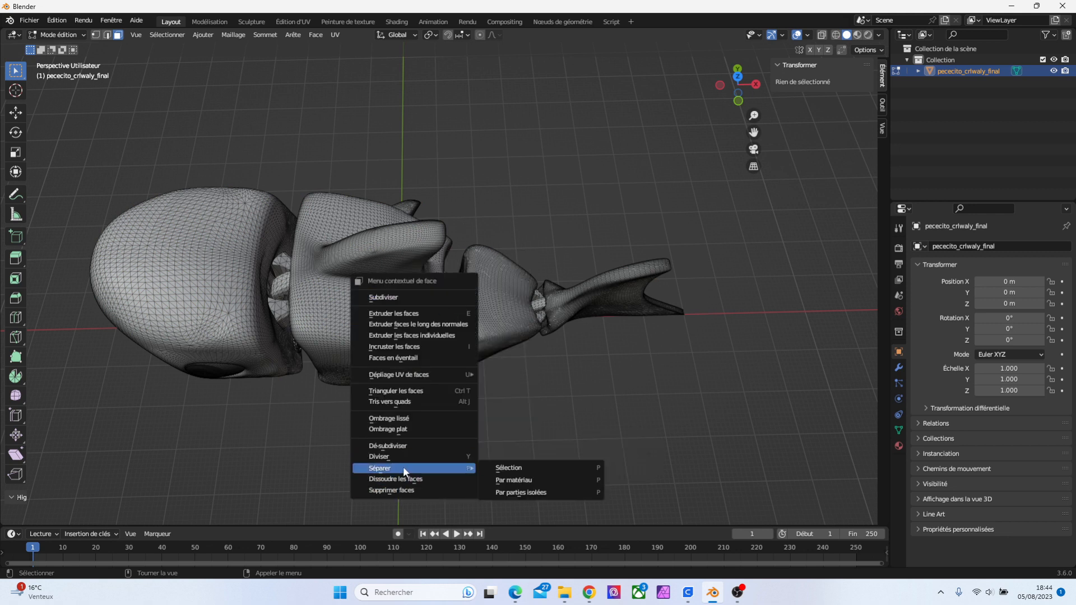
{"action": "left_click", "coordinate": [532, 493]}
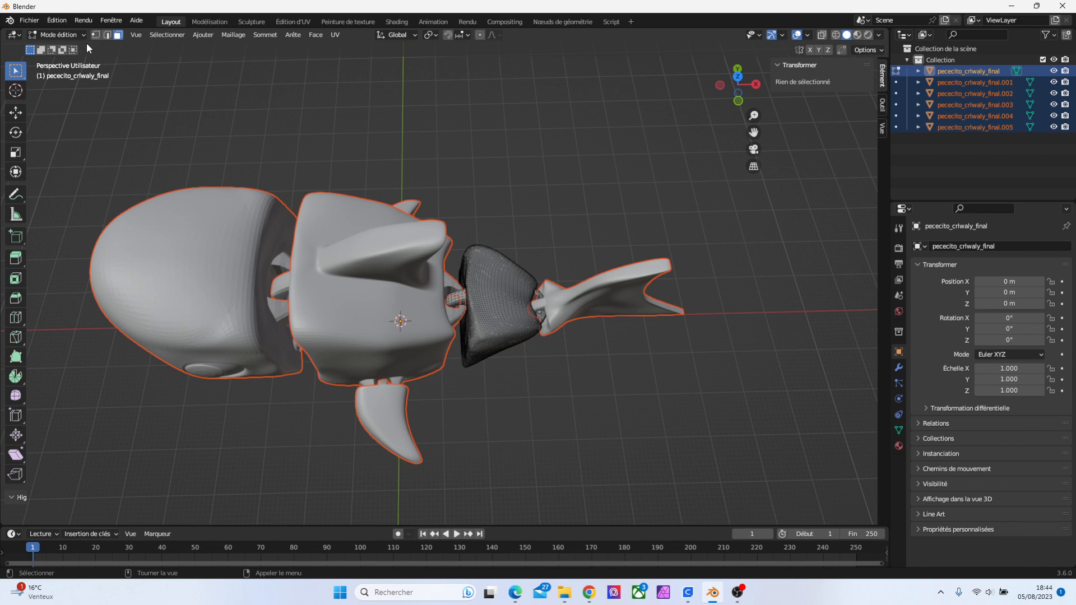
{"action": "left_click", "coordinate": [64, 35]}
{"action": "left_click", "coordinate": [70, 48]}
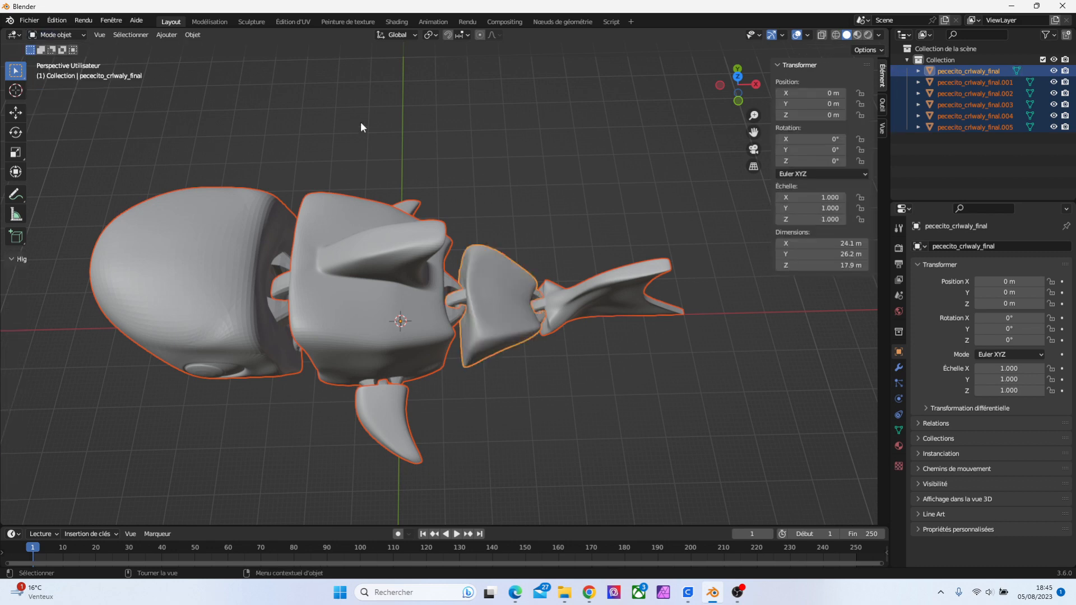
Clear the selection and check up close that the tail fin and the tail segment are selectable as separate objects
{"action": "left_click", "coordinate": [564, 198]}
{"action": "left_click_drag", "start_coordinate": [755, 117], "coordinate": [774, 58]}
{"action": "left_click", "coordinate": [630, 323]}
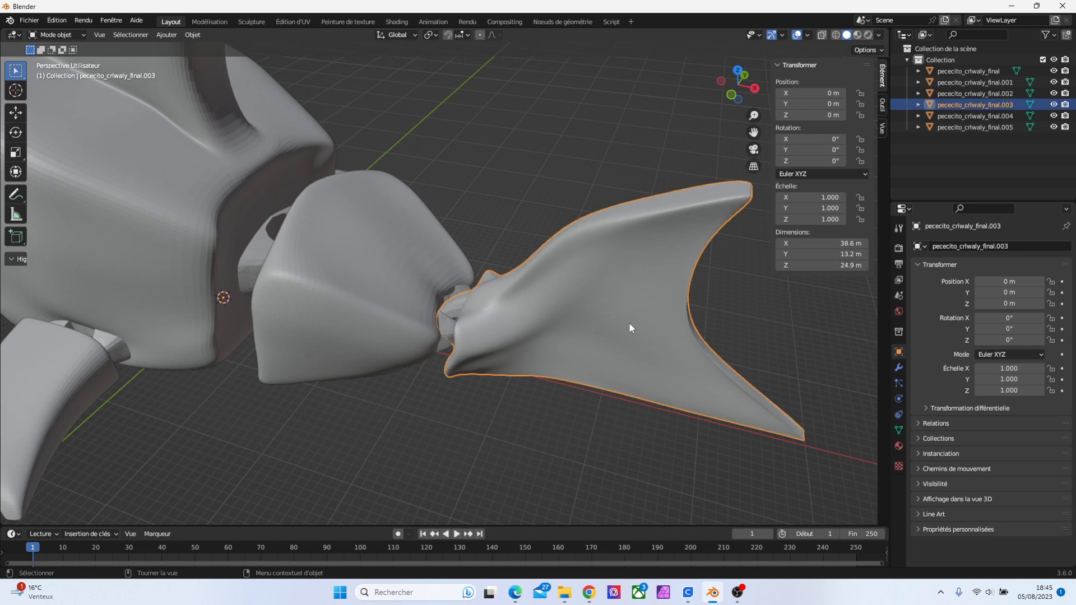
{"action": "left_click", "coordinate": [395, 295]}
{"action": "left_click", "coordinate": [146, 233]}
{"action": "left_click", "coordinate": [345, 253]}
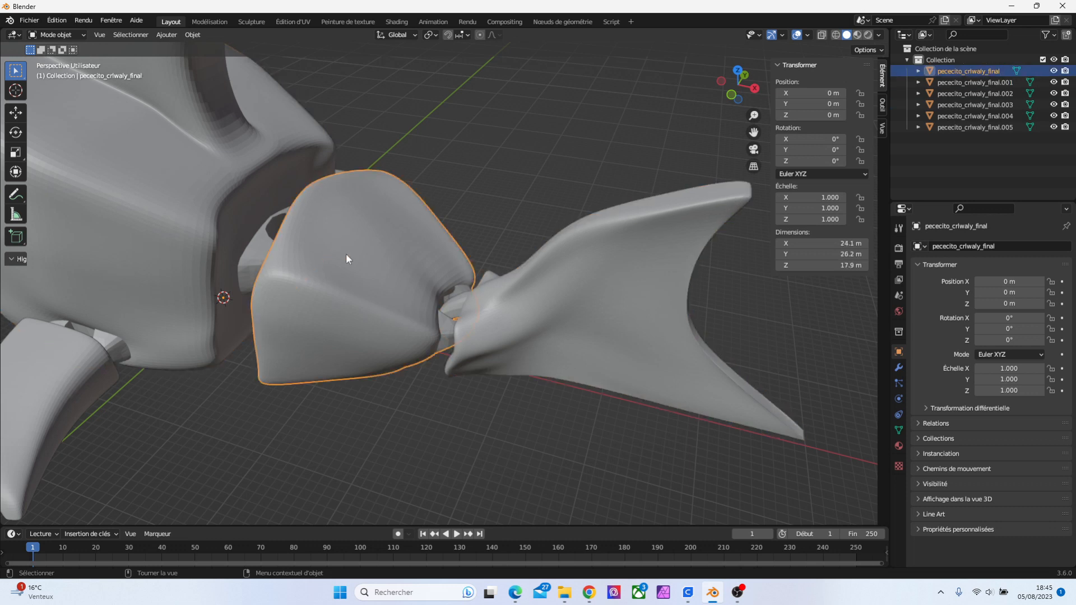
{"action": "left_click", "coordinate": [557, 302]}
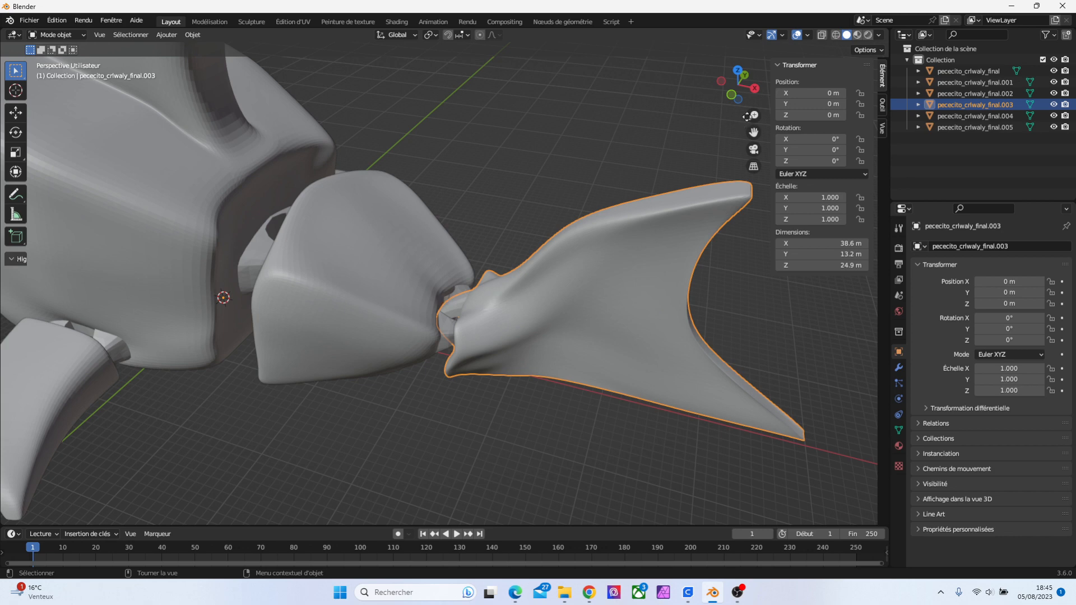
Select the body, tail segment, tail fin and head in turn to check how the whale is divided
{"action": "left_click_drag", "start_coordinate": [753, 115], "coordinate": [753, 172]}
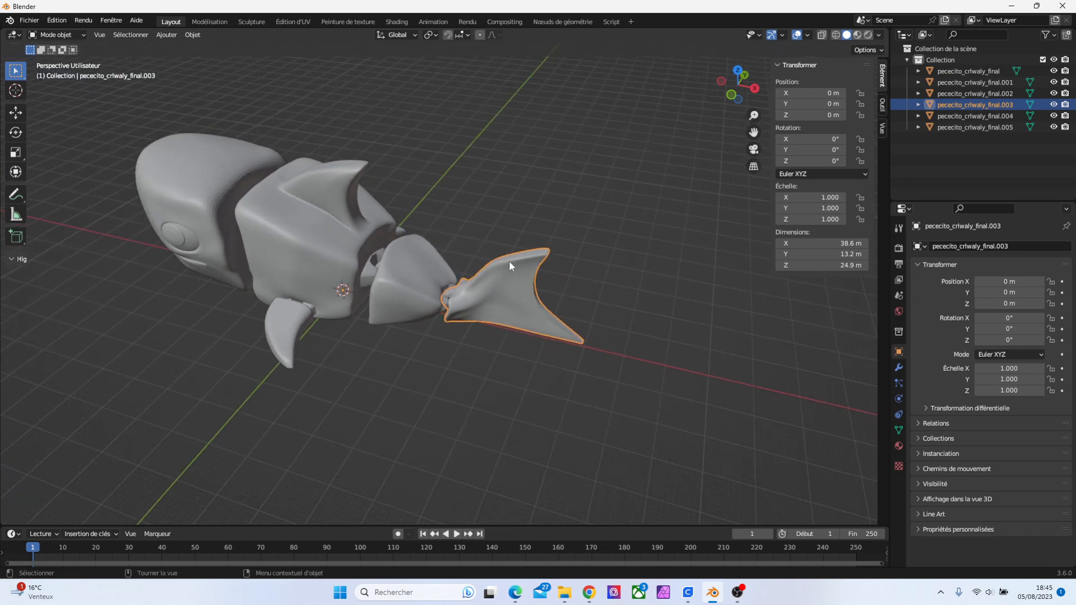
{"action": "left_click", "coordinate": [419, 277]}
{"action": "left_click", "coordinate": [317, 257]}
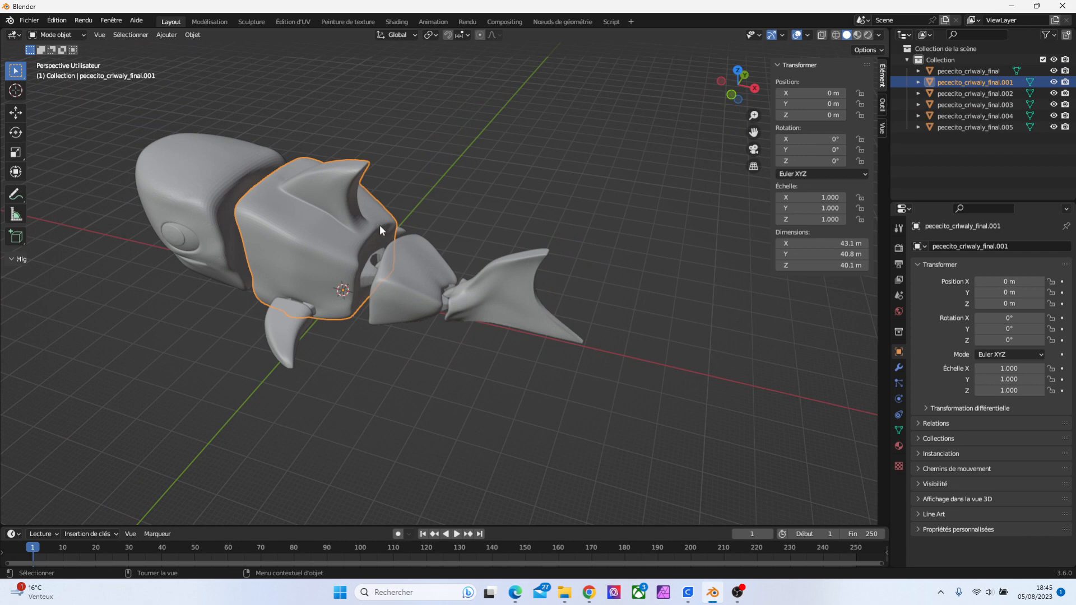
{"action": "left_click_drag", "start_coordinate": [744, 95], "coordinate": [323, 335]}
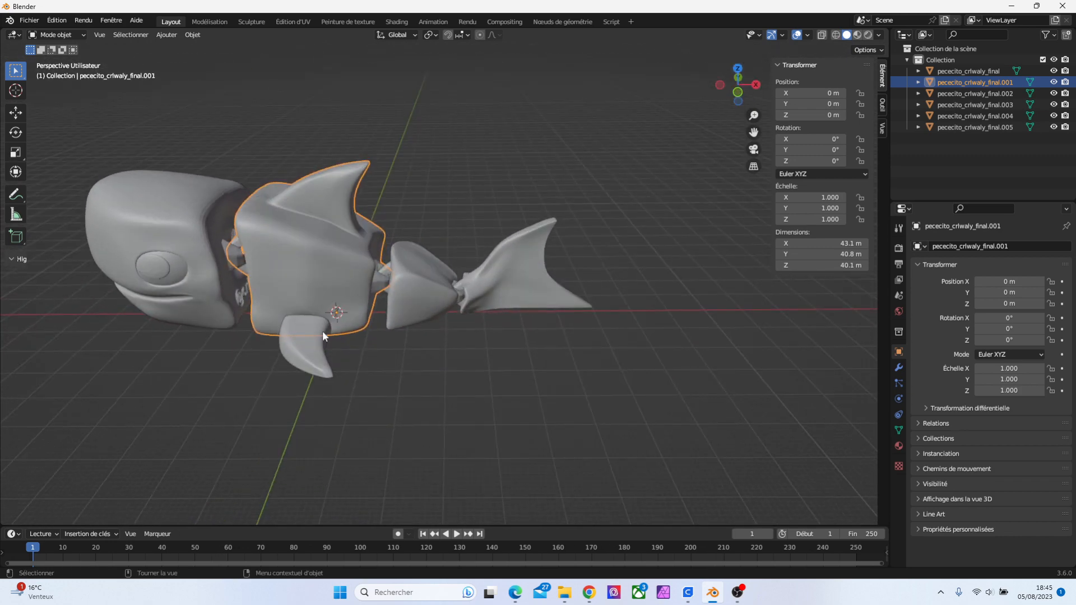
{"action": "left_click", "coordinate": [418, 303]}
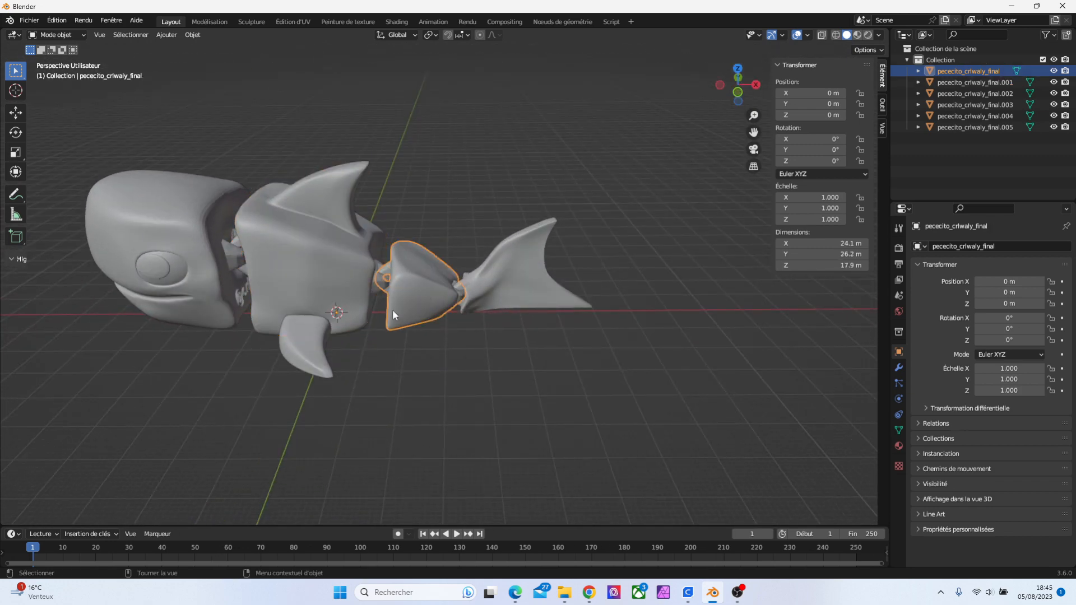
{"action": "left_click", "coordinate": [490, 290]}
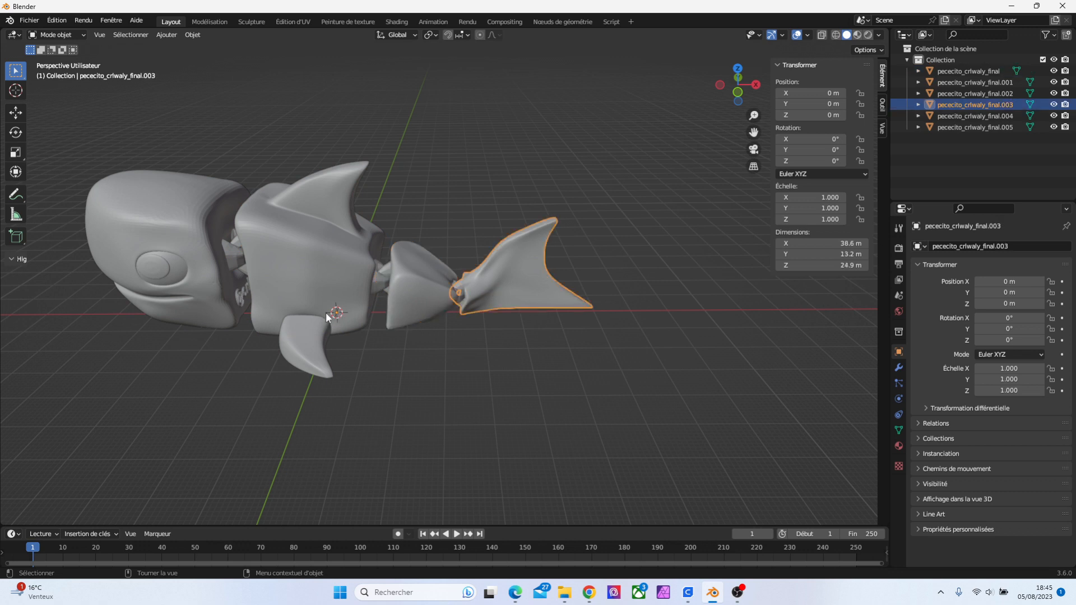
{"action": "left_click", "coordinate": [285, 266]}
{"action": "left_click", "coordinate": [194, 245]}
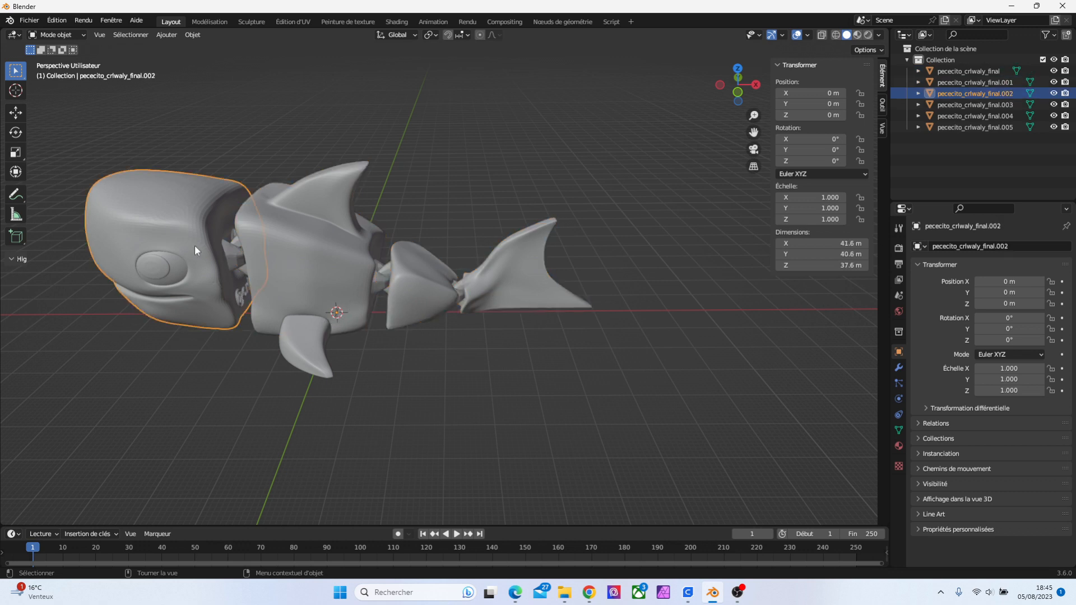
{"action": "left_click", "coordinate": [315, 270]}
{"action": "left_click", "coordinate": [413, 273]}
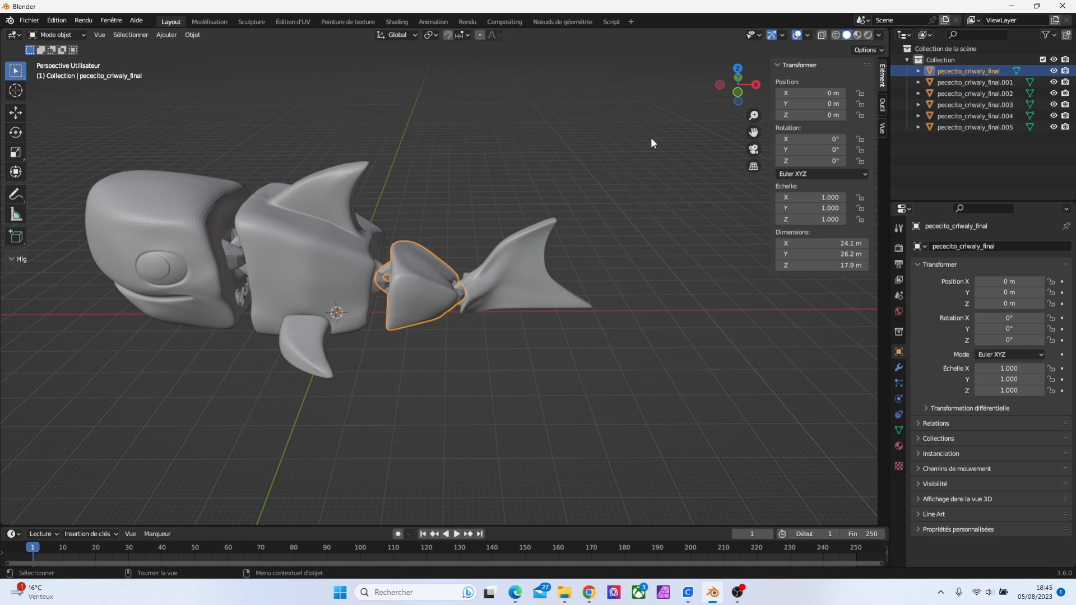
Lock the Z position of the tail segment between the body and the tail fin, and deselect it
{"action": "left_click_drag", "start_coordinate": [747, 98], "coordinate": [776, 49]}
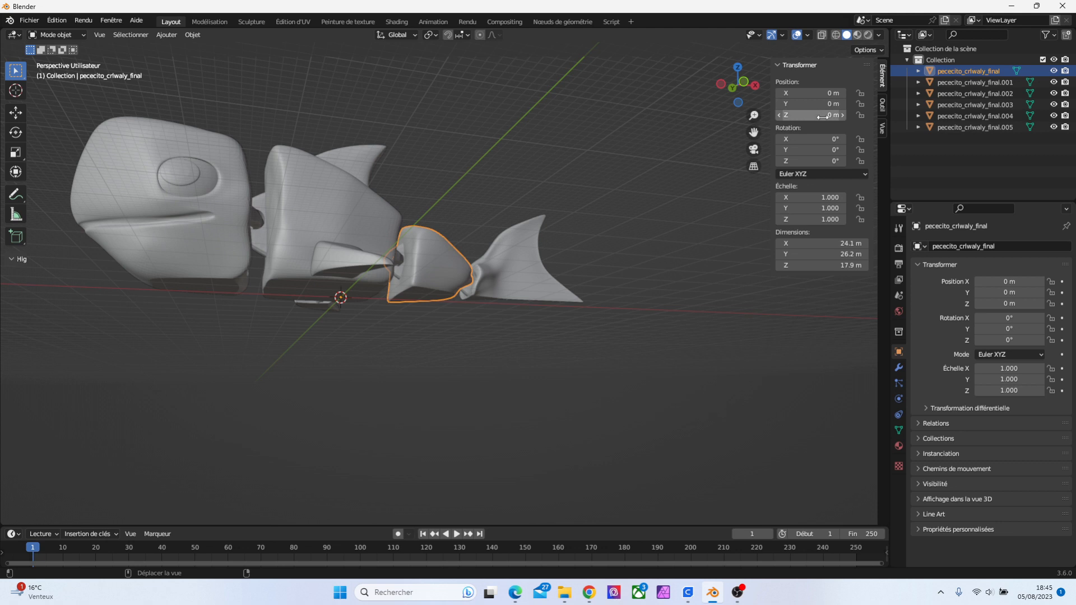
{"action": "left_click", "coordinate": [859, 116]}
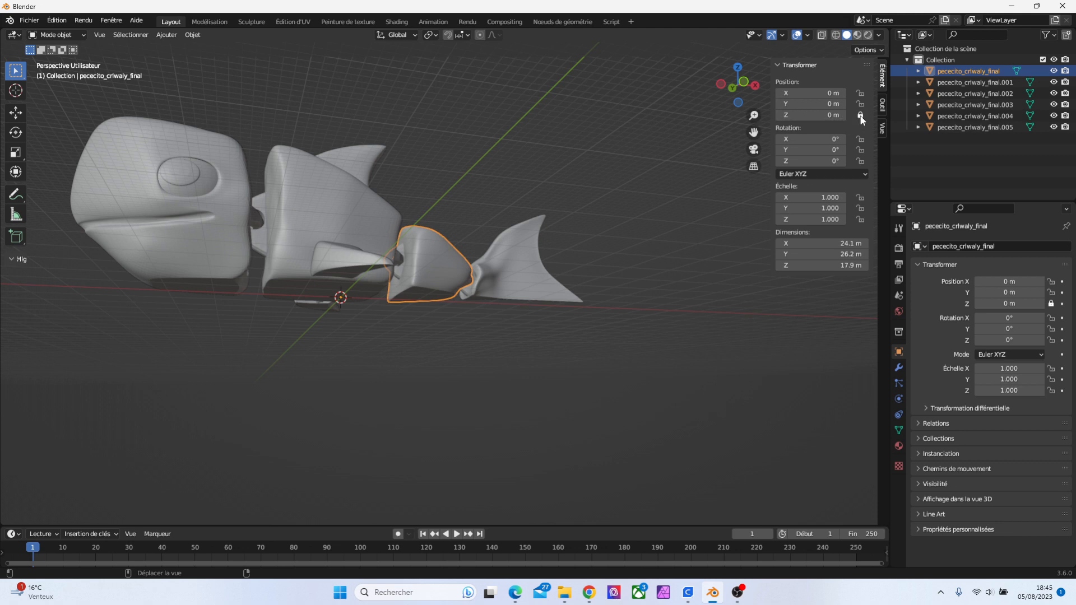
{"action": "left_click", "coordinate": [678, 334]}
Select the tail fin and examine its joint with the tail segment in the orthographic top view and in perspective
{"action": "left_click", "coordinate": [532, 273]}
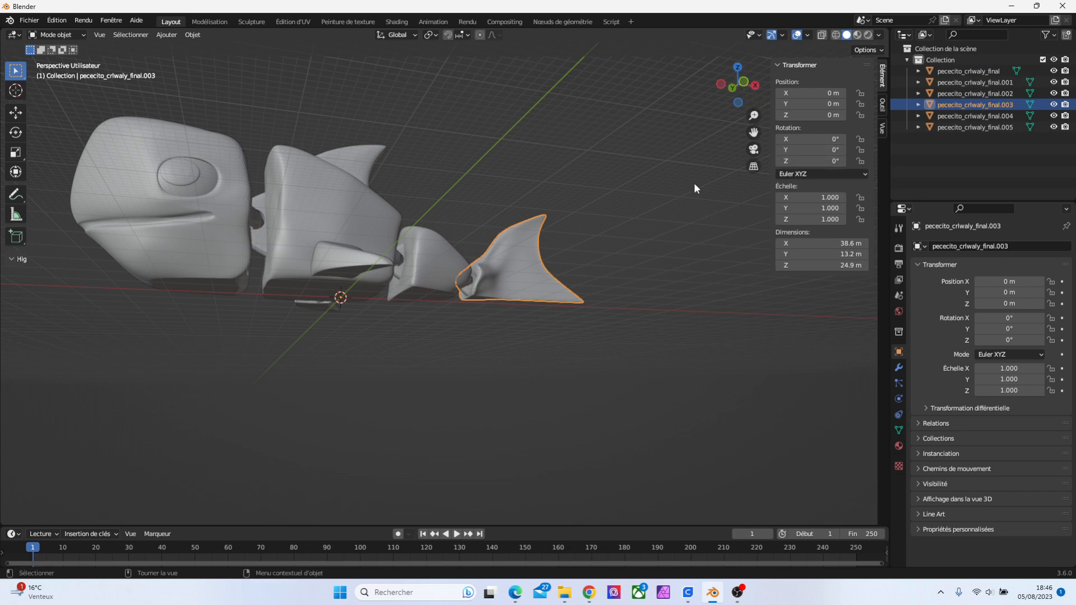
{"action": "left_click_drag", "start_coordinate": [746, 93], "coordinate": [745, 96]}
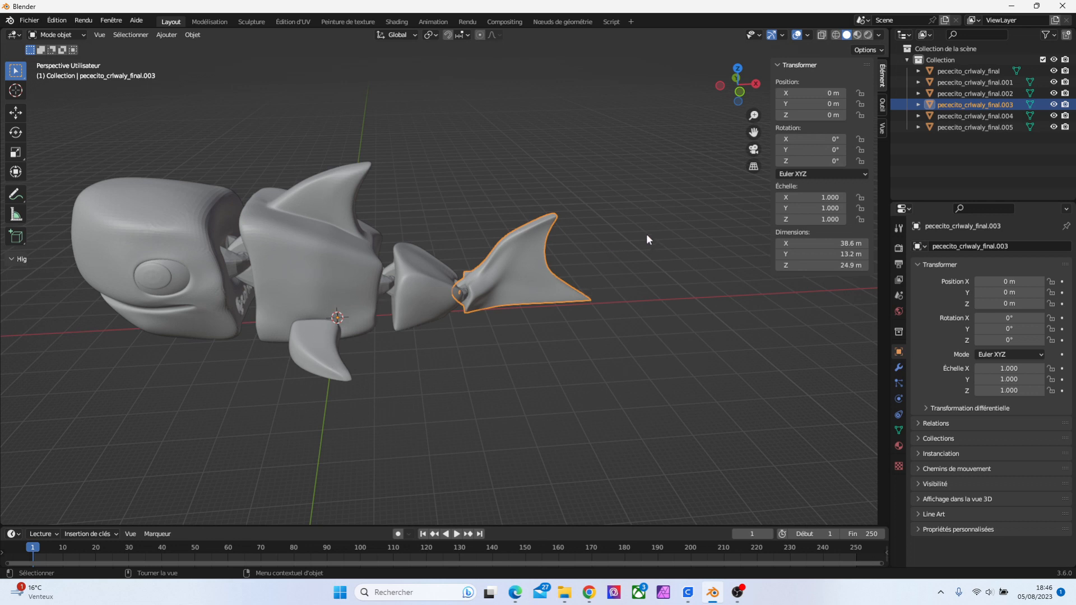
{"action": "key", "text": "KP_7"}
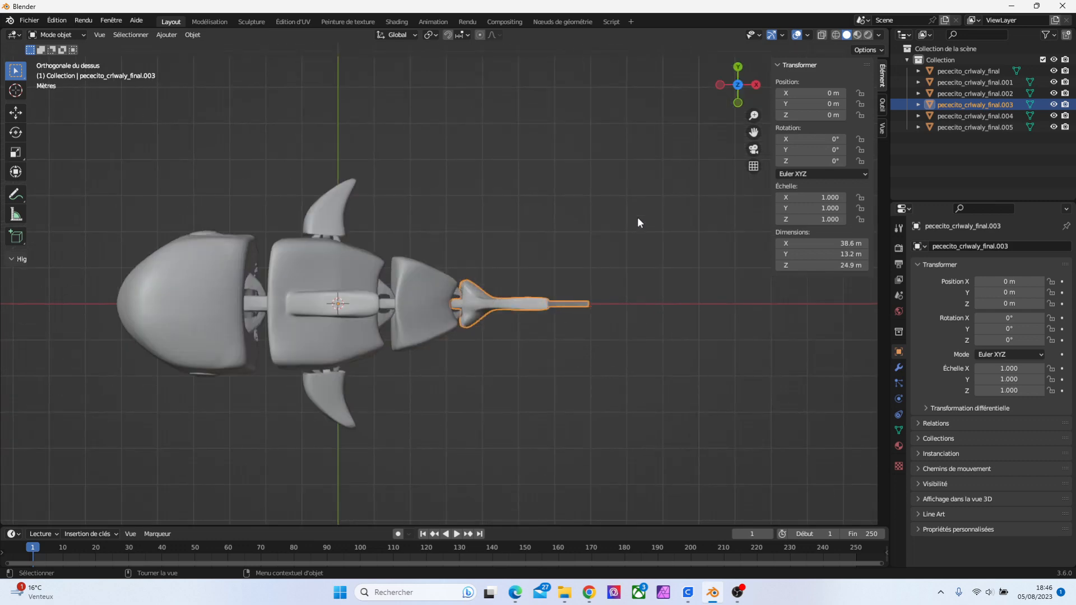
{"action": "left_click_drag", "start_coordinate": [754, 116], "coordinate": [732, 194]}
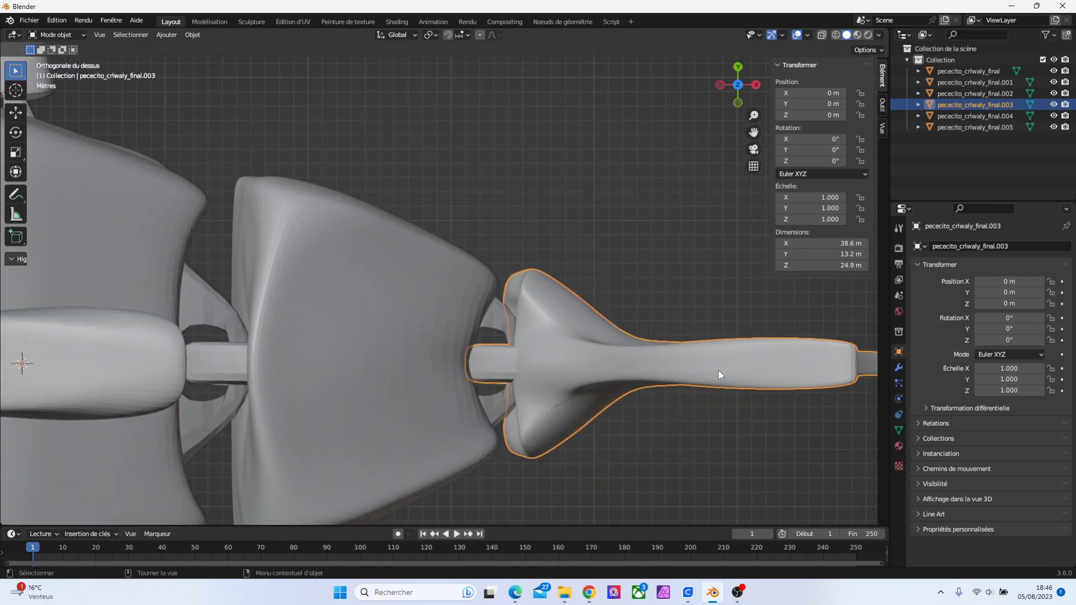
{"action": "left_click_drag", "start_coordinate": [754, 132], "coordinate": [653, 120]}
{"action": "left_click_drag", "start_coordinate": [754, 116], "coordinate": [752, 124]}
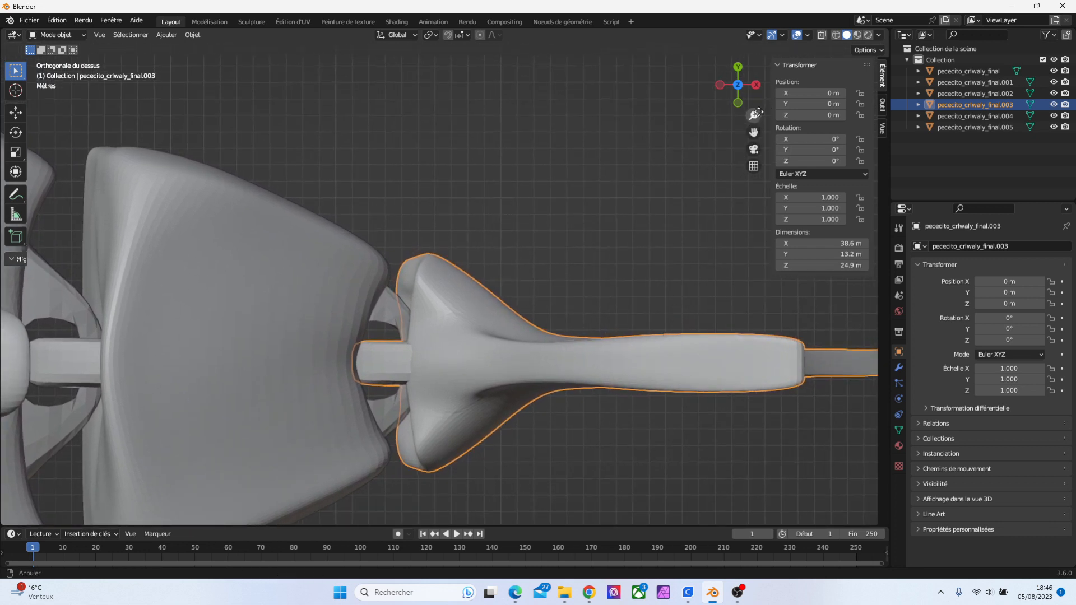
{"action": "left_click_drag", "start_coordinate": [754, 115], "coordinate": [516, 295]}
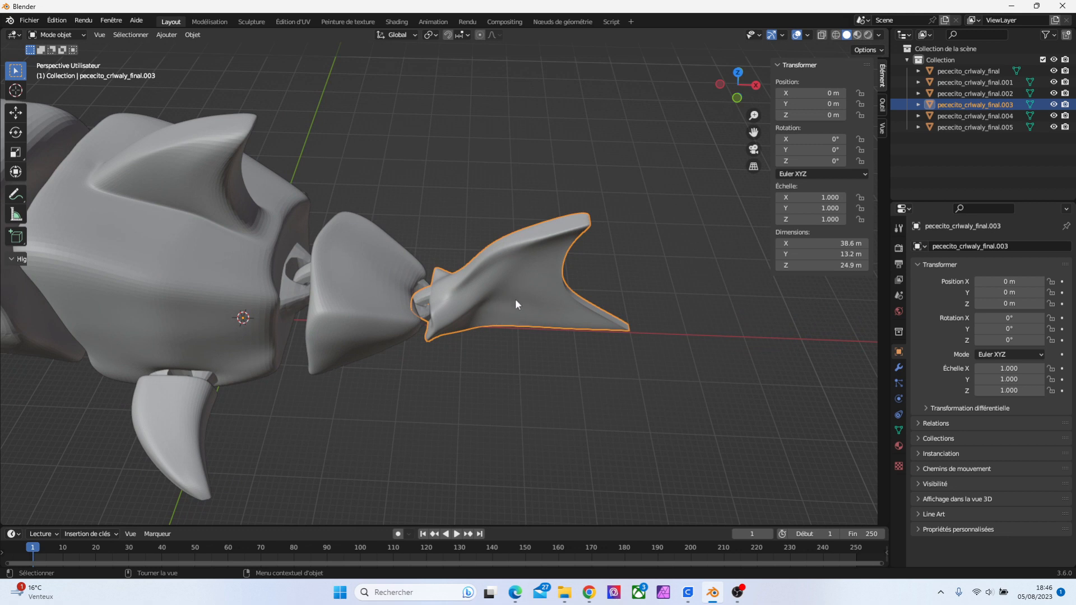
Try setting the tail fin's origin to its geometry, inspect the origin point, and undo the change
{"action": "right_click", "coordinate": [531, 289]}
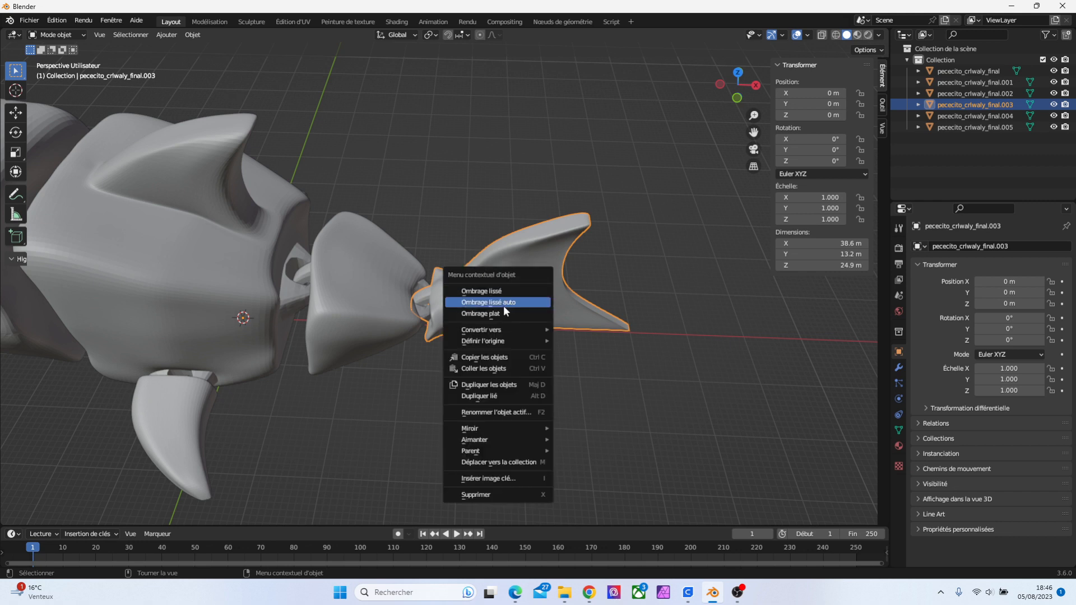
{"action": "mouse_move", "coordinate": [500, 341]}
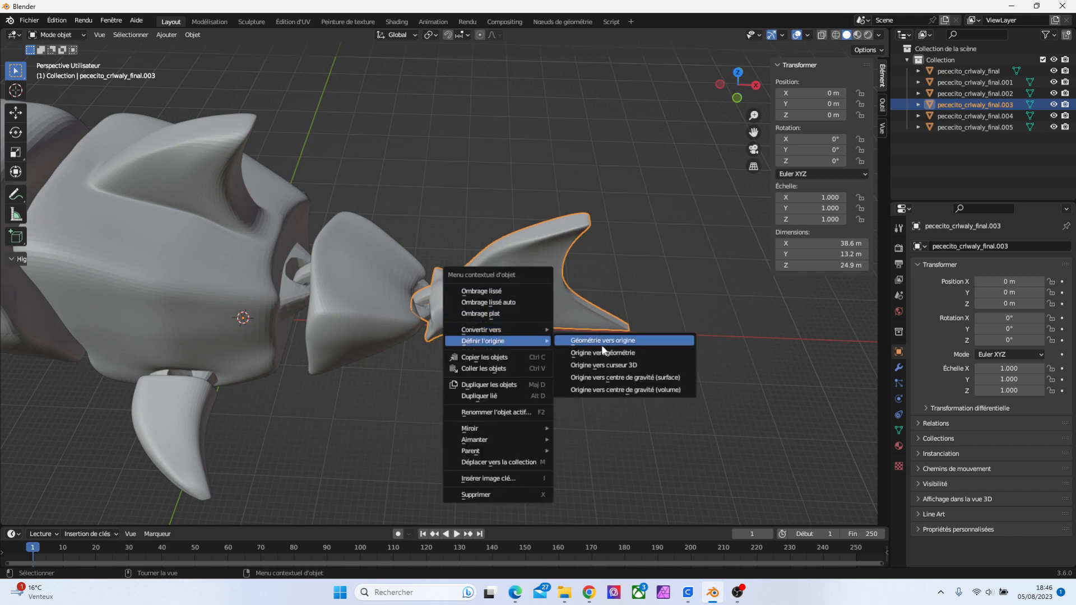
{"action": "left_click", "coordinate": [609, 353]}
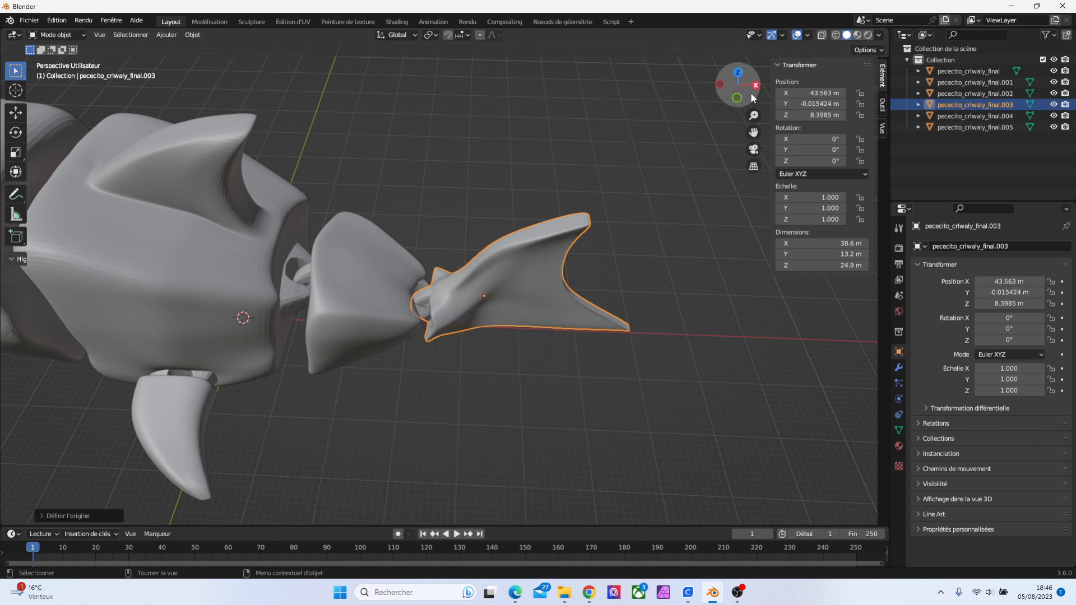
{"action": "mouse_move", "coordinate": [753, 98]}
{"action": "left_mouse_down"}
{"action": "mouse_move", "coordinate": [714, 97]}
{"action": "mouse_move", "coordinate": [748, 92]}
{"action": "left_mouse_up"}
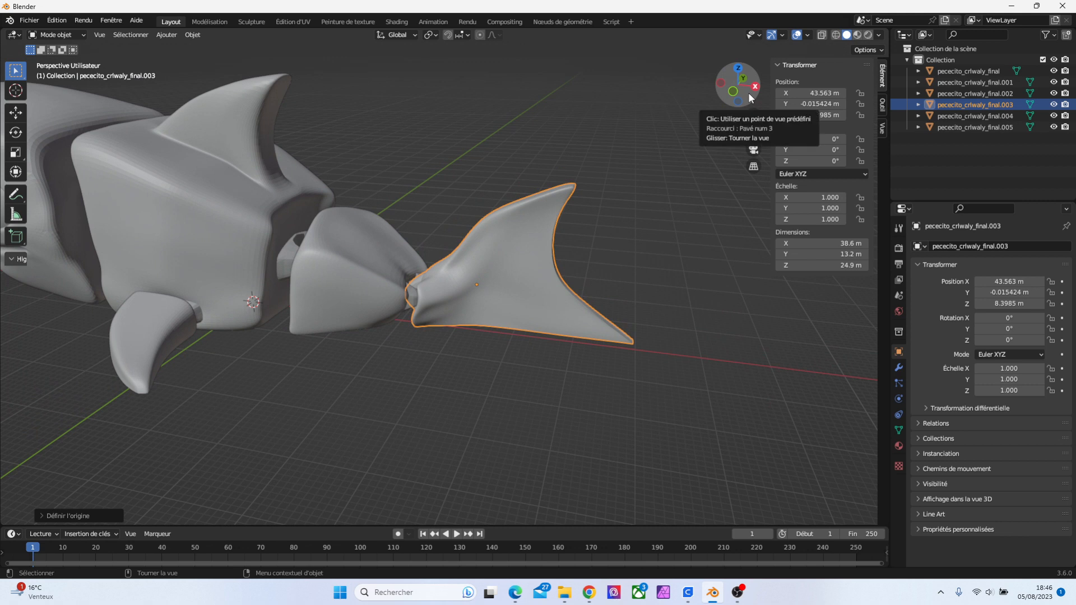
{"action": "key", "text": "alt+g"}
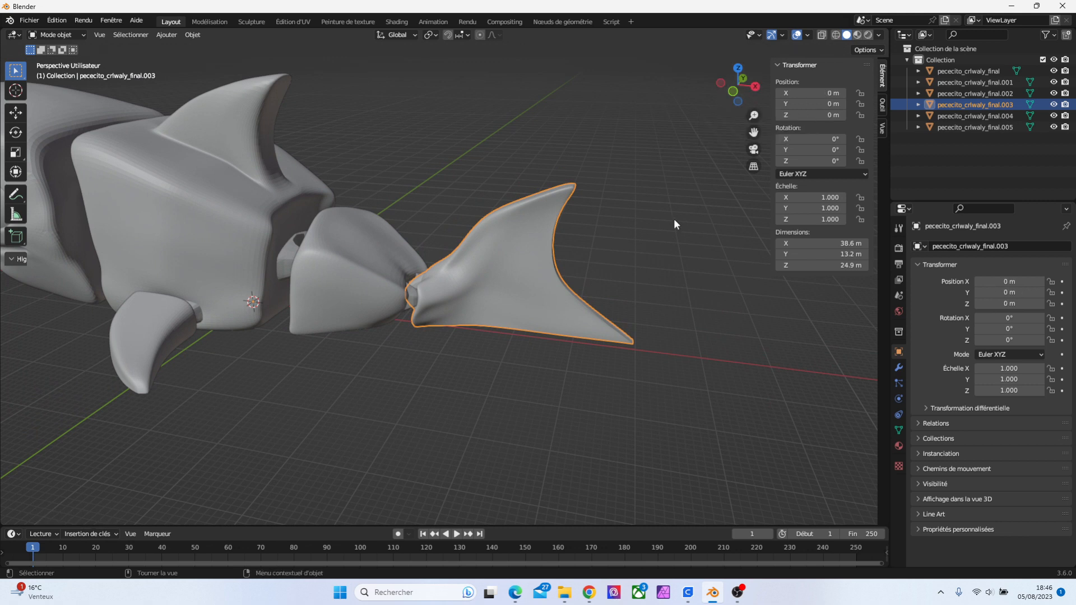
Lock the Z position of the tail fin and of the body
{"action": "left_click", "coordinate": [230, 250]}
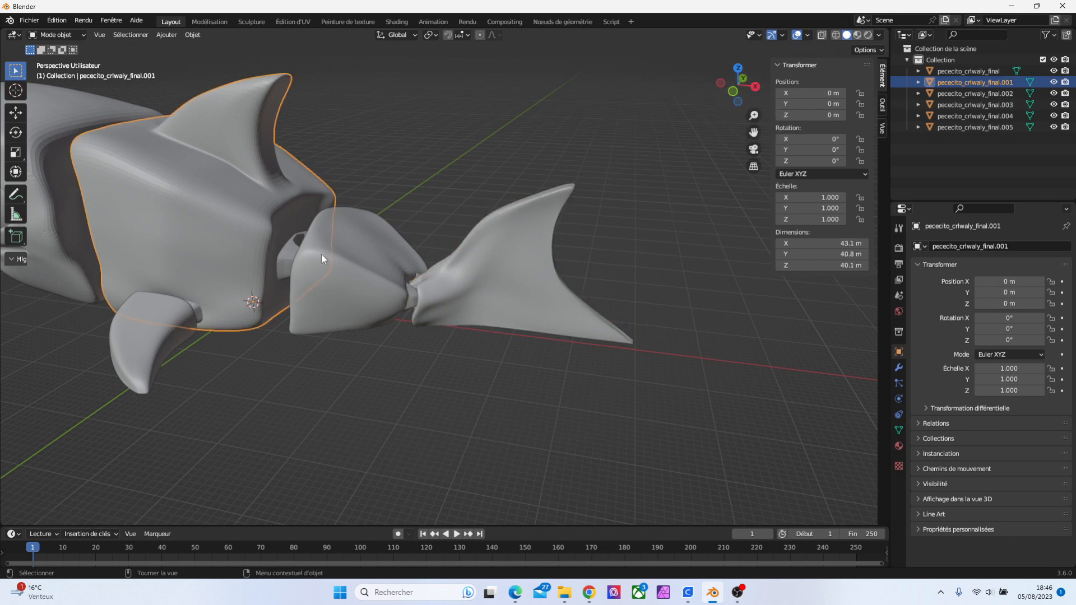
{"action": "left_click", "coordinate": [387, 271]}
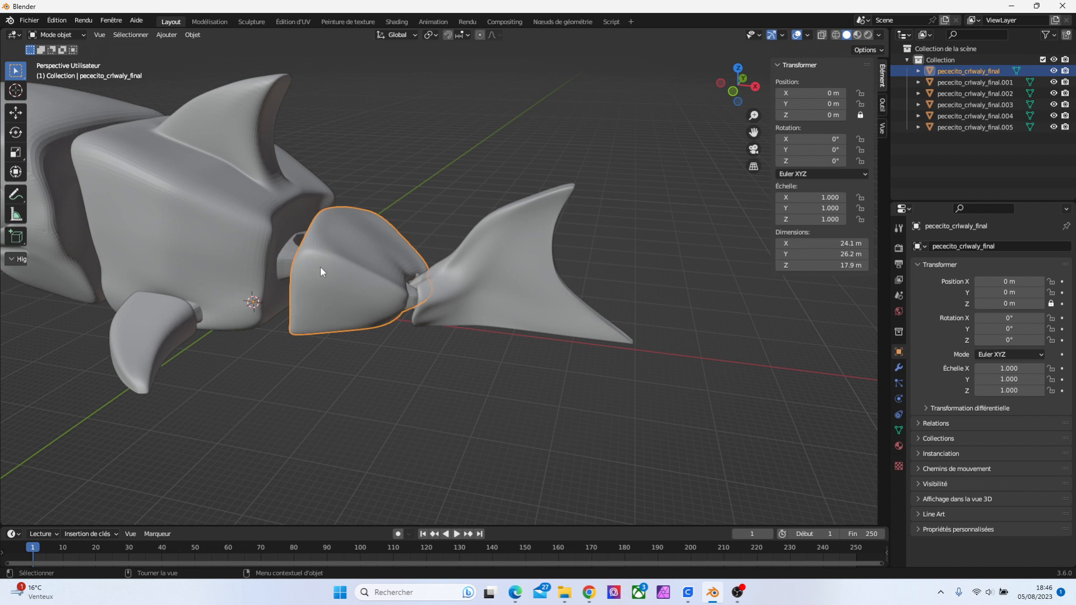
{"action": "left_click", "coordinate": [502, 290]}
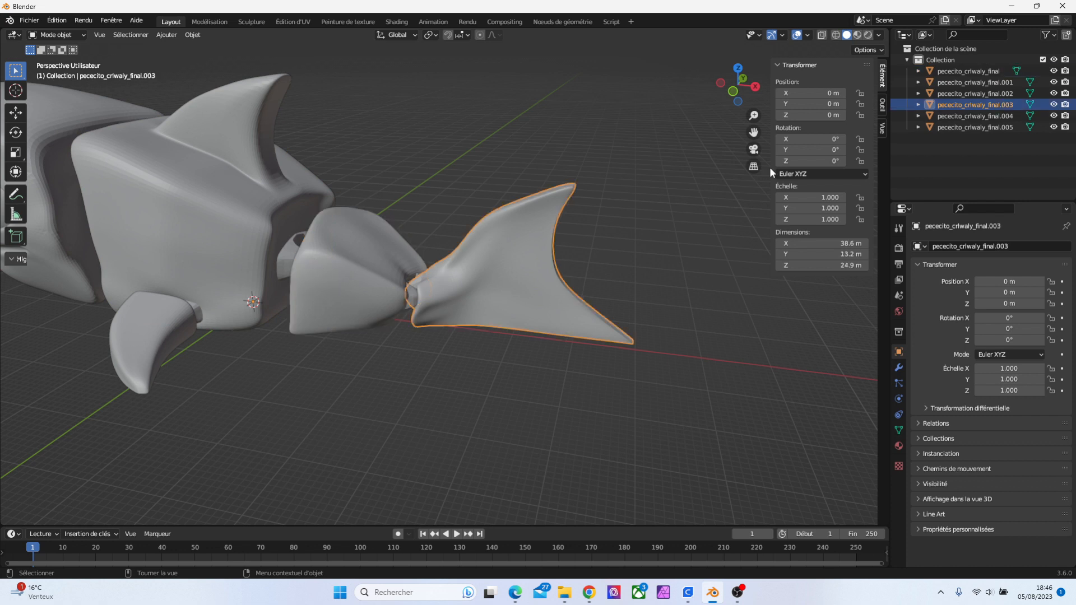
{"action": "left_click", "coordinate": [860, 115]}
{"action": "left_click", "coordinate": [328, 254]}
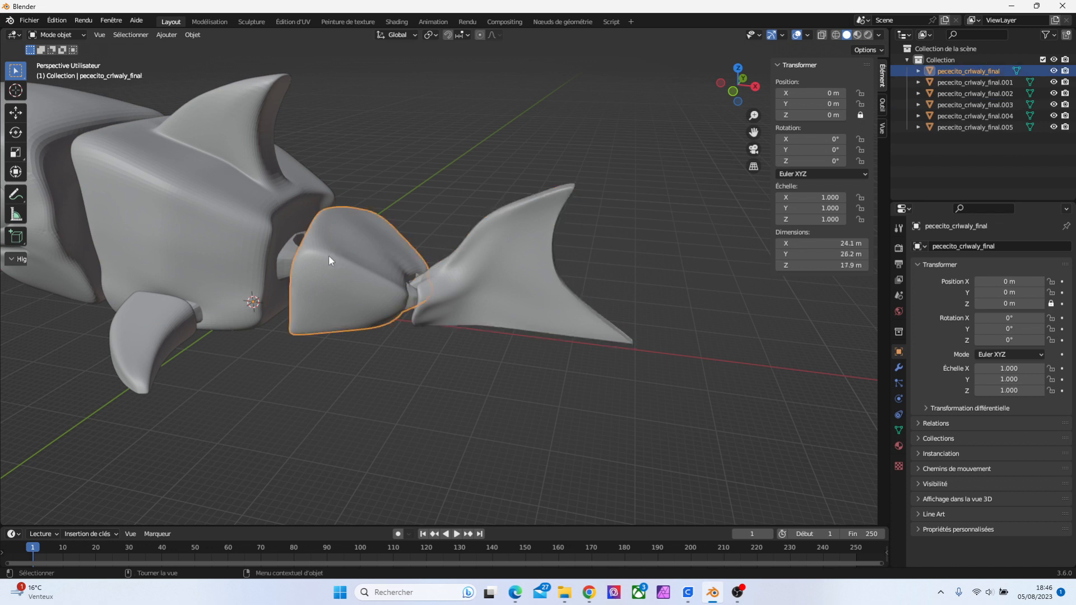
{"action": "left_click", "coordinate": [225, 236]}
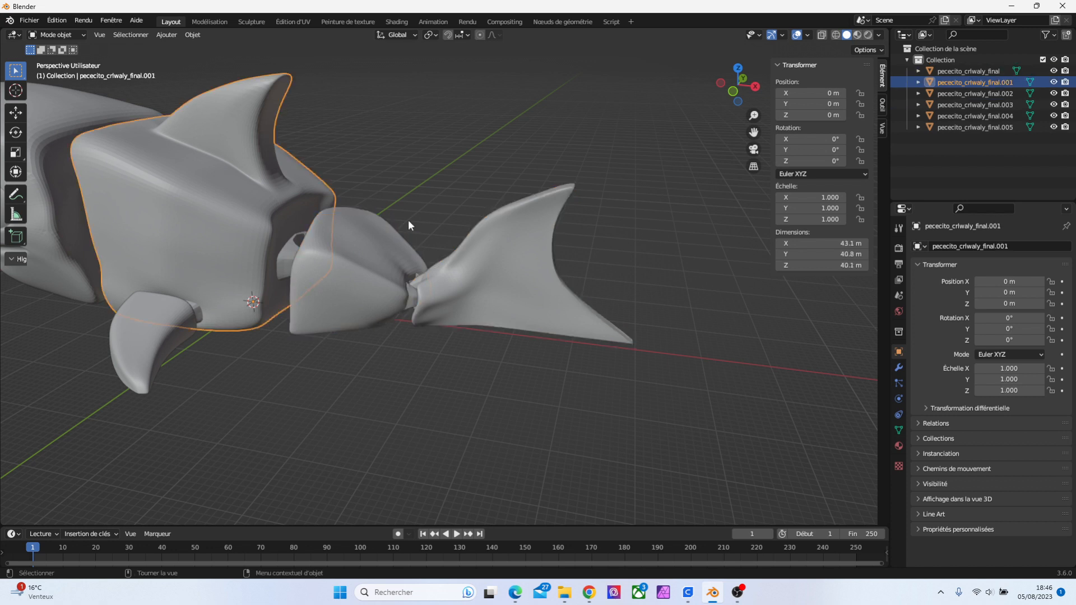
{"action": "left_click", "coordinate": [860, 115]}
Lock the Z position of the head and of both side fins
{"action": "left_click", "coordinate": [73, 113]}
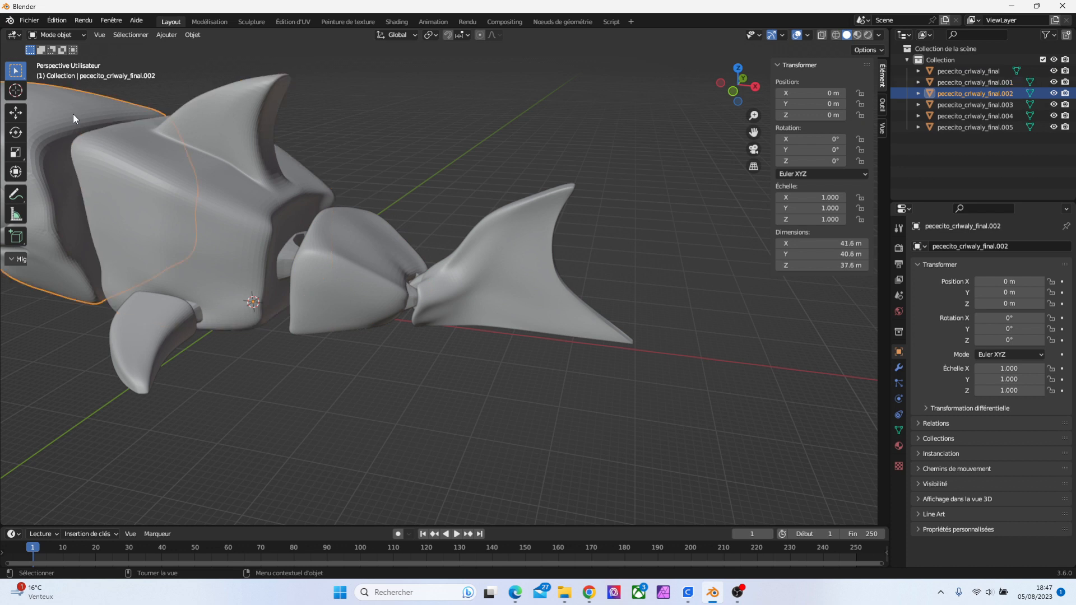
{"action": "left_click", "coordinate": [861, 116]}
{"action": "left_click", "coordinate": [147, 359]}
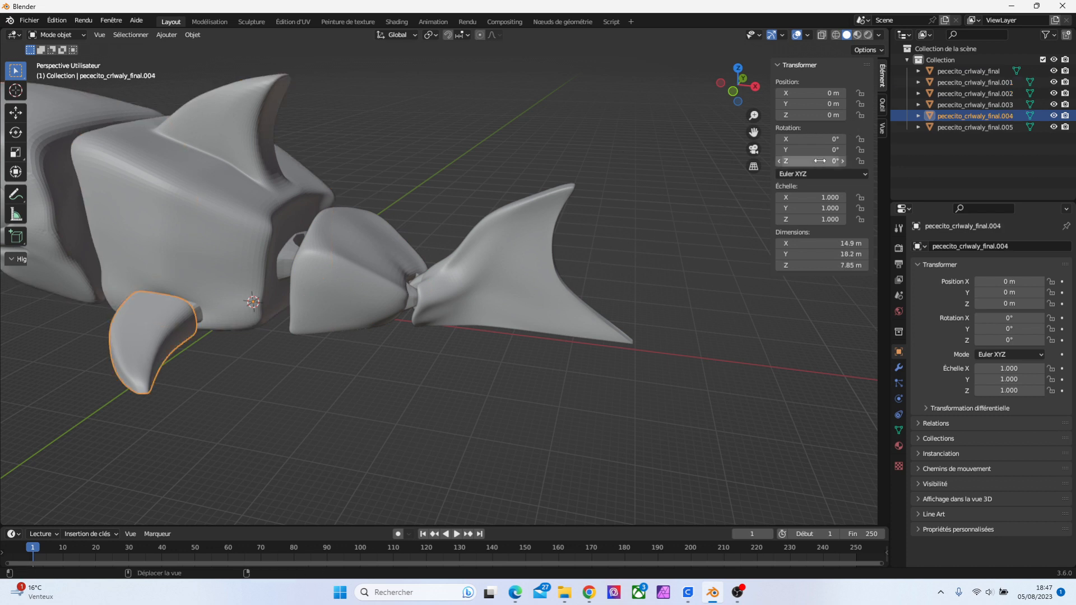
{"action": "left_click", "coordinate": [861, 116]}
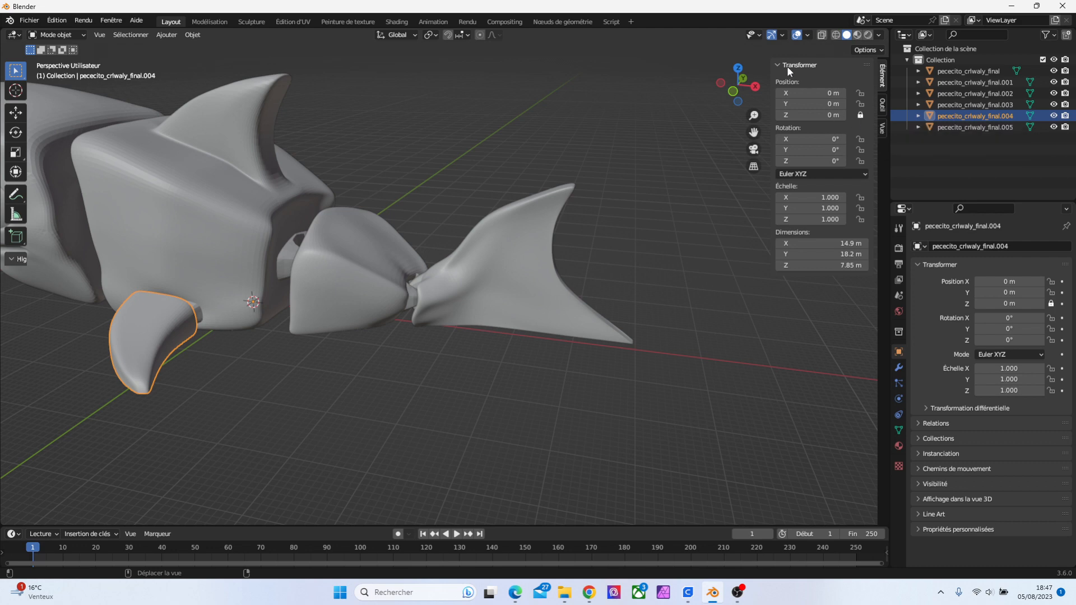
{"action": "left_click_drag", "start_coordinate": [739, 85], "coordinate": [732, 116]}
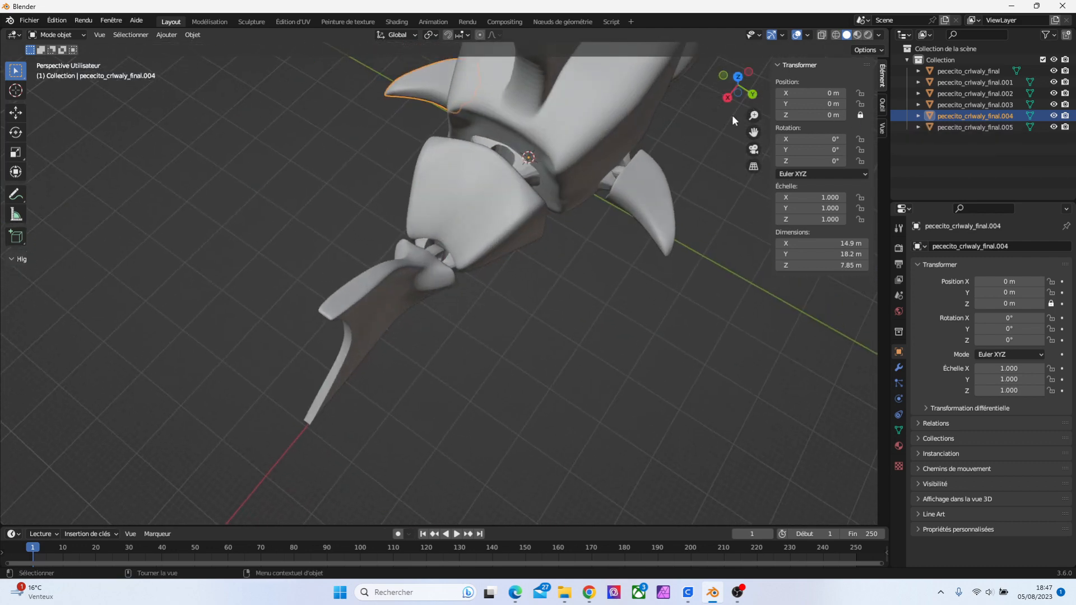
{"action": "left_click", "coordinate": [644, 192]}
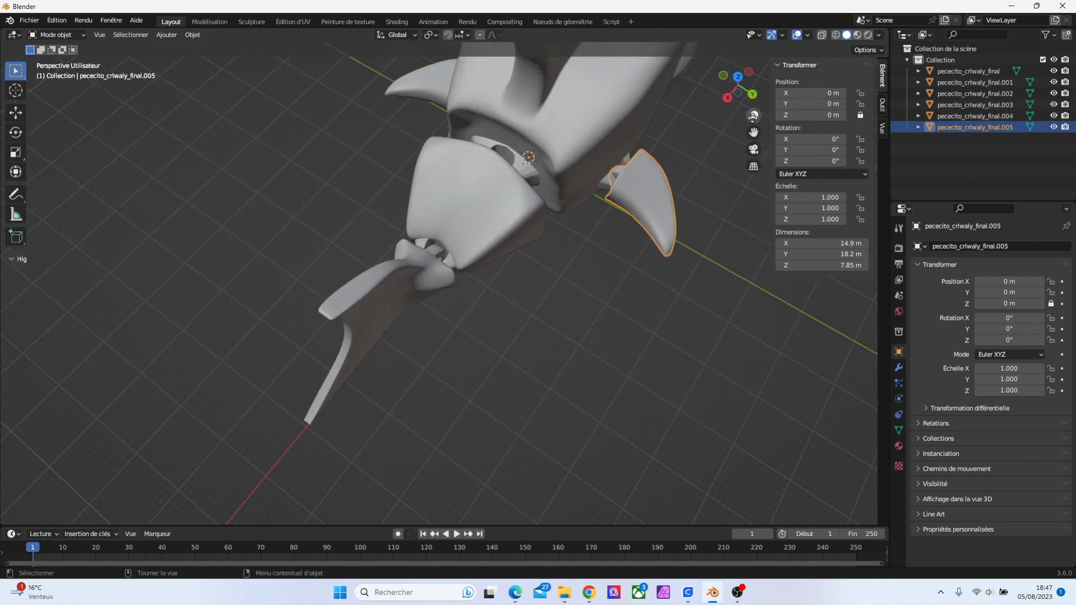
Set the tail fin's origin to its geometry
{"action": "left_click_drag", "start_coordinate": [740, 101], "coordinate": [888, 64]}
{"action": "left_click", "coordinate": [527, 338]}
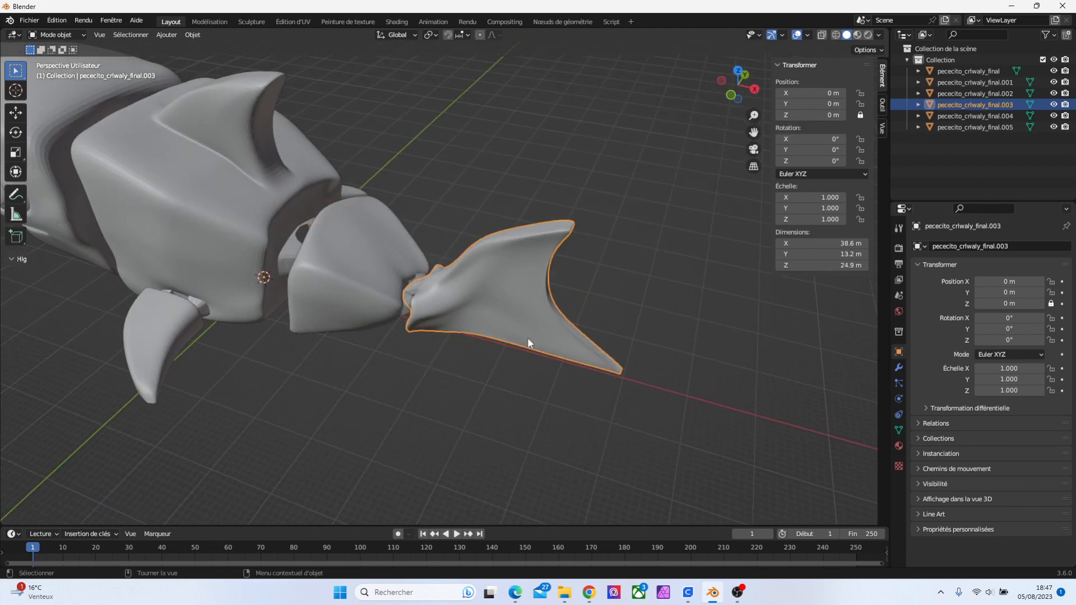
{"action": "right_click", "coordinate": [501, 316]}
{"action": "mouse_move", "coordinate": [501, 316]}
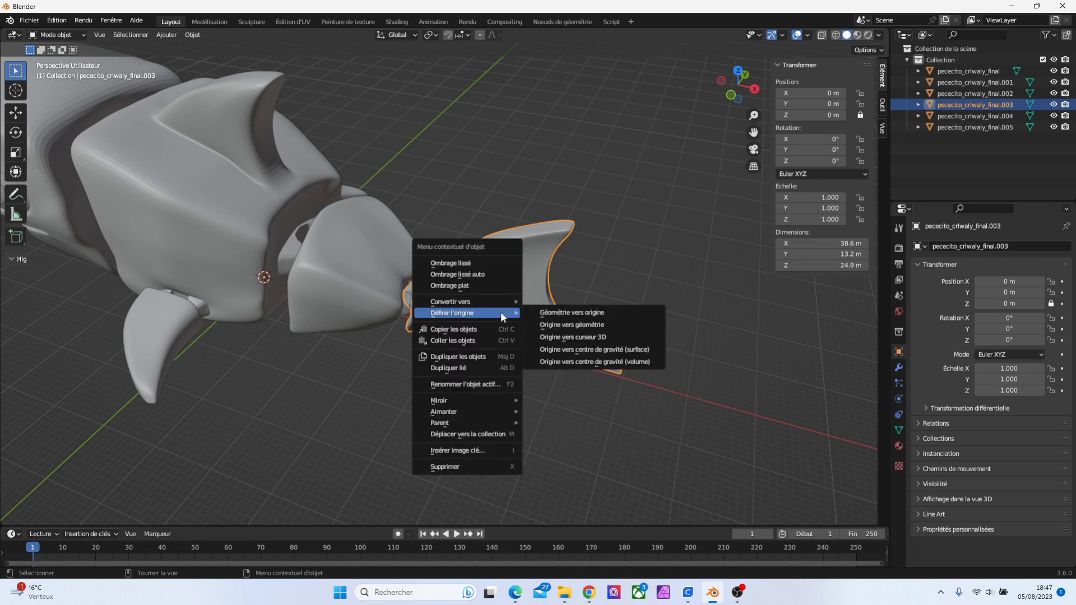
{"action": "left_click", "coordinate": [599, 324]}
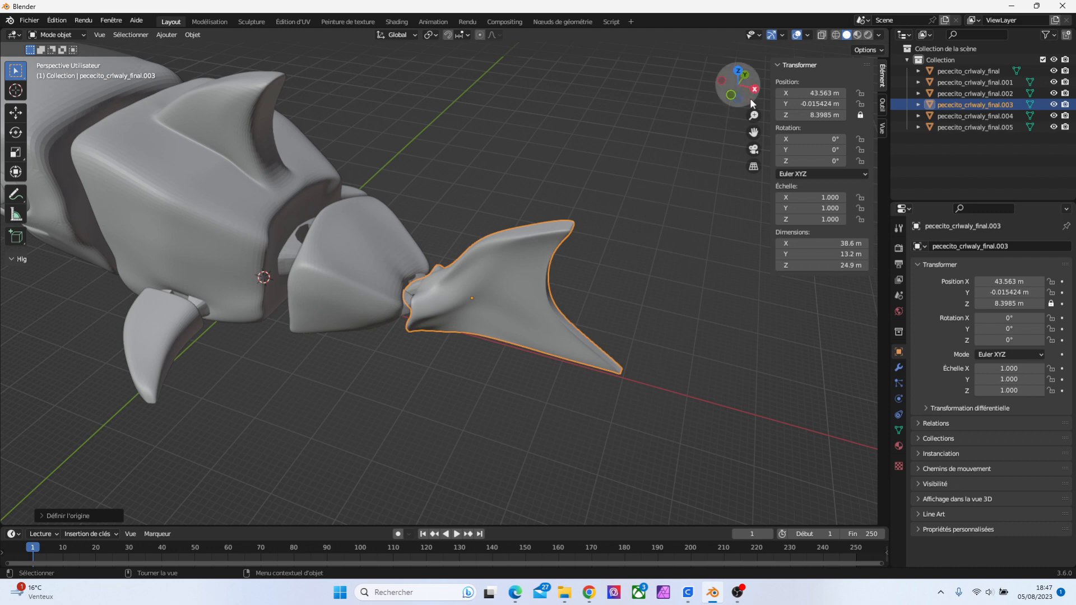
Try setting the tail fin's Z position to 0 m, and undo the change
{"action": "mouse_move", "coordinate": [750, 98]}
{"action": "left_mouse_down"}
{"action": "mouse_move", "coordinate": [746, 78]}
{"action": "mouse_move", "coordinate": [753, 101]}
{"action": "left_mouse_up"}
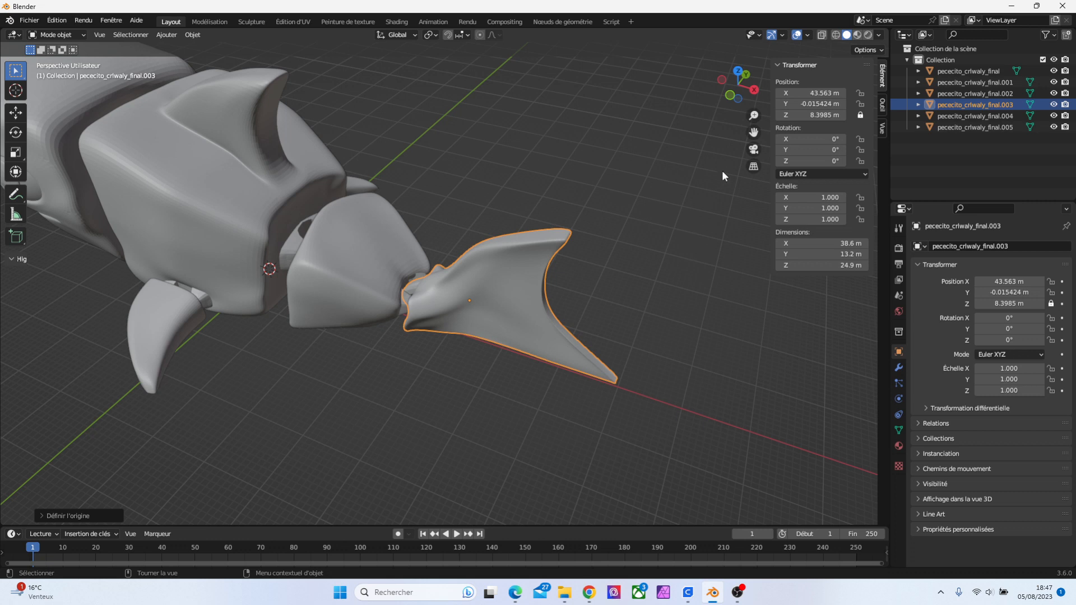
{"action": "left_click", "coordinate": [823, 115]}
{"action": "type", "text": "0"}
{"action": "key", "text": "Return"}
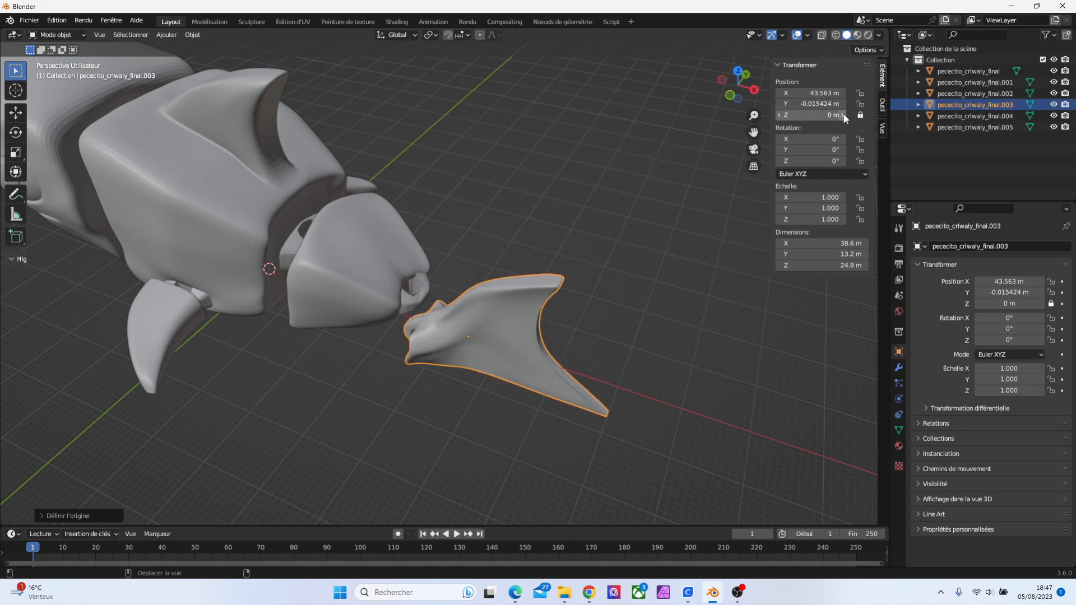
{"action": "key", "text": "ctrl+z"}
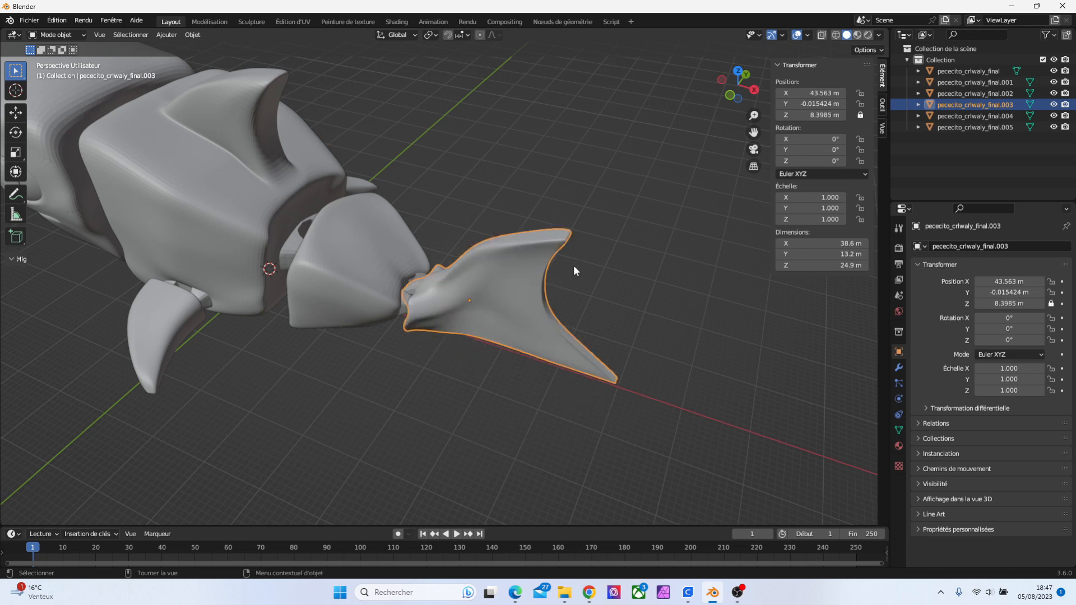
Switch the tail fin to Edit Mode and select one triangular face on its flat underside
{"action": "left_click_drag", "start_coordinate": [746, 97], "coordinate": [744, 76]}
{"action": "left_click_drag", "start_coordinate": [754, 116], "coordinate": [619, 135]}
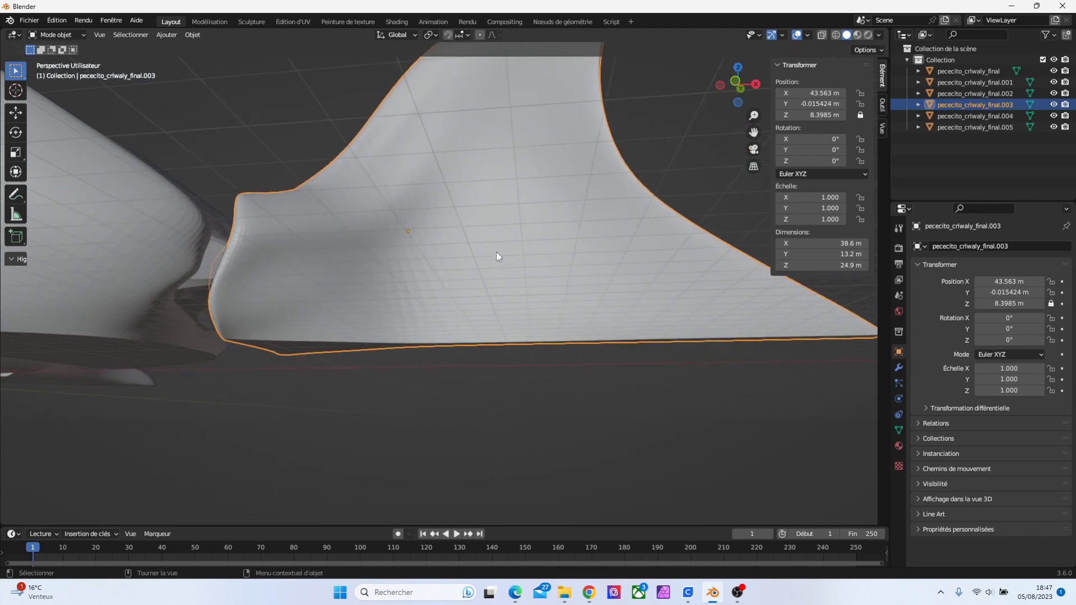
{"action": "left_click_drag", "start_coordinate": [745, 86], "coordinate": [749, 92]}
{"action": "key", "text": "Tab"}
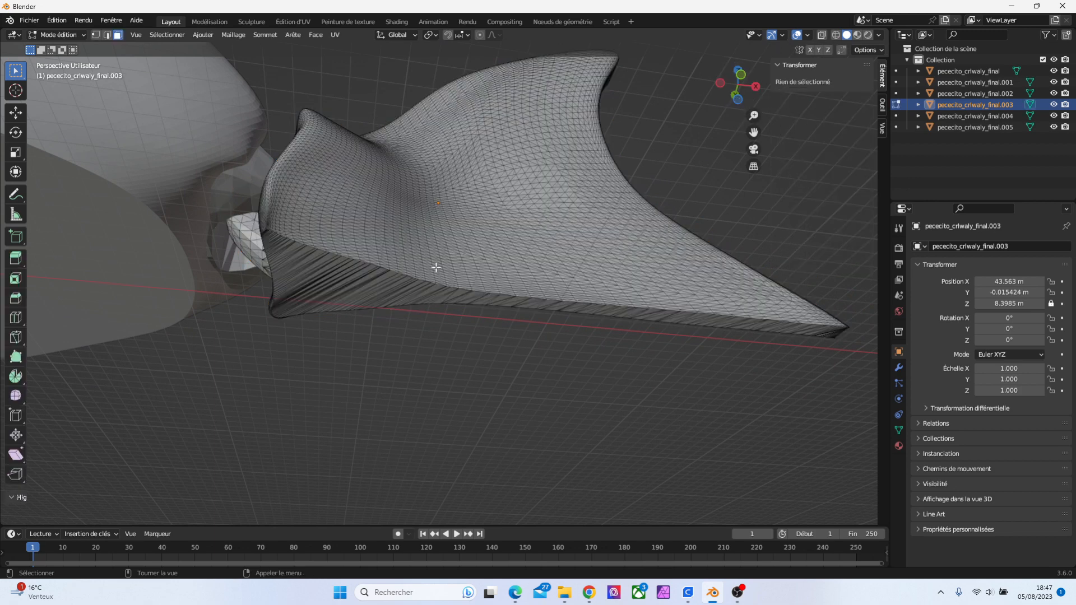
{"action": "left_click_drag", "start_coordinate": [751, 117], "coordinate": [752, 97]}
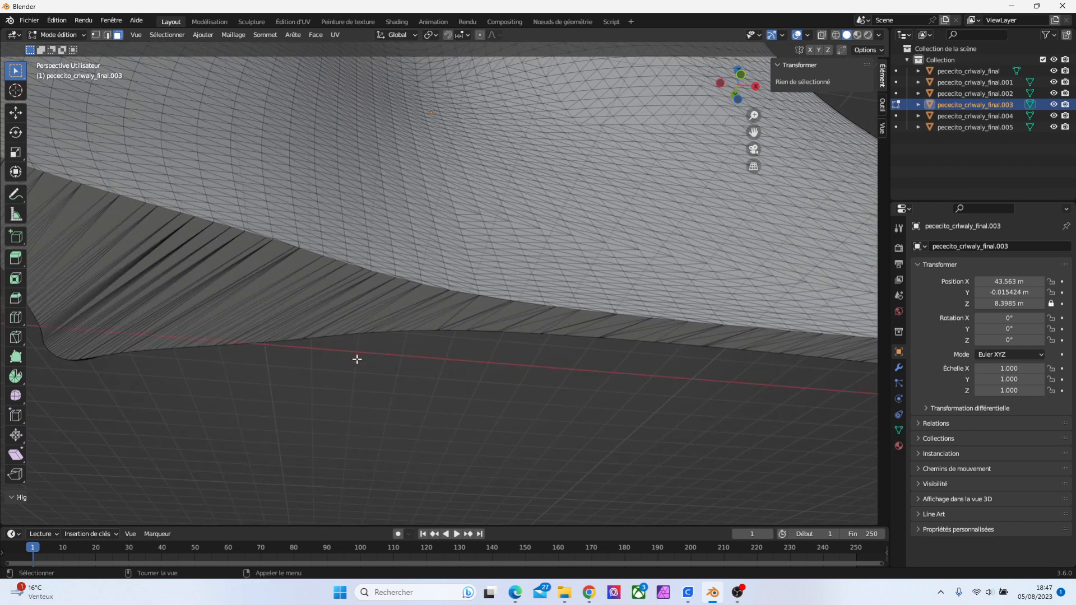
{"action": "left_click", "coordinate": [407, 303]}
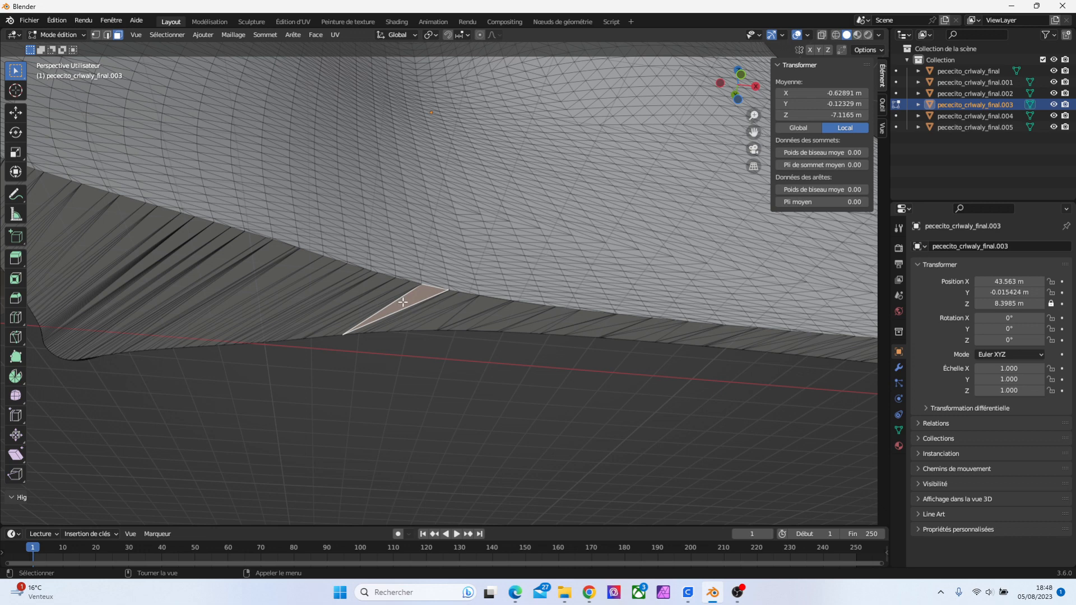
{"action": "right_click", "coordinate": [427, 292]}
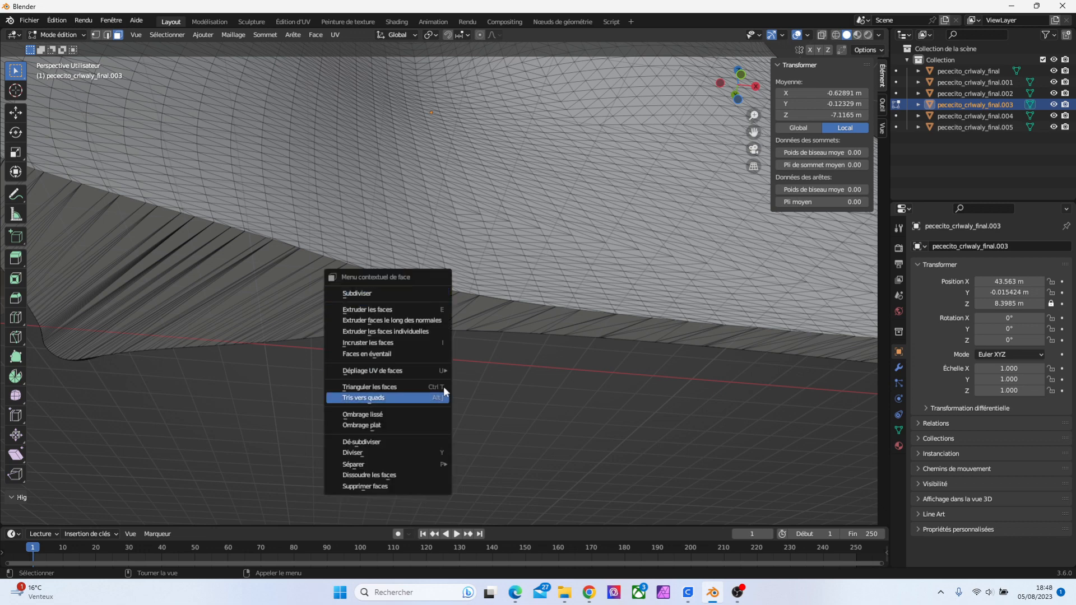
{"action": "right_click", "coordinate": [399, 312]}
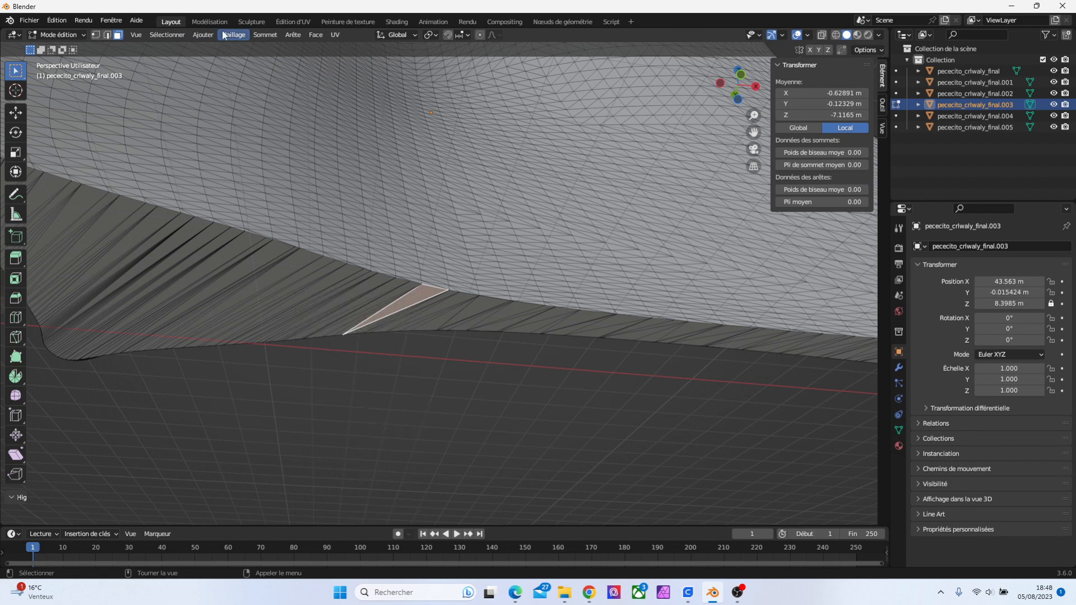
{"action": "left_click", "coordinate": [239, 36]}
{"action": "mouse_move", "coordinate": [266, 35]}
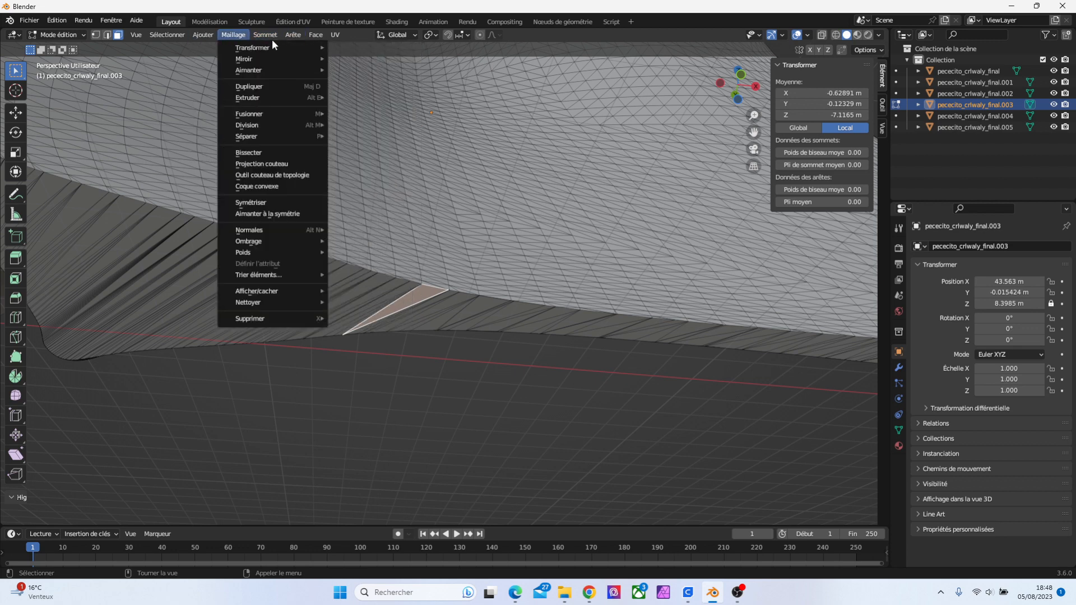
{"action": "mouse_move", "coordinate": [309, 38]}
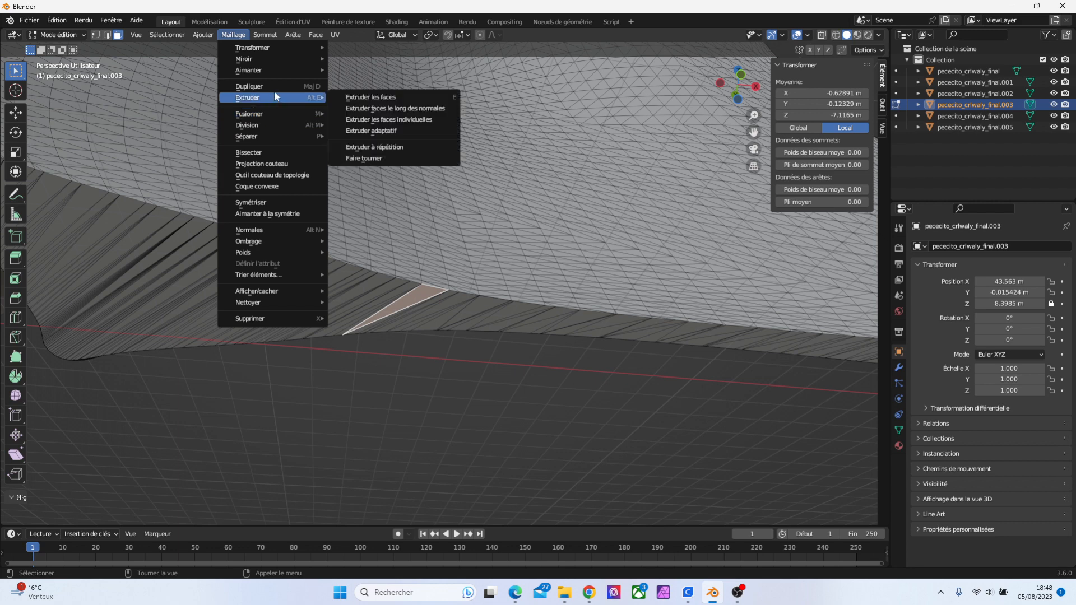
{"action": "mouse_move", "coordinate": [283, 57]}
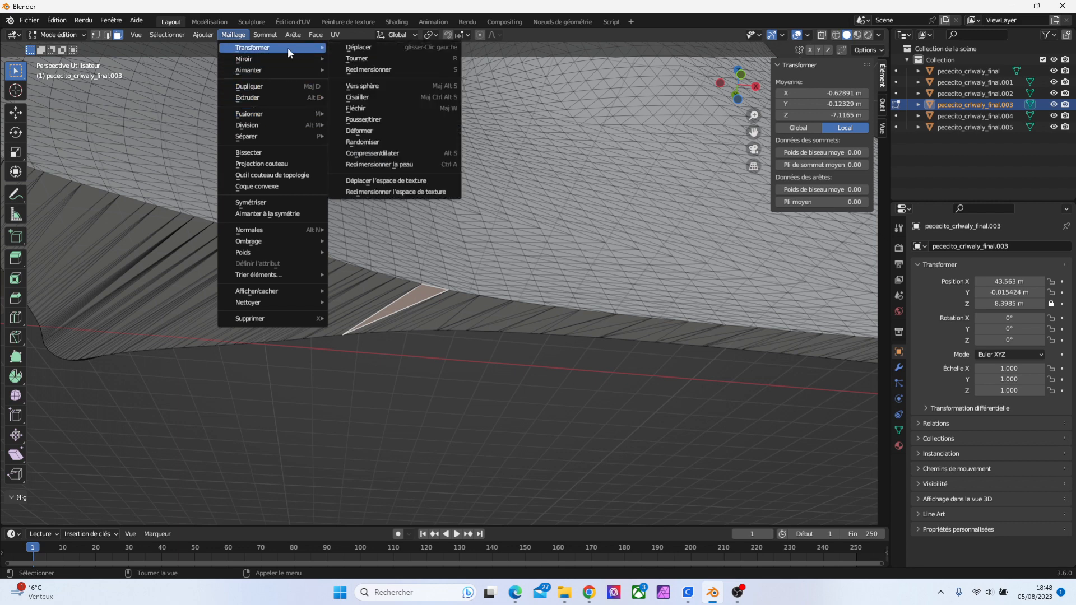
{"action": "mouse_move", "coordinate": [168, 40]}
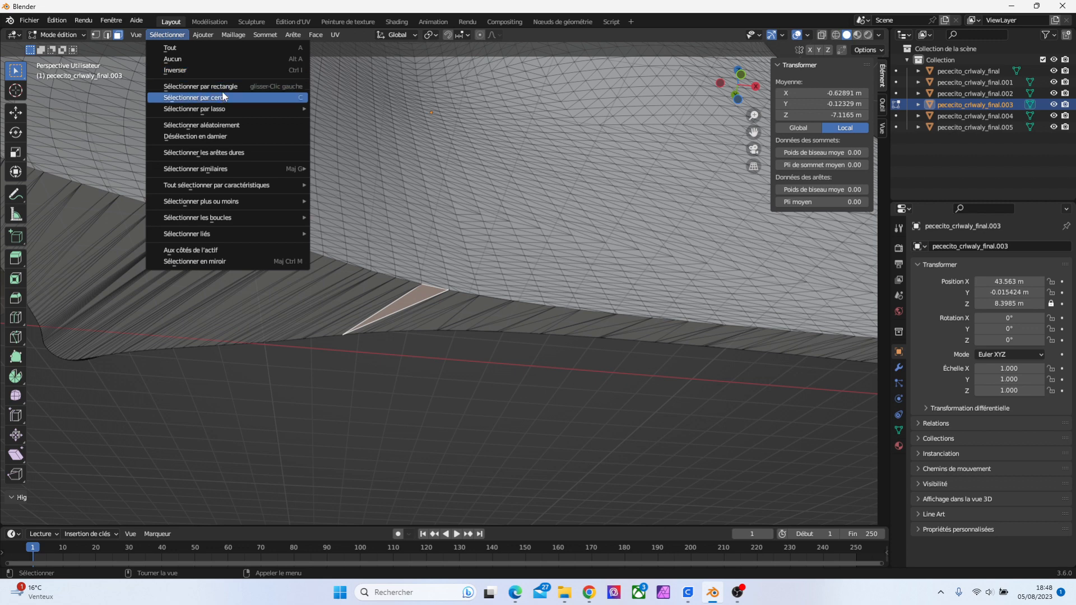
{"action": "right_click", "coordinate": [413, 305]}
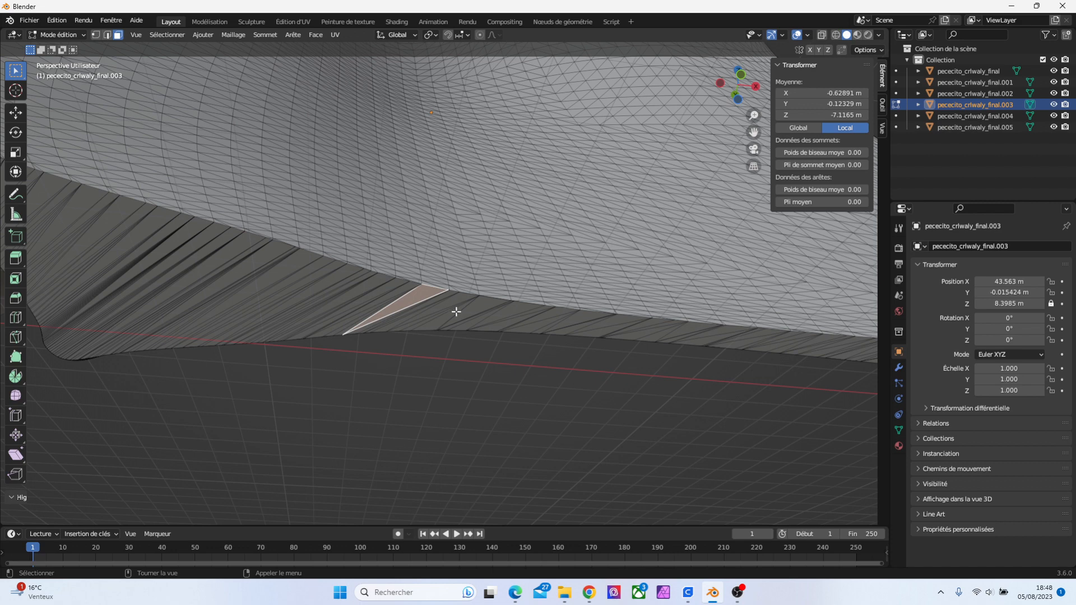
{"action": "left_click", "coordinate": [265, 35]}
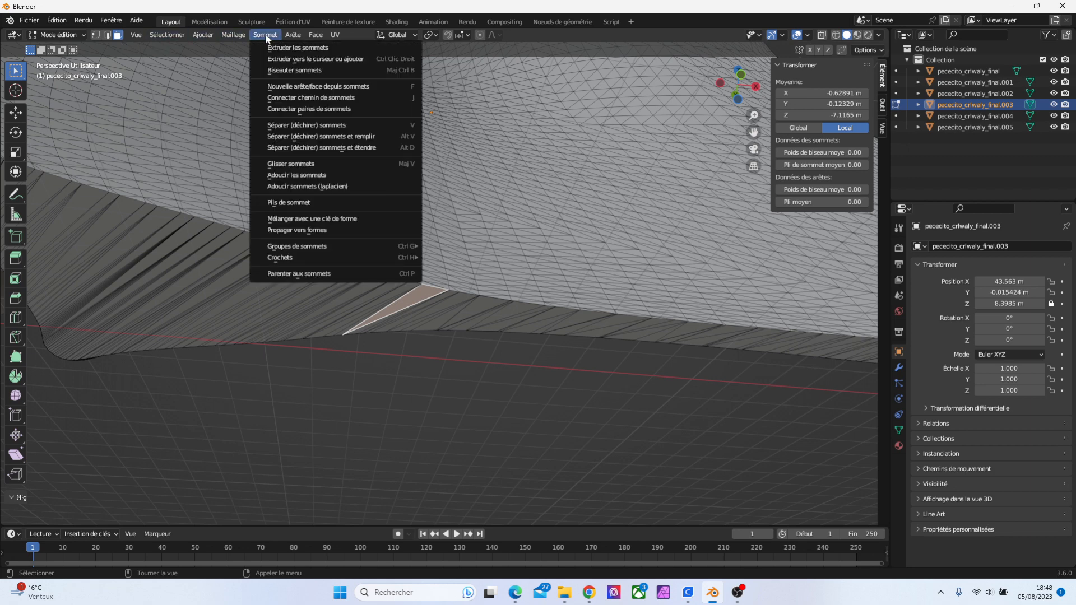
{"action": "mouse_move", "coordinate": [289, 36]}
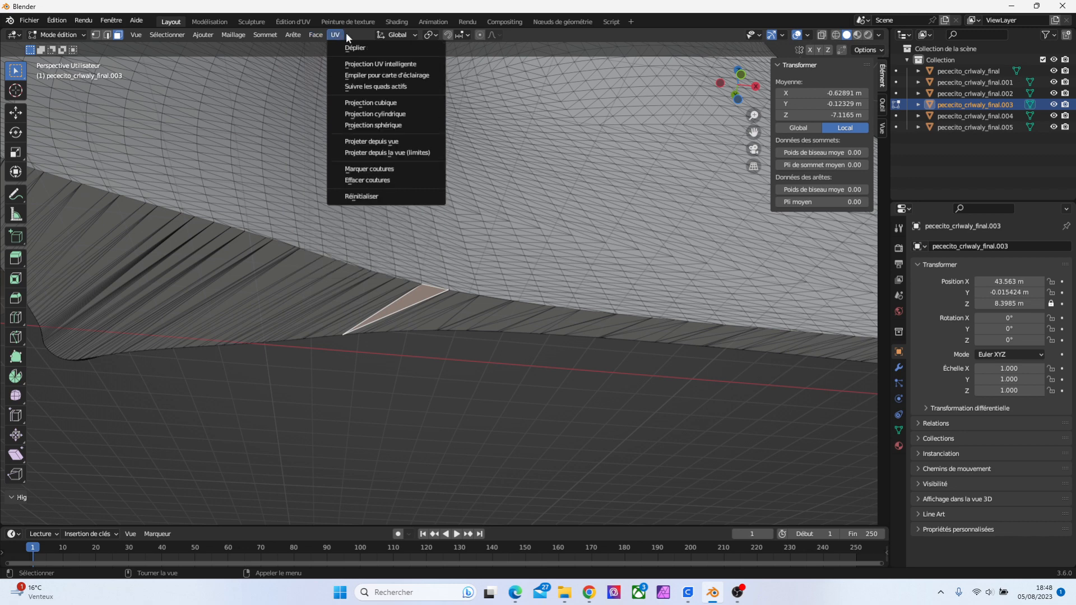
{"action": "mouse_move", "coordinate": [238, 38]}
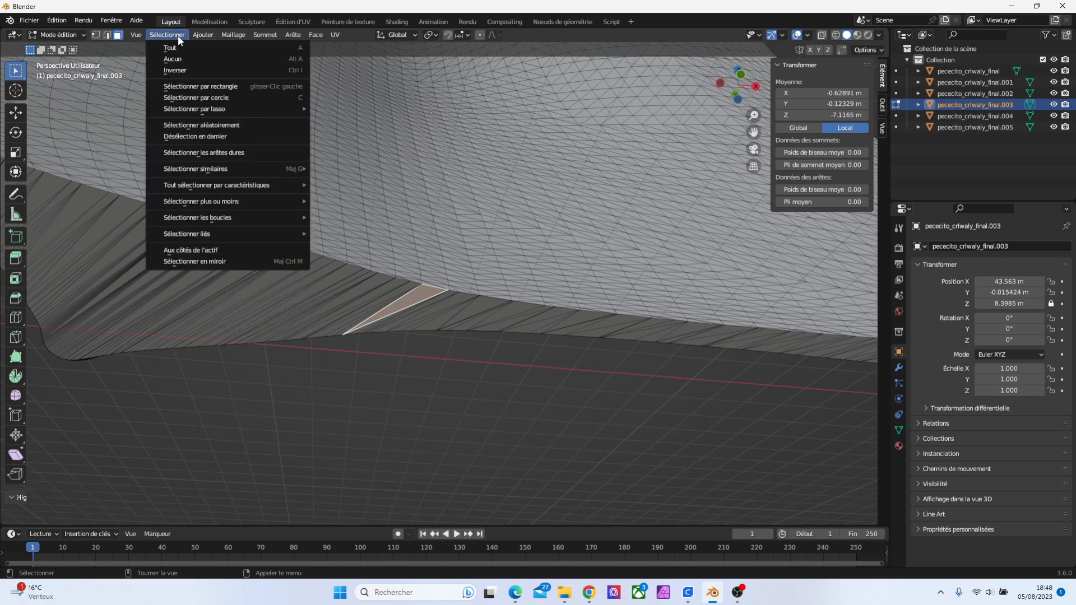
{"action": "mouse_move", "coordinate": [146, 33]}
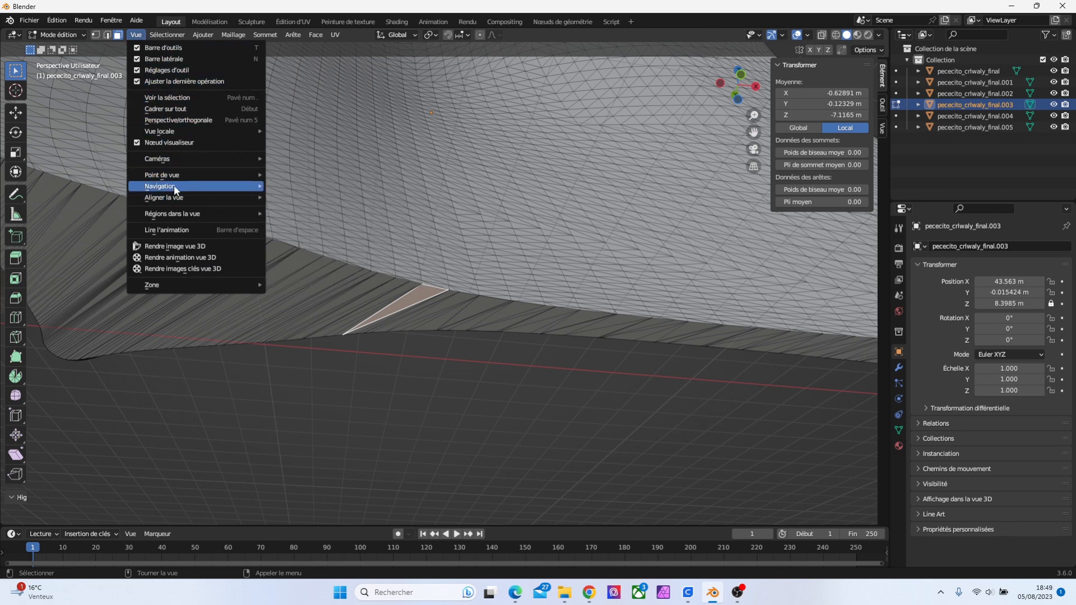
{"action": "mouse_move", "coordinate": [183, 176]}
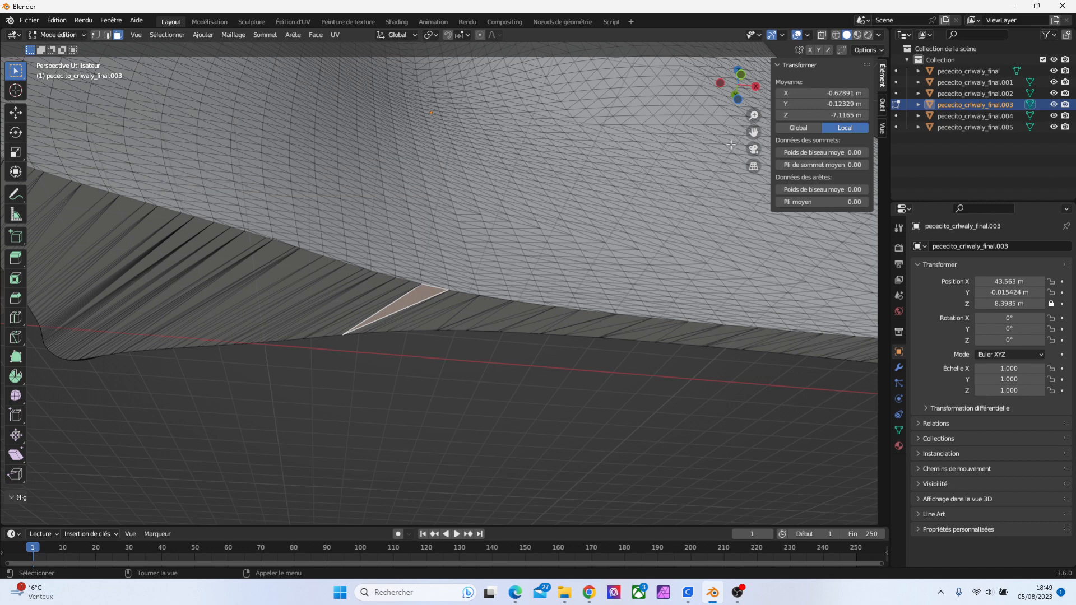
Enable X-ray display and select a single triangular face on the tail fin's joint ring
{"action": "left_click_drag", "start_coordinate": [750, 121], "coordinate": [667, 147]}
{"action": "left_click", "coordinate": [290, 189]}
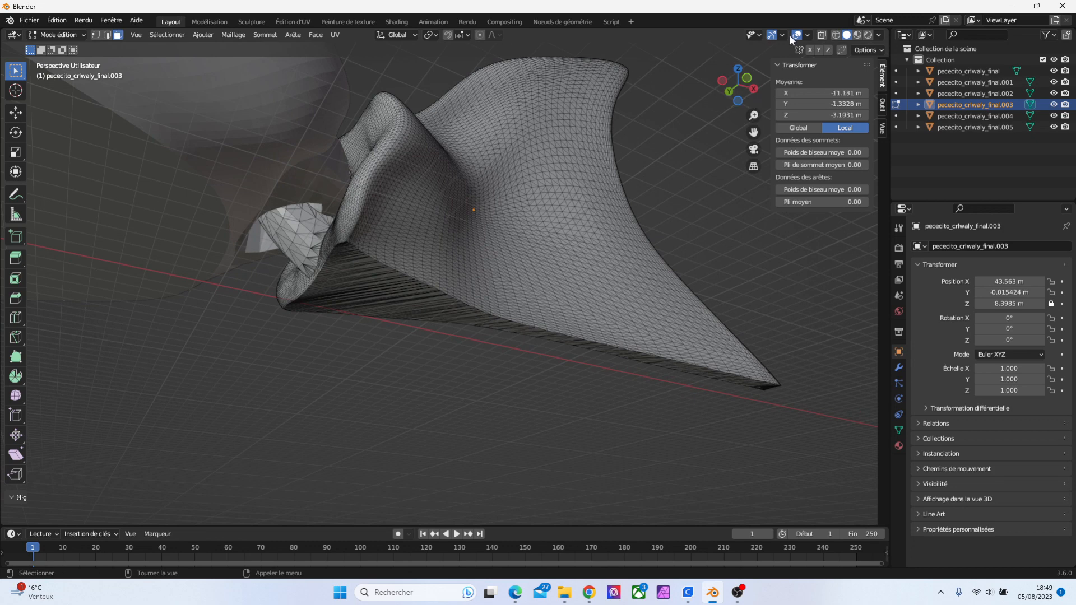
{"action": "left_click", "coordinate": [822, 35]}
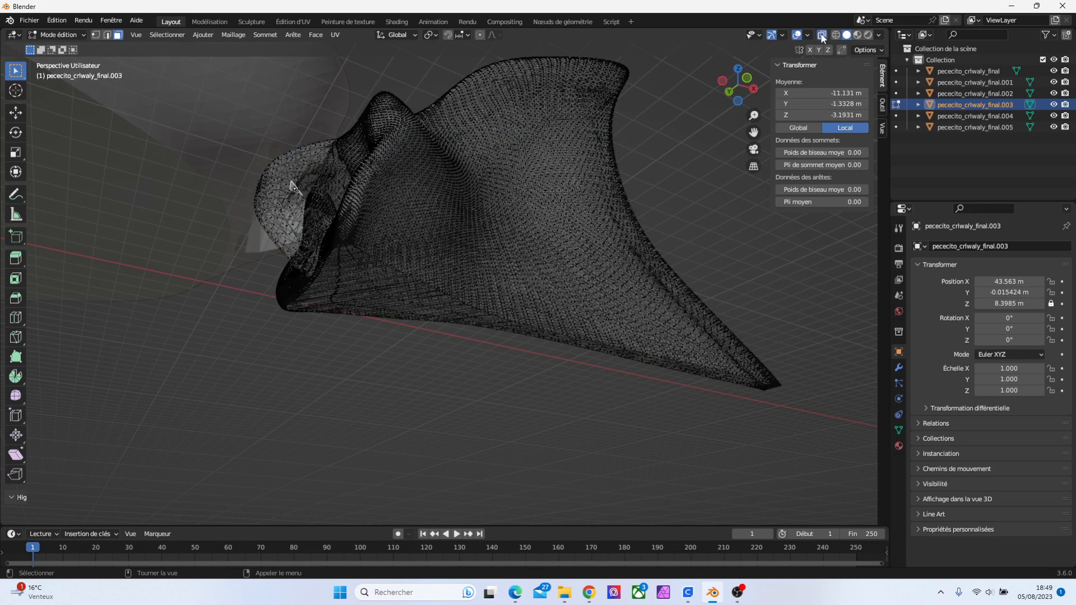
{"action": "left_click", "coordinate": [275, 175]}
{"action": "mouse_move", "coordinate": [735, 97]}
{"action": "left_mouse_down"}
{"action": "mouse_move", "coordinate": [723, 115]}
{"action": "mouse_move", "coordinate": [712, 106]}
{"action": "mouse_move", "coordinate": [753, 93]}
{"action": "left_mouse_up"}
{"action": "right_click", "coordinate": [103, 368]}
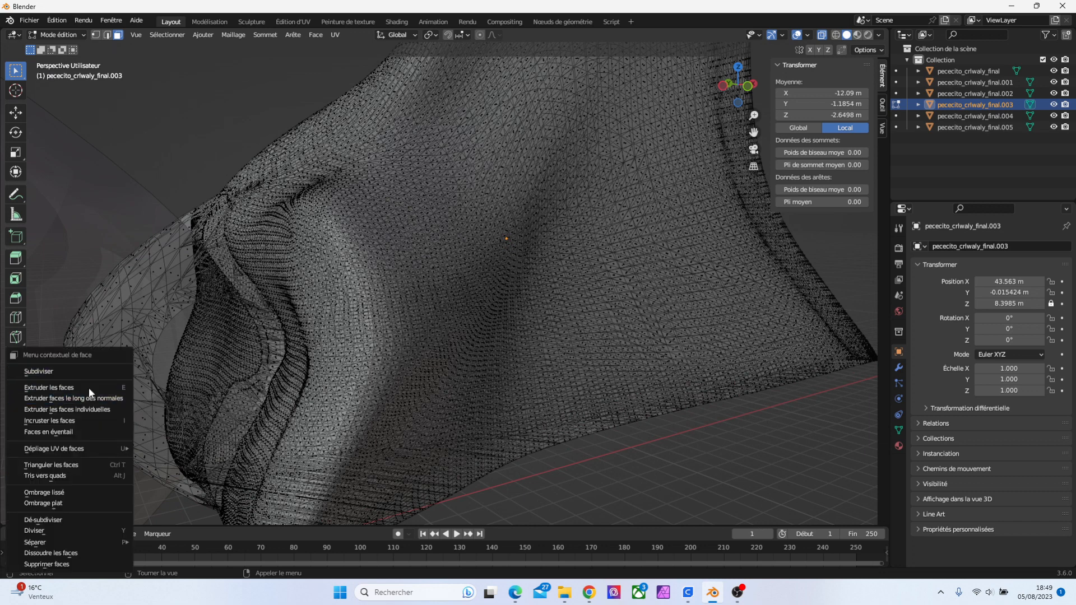
{"action": "left_click", "coordinate": [84, 371]}
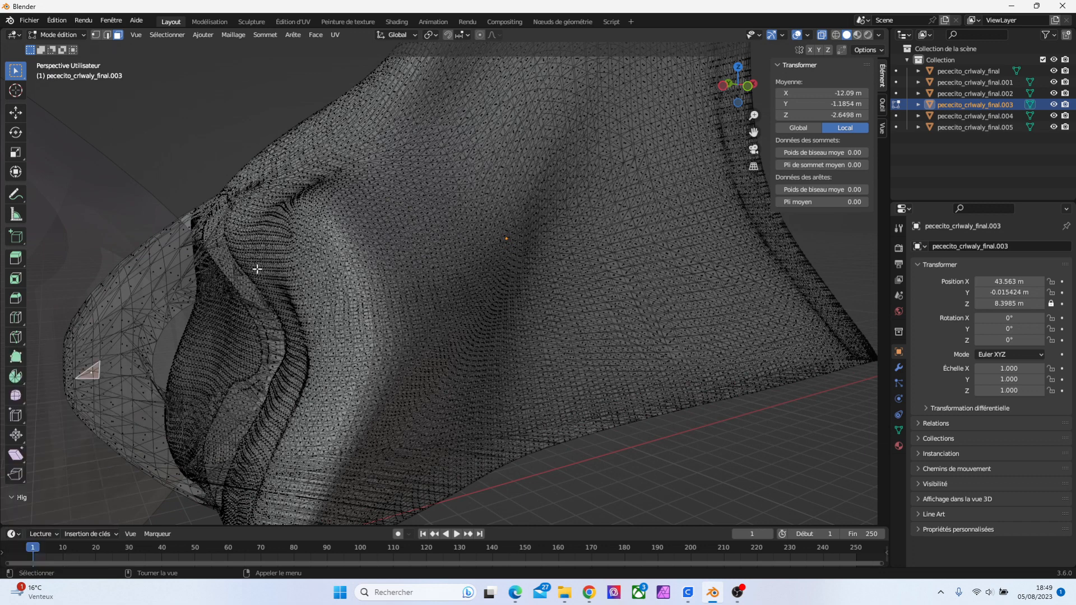
{"action": "left_click", "coordinate": [200, 36]}
{"action": "mouse_move", "coordinate": [228, 36]}
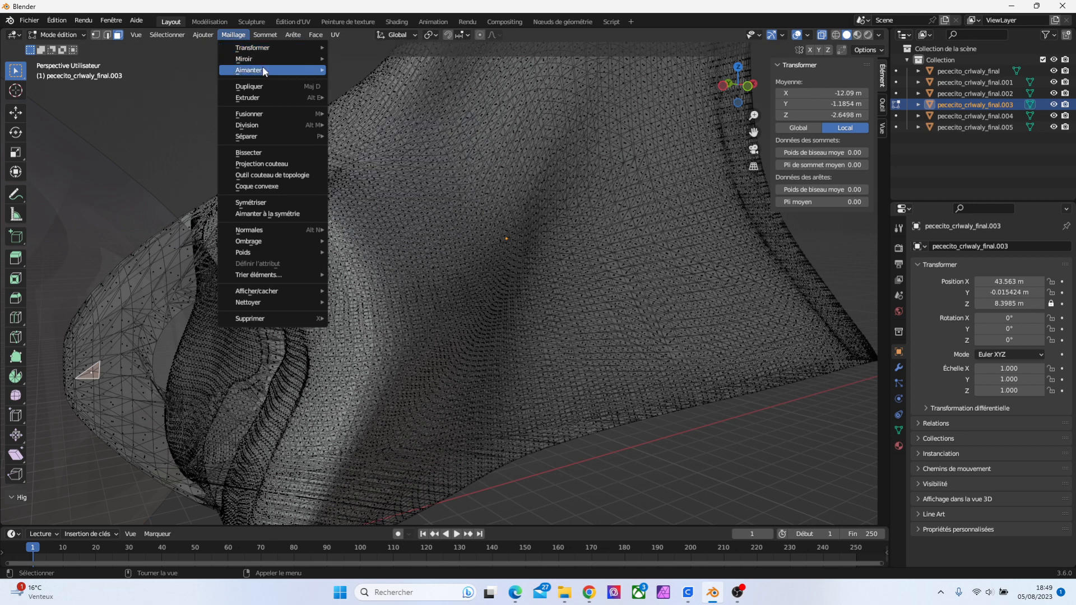
{"action": "mouse_move", "coordinate": [263, 69]}
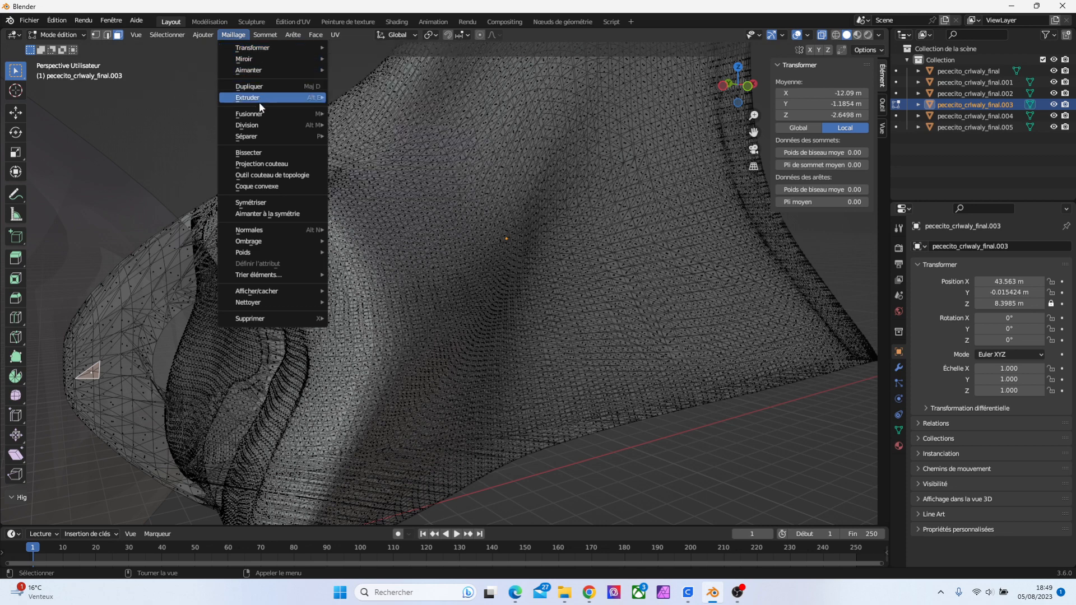
{"action": "mouse_move", "coordinate": [256, 125]}
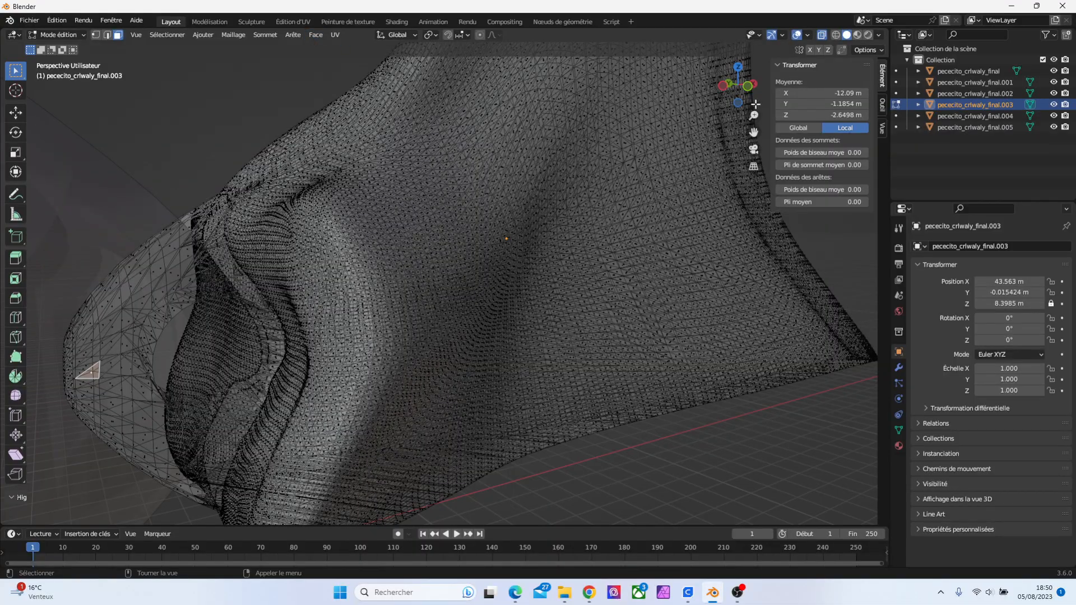
Disable X-ray display and return the tail fin to Object Mode
{"action": "left_click_drag", "start_coordinate": [752, 106], "coordinate": [786, 48]}
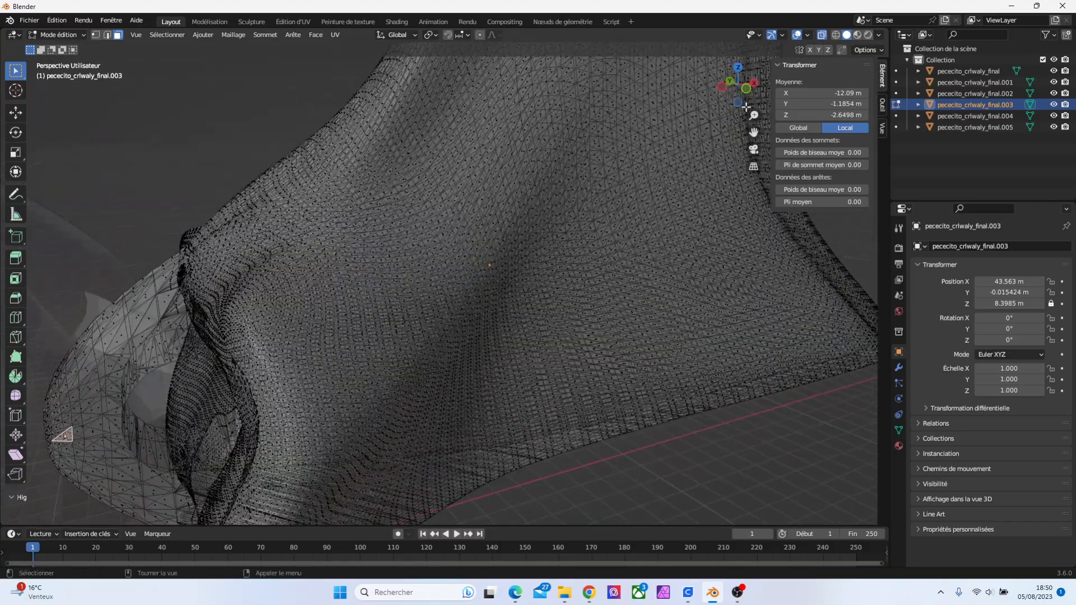
{"action": "left_click", "coordinate": [822, 36]}
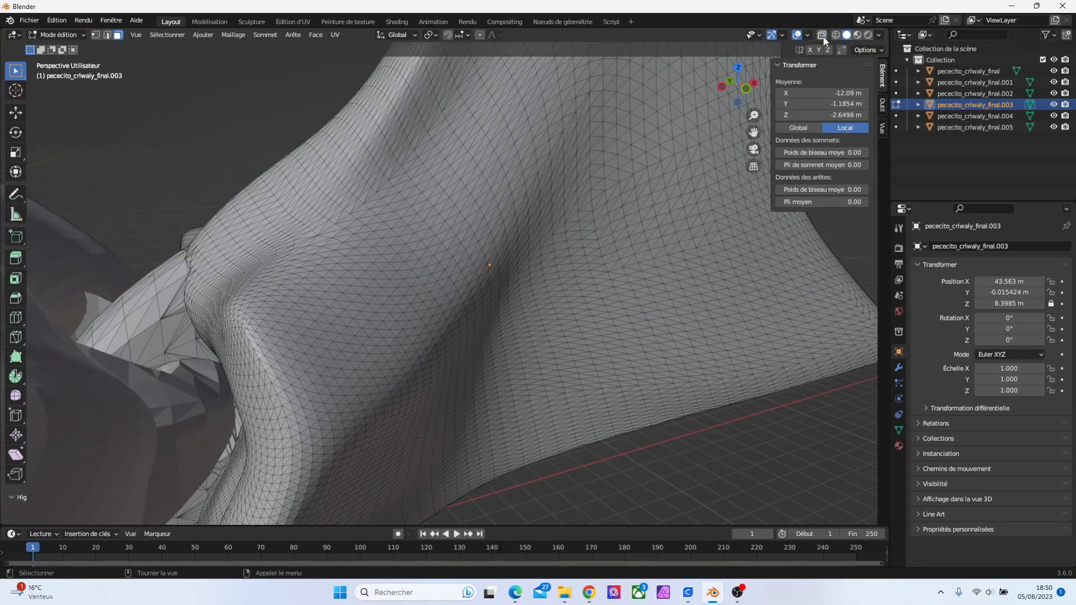
{"action": "left_click", "coordinate": [61, 35]}
{"action": "left_click", "coordinate": [65, 47]}
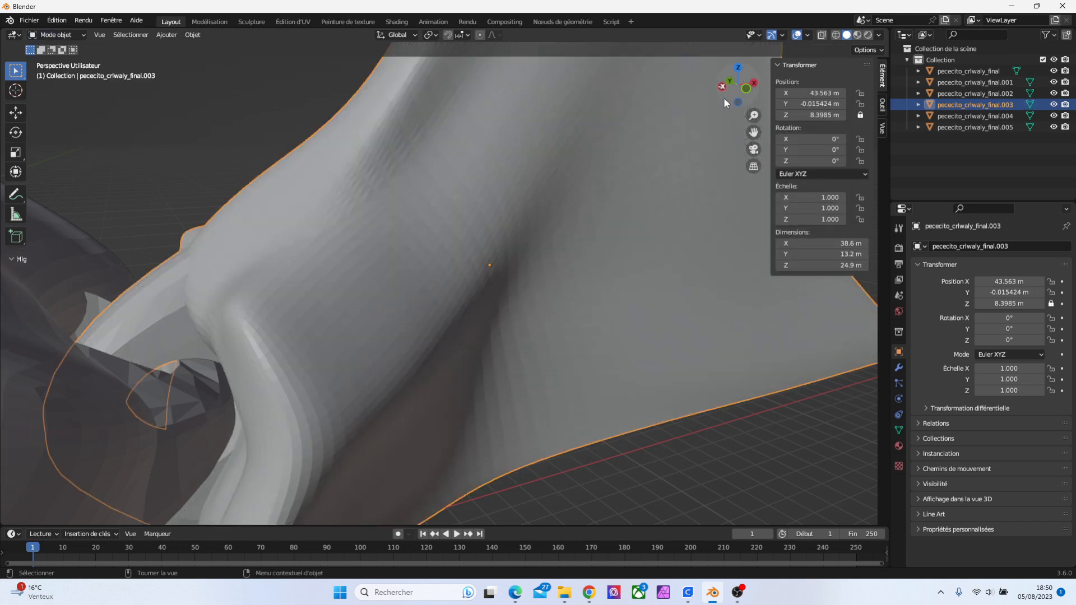
Enable the Cavity option in the viewport shading settings
{"action": "left_click_drag", "start_coordinate": [725, 99], "coordinate": [749, 105]}
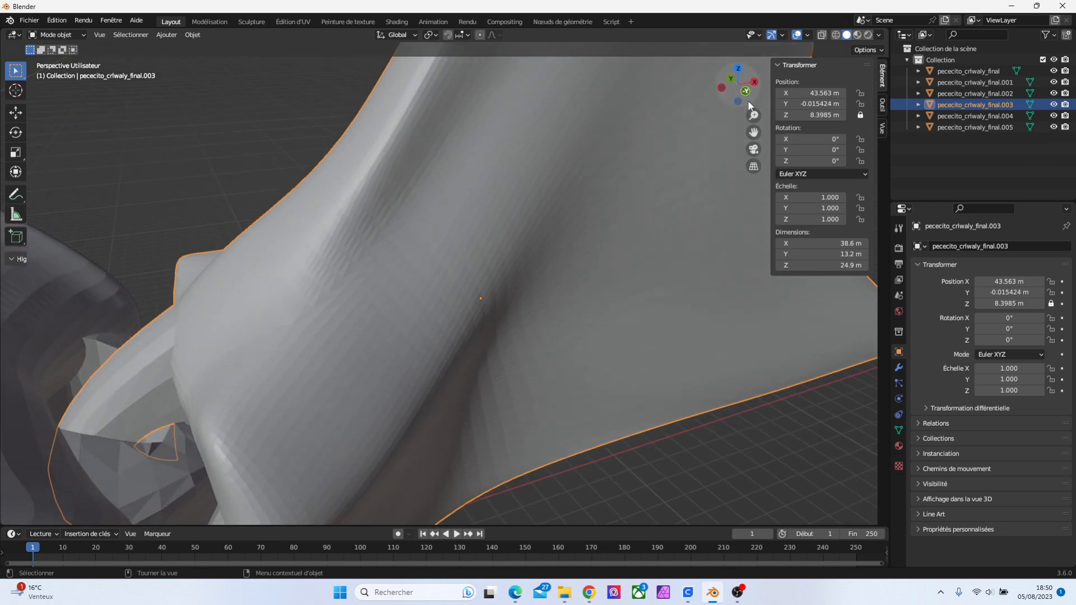
{"action": "left_click", "coordinate": [879, 35]}
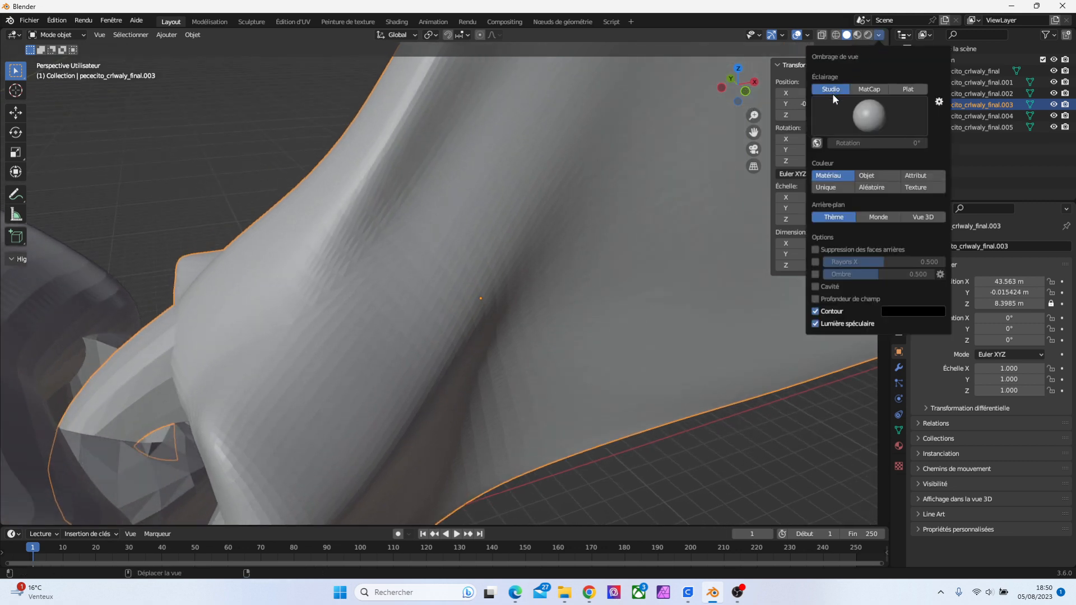
{"action": "left_click", "coordinate": [815, 288]}
{"action": "left_click", "coordinate": [814, 288]}
{"action": "left_click", "coordinate": [814, 288]}
{"action": "left_click", "coordinate": [814, 288]}
{"action": "left_click", "coordinate": [814, 288]}
{"action": "left_click", "coordinate": [814, 287]}
{"action": "left_click", "coordinate": [814, 287]}
{"action": "left_click", "coordinate": [814, 287]}
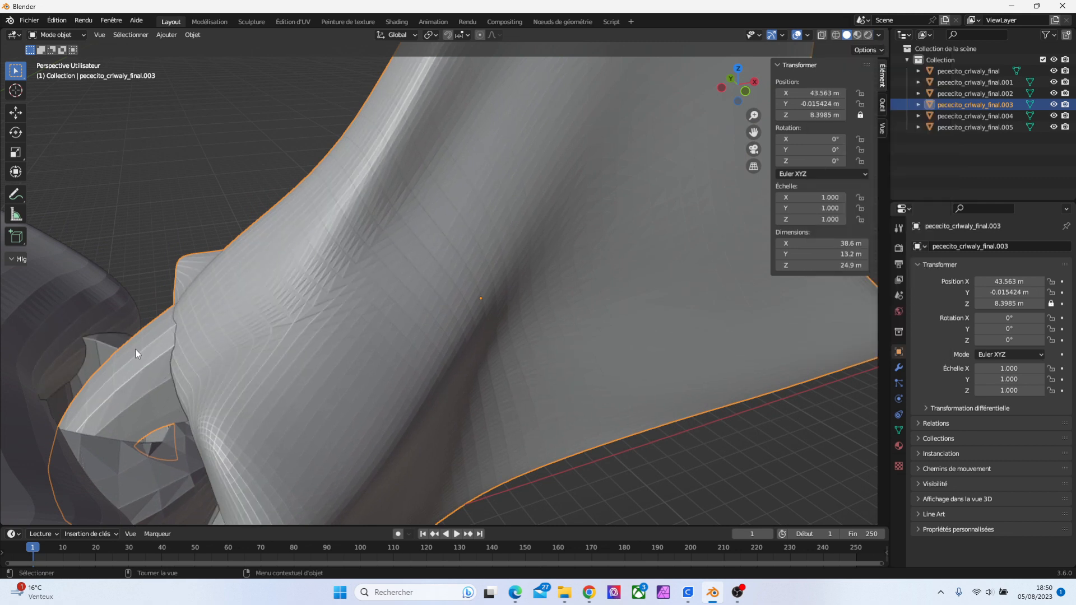
Compare the tail fin's surface with cavity shading off and on, leaving the Cavity option enabled
{"action": "scroll", "coordinate": [763, 107], "scroll_direction": "down", "scroll_amount": 2}
{"action": "scroll", "coordinate": [764, 108], "scroll_direction": "down", "scroll_amount": 4}
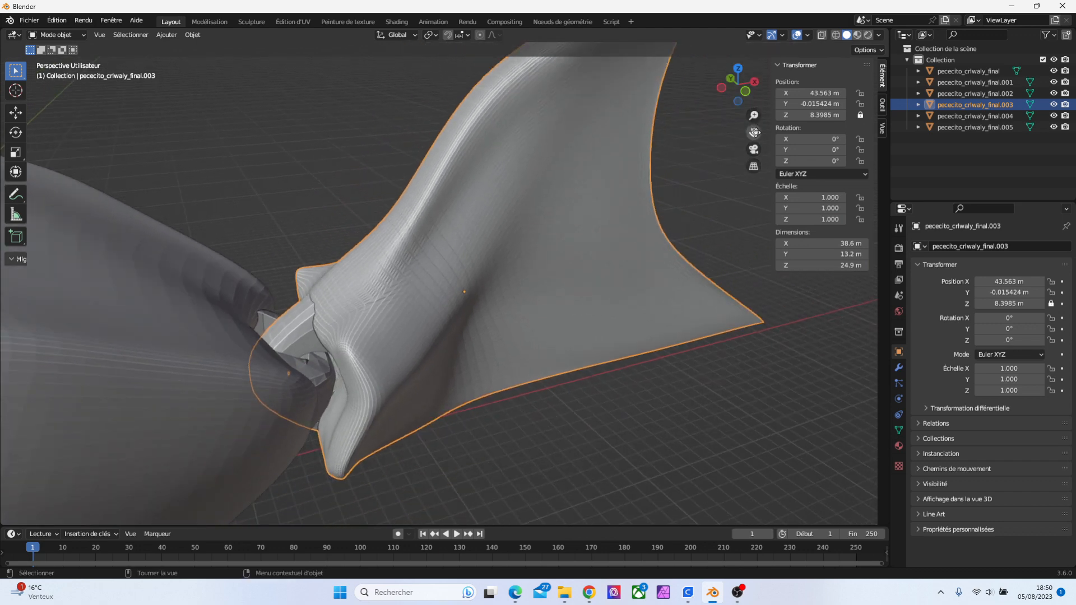
{"action": "scroll", "coordinate": [755, 117], "scroll_direction": "up", "scroll_amount": 3}
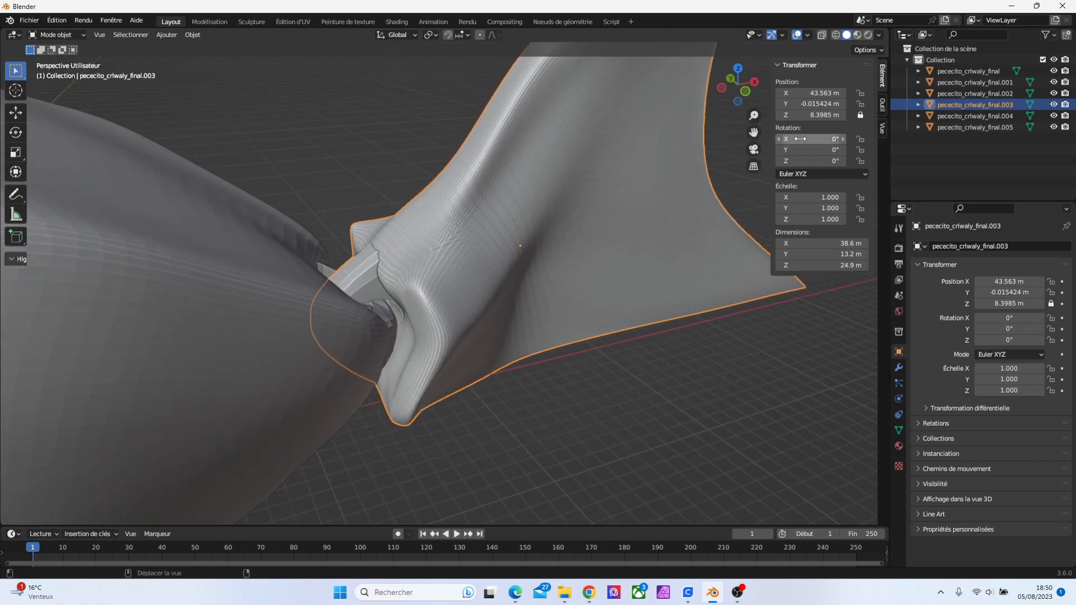
{"action": "left_click", "coordinate": [878, 35]}
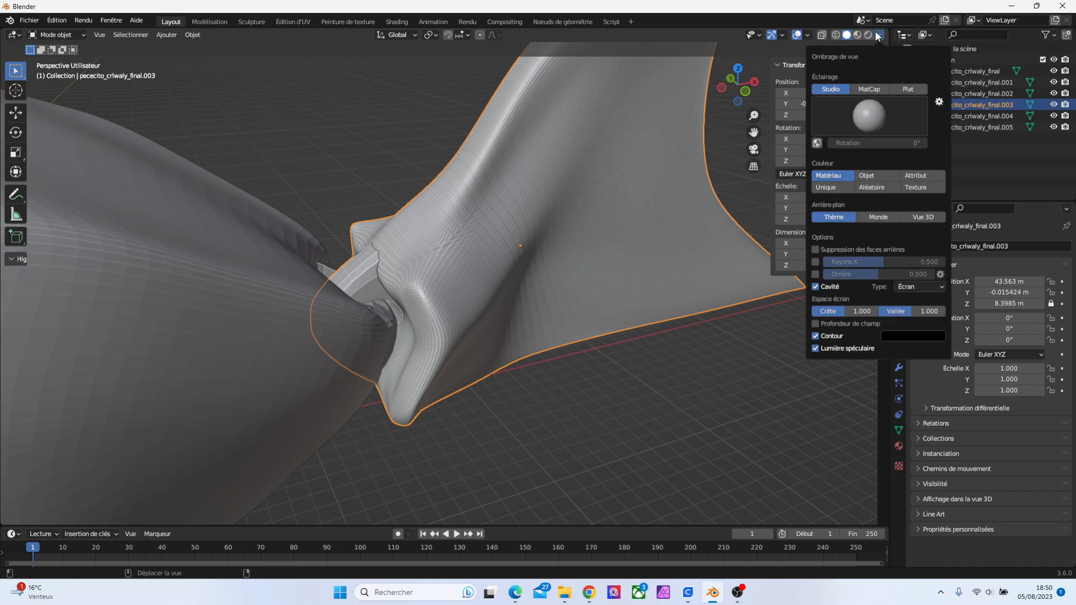
{"action": "left_click", "coordinate": [815, 286]}
{"action": "left_click", "coordinate": [815, 286]}
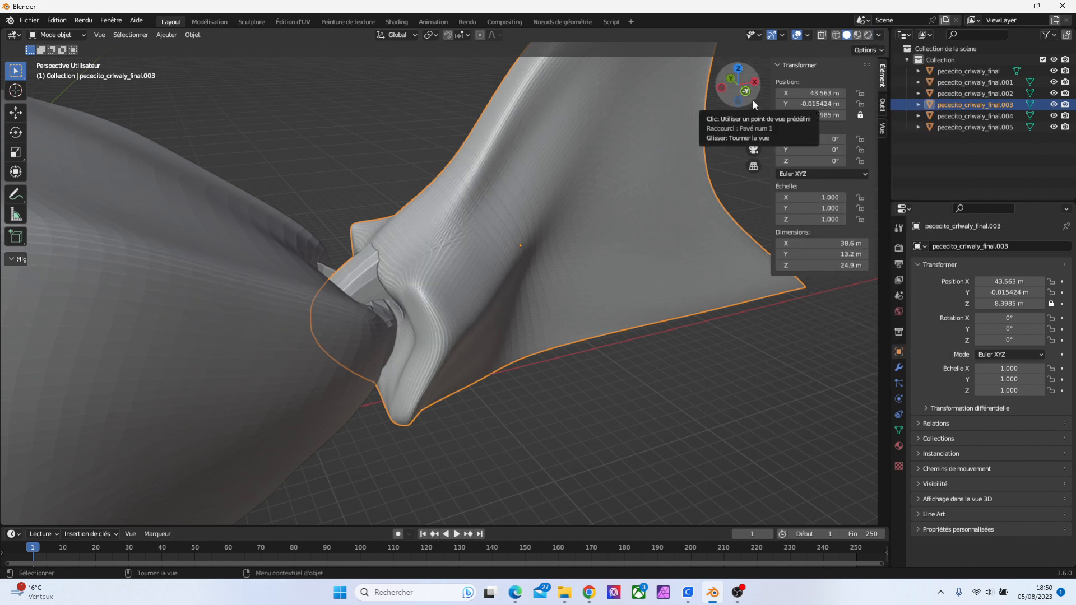
From the top view, shift the tail fin's entire mesh about 11.89 m along X in Edit Mode to place its origin at the joint ring
{"action": "left_click_drag", "start_coordinate": [753, 99], "coordinate": [659, 168]}
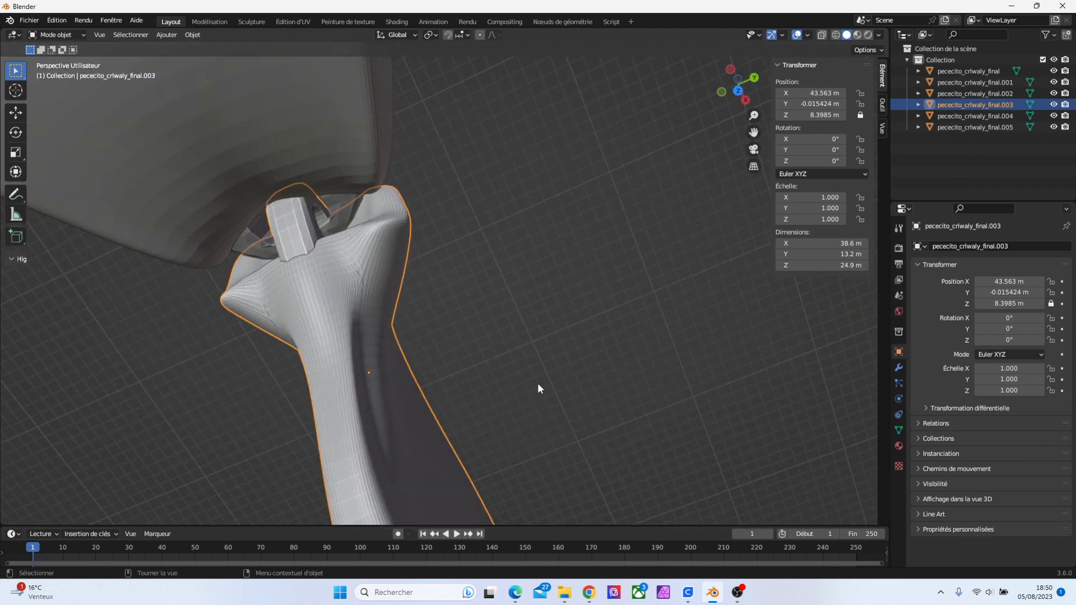
{"action": "key", "text": "KP_7"}
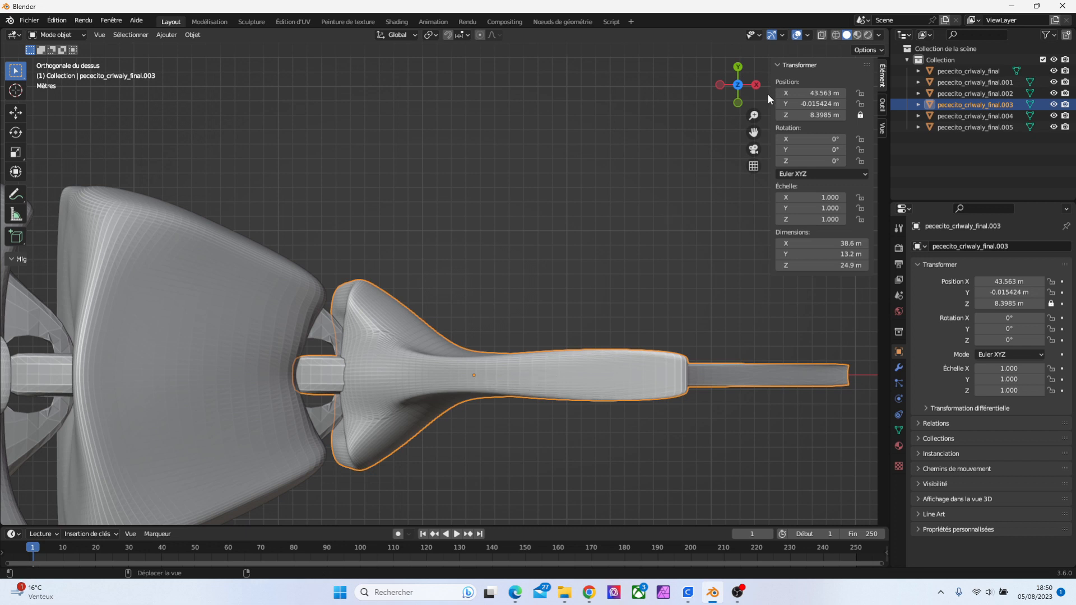
{"action": "key", "text": "Tab"}
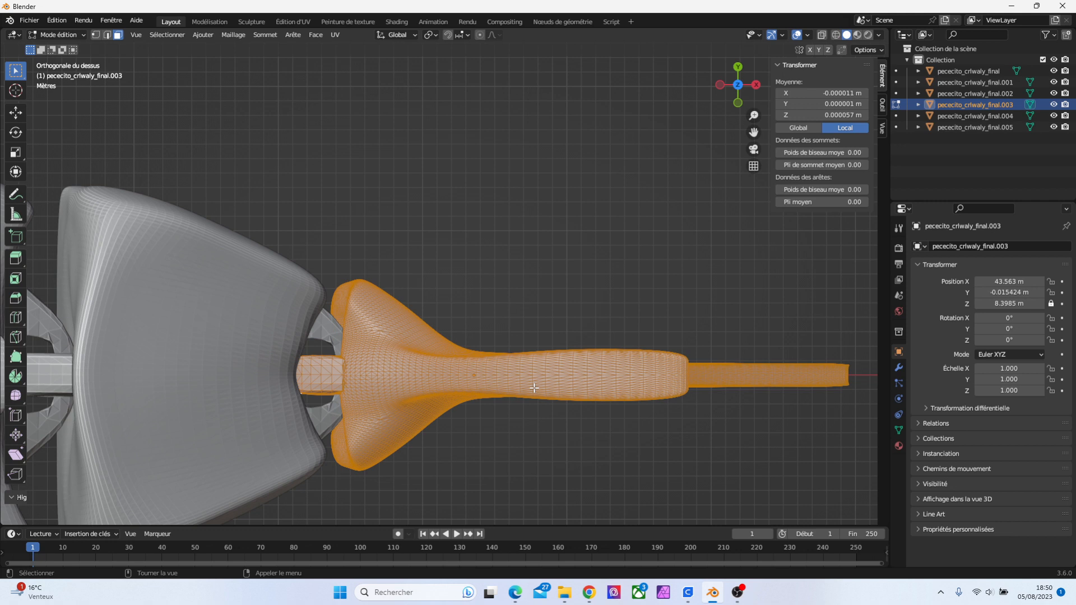
{"action": "key", "text": "g"}
{"action": "key", "text": "x"}
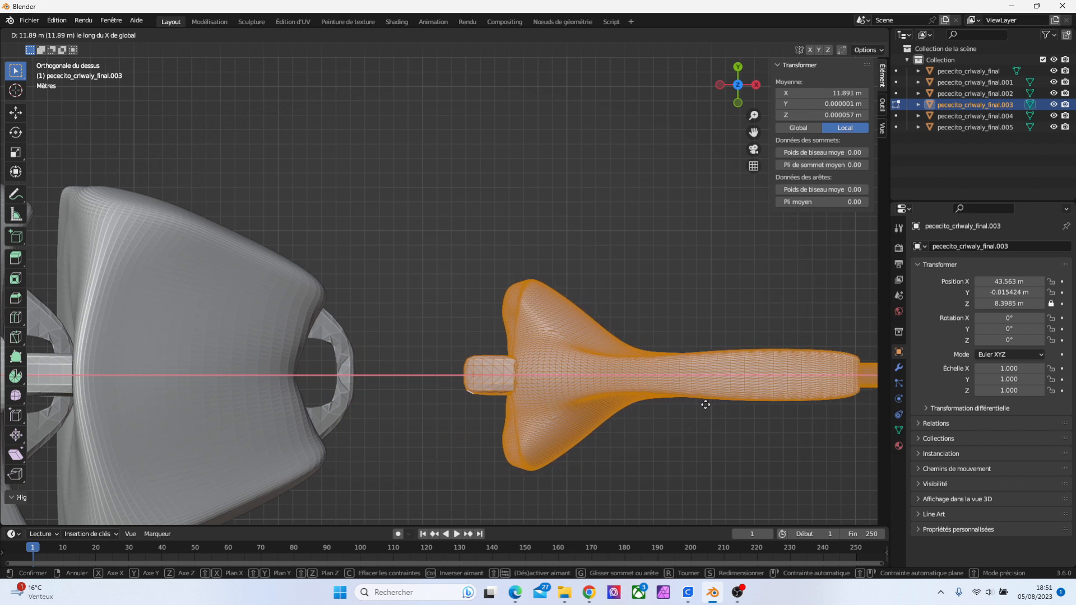
{"action": "left_click", "coordinate": [706, 405]}
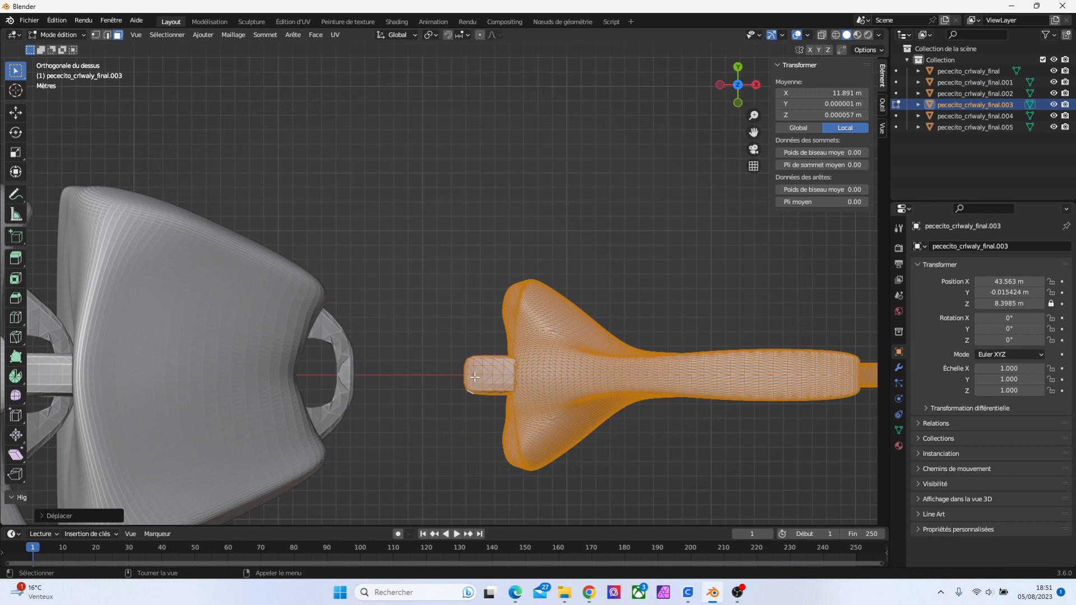
{"action": "left_click_drag", "start_coordinate": [753, 115], "coordinate": [718, 177]}
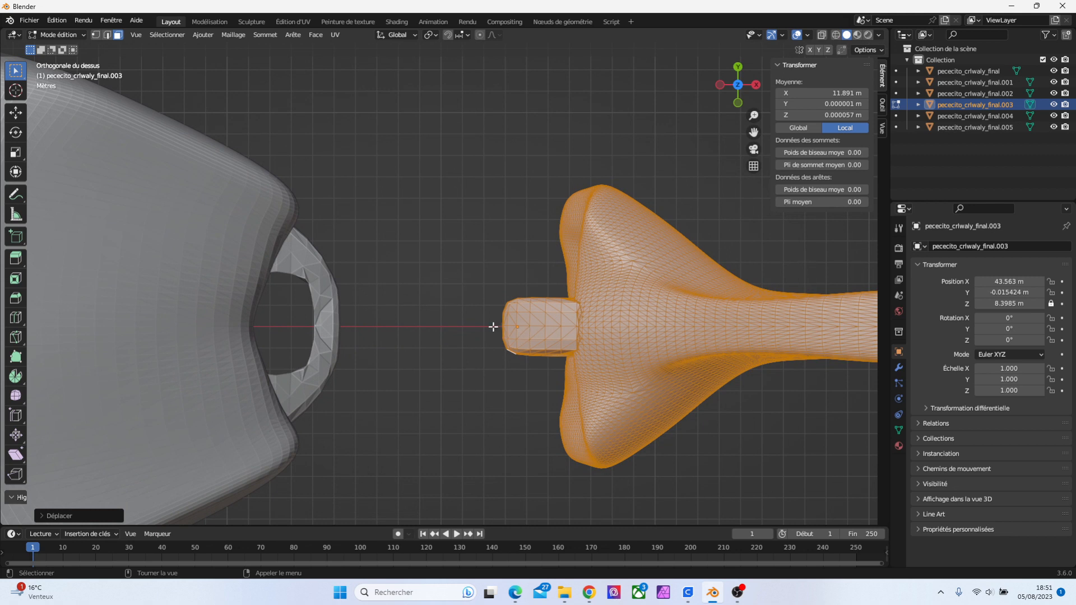
{"action": "key", "text": "Tab"}
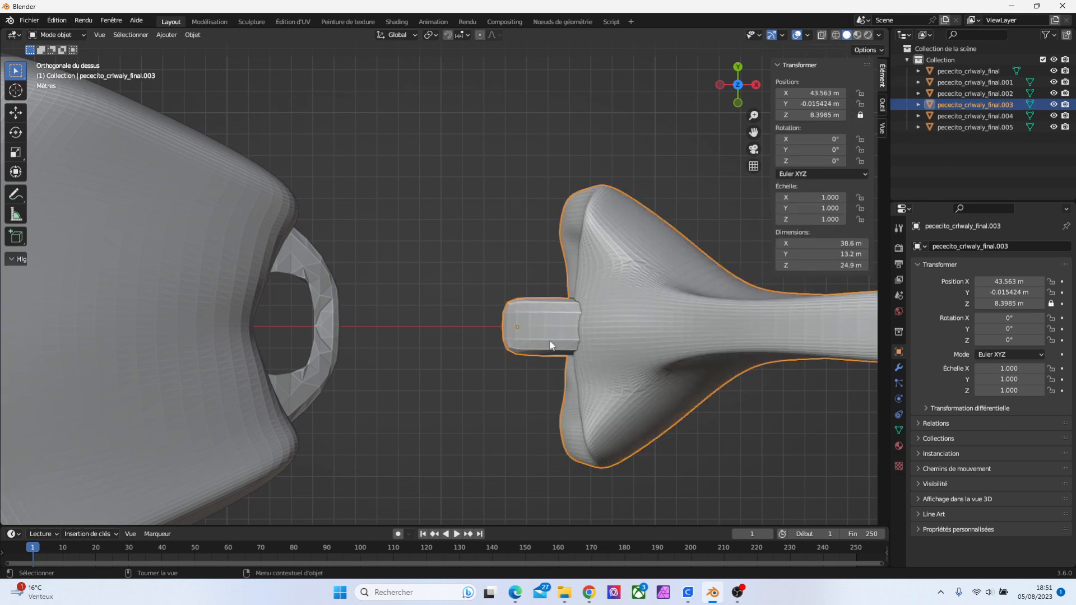
Move the tail fin object along X to about 33.21 m, bringing its ring back into the body's loop
{"action": "key", "text": "g"}
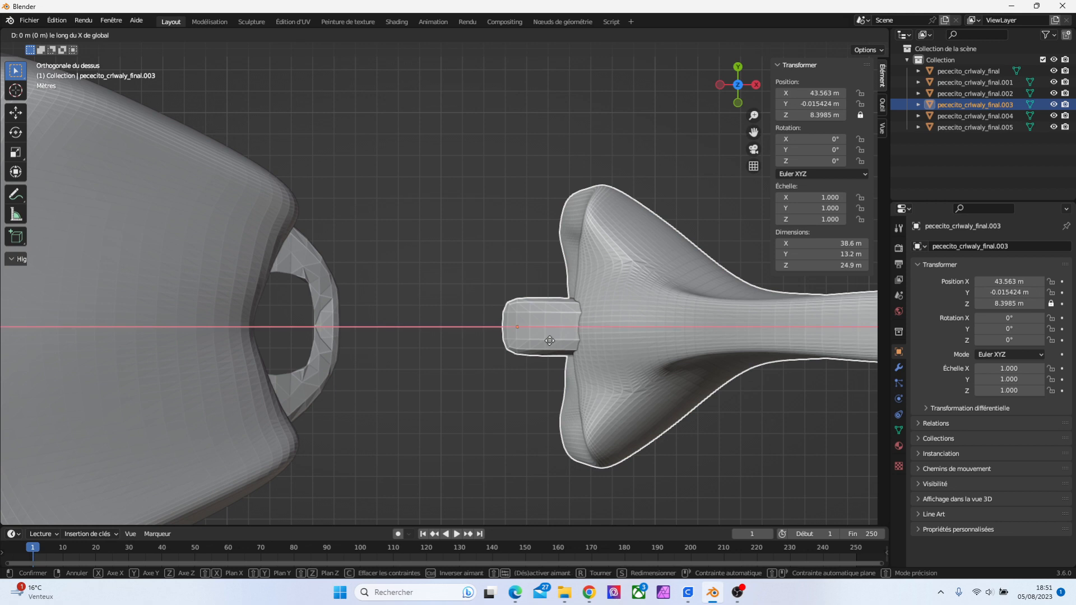
{"action": "key", "text": "x"}
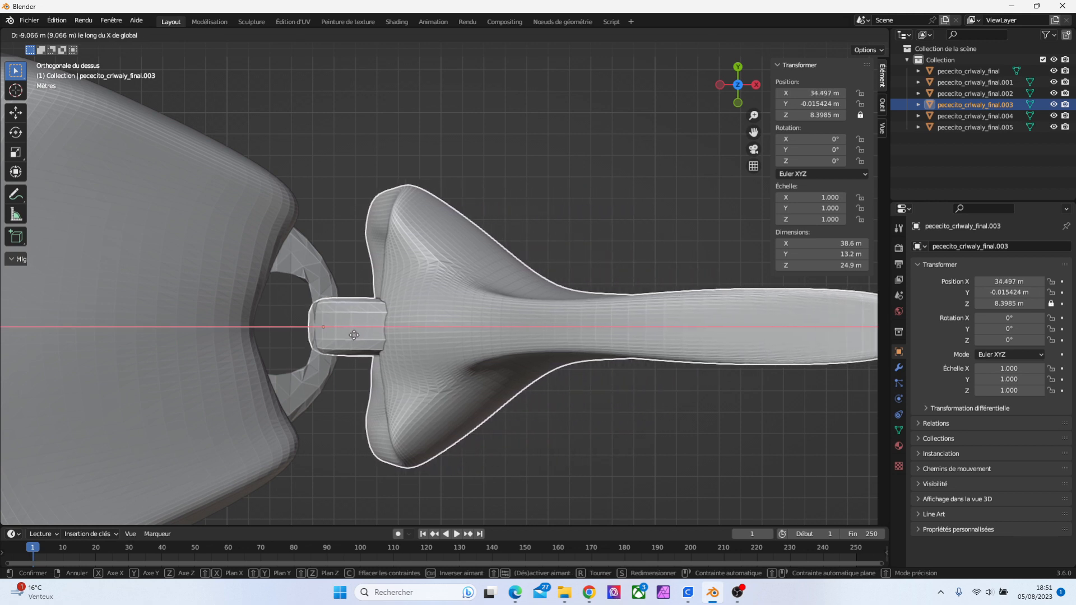
{"action": "left_click", "coordinate": [328, 334]}
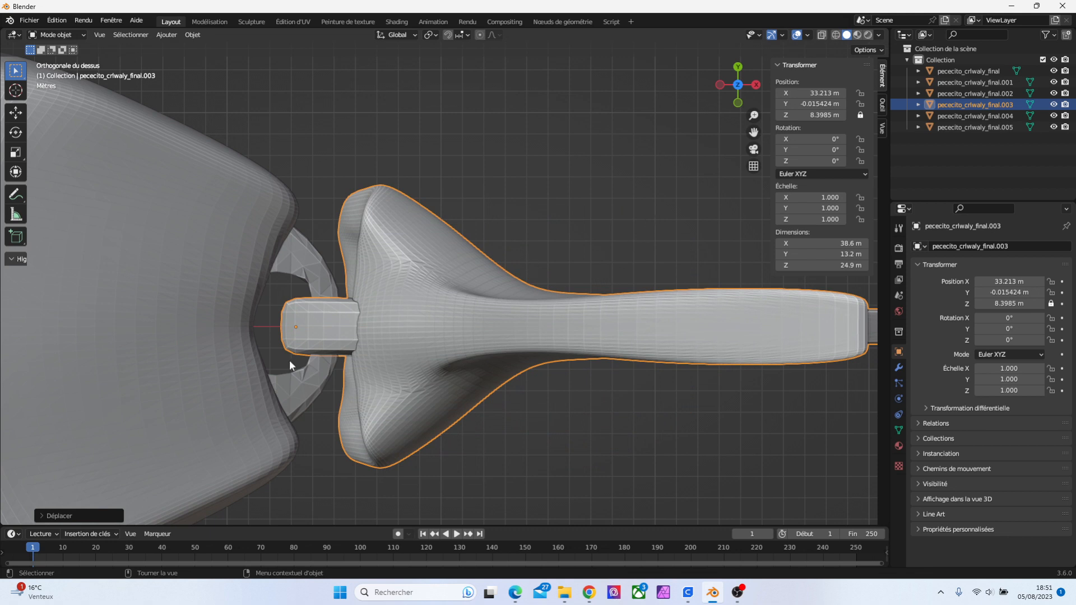
Rotate the tail fin to about -16.16° around Z and reposition it at about X 33.06 m, Y -0.67 m
{"action": "key", "text": "r"}
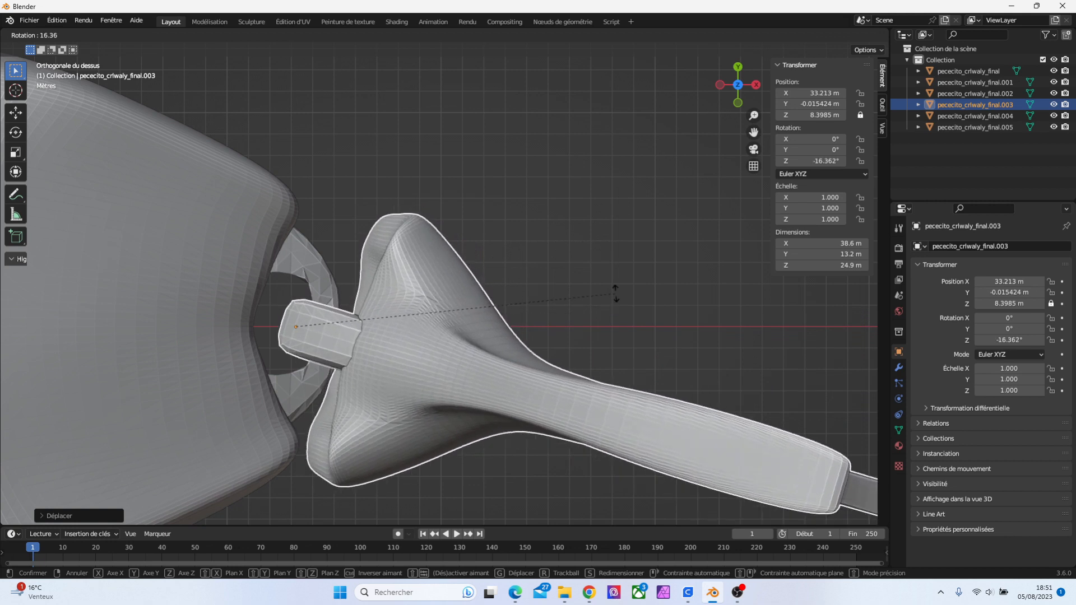
{"action": "left_click", "coordinate": [616, 292]}
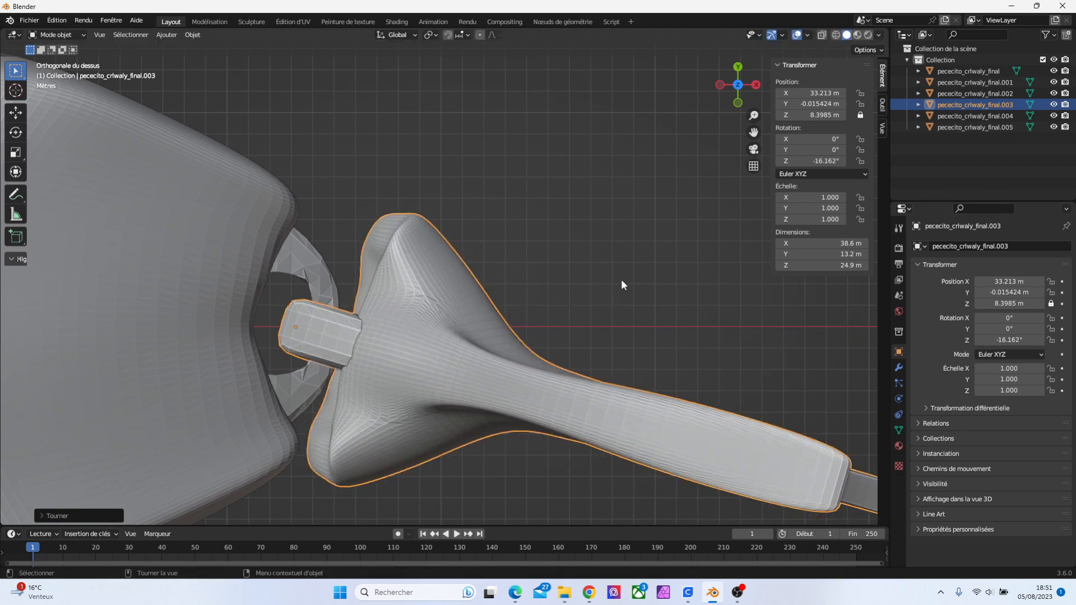
{"action": "key", "text": "g"}
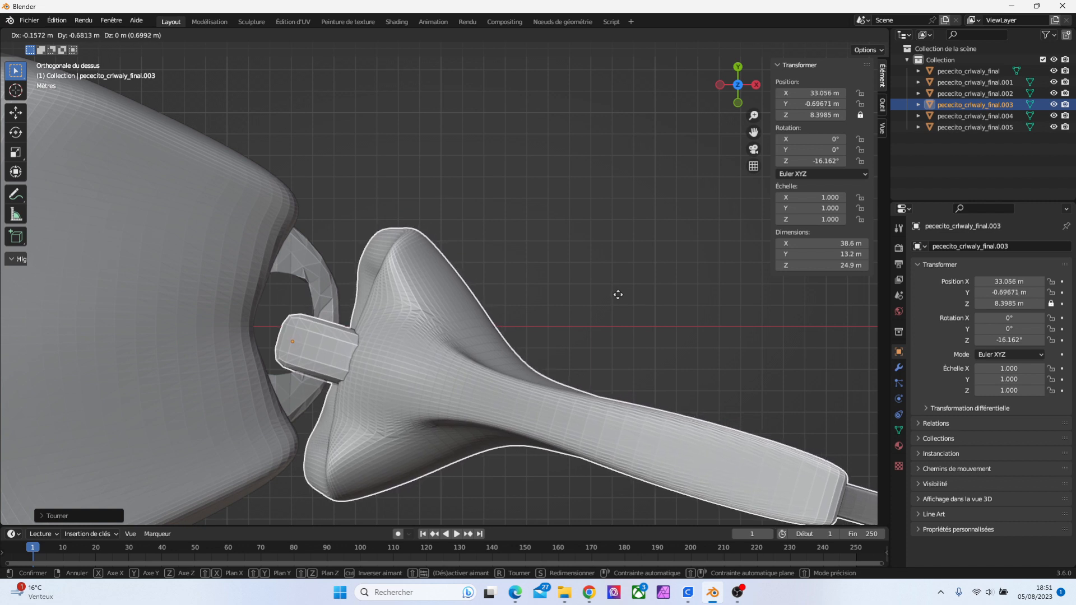
{"action": "left_click", "coordinate": [617, 295]}
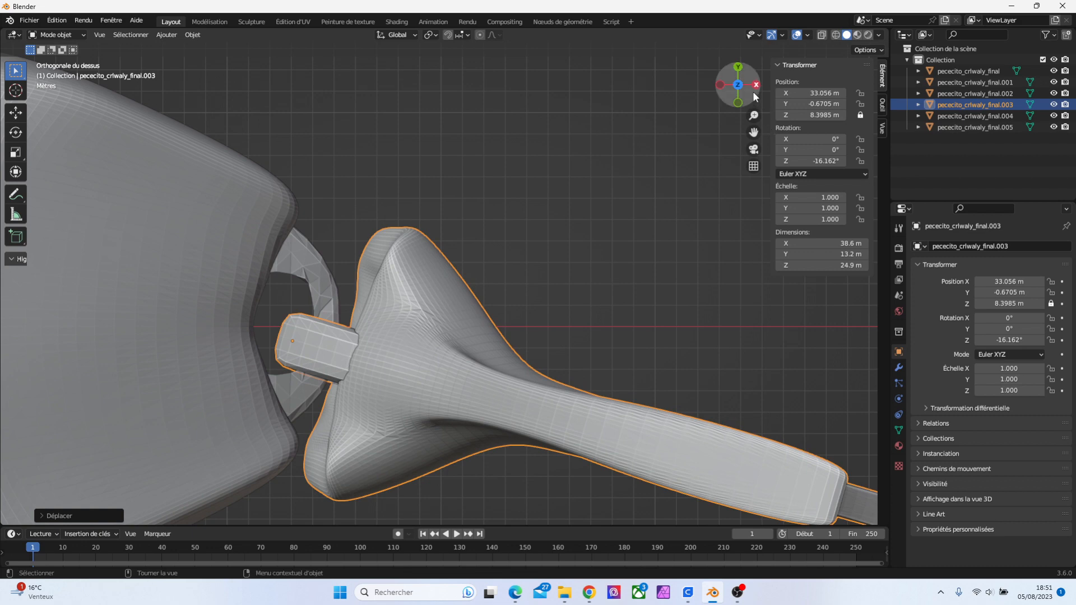
{"action": "left_click_drag", "start_coordinate": [752, 95], "coordinate": [645, 176]}
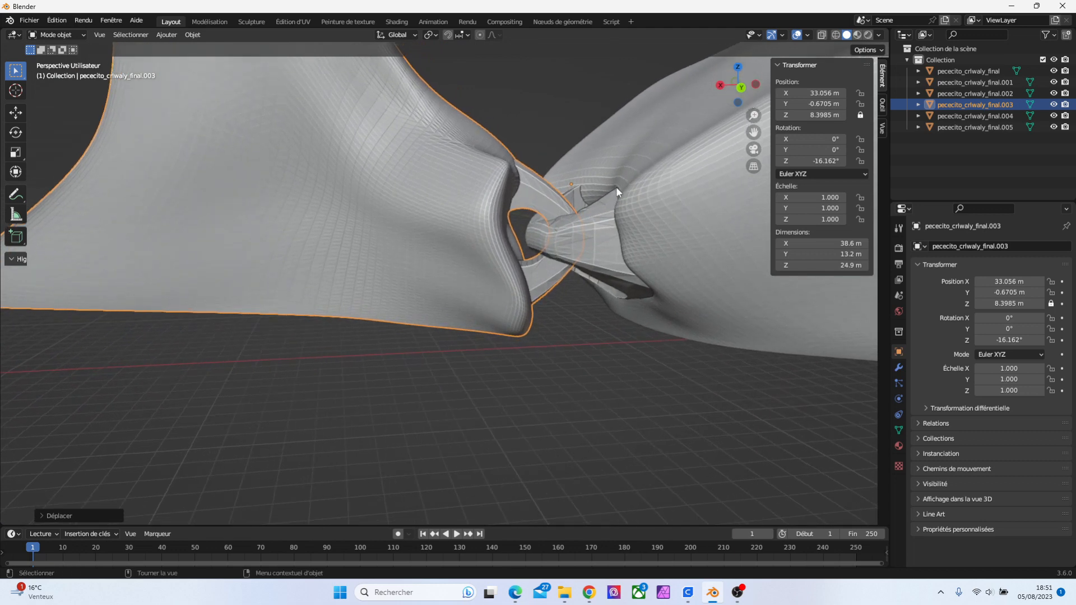
{"action": "key", "text": "KP_1"}
{"action": "key", "text": "KP_3"}
{"action": "key", "text": "KP_1"}
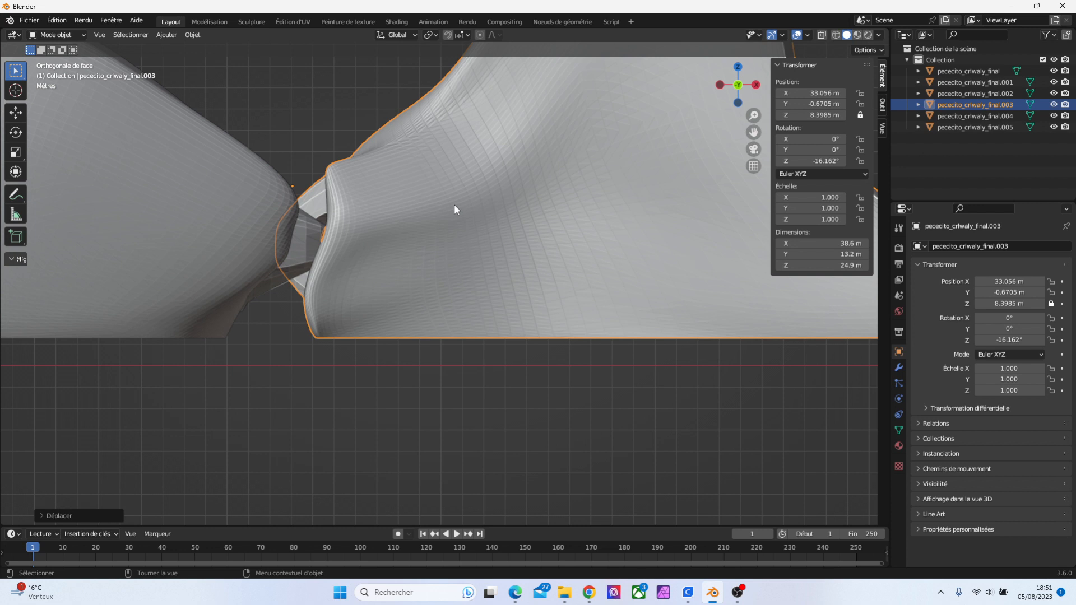
{"action": "key", "text": "g"}
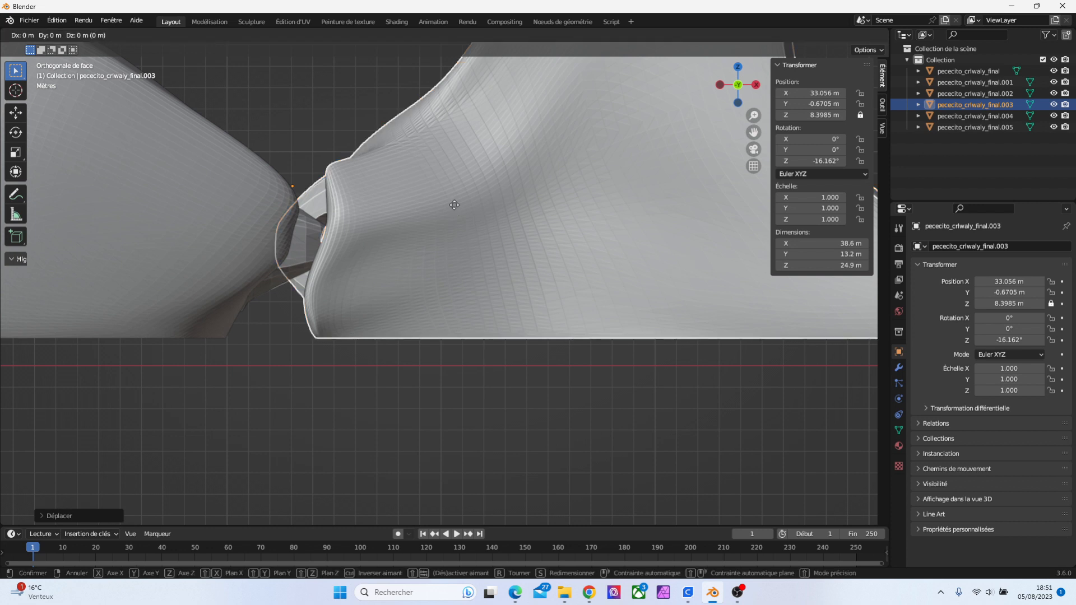
{"action": "key", "text": "x"}
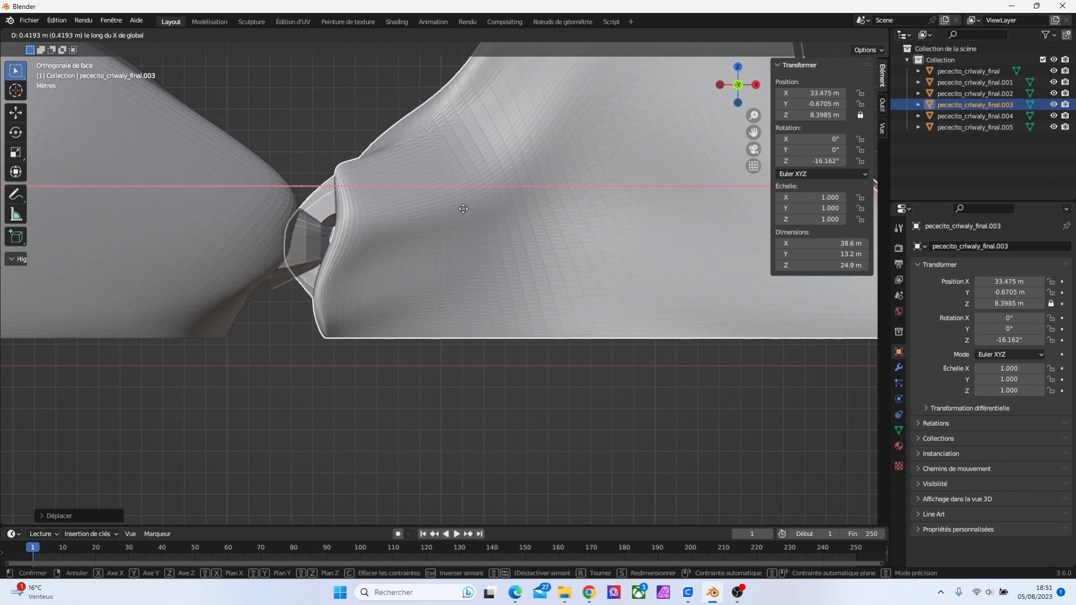
{"action": "key", "text": "Escape"}
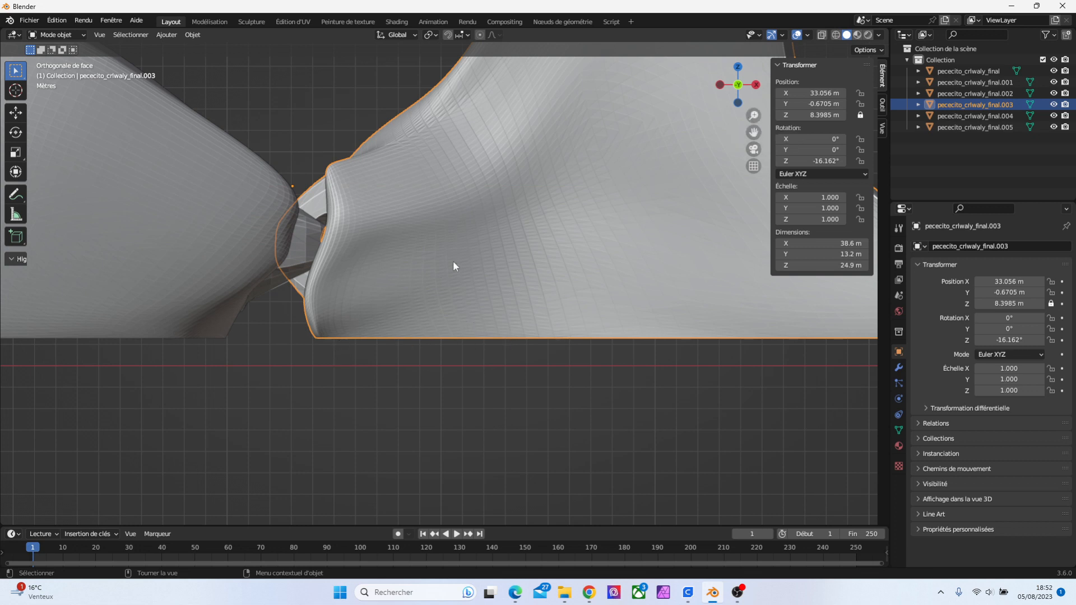
Move the tail fin along X to about 32.53 m, bringing its ring closer to the body section, and check the joint's clearance
{"action": "key", "text": "g"}
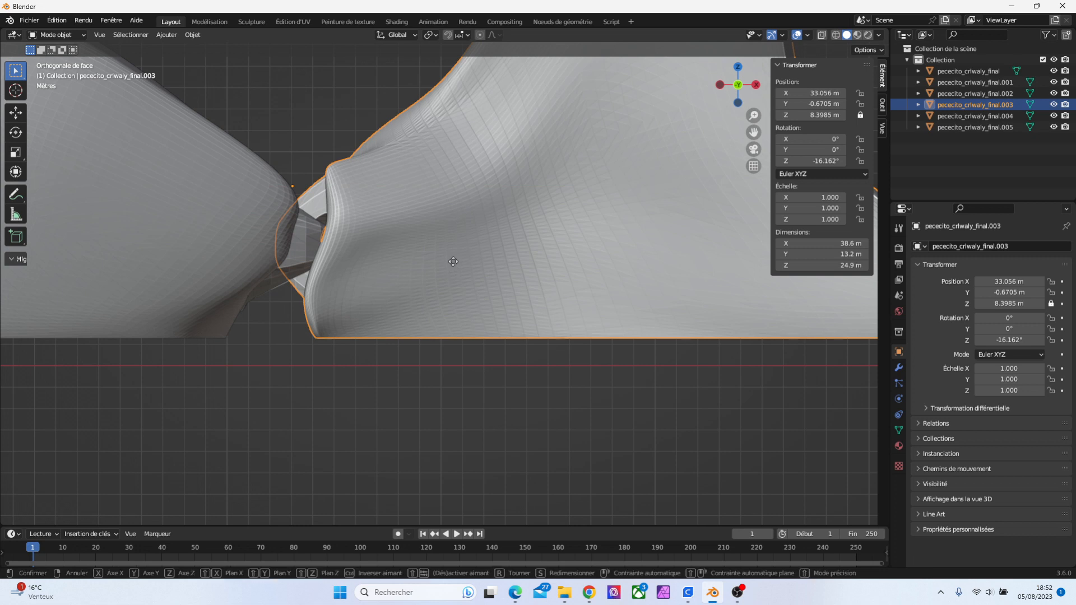
{"action": "key", "text": "x"}
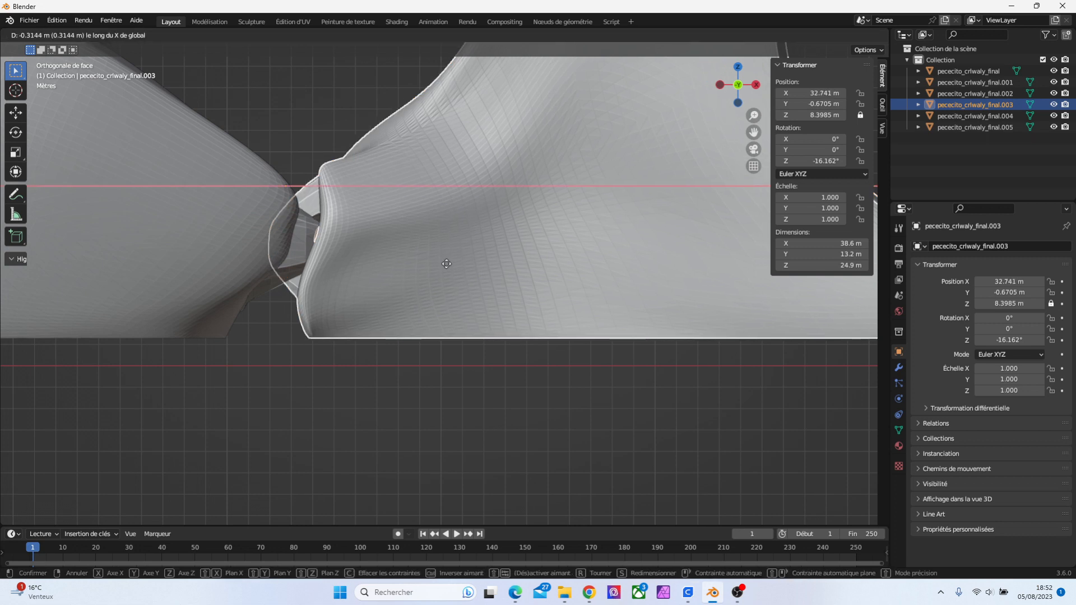
{"action": "left_click", "coordinate": [445, 259]}
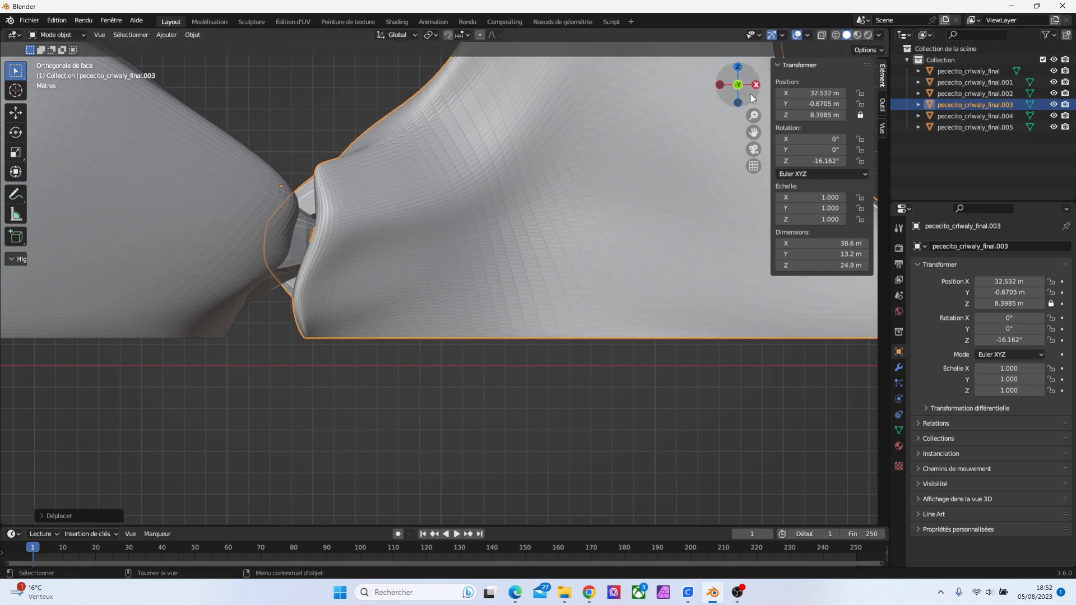
{"action": "mouse_move", "coordinate": [753, 116]}
{"action": "left_mouse_down"}
{"action": "mouse_move", "coordinate": [813, 113]}
{"action": "mouse_move", "coordinate": [750, 96]}
{"action": "left_mouse_up"}
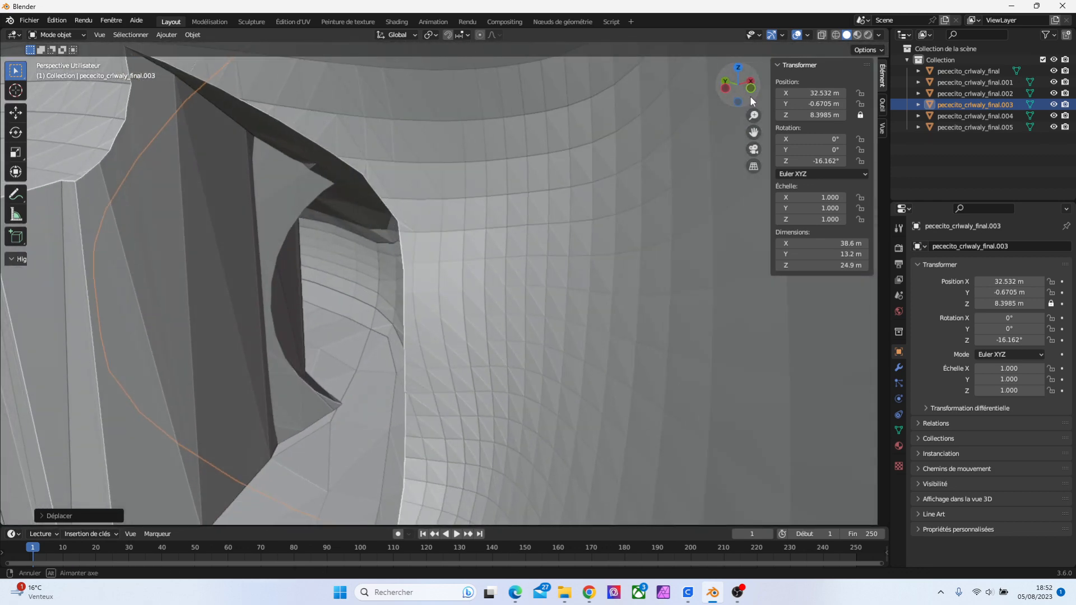
{"action": "left_click_drag", "start_coordinate": [754, 133], "coordinate": [984, 37]}
{"action": "left_click_drag", "start_coordinate": [755, 116], "coordinate": [664, 246]}
From the top view, reposition the tail fin at about X 32.85 m, Y 0.30 m and inspect the joint
{"action": "key", "text": "KP_7"}
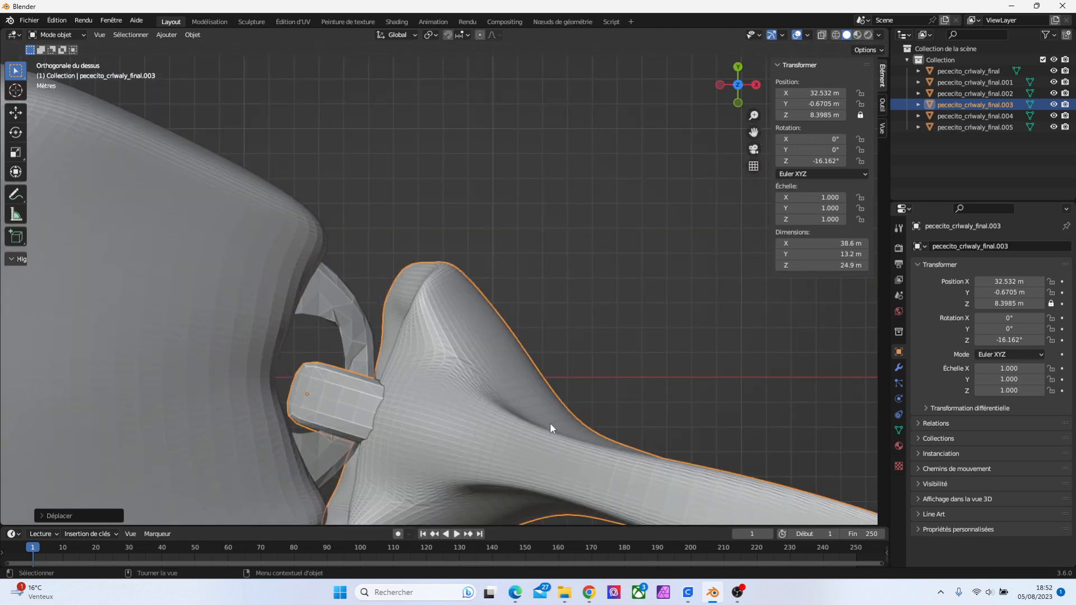
{"action": "key", "text": "g"}
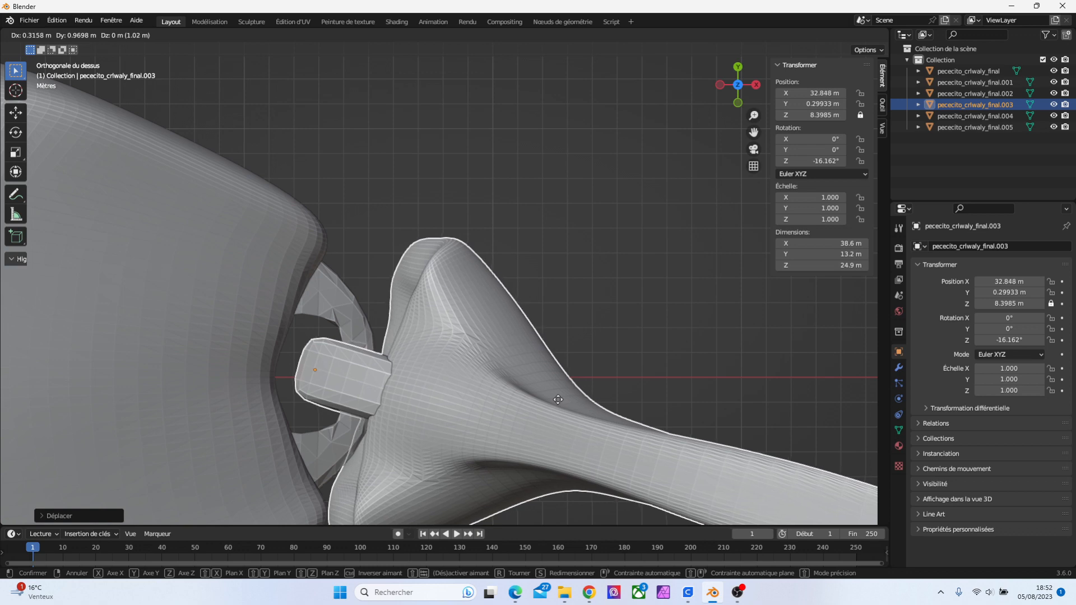
{"action": "left_click", "coordinate": [558, 400]}
{"action": "left_click_drag", "start_coordinate": [755, 95], "coordinate": [723, 194]}
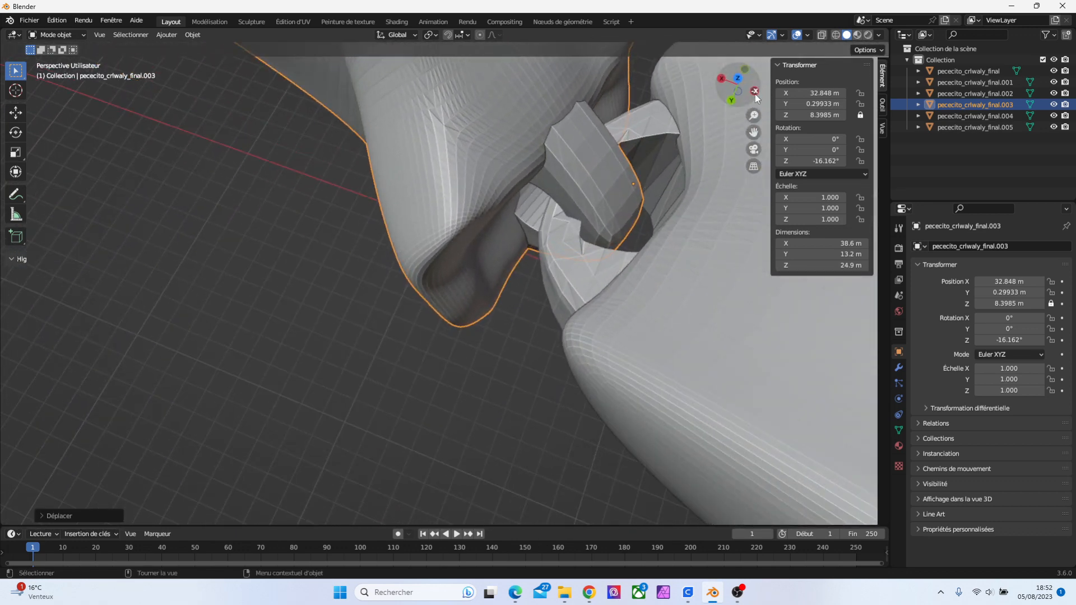
Rotate the tail fin to about -10.27° around Z and reposition it at about X 32.98 m, Y -0.13 m
{"action": "key", "text": "KP_7"}
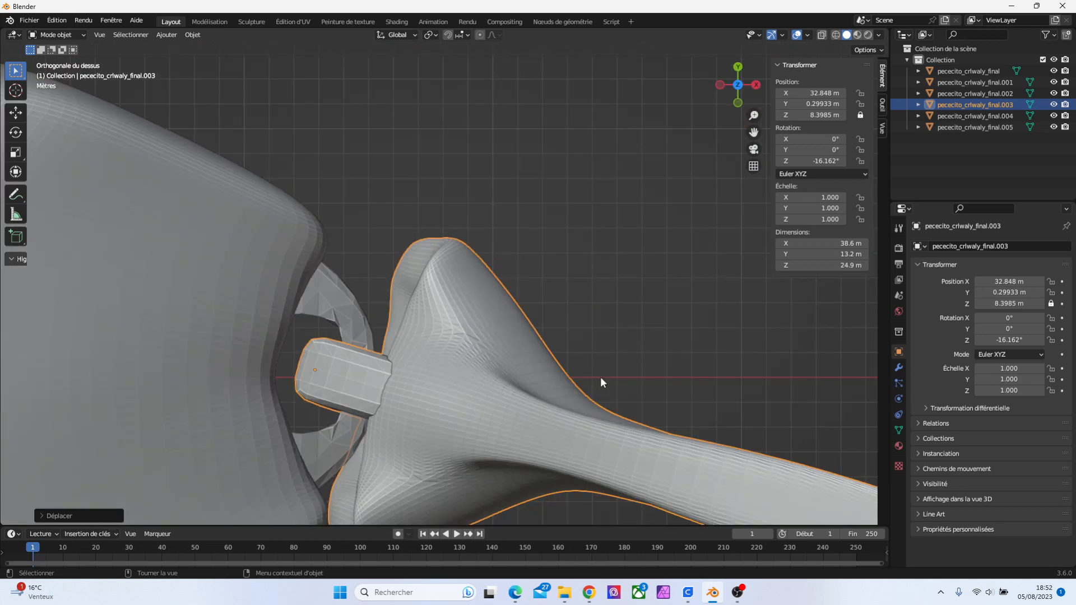
{"action": "key", "text": "r"}
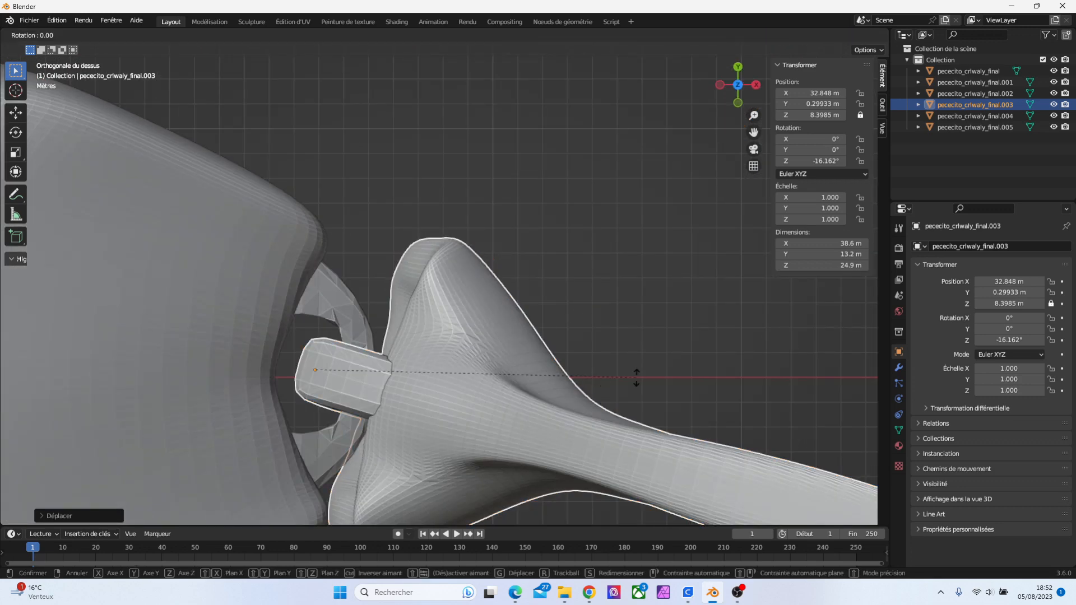
{"action": "left_click", "coordinate": [652, 345]}
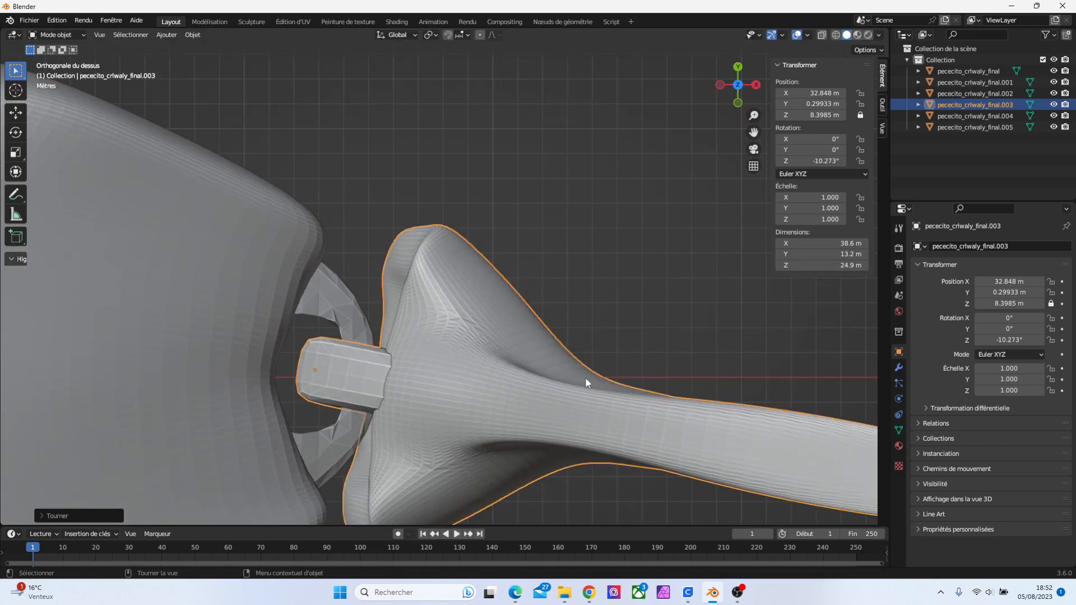
{"action": "key", "text": "g"}
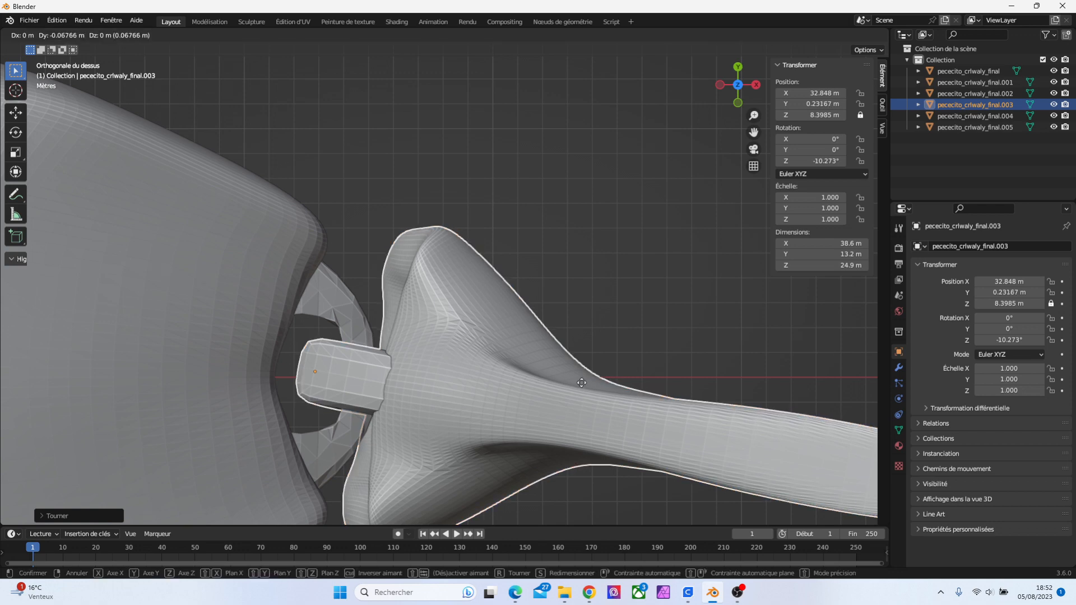
{"action": "left_click", "coordinate": [584, 391]}
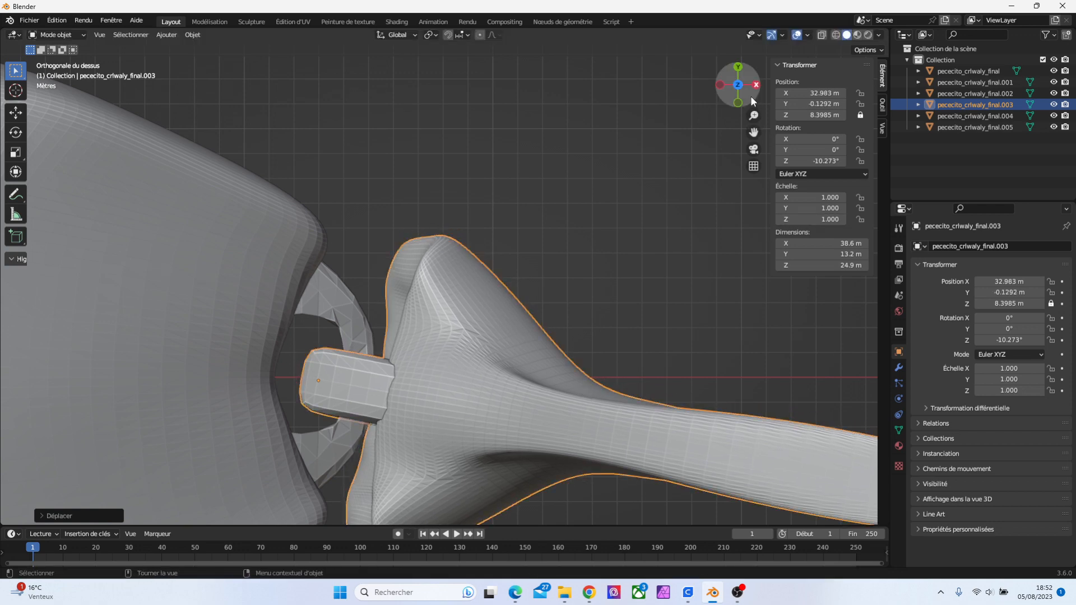
Move the tail fin along X to about 32.21 m and check how its ring clears the body's loop
{"action": "mouse_move", "coordinate": [751, 96]}
{"action": "left_mouse_down"}
{"action": "mouse_move", "coordinate": [763, 106]}
{"action": "mouse_move", "coordinate": [745, 112]}
{"action": "mouse_move", "coordinate": [756, 99]}
{"action": "left_mouse_up"}
{"action": "key", "text": "g"}
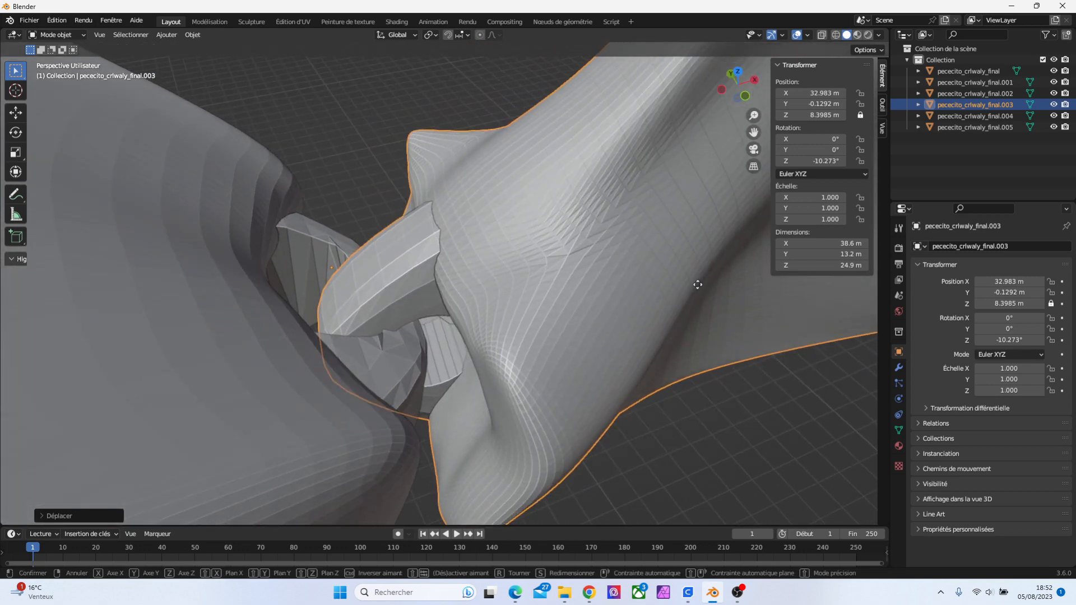
{"action": "key", "text": "x"}
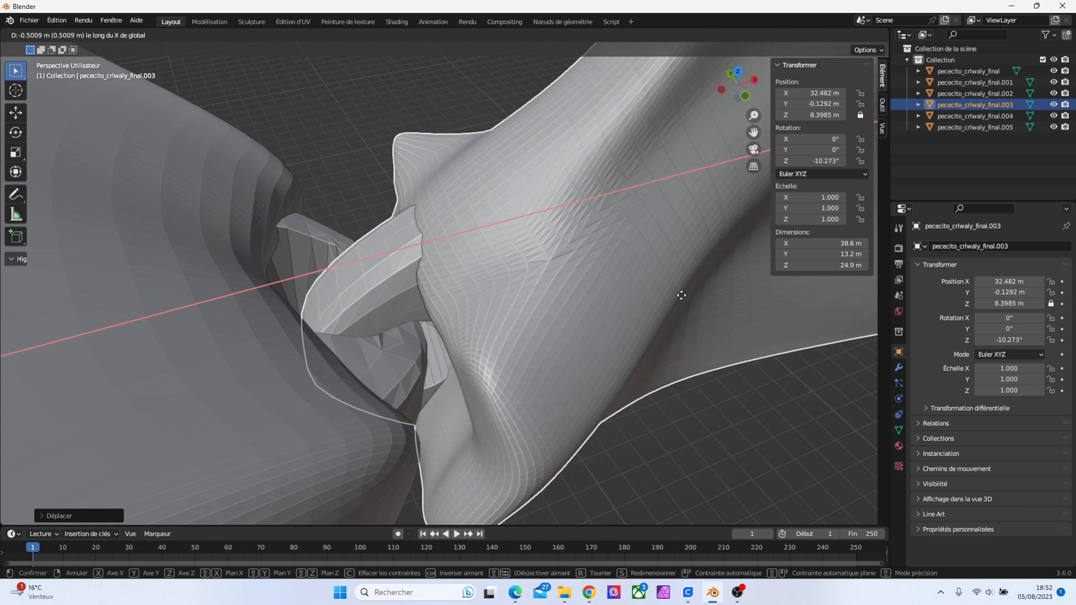
{"action": "left_click", "coordinate": [672, 299]}
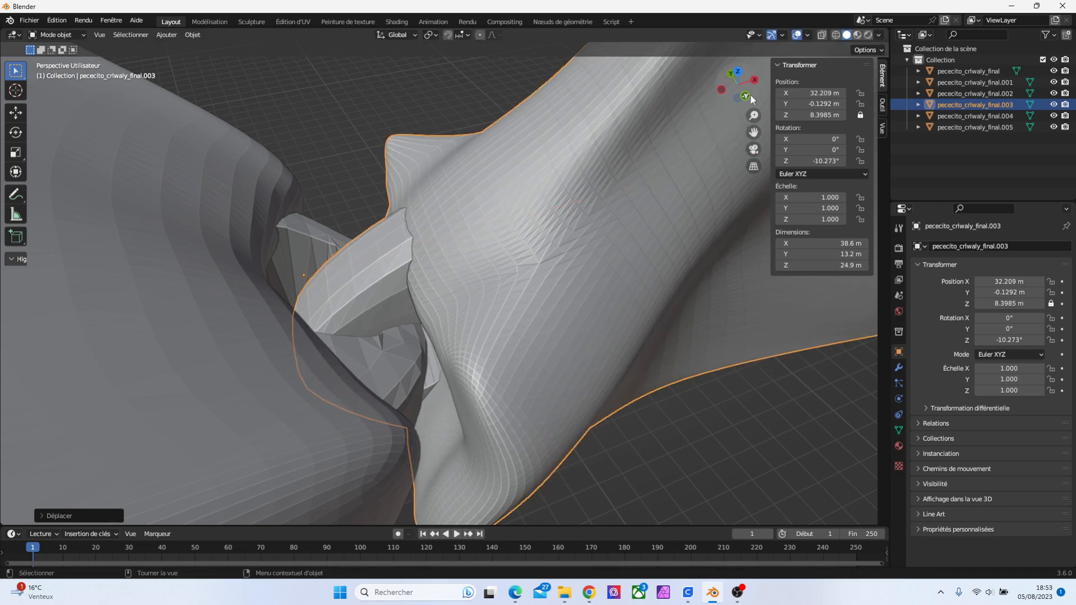
{"action": "left_click_drag", "start_coordinate": [751, 99], "coordinate": [835, 169]}
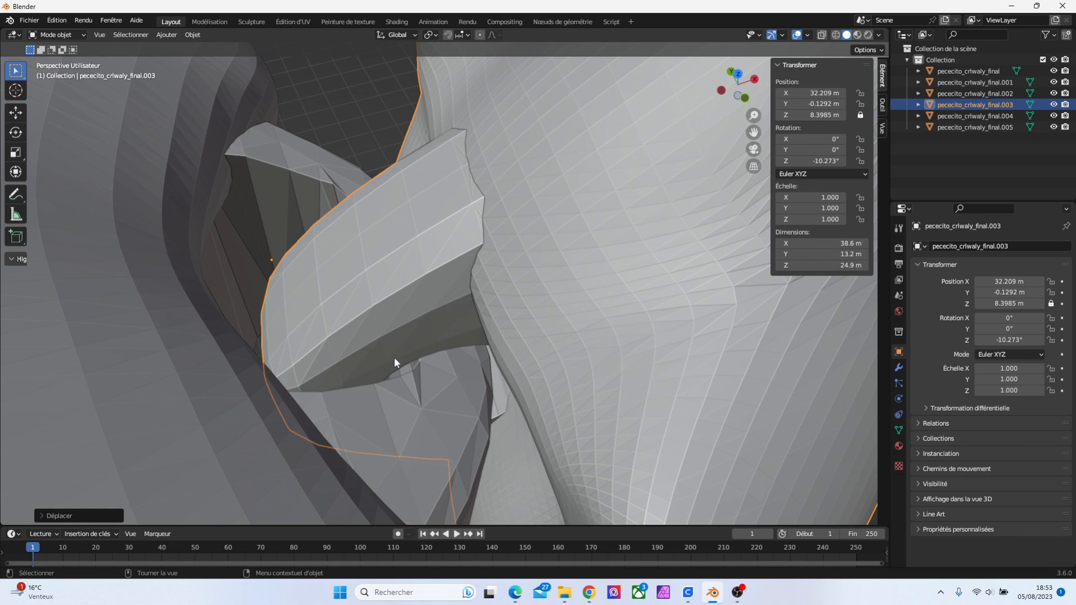
{"action": "left_click_drag", "start_coordinate": [755, 90], "coordinate": [676, 130]}
{"action": "left_click", "coordinate": [751, 93]}
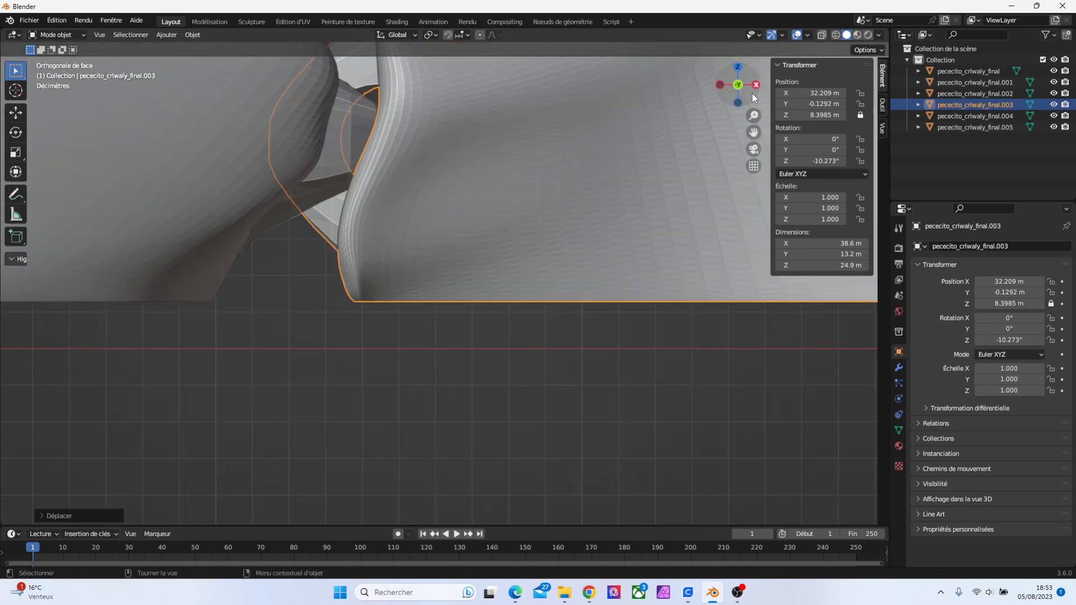
From the top view, fine-tune the tail fin's position to about X 32.29 m, Y 0.24 m and check the joint
{"action": "key", "text": "KP_7"}
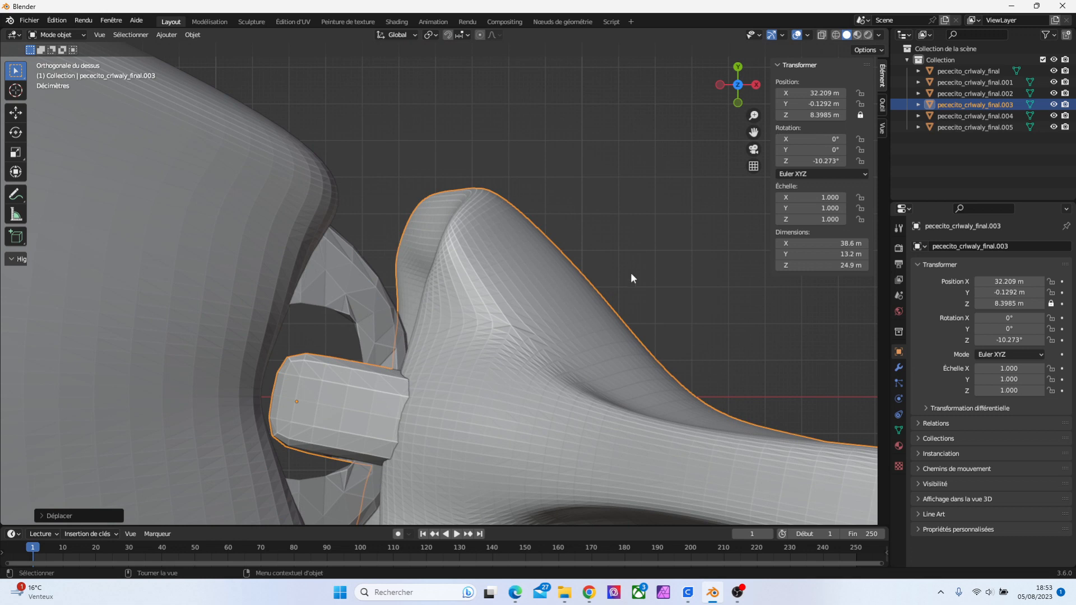
{"action": "key", "text": "g"}
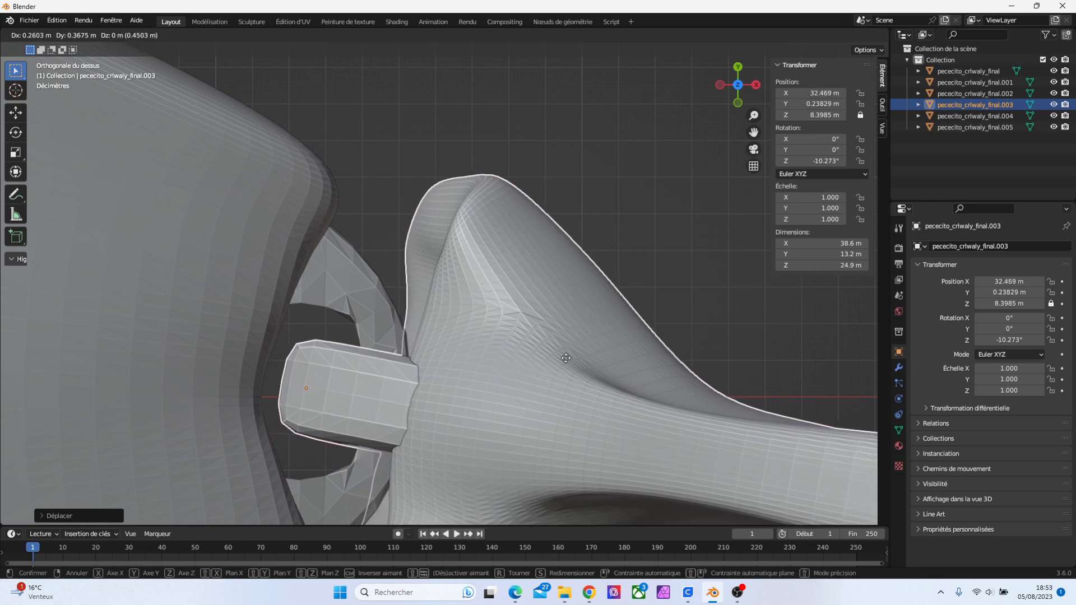
{"action": "left_click", "coordinate": [566, 357]}
{"action": "mouse_move", "coordinate": [749, 93]}
{"action": "left_mouse_down"}
{"action": "mouse_move", "coordinate": [739, 84]}
{"action": "mouse_move", "coordinate": [754, 91]}
{"action": "left_mouse_up"}
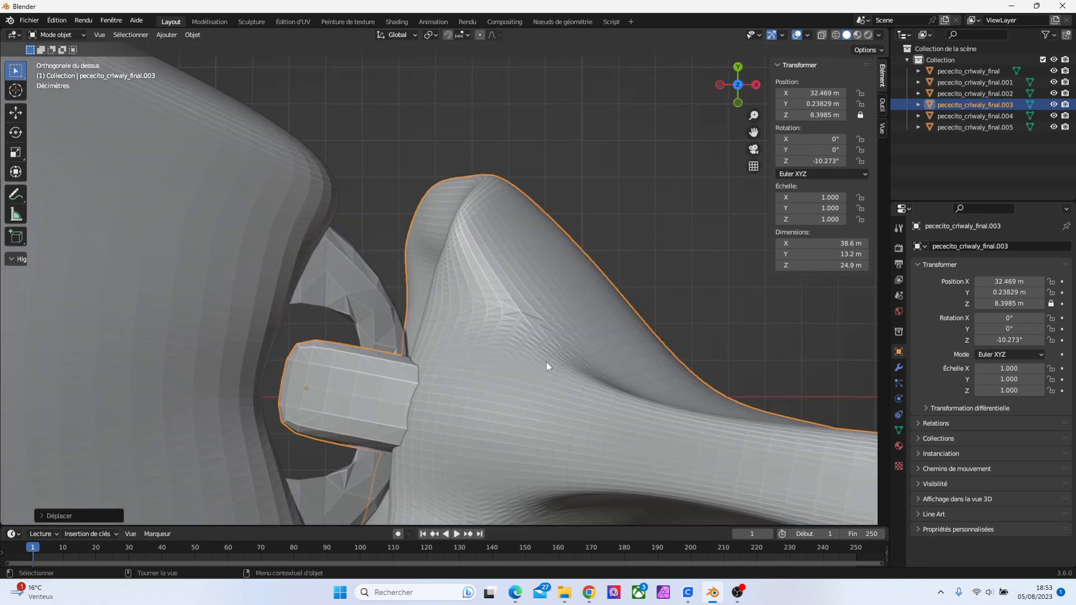
{"action": "key", "text": "g"}
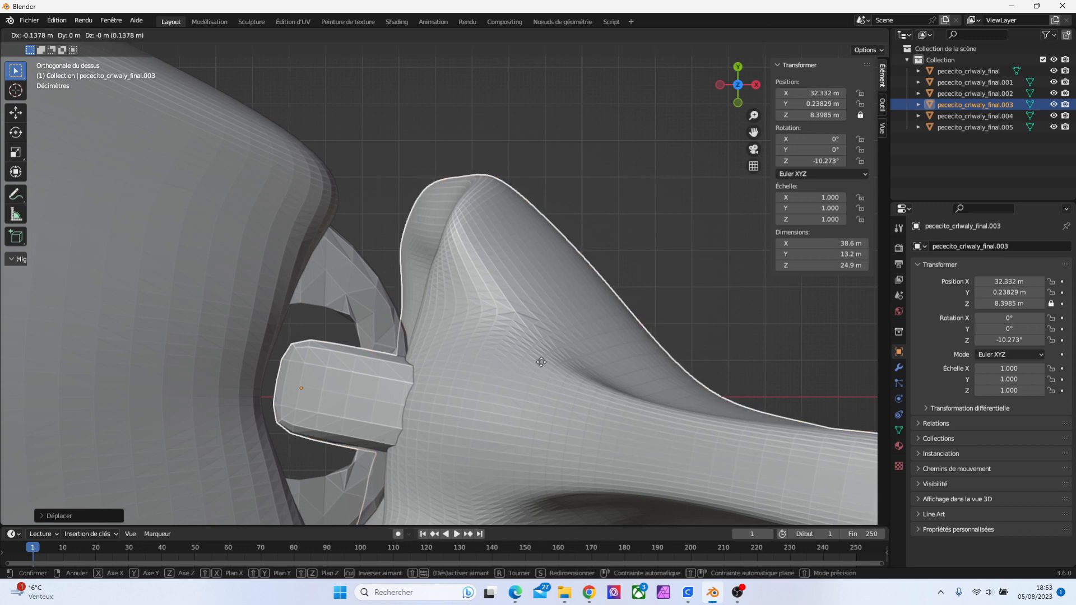
{"action": "left_click", "coordinate": [539, 362]}
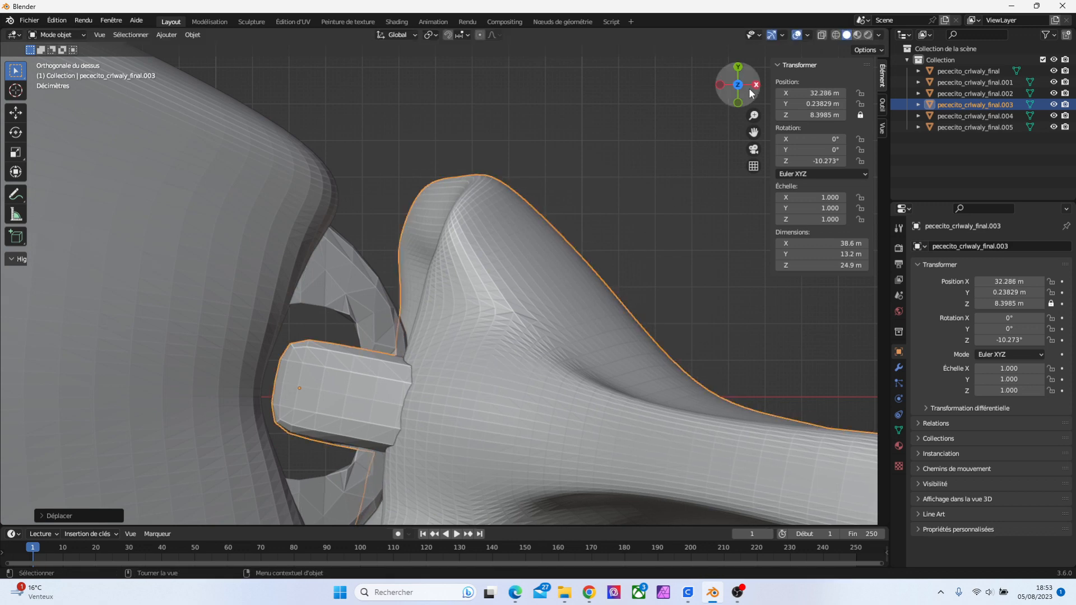
{"action": "mouse_move", "coordinate": [749, 92]}
{"action": "left_mouse_down"}
{"action": "mouse_move", "coordinate": [704, 137]}
{"action": "mouse_move", "coordinate": [742, 85]}
{"action": "mouse_move", "coordinate": [757, 105]}
{"action": "mouse_move", "coordinate": [736, 67]}
{"action": "mouse_move", "coordinate": [749, 21]}
{"action": "mouse_move", "coordinate": [734, 94]}
{"action": "mouse_move", "coordinate": [759, 102]}
{"action": "left_mouse_up"}
{"action": "key", "text": "KP_7"}
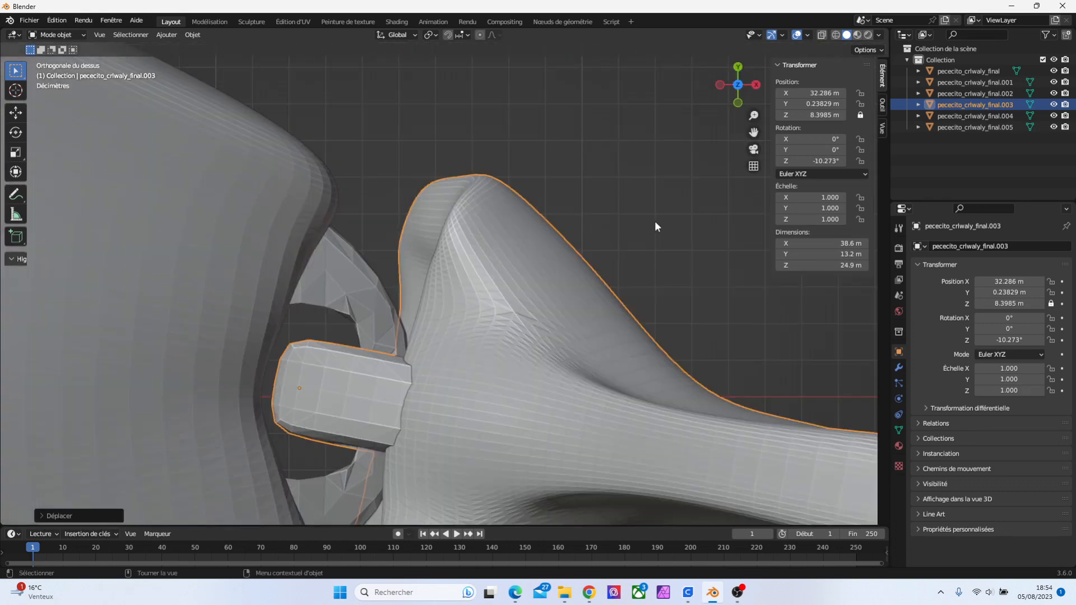
Bring the entire whale into the top view and select its head section
{"action": "left_click_drag", "start_coordinate": [754, 118], "coordinate": [753, 181]}
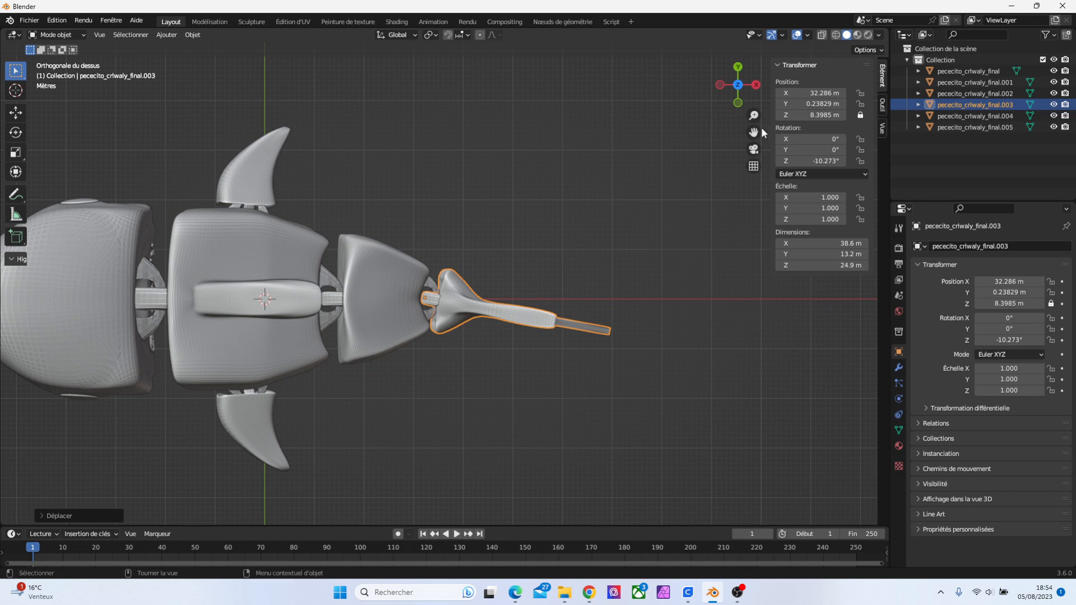
{"action": "left_click_drag", "start_coordinate": [754, 132], "coordinate": [558, 327]}
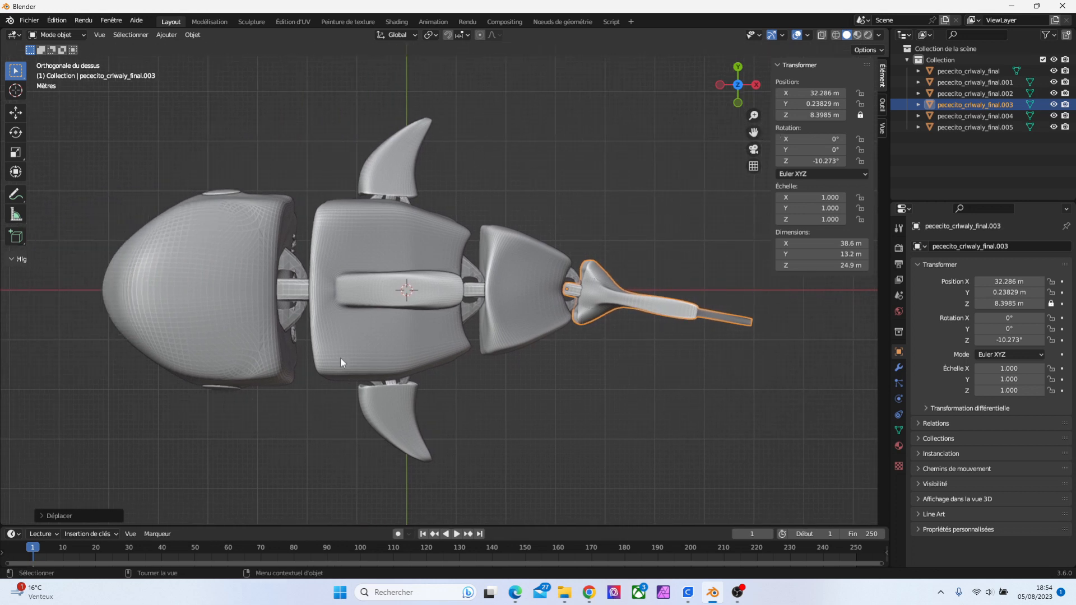
{"action": "left_click", "coordinate": [286, 312]}
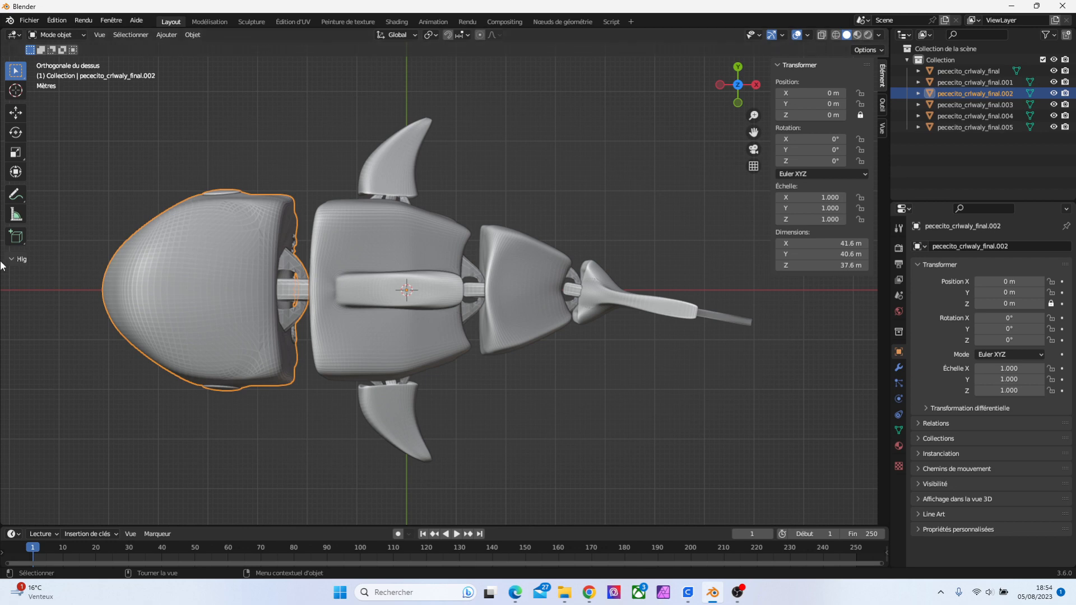
Examine the interlocking joint between the head and the middle body section from above and at an angle
{"action": "left_click_drag", "start_coordinate": [754, 114], "coordinate": [1059, 114]}
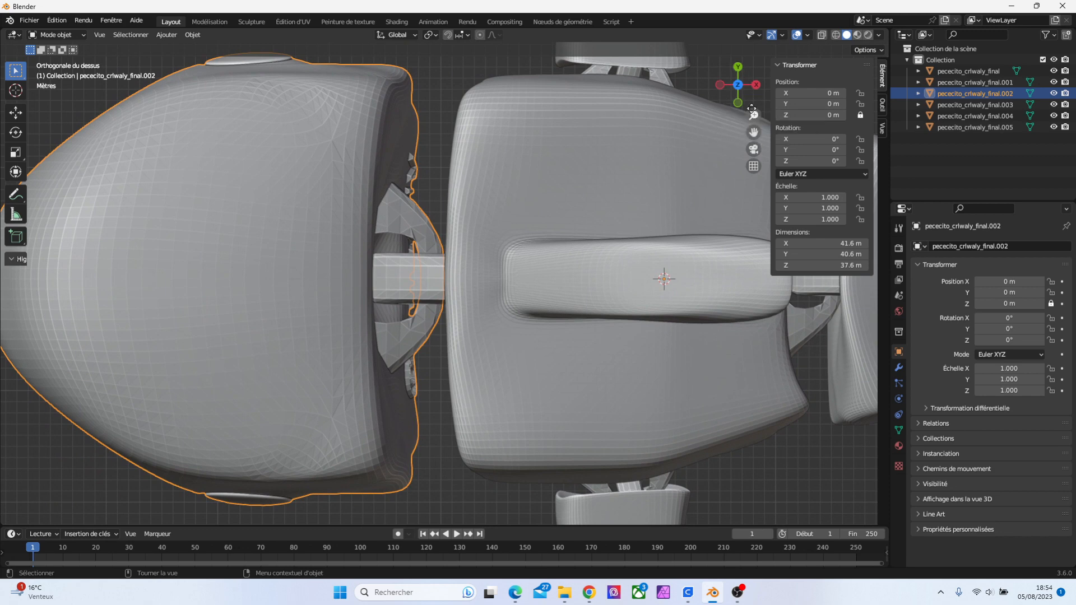
{"action": "left_click_drag", "start_coordinate": [754, 115], "coordinate": [716, 493]}
{"action": "left_click_drag", "start_coordinate": [754, 116], "coordinate": [754, 169]}
{"action": "mouse_move", "coordinate": [751, 98]}
{"action": "left_mouse_down"}
{"action": "mouse_move", "coordinate": [761, 148]}
{"action": "mouse_move", "coordinate": [792, 158]}
{"action": "mouse_move", "coordinate": [753, 151]}
{"action": "mouse_move", "coordinate": [749, 96]}
{"action": "left_mouse_up"}
{"action": "key", "text": "KP_7"}
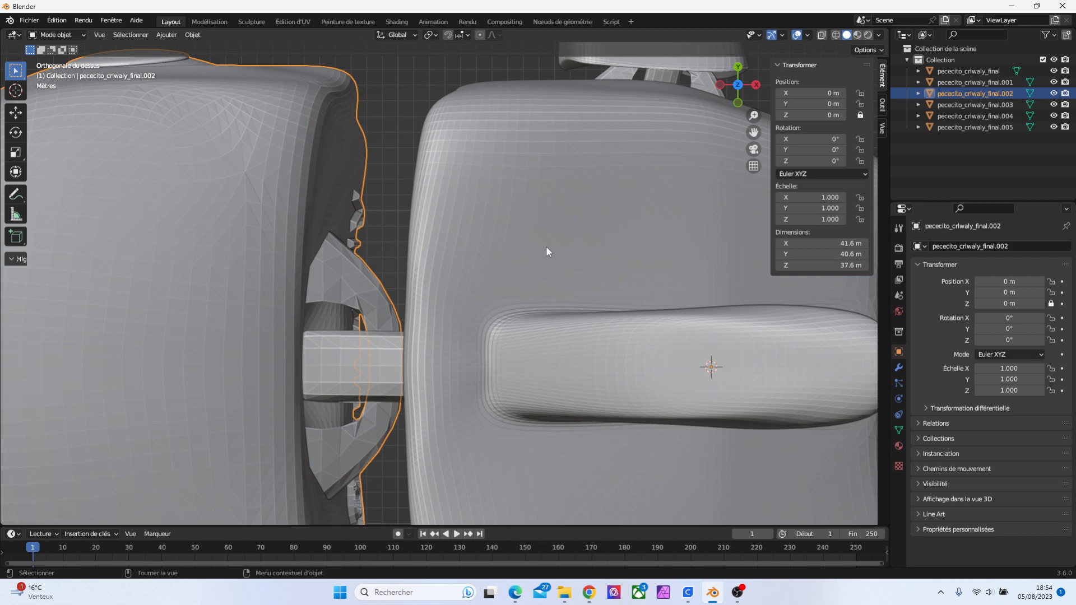
{"action": "left_click_drag", "start_coordinate": [750, 100], "coordinate": [680, 190]}
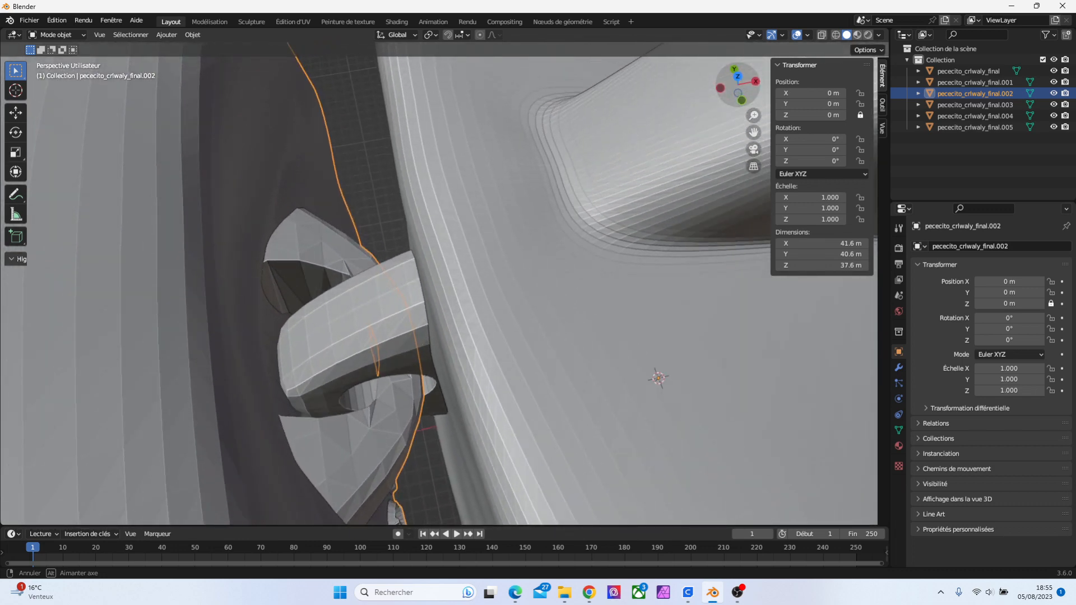
{"action": "left_click_drag", "start_coordinate": [681, 190], "coordinate": [751, 92]}
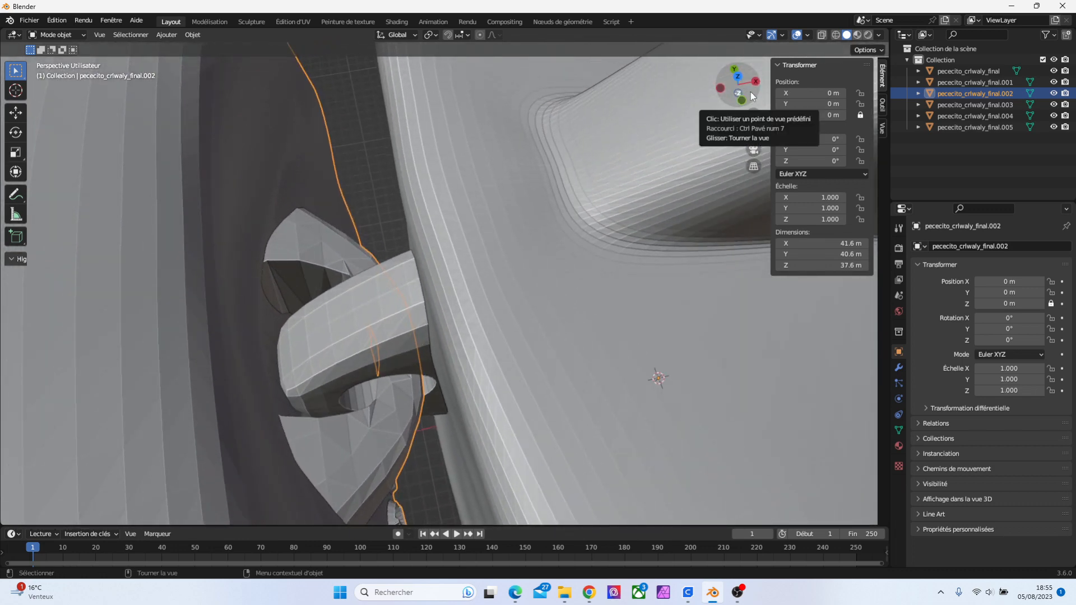
From the top view, set the head section's origin to its geometry
{"action": "left_click", "coordinate": [750, 91]}
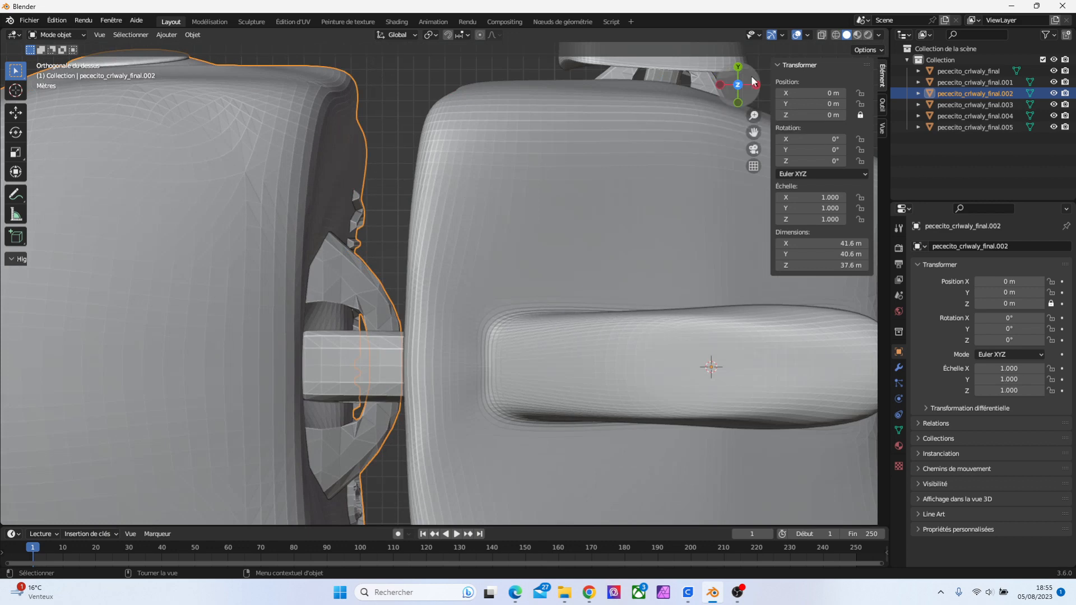
{"action": "left_click_drag", "start_coordinate": [753, 116], "coordinate": [753, 185]}
{"action": "right_click", "coordinate": [381, 324]}
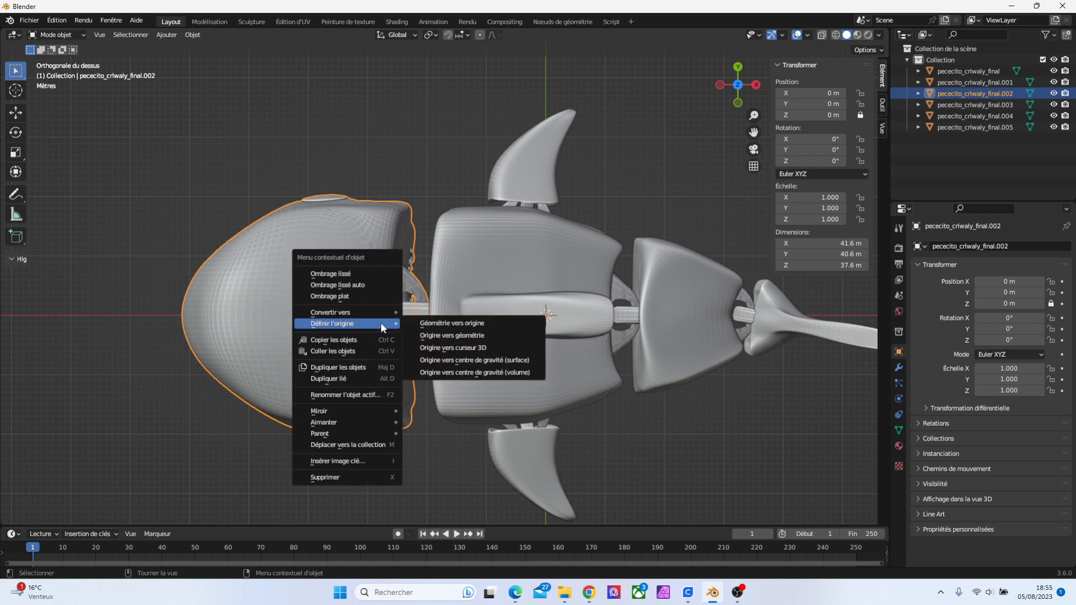
{"action": "left_click", "coordinate": [465, 335]}
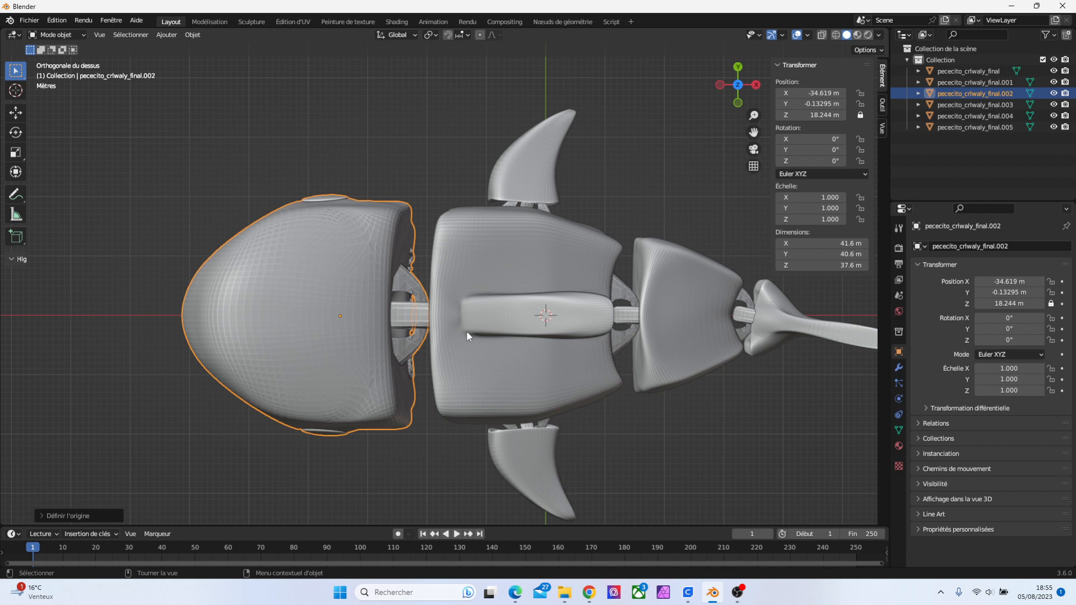
{"action": "key", "text": "g"}
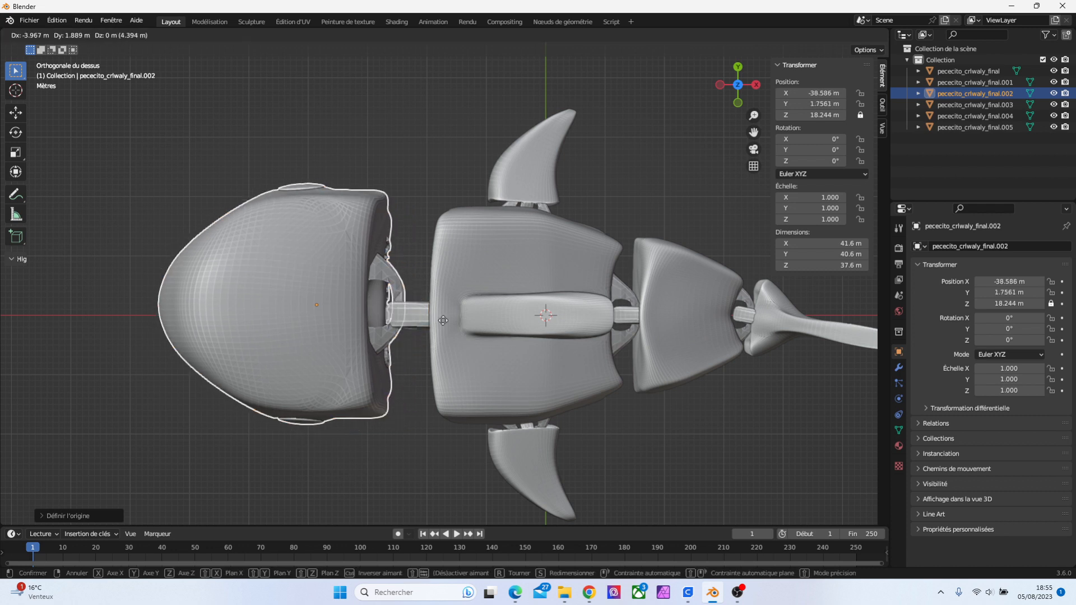
{"action": "left_click", "coordinate": [443, 324]}
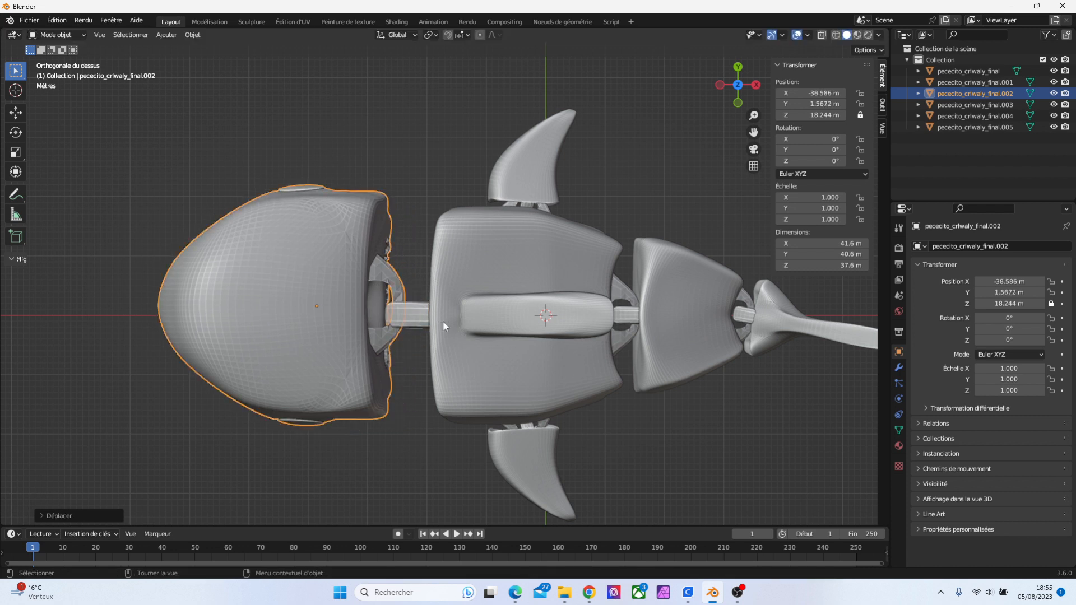
{"action": "key", "text": "ctrl+z"}
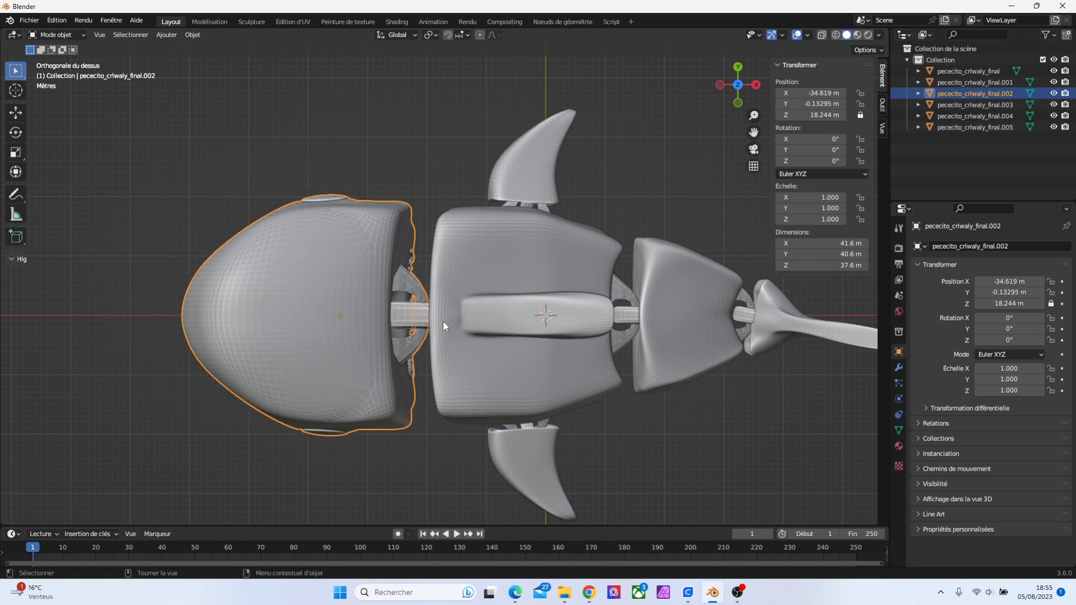
In edit mode, move the head's entire mesh about -13.79 m along X relative to its origin, and return to object mode
{"action": "key", "text": "Tab"}
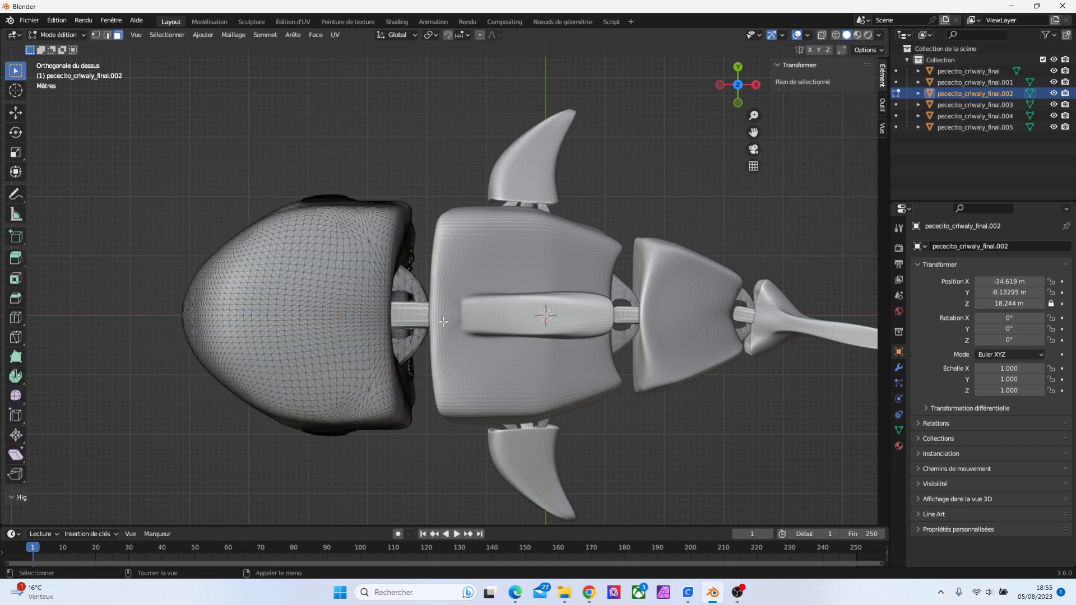
{"action": "key", "text": "a"}
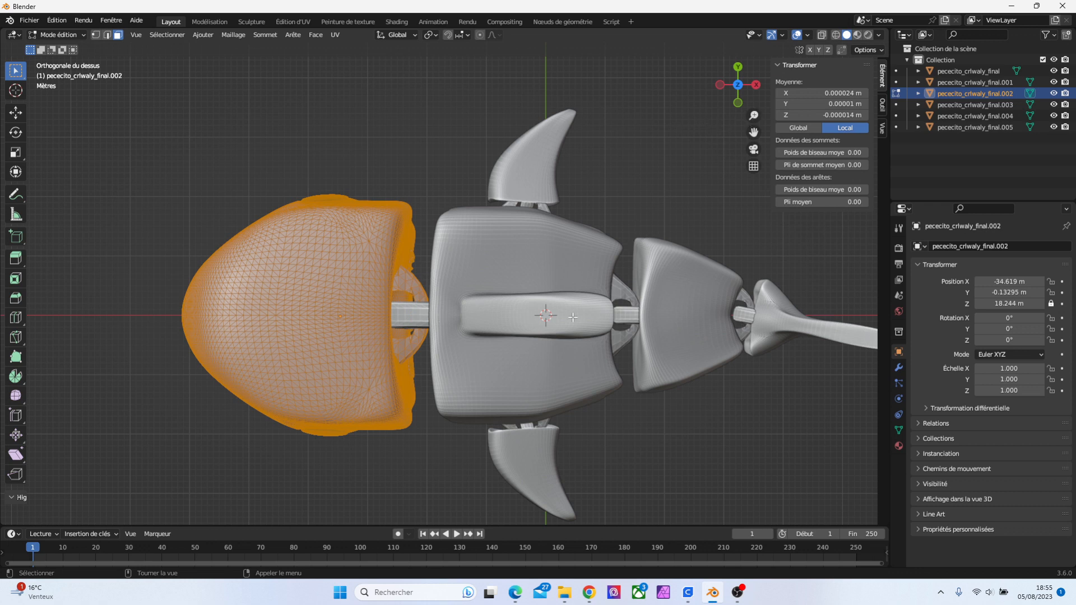
{"action": "key", "text": "g"}
{"action": "key", "text": "x"}
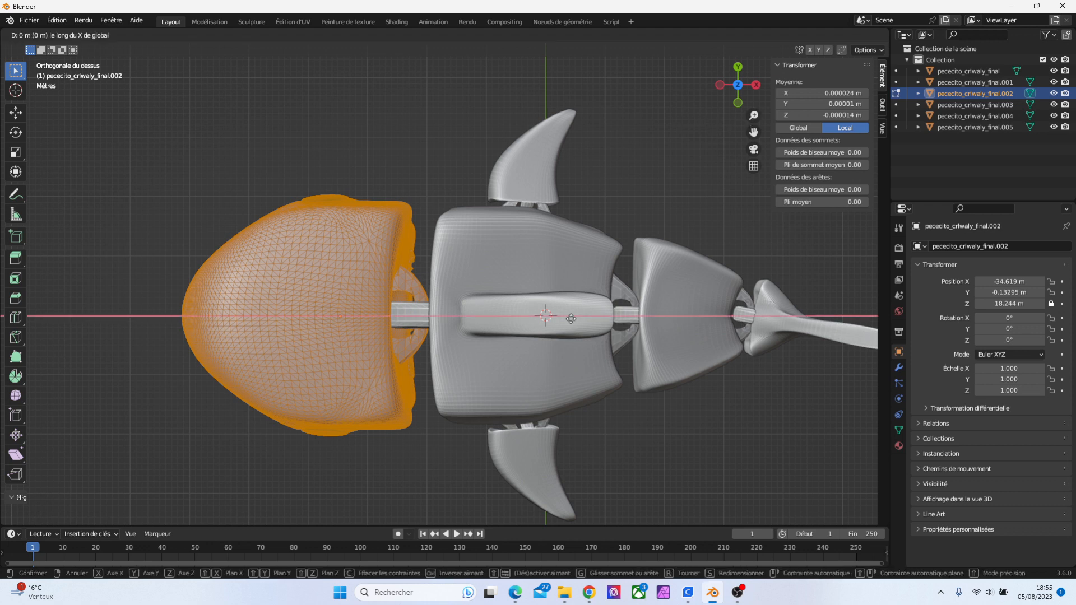
{"action": "left_click", "coordinate": [490, 325]}
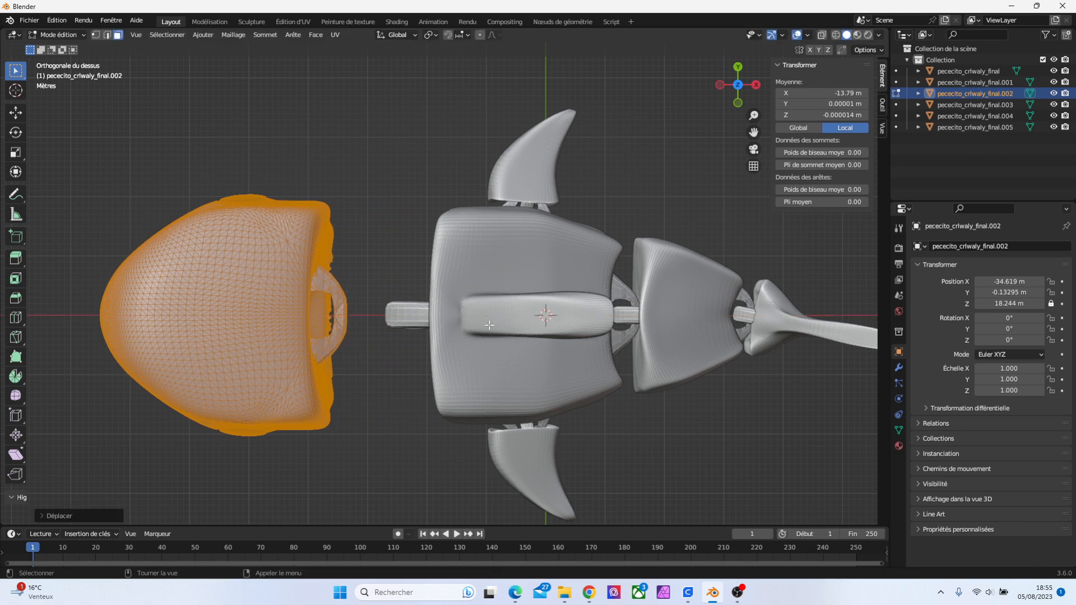
{"action": "left_click", "coordinate": [69, 36]}
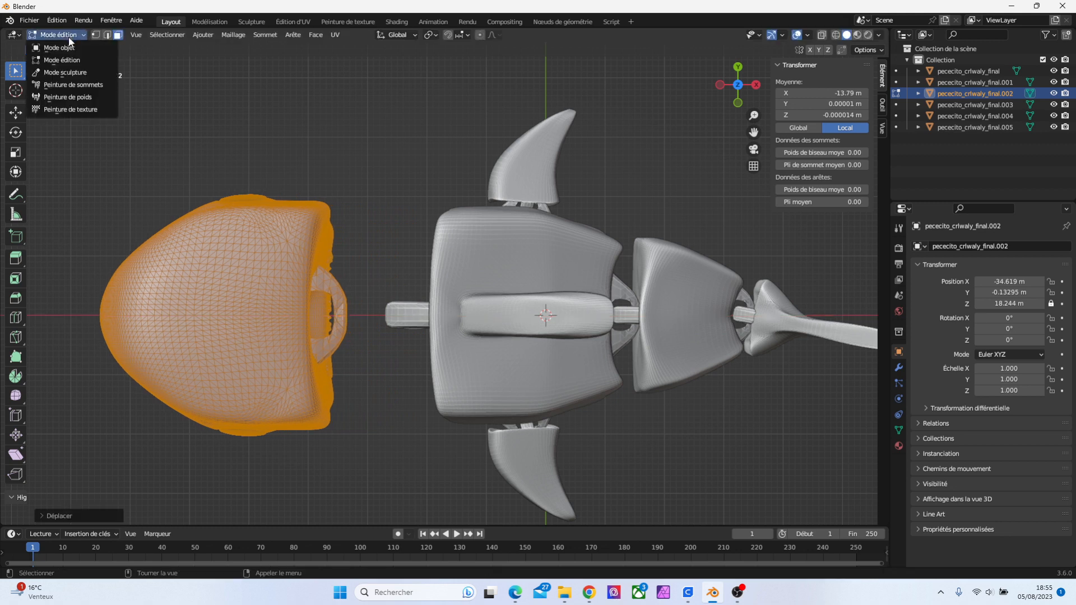
{"action": "left_click", "coordinate": [62, 47]}
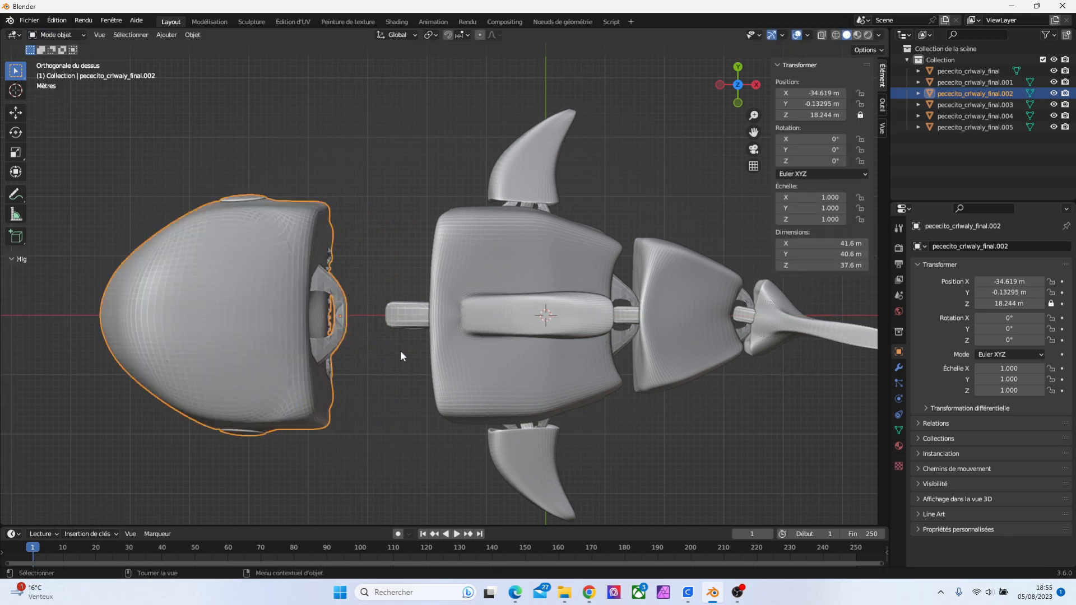
Move the head along X to about -24.04 m and inspect its joint with the middle body section up close
{"action": "key", "text": "g"}
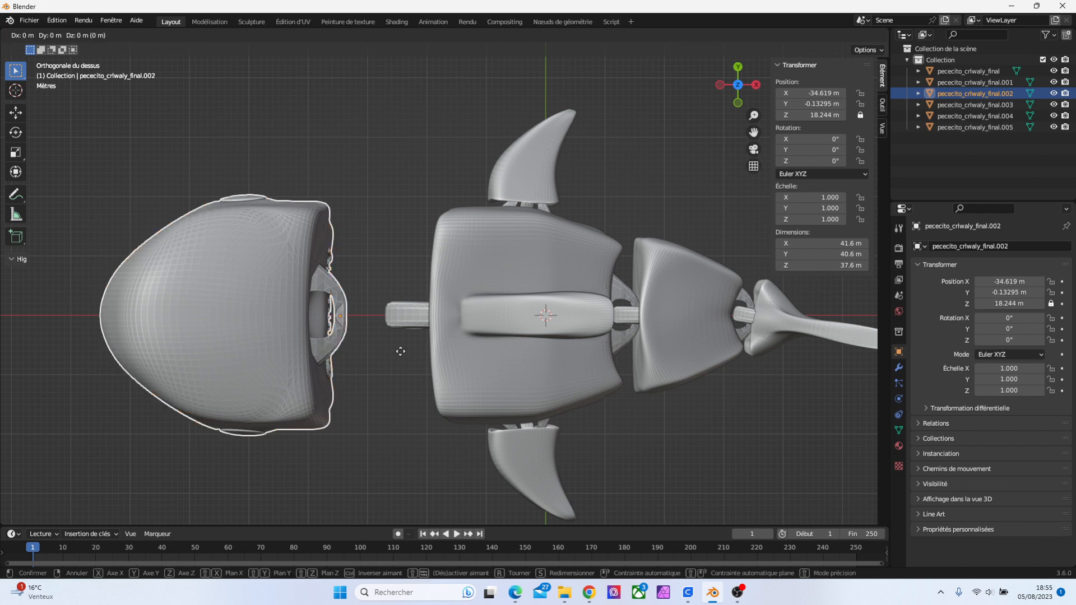
{"action": "key", "text": "x"}
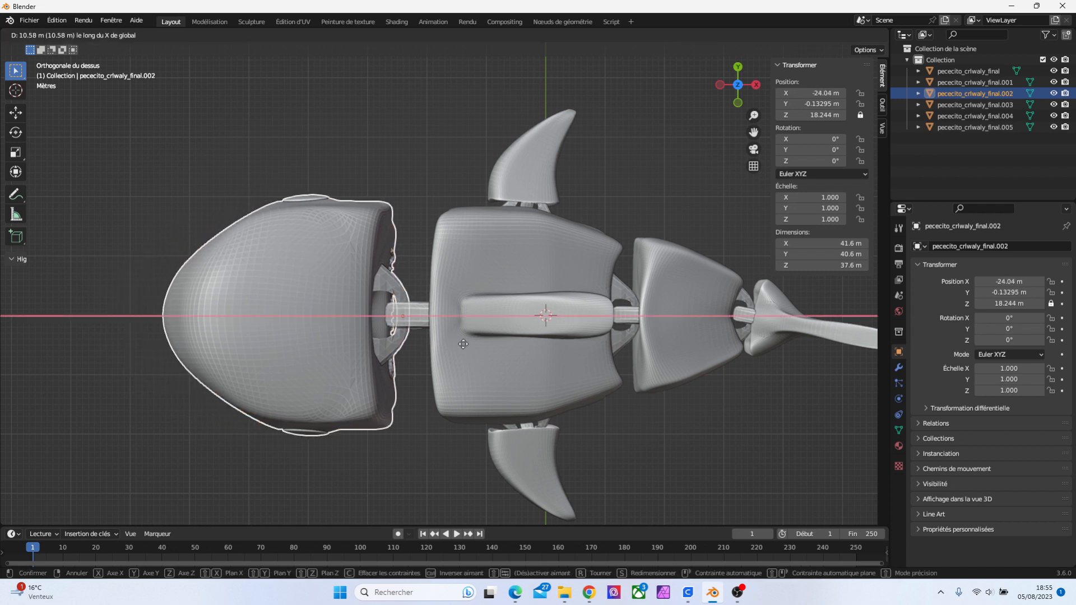
{"action": "left_click", "coordinate": [462, 344]}
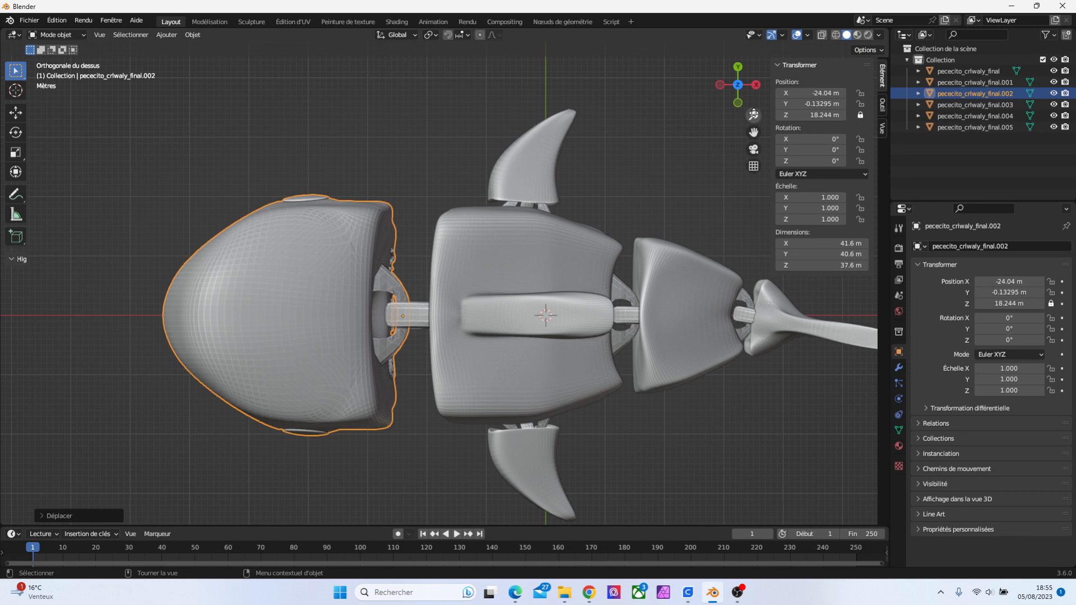
{"action": "left_click_drag", "start_coordinate": [754, 115], "coordinate": [555, 268]}
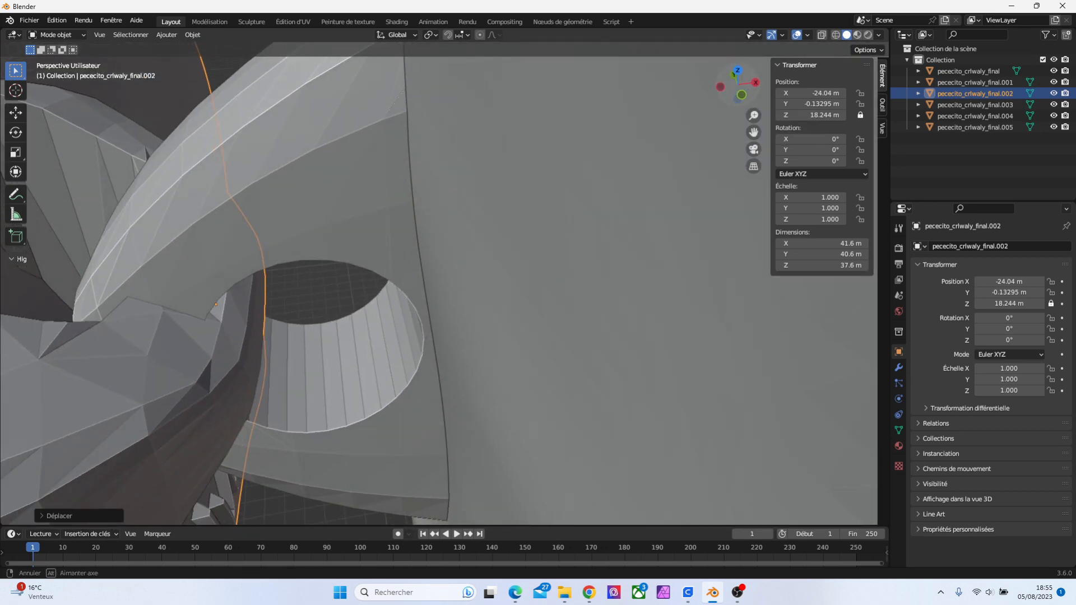
{"action": "left_click_drag", "start_coordinate": [754, 115], "coordinate": [754, 163]}
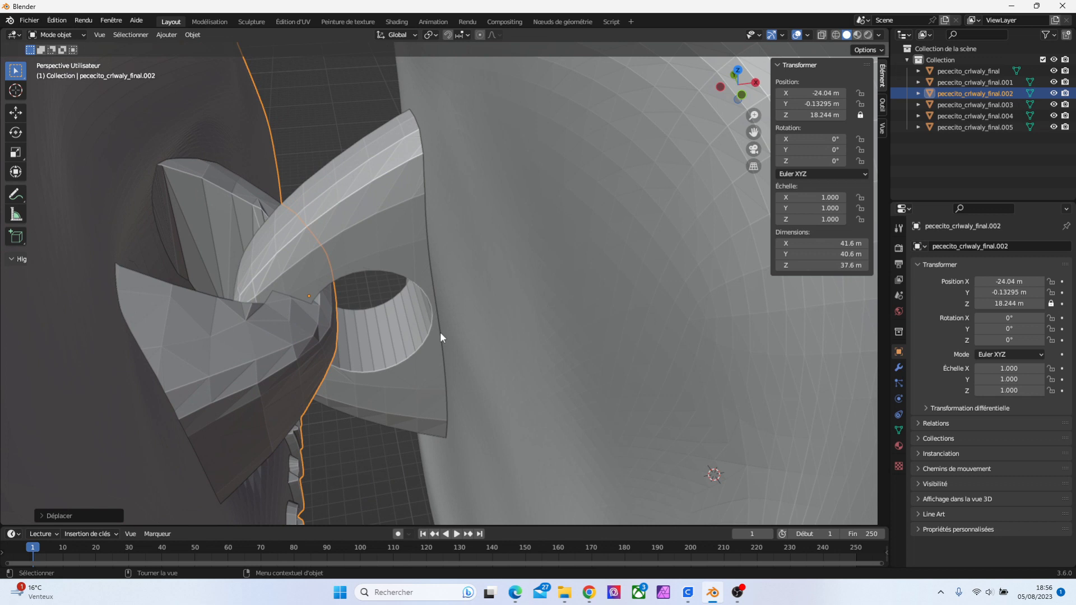
Move the head along X to about -20.82 m, closer to the middle body section
{"action": "key", "text": "g"}
{"action": "key", "text": "x"}
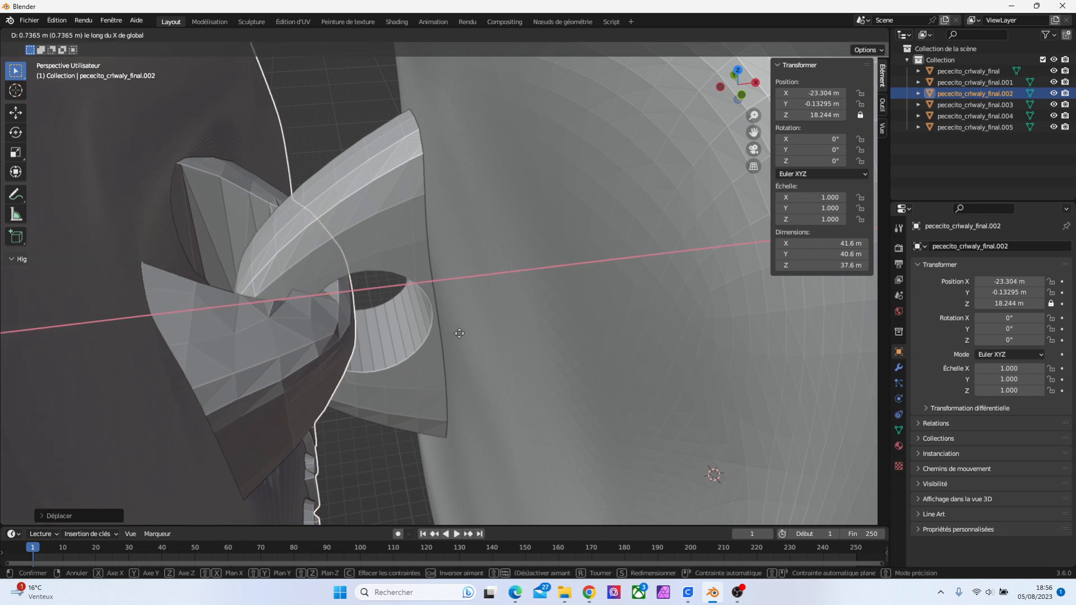
{"action": "left_click", "coordinate": [519, 348]}
Rotate the head around Z to about 19.56°, check the joint at an angle, and reduce the rotation to about 13.38°
{"action": "key", "text": "KP_7"}
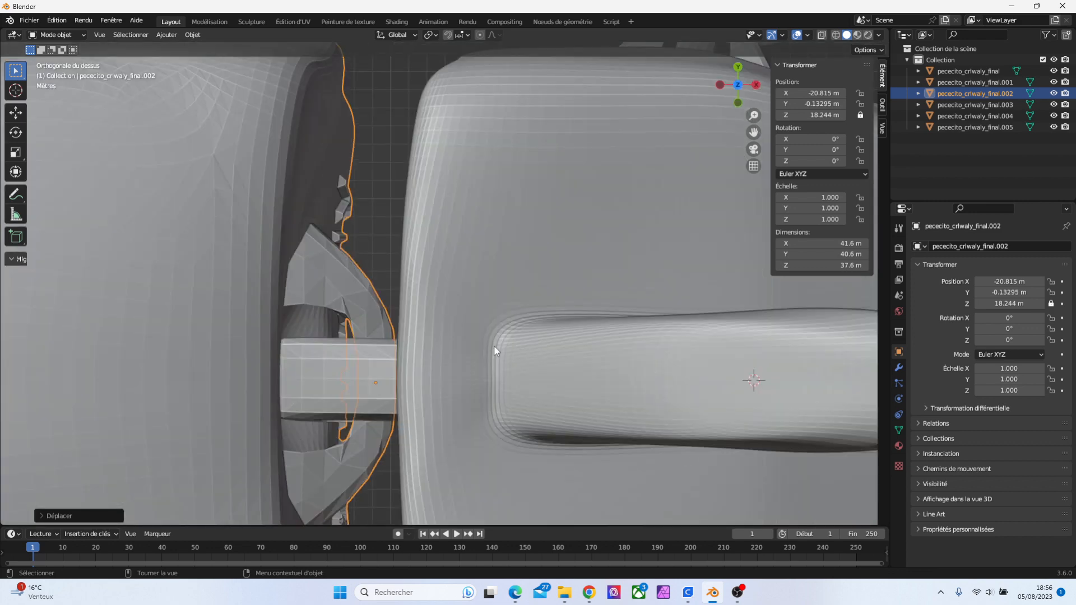
{"action": "key", "text": "r"}
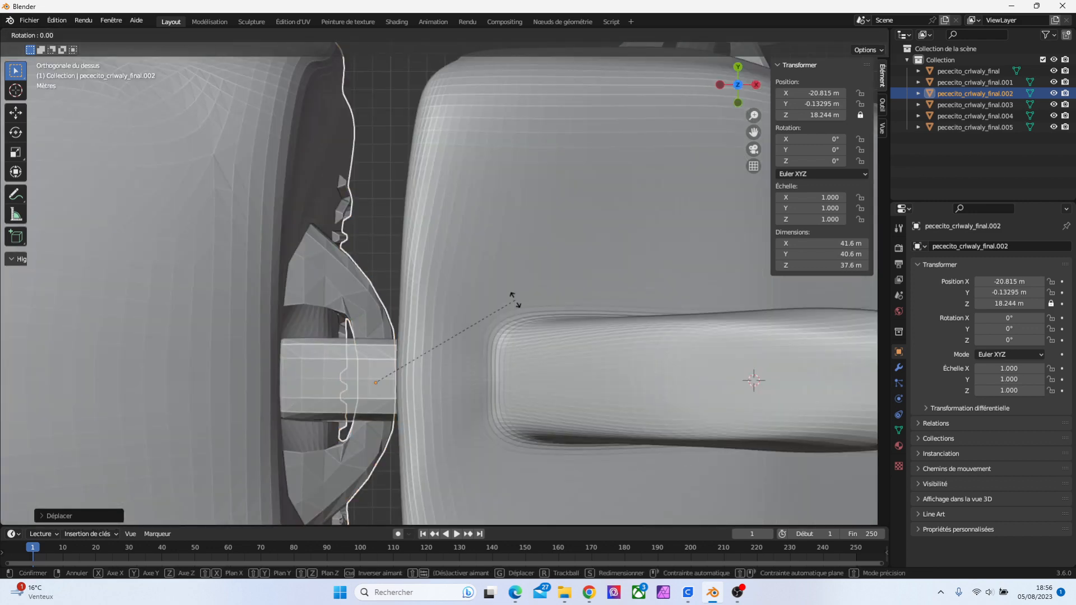
{"action": "left_click", "coordinate": [465, 276]}
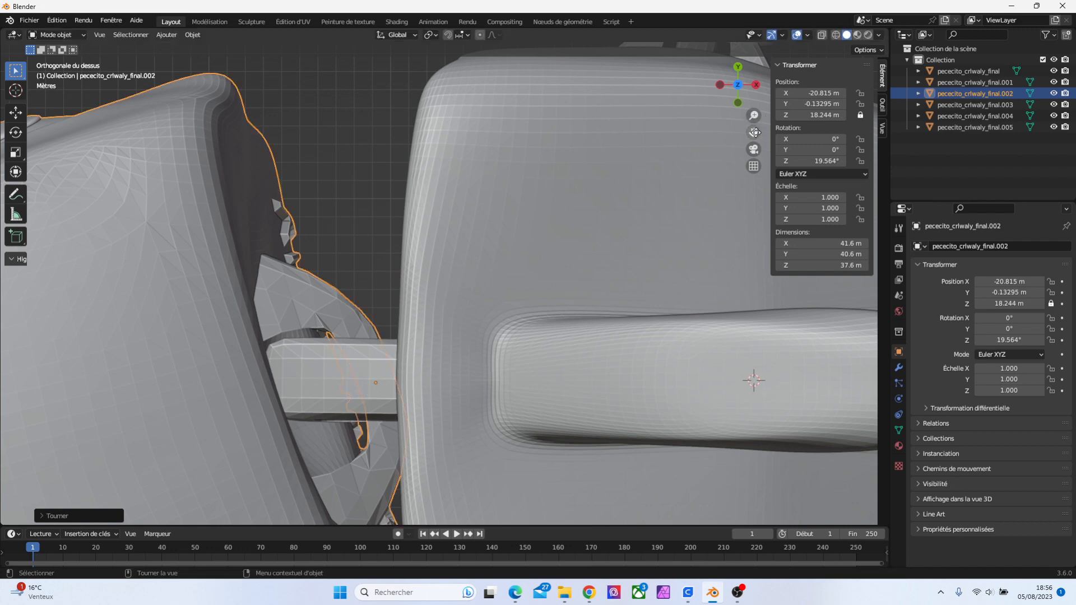
{"action": "left_click_drag", "start_coordinate": [755, 132], "coordinate": [751, 90]}
{"action": "key", "text": "r"}
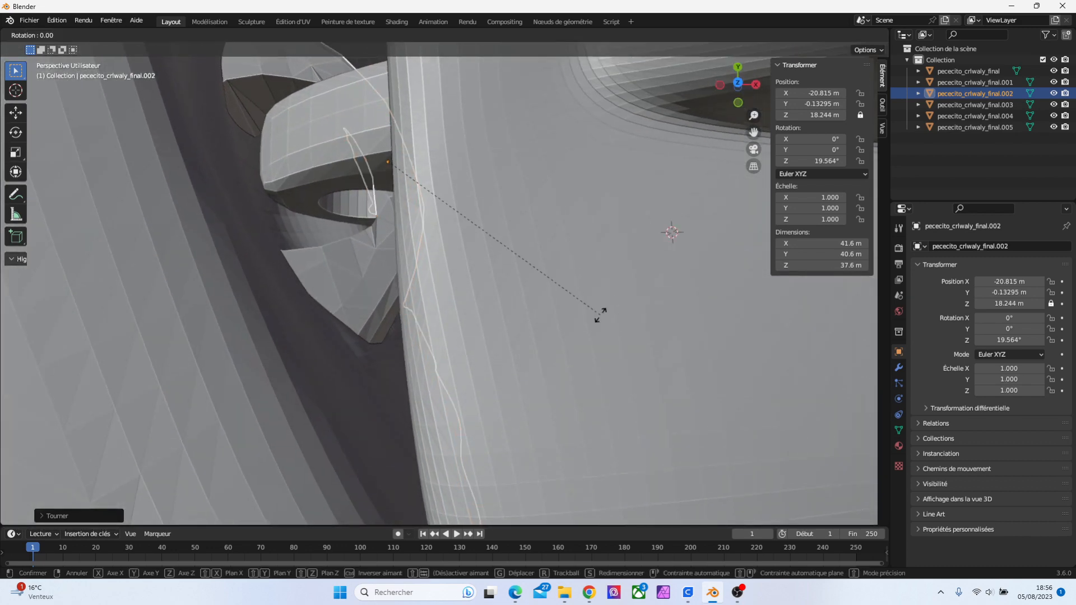
{"action": "left_click", "coordinate": [560, 317]}
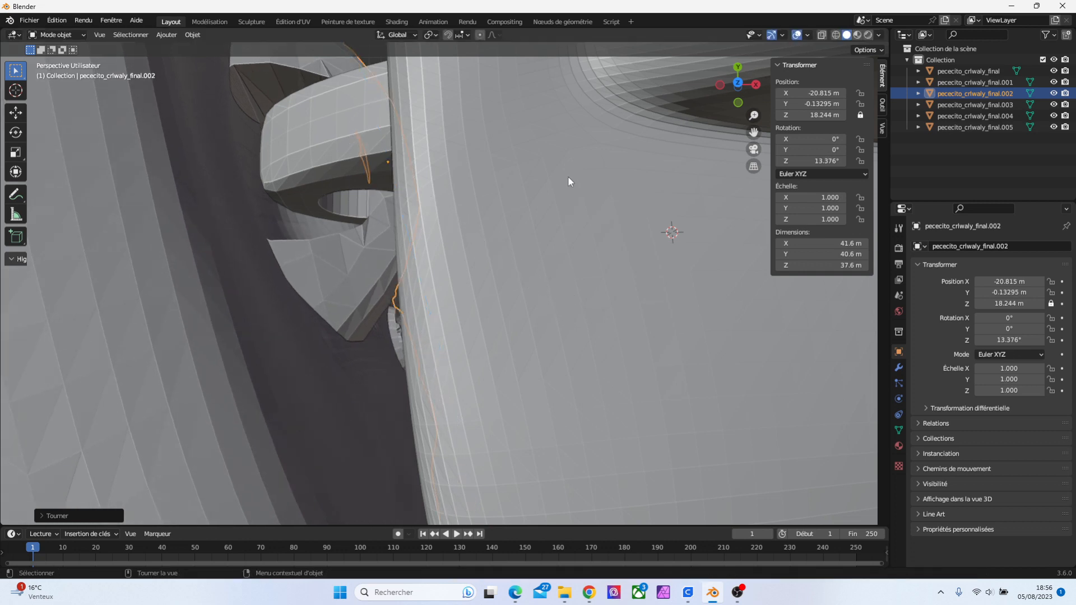
From the top view, shift the head away from the body to about X -21.40 m
{"action": "key", "text": "KP_7"}
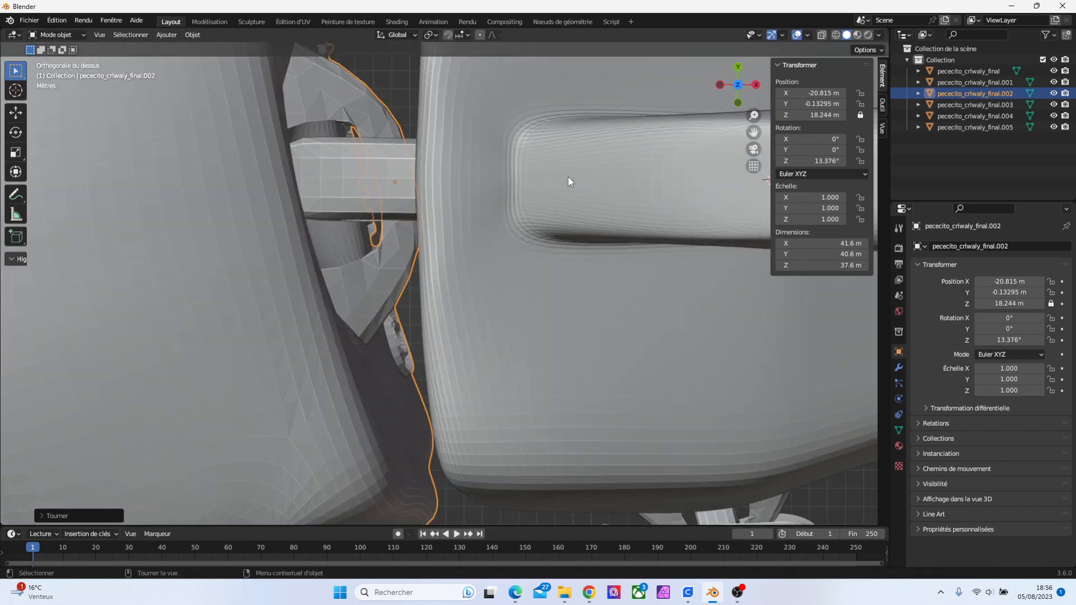
{"action": "key", "text": "g"}
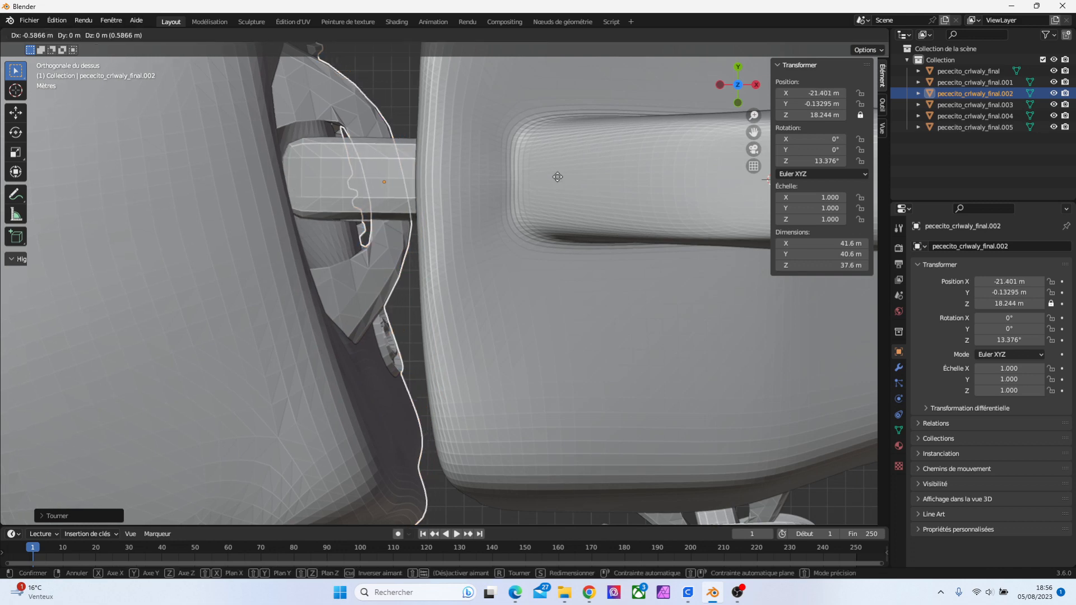
{"action": "left_click", "coordinate": [557, 176]}
Examine the head's interlocking loop from the opposite side and move the head along X to about -20.64 m
{"action": "left_click_drag", "start_coordinate": [742, 90], "coordinate": [159, 480]}
{"action": "left_click_drag", "start_coordinate": [737, 96], "coordinate": [736, 84]}
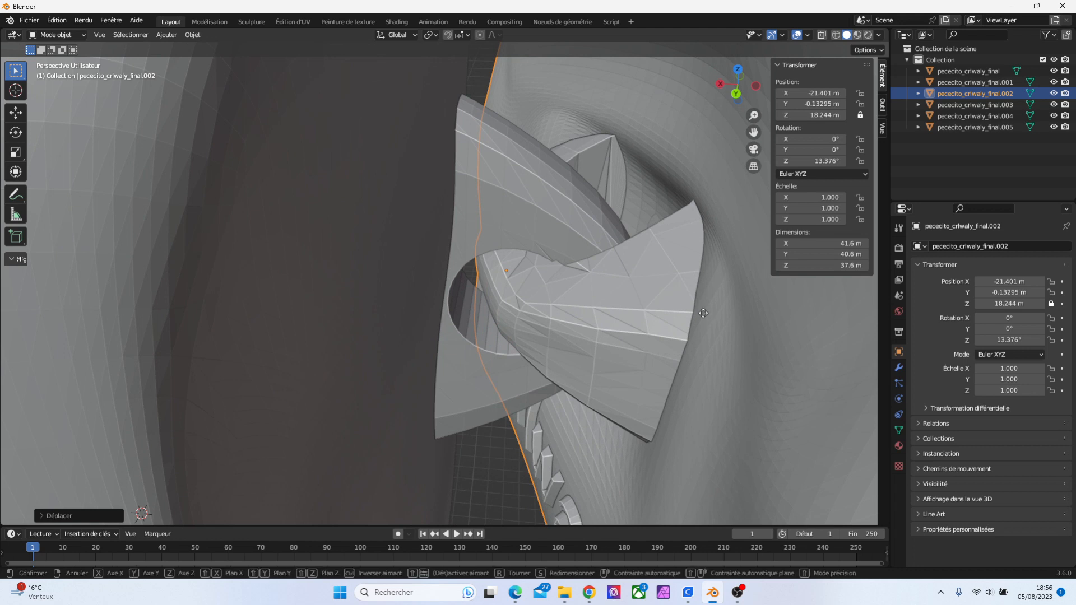
{"action": "key", "text": "g"}
{"action": "key", "text": "x"}
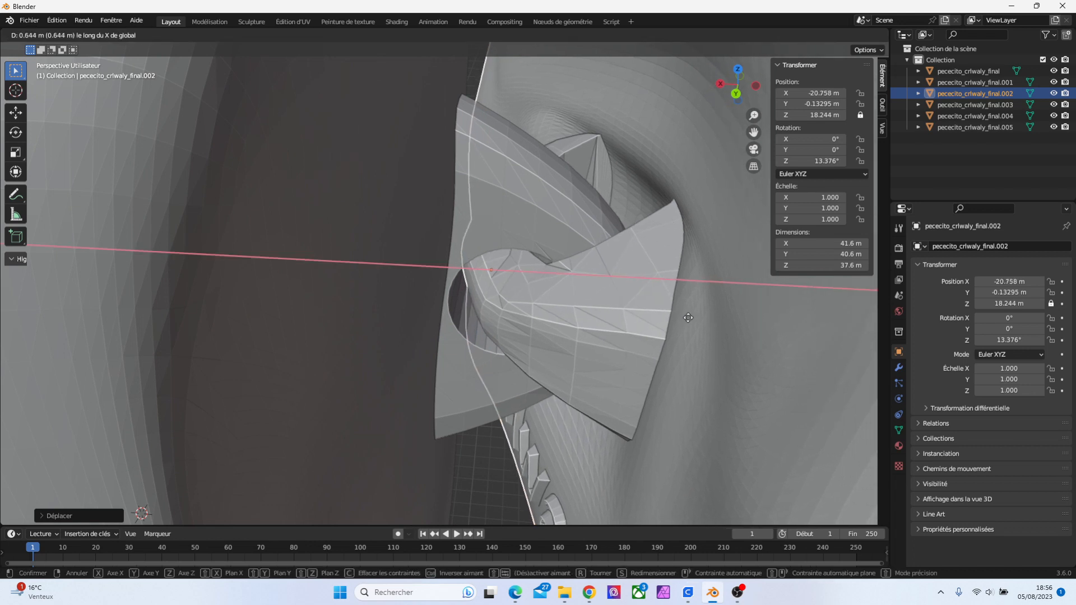
{"action": "left_click", "coordinate": [687, 323]}
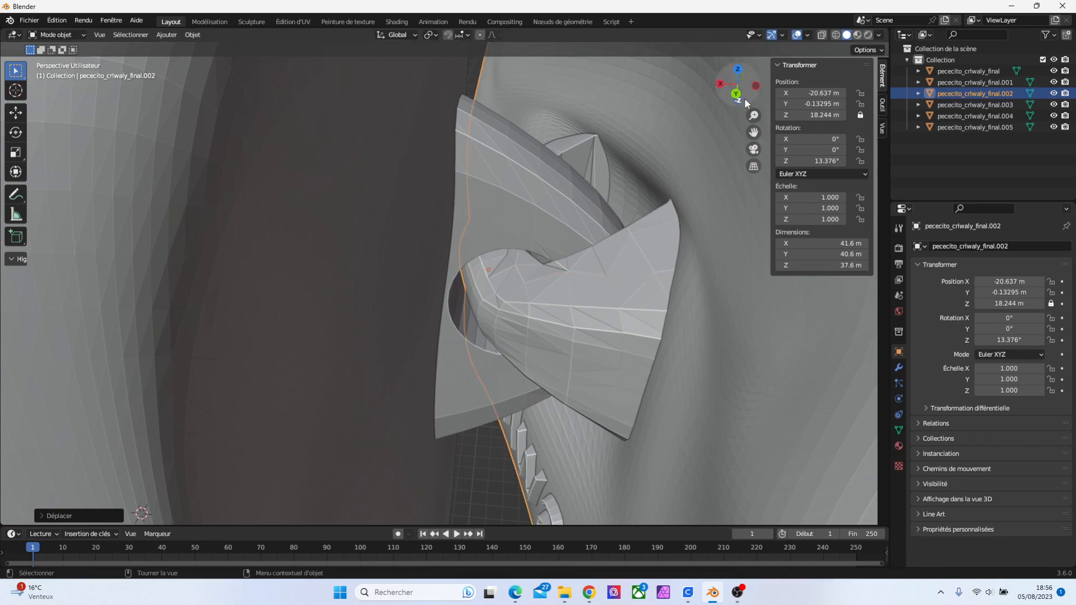
Check the gap between head and body from the side and move the head along X to about -20.89 m
{"action": "left_click_drag", "start_coordinate": [742, 99], "coordinate": [877, 83]}
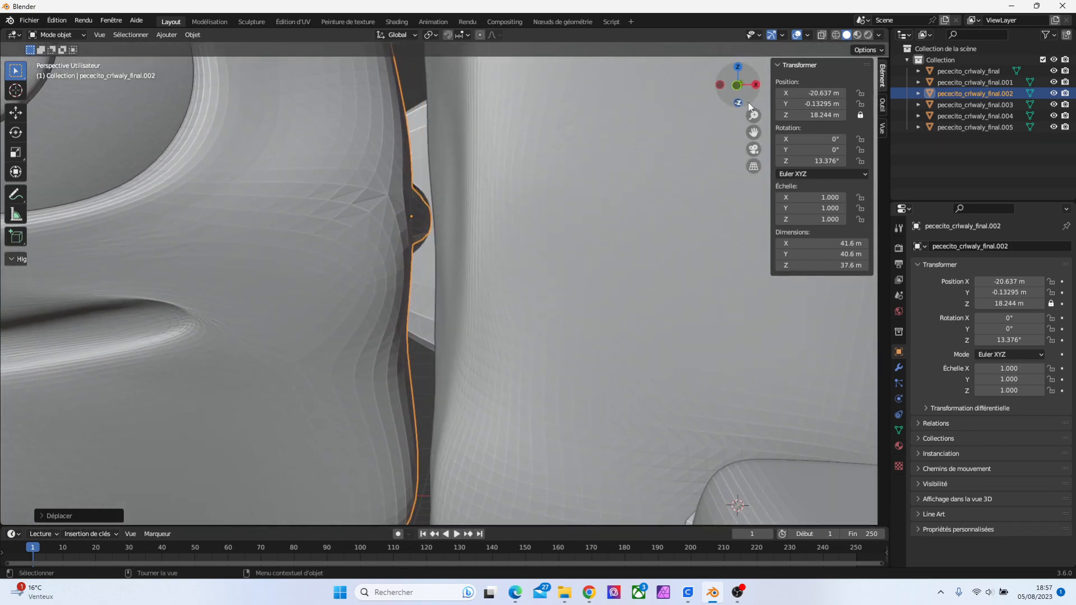
{"action": "key", "text": "g"}
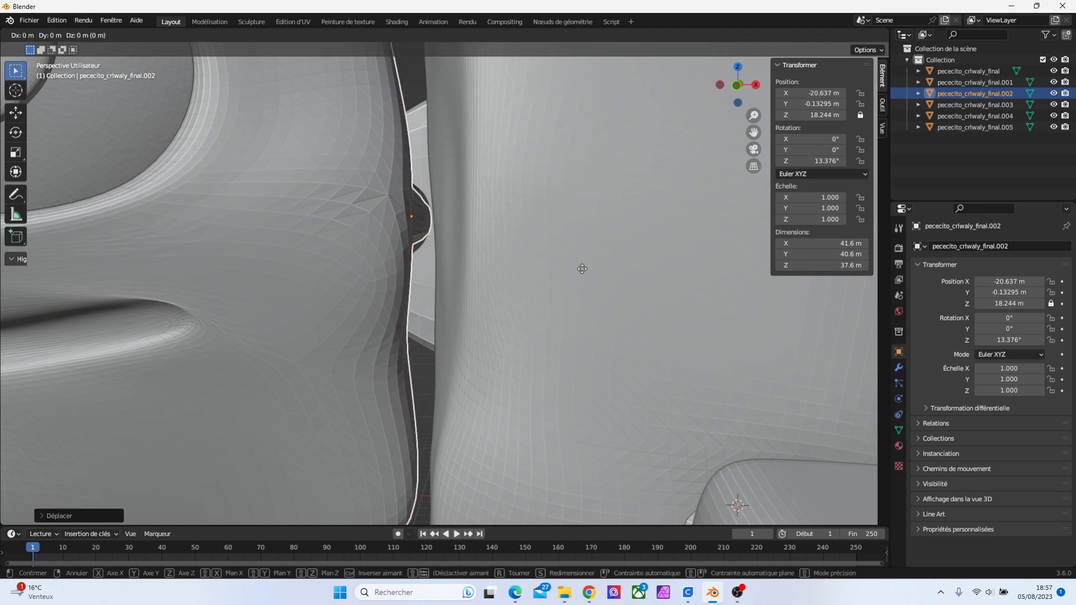
{"action": "key", "text": "x"}
{"action": "left_click", "coordinate": [589, 260]}
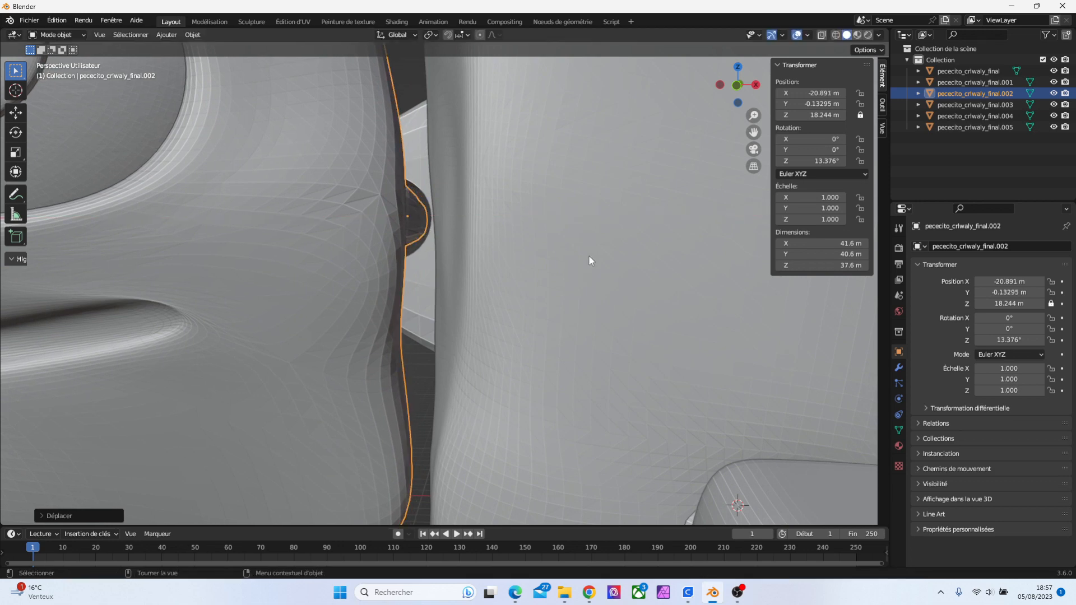
Review the whole whale from the side and above, and select the side fin on the positive Y side
{"action": "scroll", "coordinate": [735, 120], "scroll_direction": "down", "scroll_amount": 10}
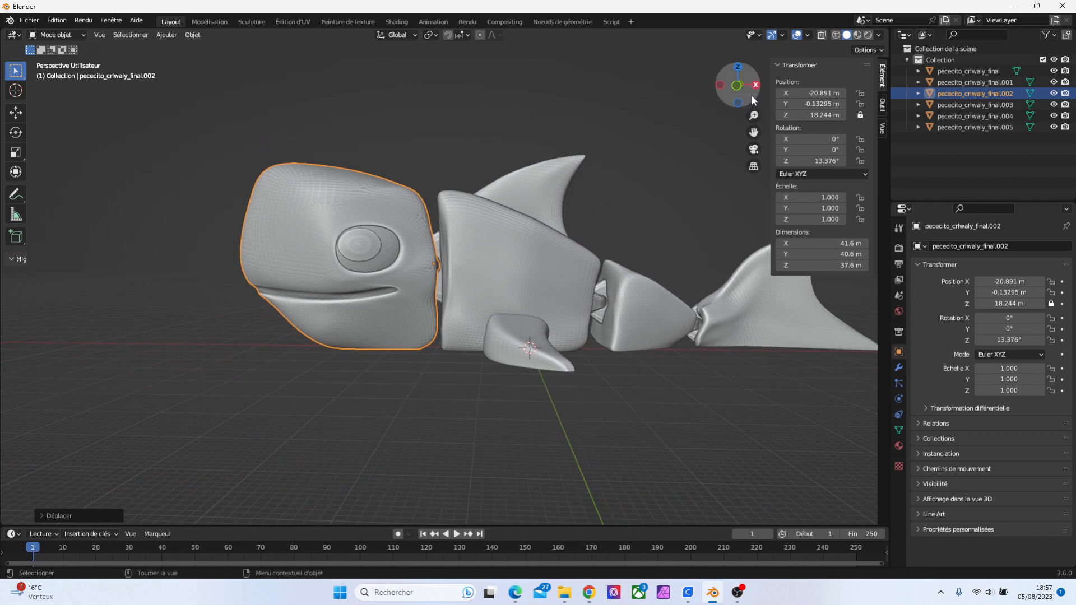
{"action": "mouse_move", "coordinate": [748, 91]}
{"action": "left_mouse_down"}
{"action": "mouse_move", "coordinate": [759, 175]}
{"action": "mouse_move", "coordinate": [752, 108]}
{"action": "left_mouse_up"}
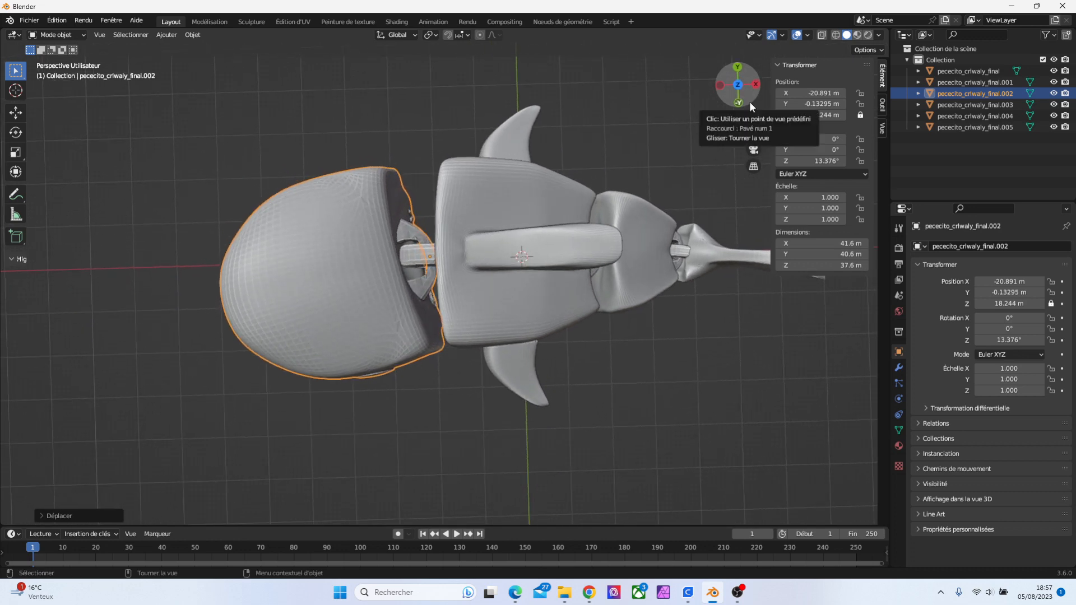
{"action": "key", "text": "KP_7"}
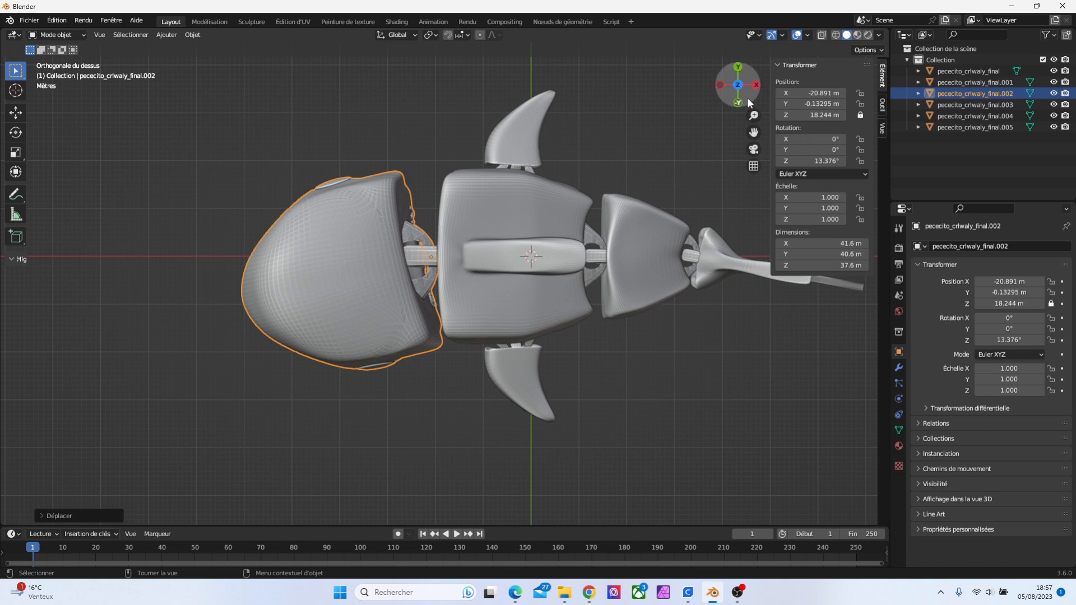
{"action": "left_click_drag", "start_coordinate": [748, 103], "coordinate": [598, 155]}
{"action": "left_click", "coordinate": [549, 164]}
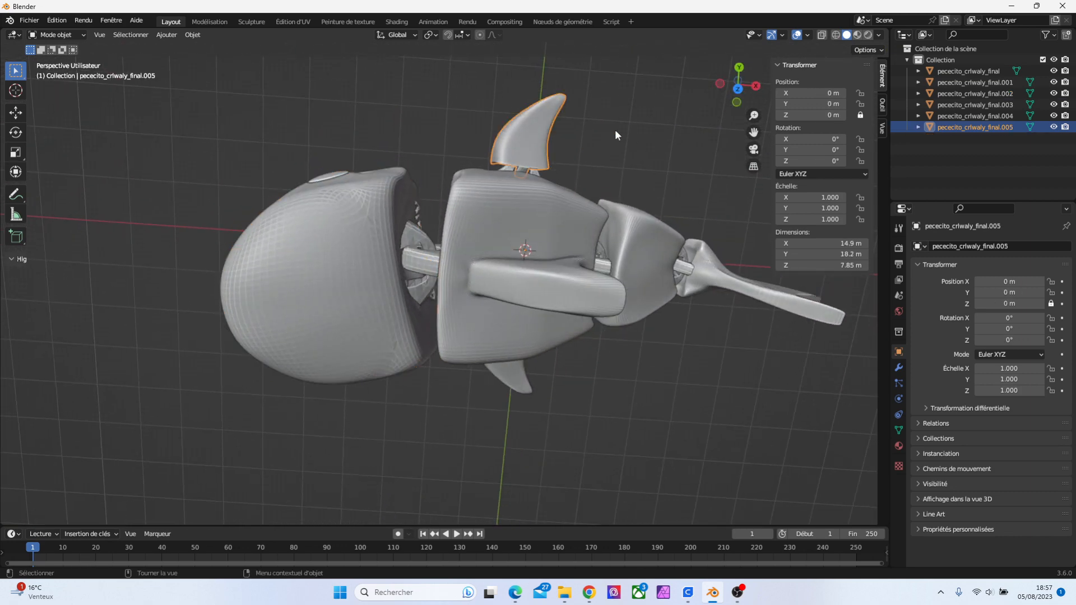
Join both side fins with the central body segment into one object, keeping the body as the active object
{"action": "left_click_drag", "start_coordinate": [750, 96], "coordinate": [629, 174]}
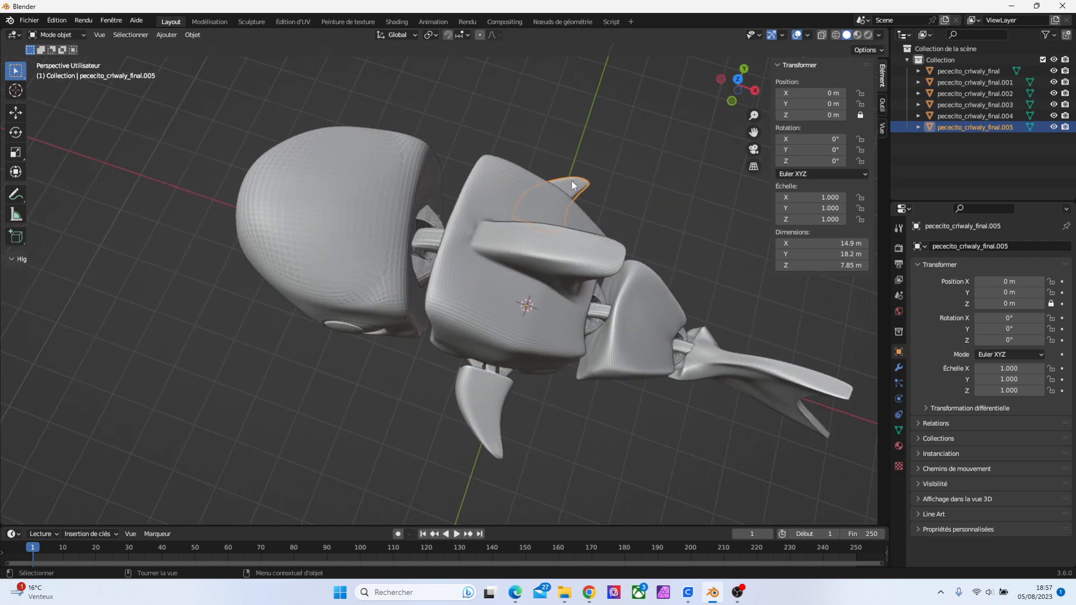
{"action": "left_click", "coordinate": [484, 400], "text": "shift"}
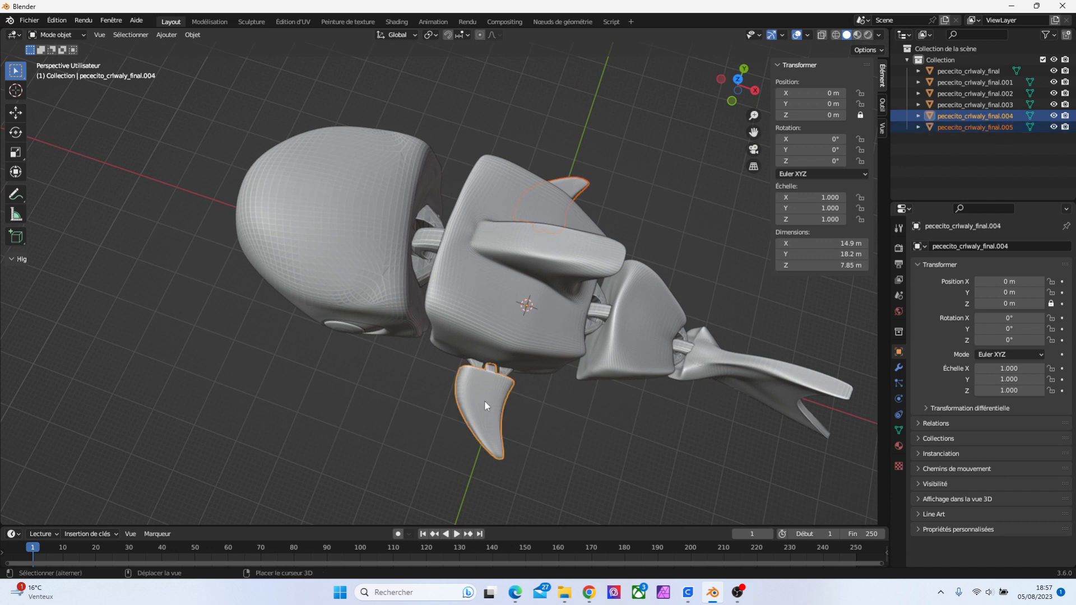
{"action": "left_click", "coordinate": [469, 317], "text": "shift"}
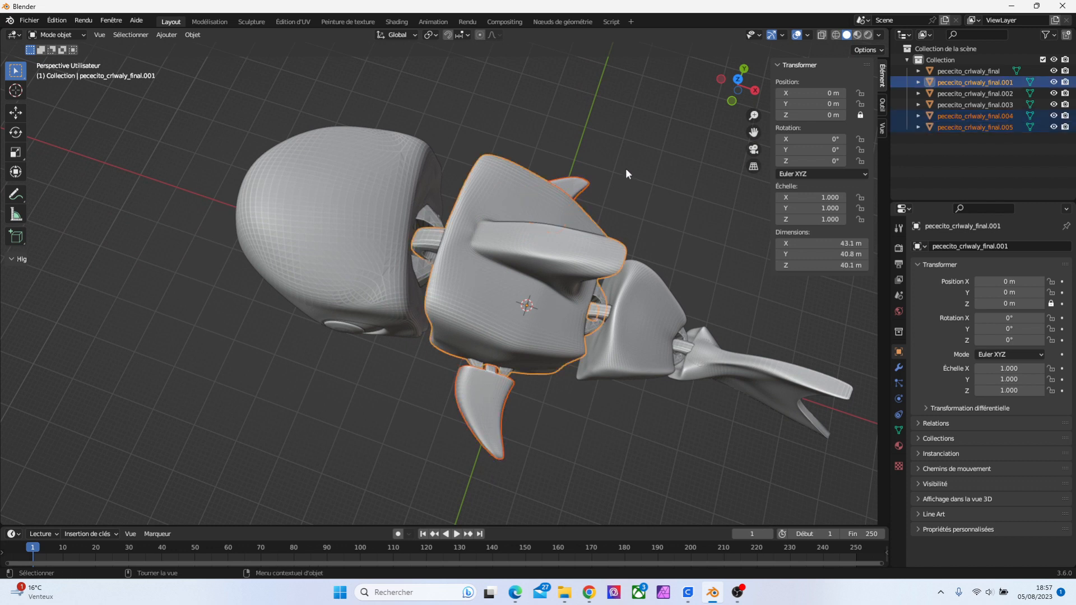
{"action": "right_click", "coordinate": [507, 294]}
{"action": "left_click", "coordinate": [165, 34]}
{"action": "mouse_move", "coordinate": [186, 35]}
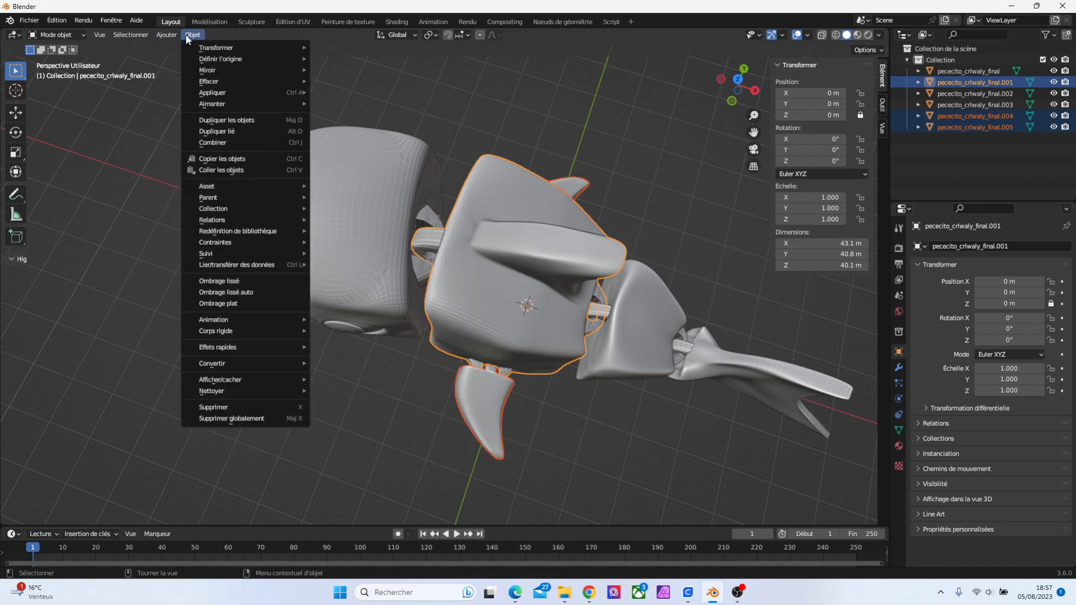
{"action": "mouse_move", "coordinate": [232, 348]}
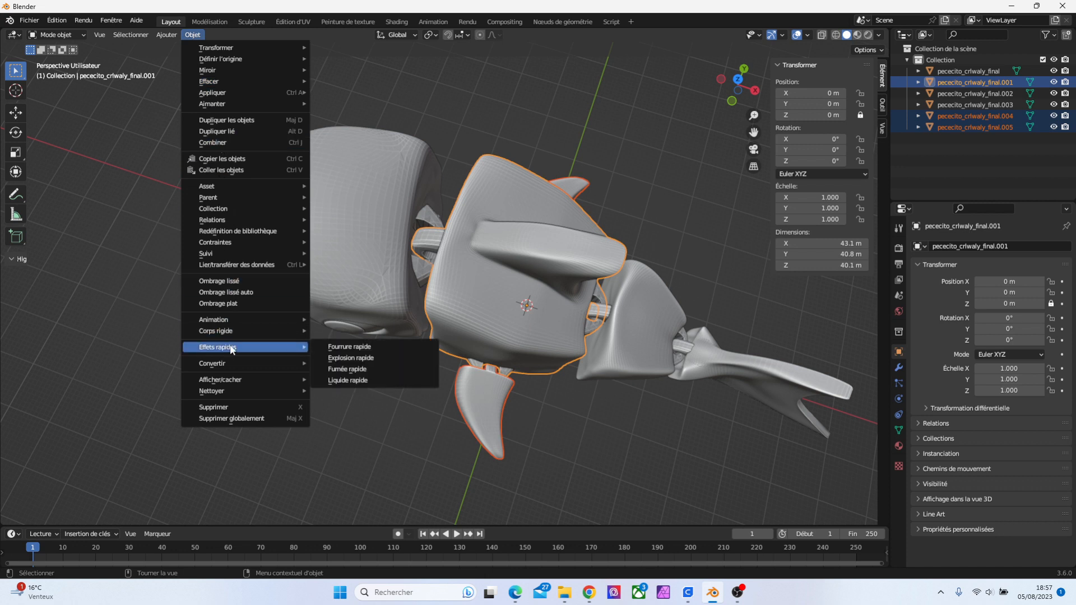
{"action": "mouse_move", "coordinate": [229, 213]}
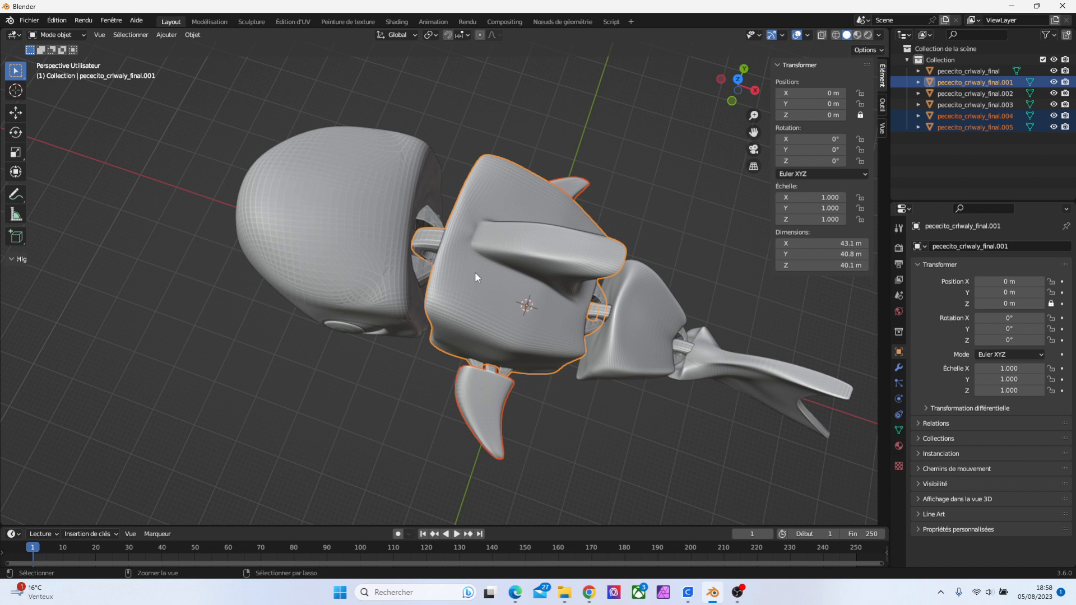
{"action": "key", "text": "ctrl+j"}
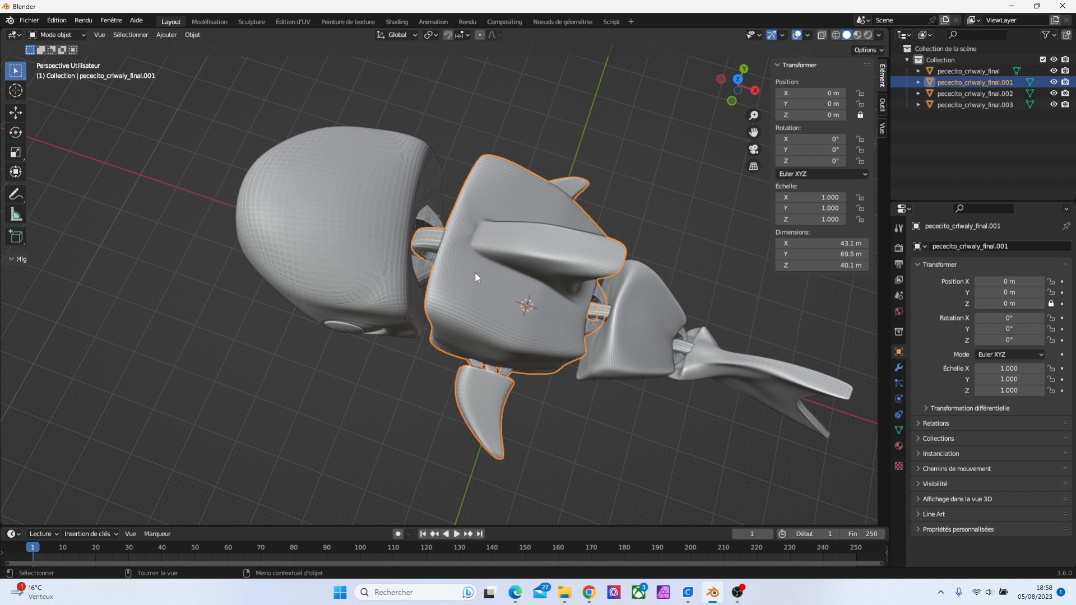
{"action": "left_click", "coordinate": [674, 183]}
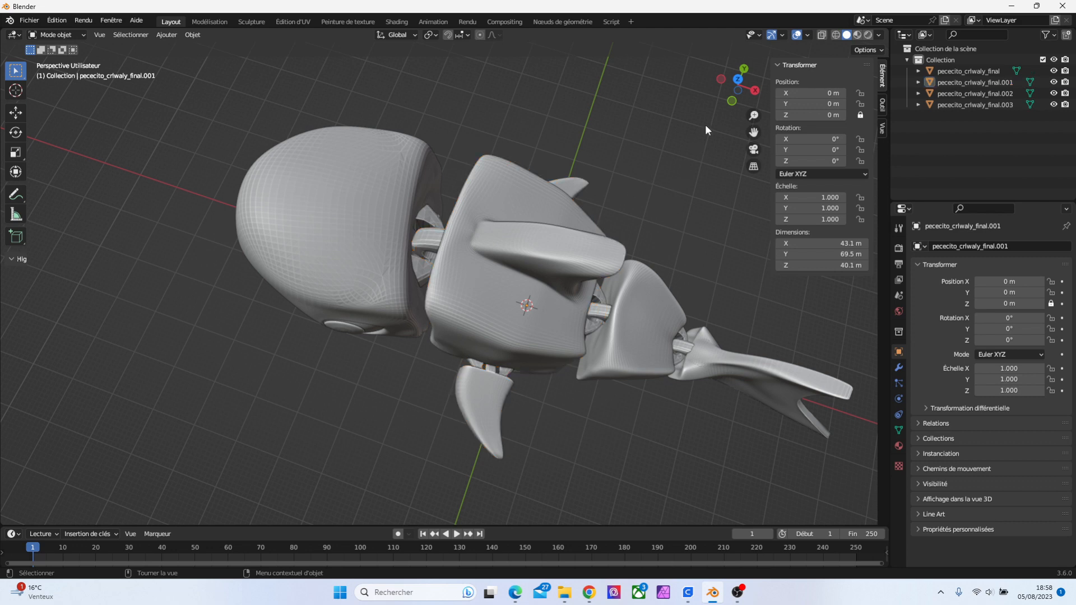
Join the body with its side fins to the head, keeping the head as the active object
{"action": "left_click_drag", "start_coordinate": [748, 98], "coordinate": [787, 133]}
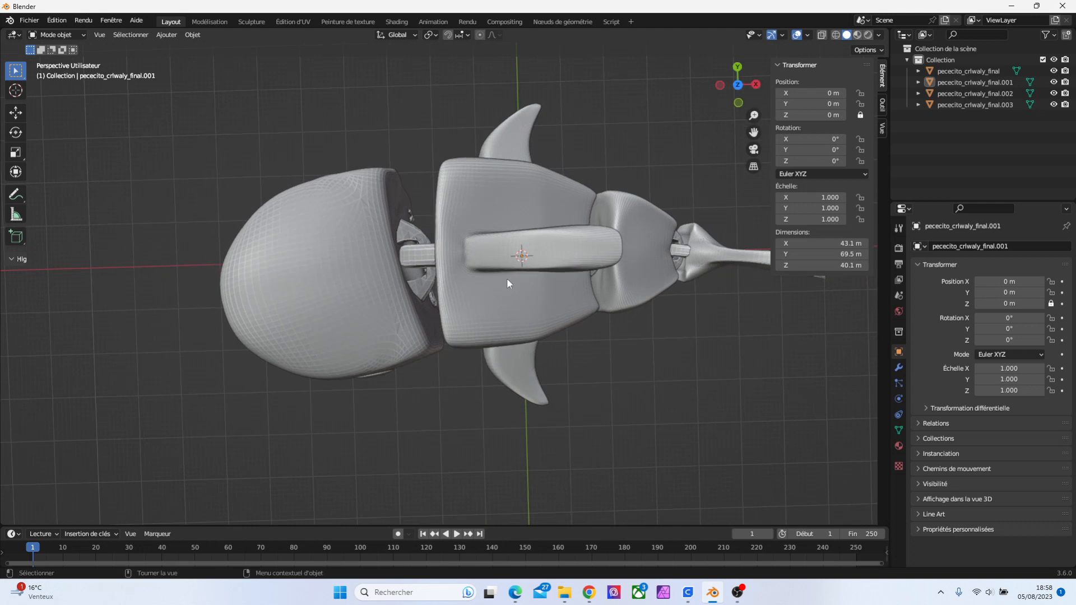
{"action": "left_click", "coordinate": [394, 314]}
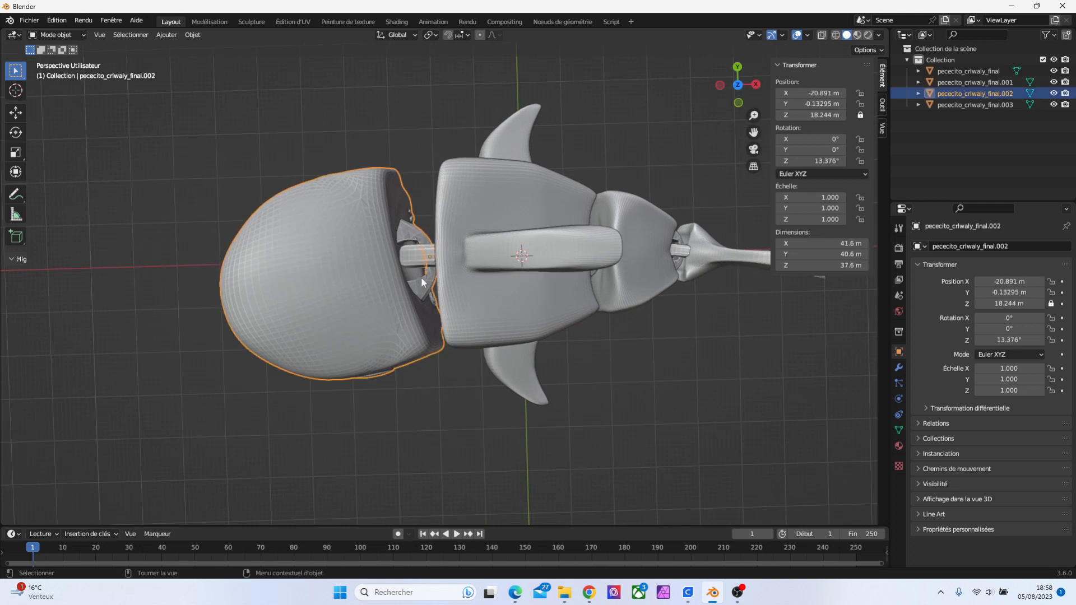
{"action": "left_click", "coordinate": [496, 294]}
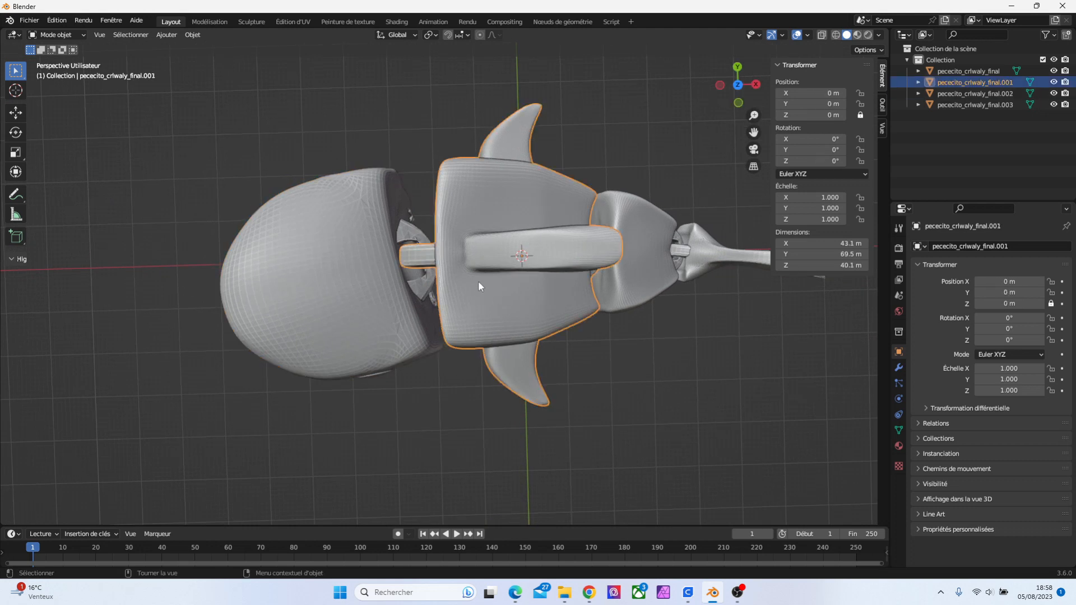
{"action": "left_click", "coordinate": [357, 313], "text": "shift"}
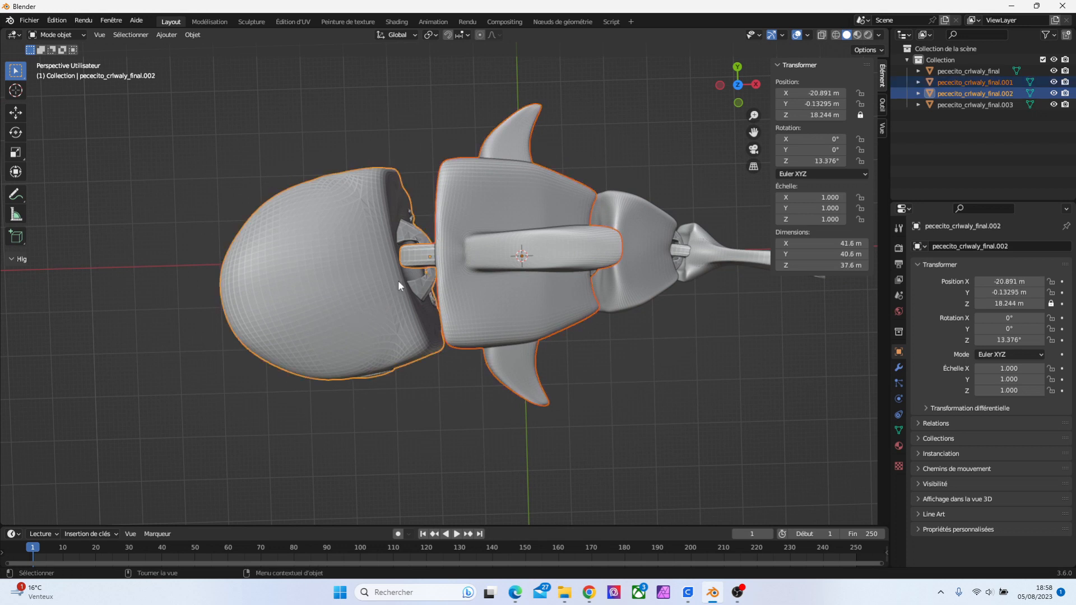
{"action": "key", "text": "ctrl+j"}
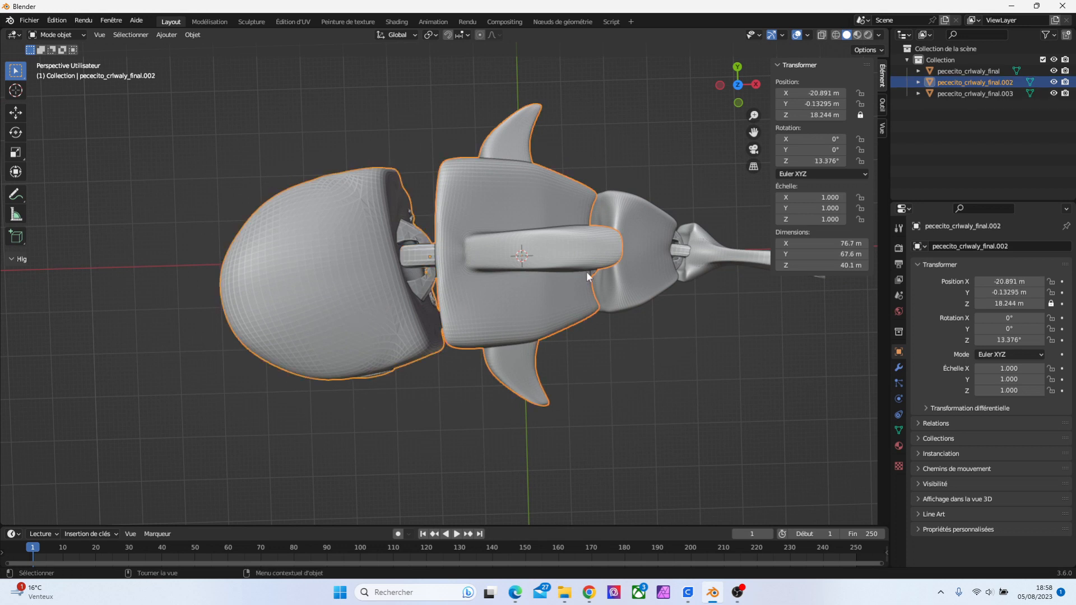
From the top view in Edit Mode, shift the combined head-and-body mesh about -36 m along X, leaving its origin in place
{"action": "key", "text": "KP_7"}
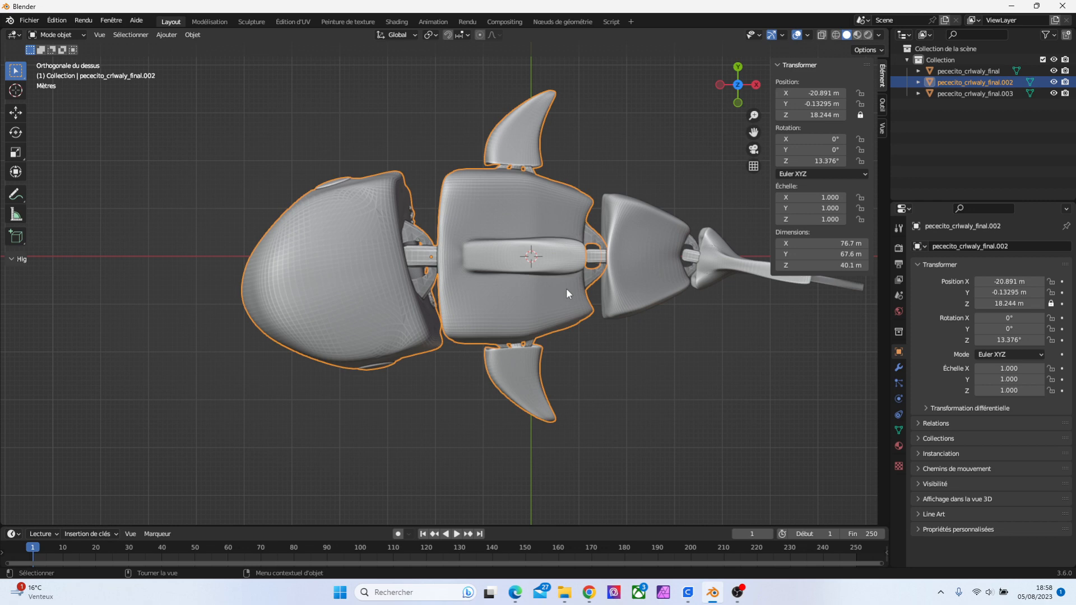
{"action": "key", "text": "Tab"}
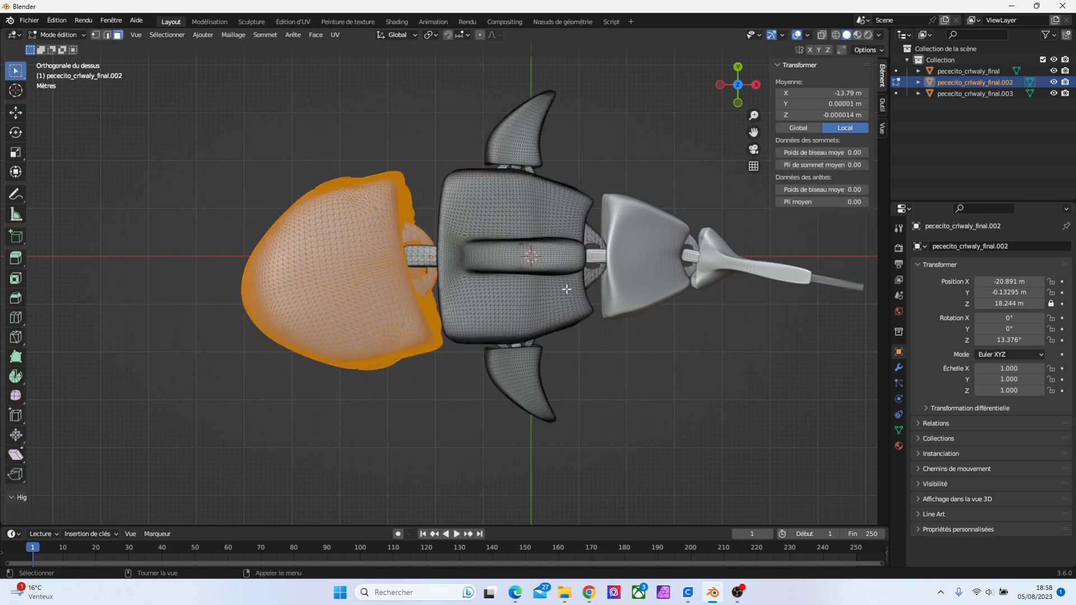
{"action": "key", "text": "l"}
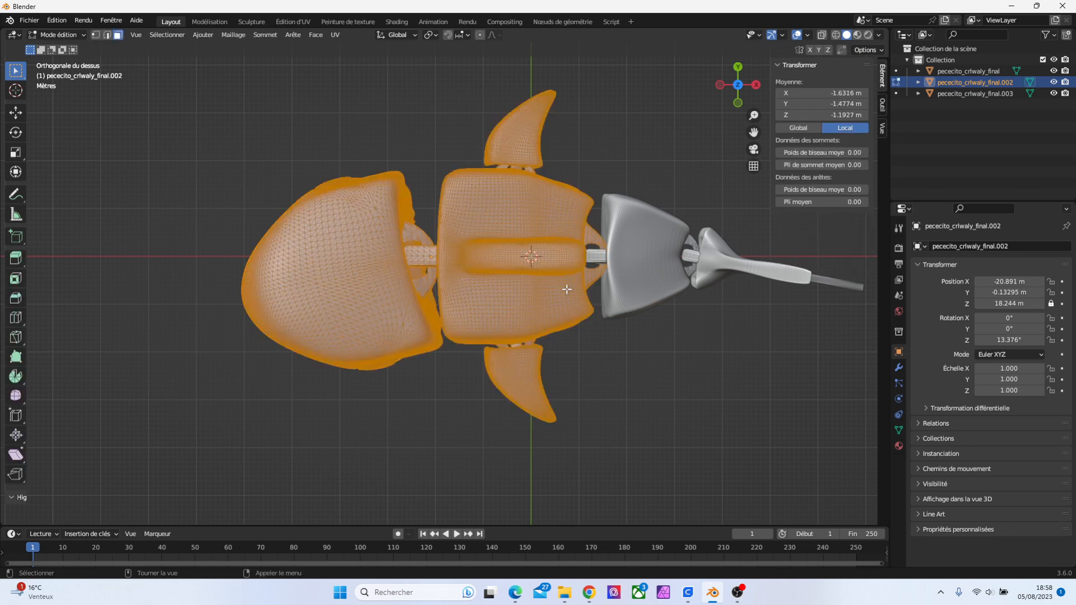
{"action": "key", "text": "g"}
{"action": "key", "text": "x"}
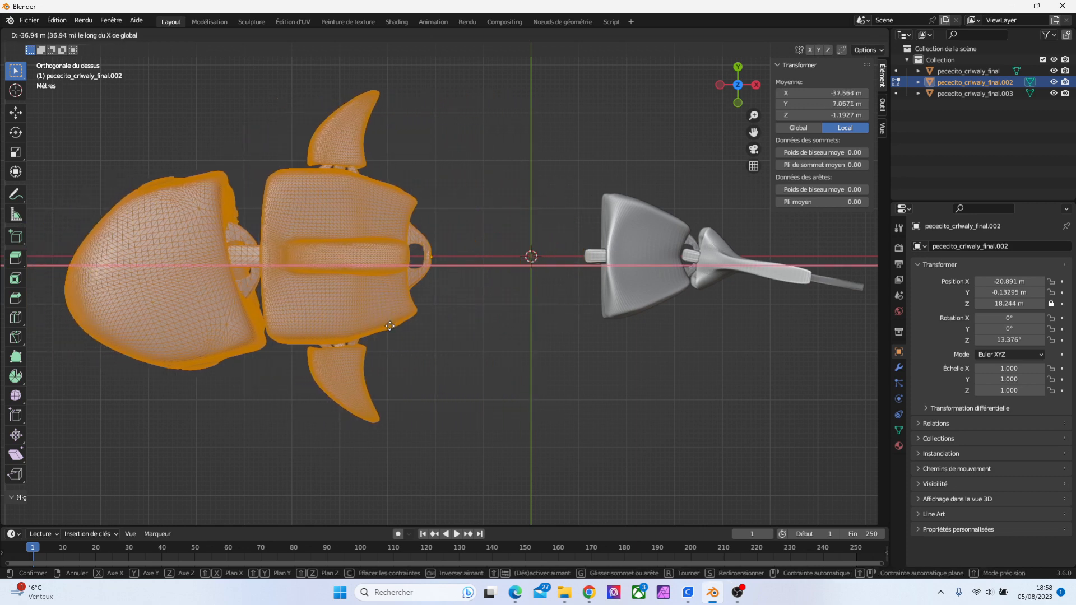
{"action": "left_click", "coordinate": [393, 328]}
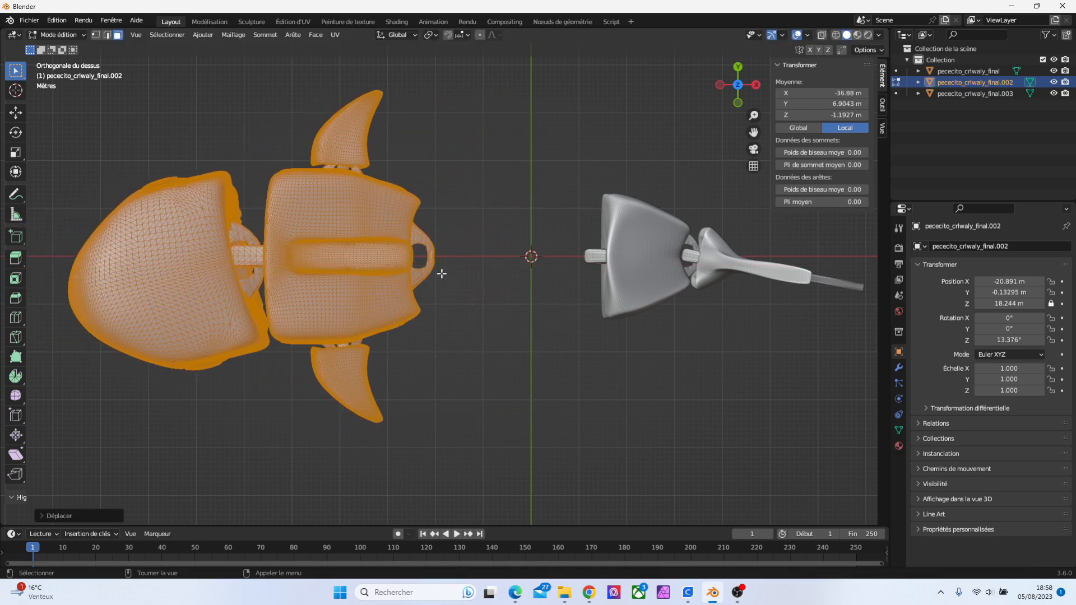
{"action": "key", "text": "Tab"}
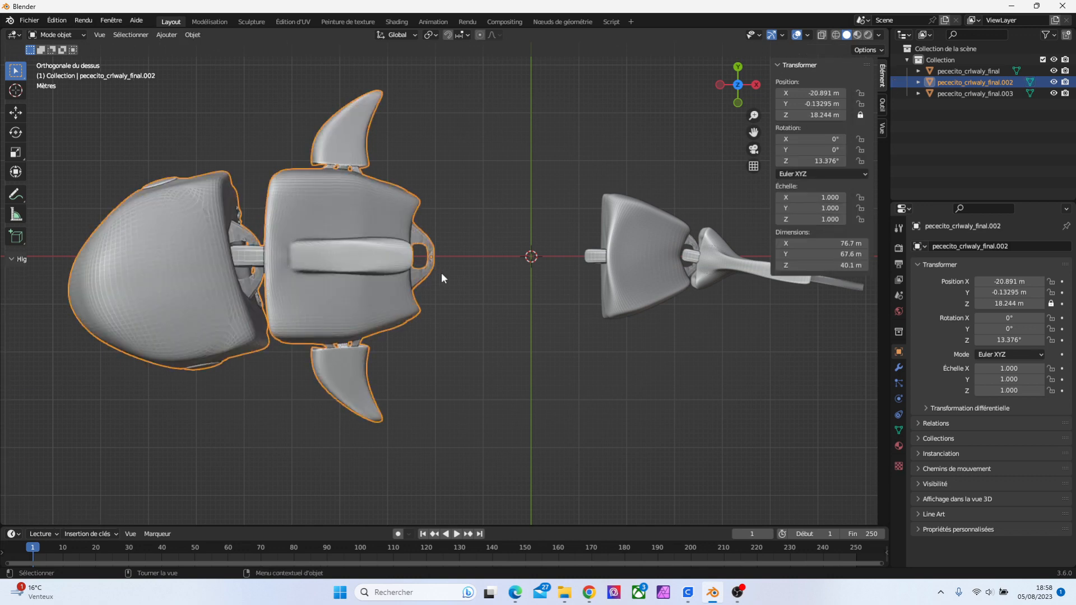
Move the combined head-and-body object along X to about 13.93 m, back toward the rear body segment
{"action": "key", "text": "g"}
{"action": "key", "text": "x"}
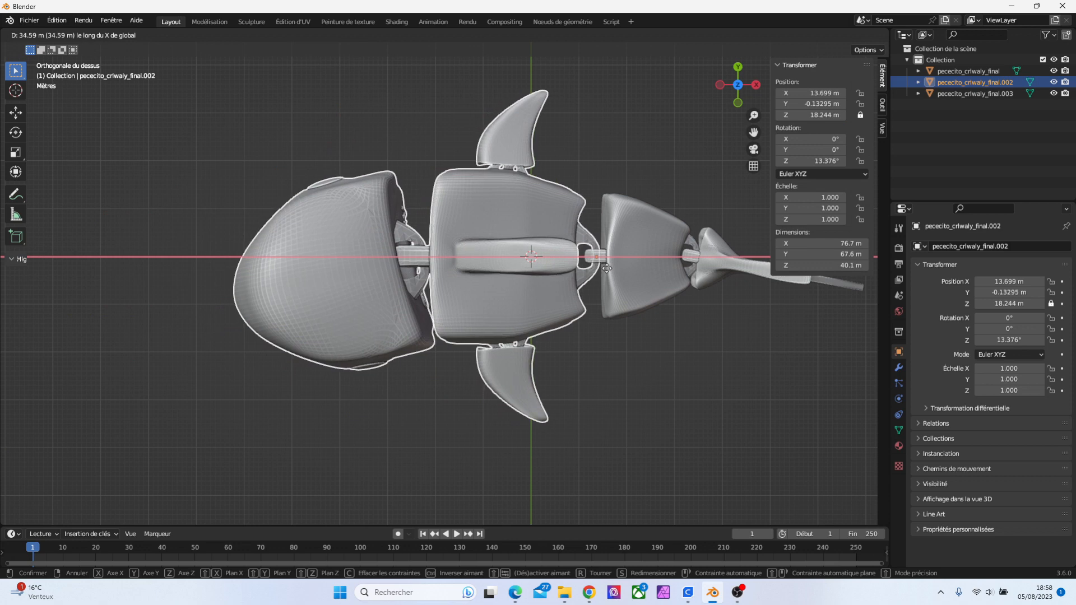
{"action": "left_click", "coordinate": [608, 268]}
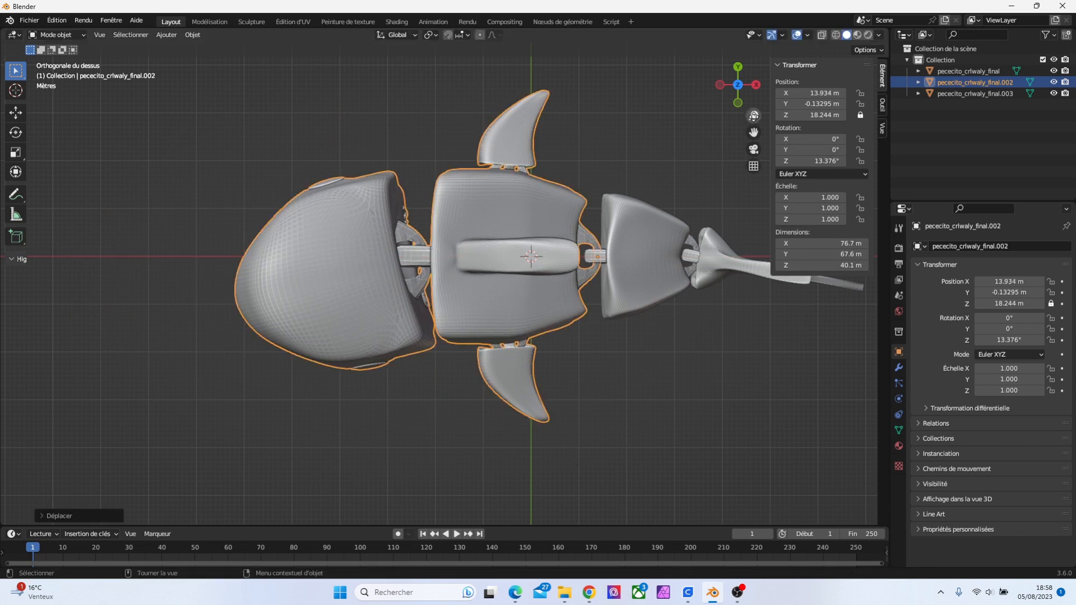
Rotate the head-and-body object around the rear joint to a Z rotation of about 33.07°
{"action": "left_click_drag", "start_coordinate": [753, 115], "coordinate": [753, 84]}
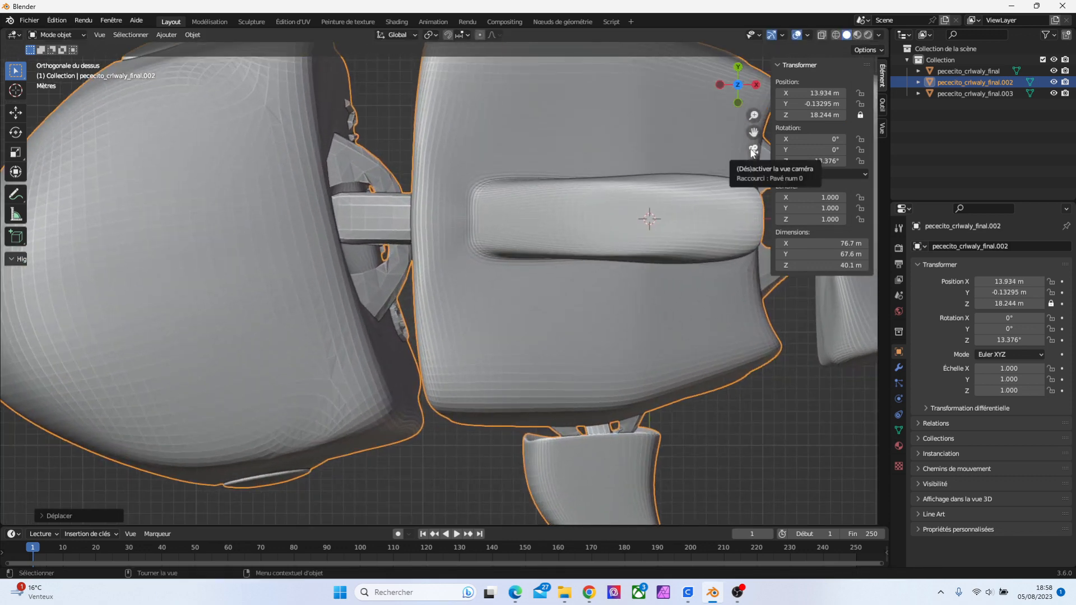
{"action": "left_click_drag", "start_coordinate": [753, 132], "coordinate": [425, 188]}
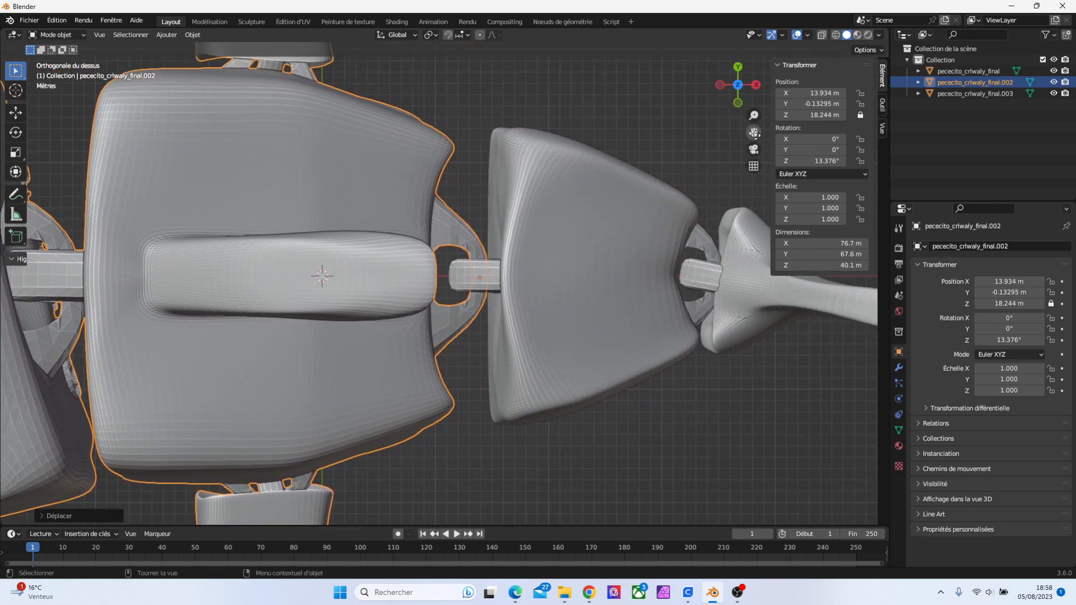
{"action": "left_click_drag", "start_coordinate": [754, 116], "coordinate": [755, 85]}
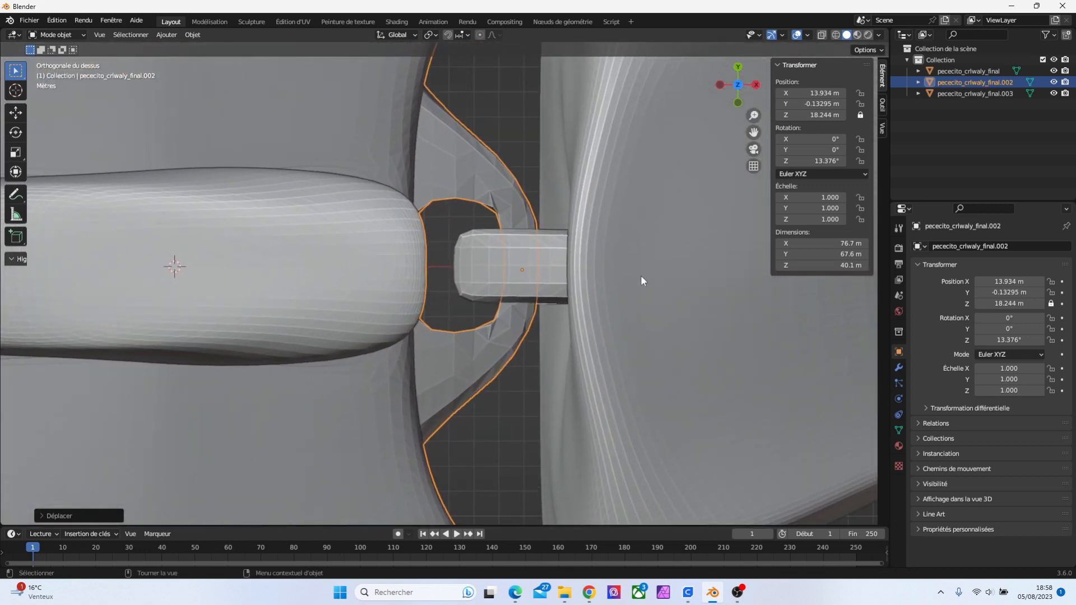
{"action": "key", "text": "r"}
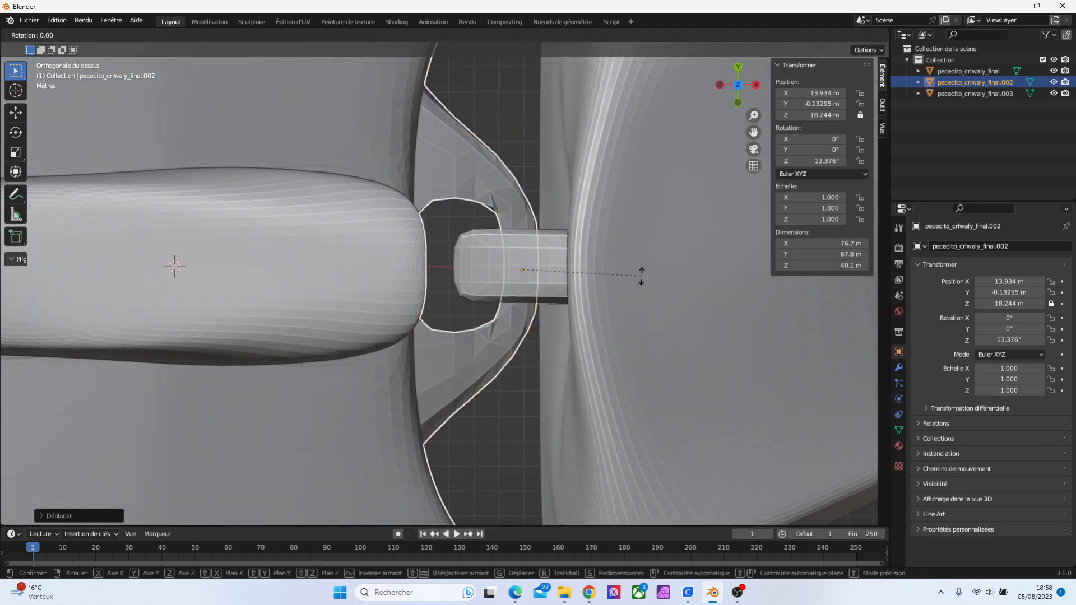
{"action": "left_click", "coordinate": [661, 214]}
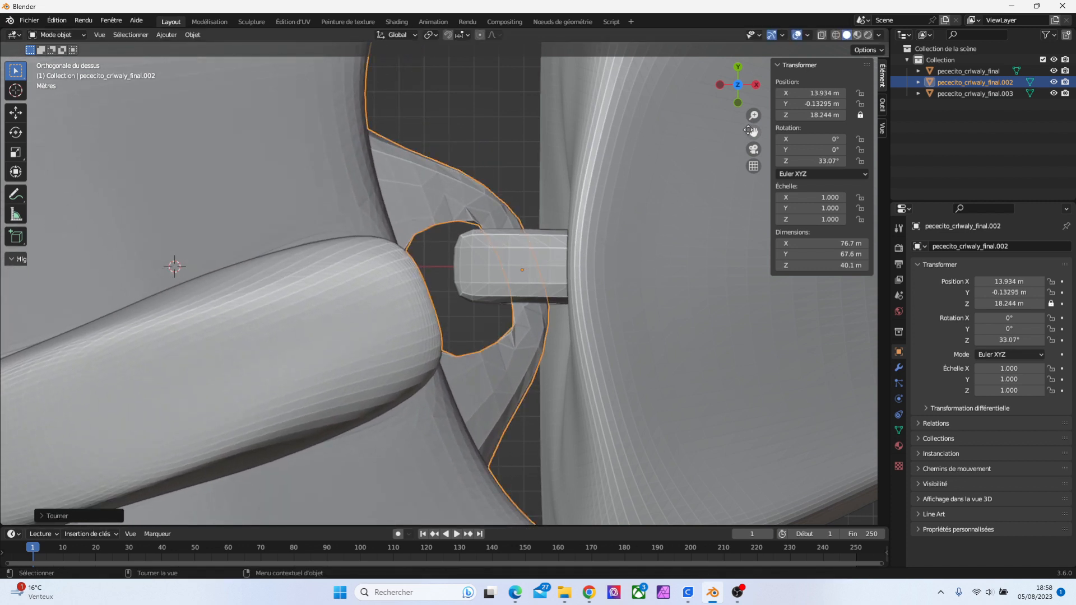
Check the rear joint at an angle and turn the head-and-body object to about 38.06° around Z
{"action": "left_click_drag", "start_coordinate": [750, 131], "coordinate": [746, 95]}
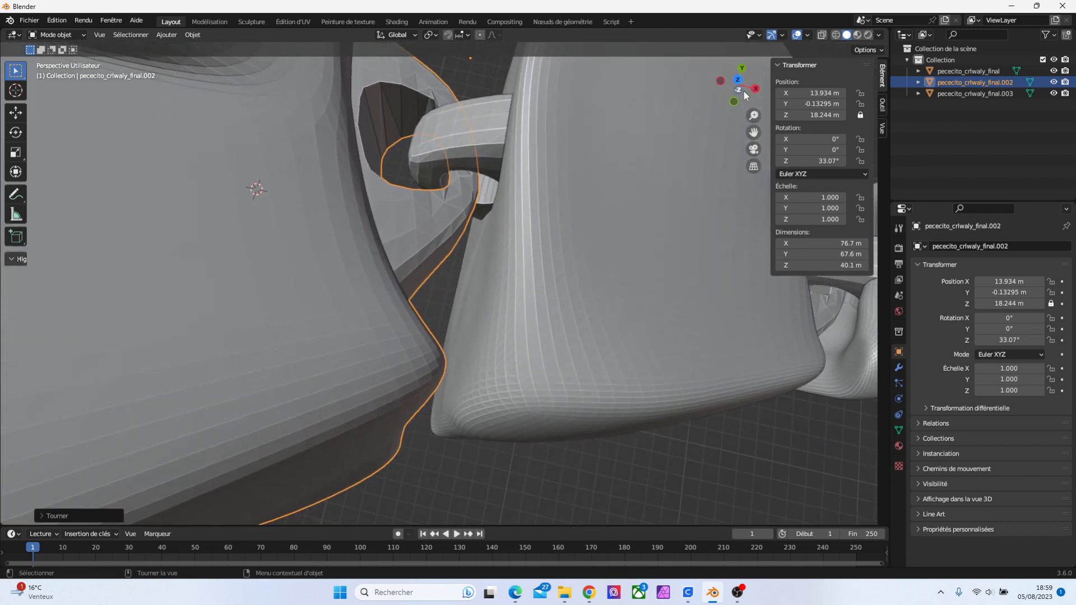
{"action": "key", "text": "r"}
{"action": "key", "text": "z"}
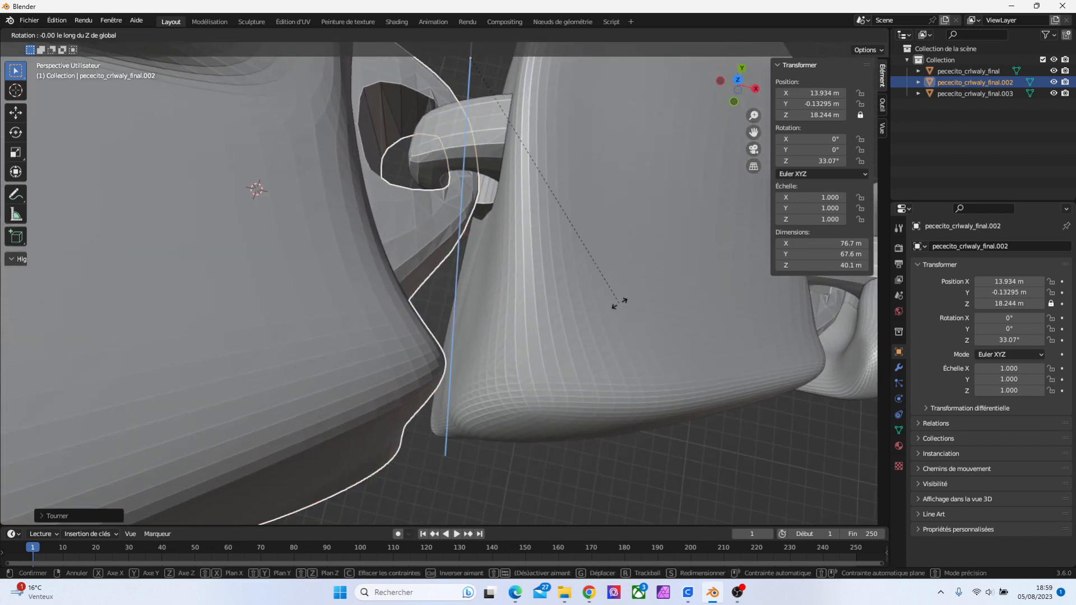
{"action": "left_click", "coordinate": [635, 285]}
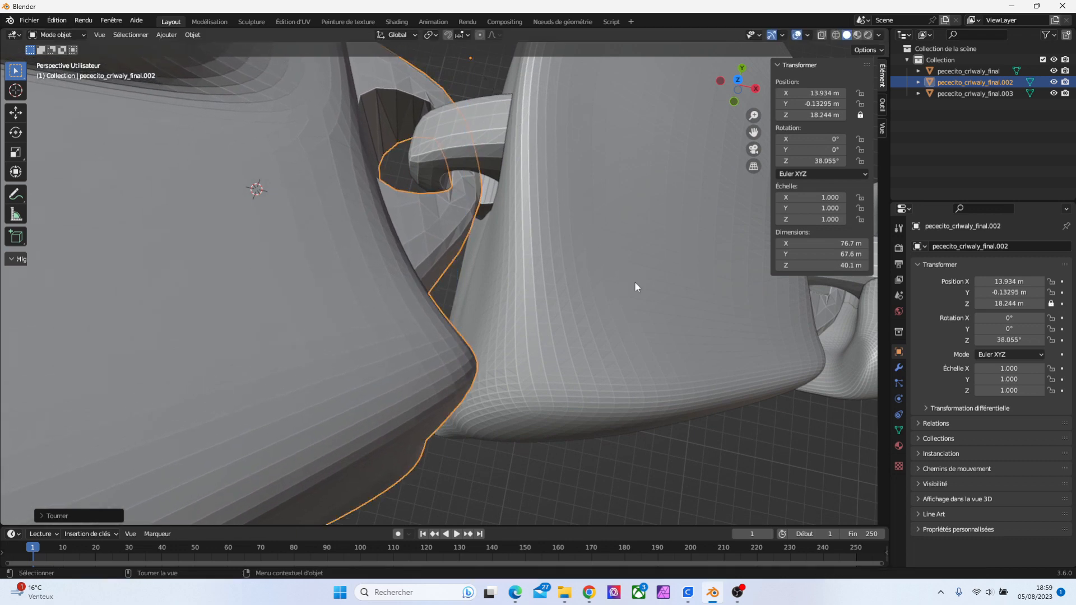
Inspect the rear joint from the opposite side and reduce the head-and-body object's Z rotation to about 31.77°
{"action": "mouse_move", "coordinate": [740, 105]}
{"action": "left_mouse_down"}
{"action": "mouse_move", "coordinate": [715, 125]}
{"action": "mouse_move", "coordinate": [702, 164]}
{"action": "mouse_move", "coordinate": [711, 112]}
{"action": "mouse_move", "coordinate": [748, 98]}
{"action": "left_mouse_up"}
{"action": "key", "text": "r"}
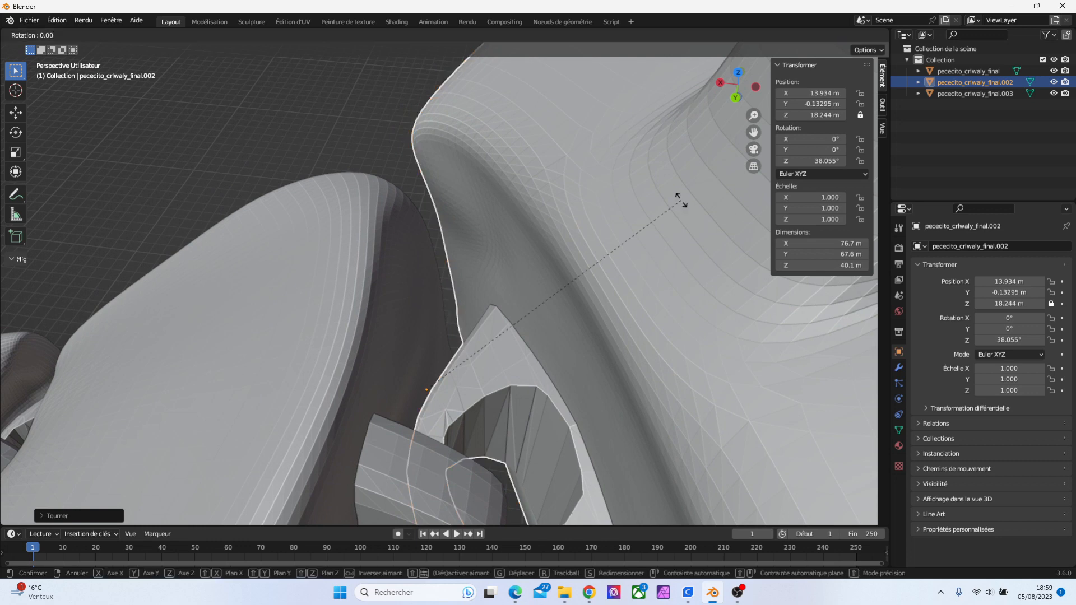
{"action": "key", "text": "z"}
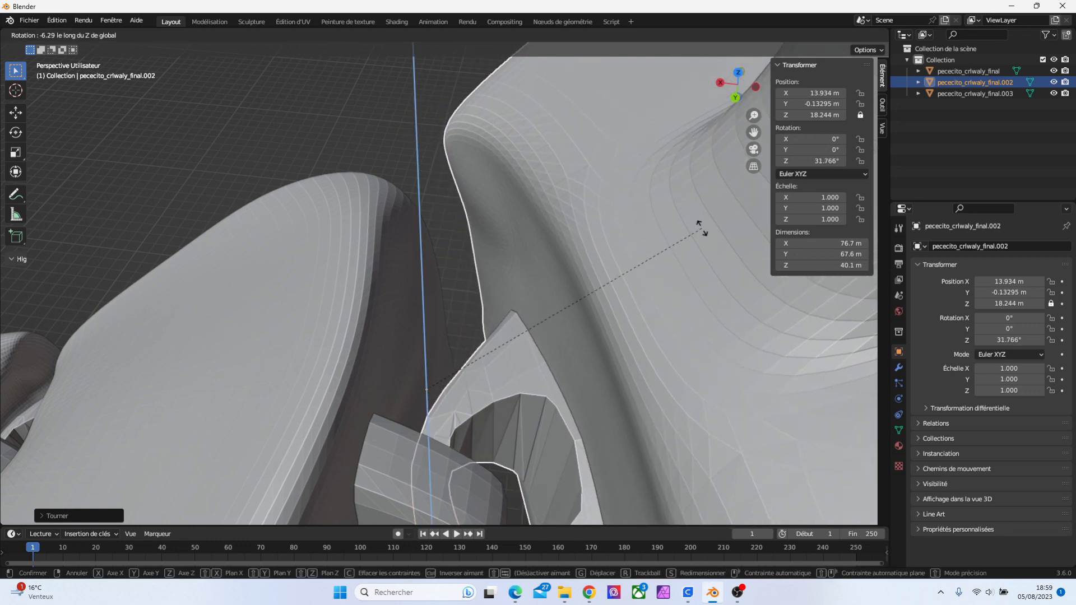
{"action": "left_click", "coordinate": [704, 230]}
Move the head-and-body object along X to about 15.72 m and check the loop clearance at the rear joint
{"action": "left_click_drag", "start_coordinate": [753, 133], "coordinate": [767, 48]}
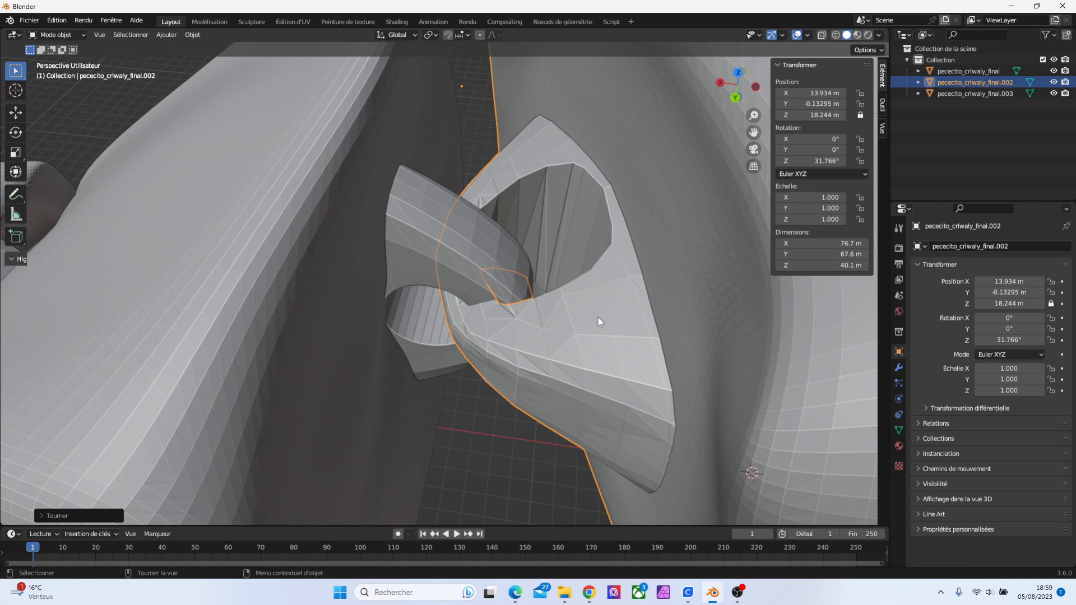
{"action": "key", "text": "g"}
{"action": "key", "text": "x"}
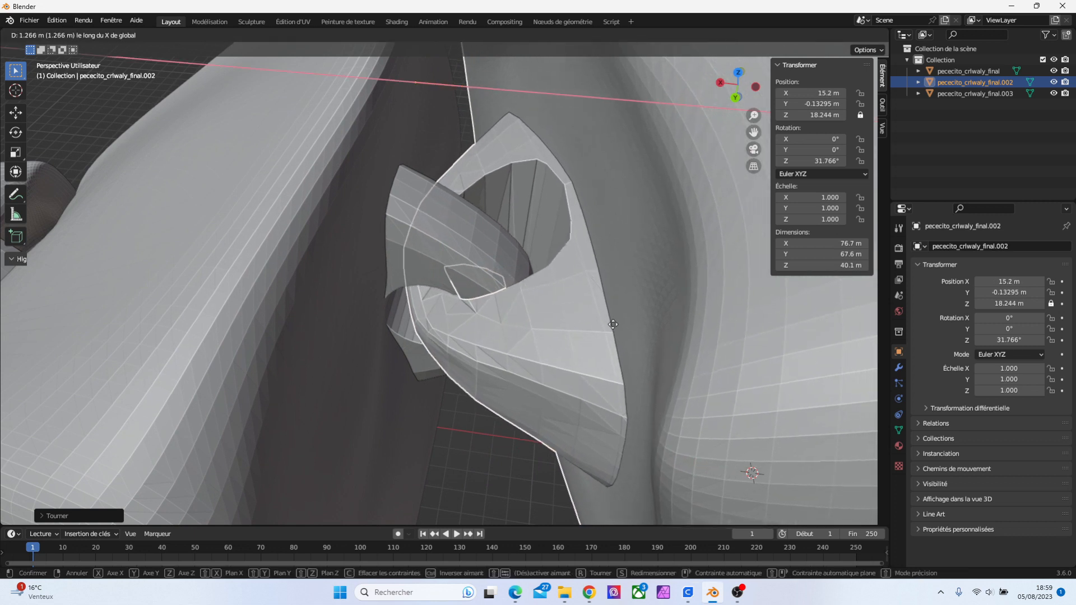
{"action": "left_click", "coordinate": [616, 311]}
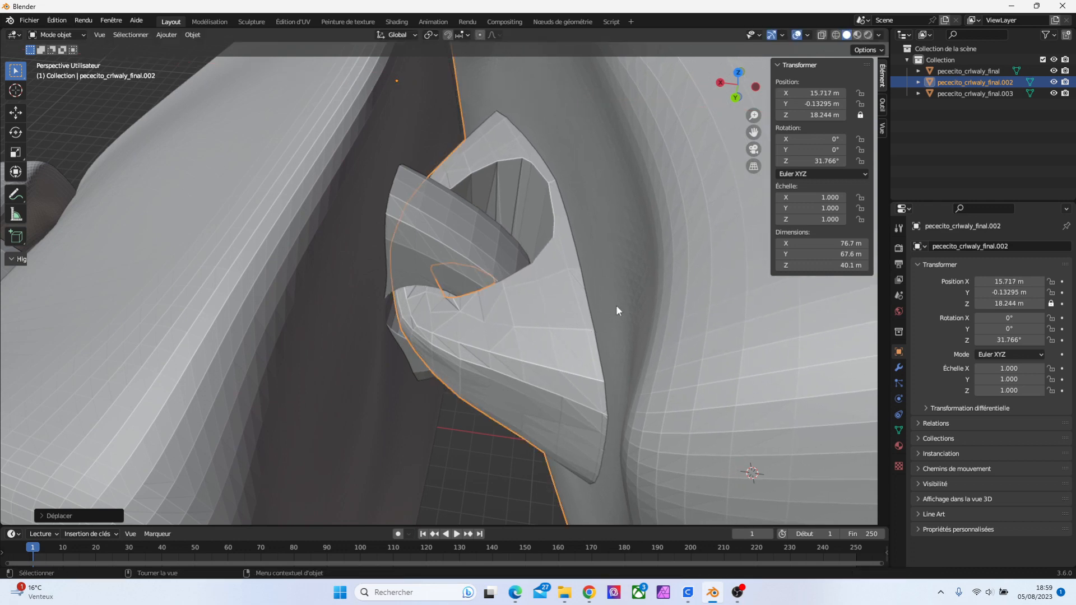
{"action": "mouse_move", "coordinate": [749, 99]}
{"action": "left_mouse_down"}
{"action": "mouse_move", "coordinate": [729, 112]}
{"action": "mouse_move", "coordinate": [749, 104]}
{"action": "left_mouse_up"}
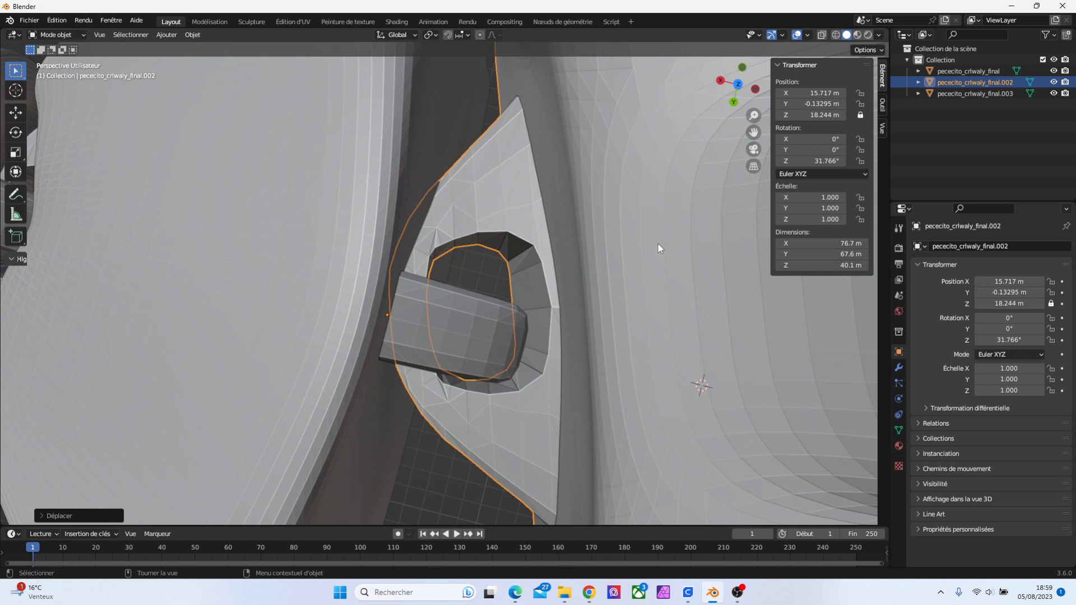
Move the head-and-body object along Y to about 0.56 m at the rear joint
{"action": "key", "text": "g"}
{"action": "key", "text": "y"}
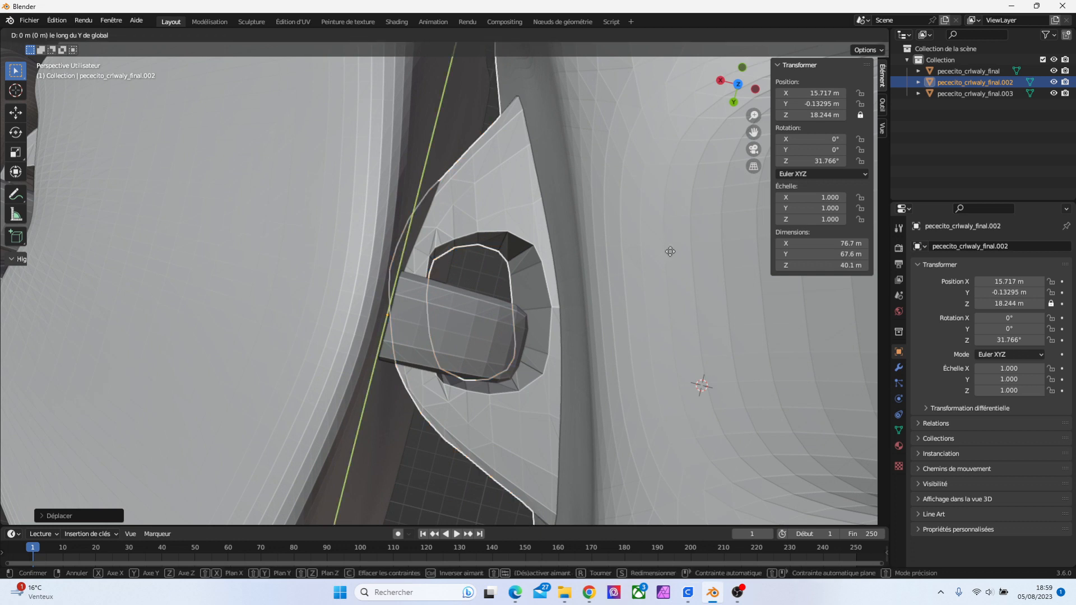
{"action": "left_click", "coordinate": [684, 285]}
From the top view, reposition the head-and-body object to about X 14.93 m, Y 0.47 m and check the joint clearance
{"action": "key", "text": "KP_7"}
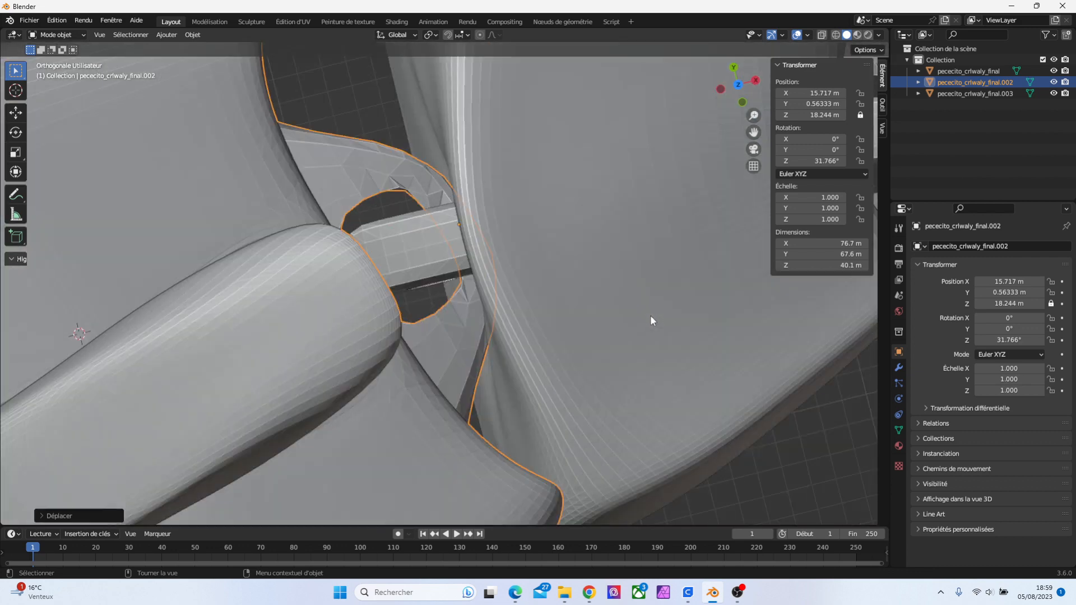
{"action": "key", "text": "g"}
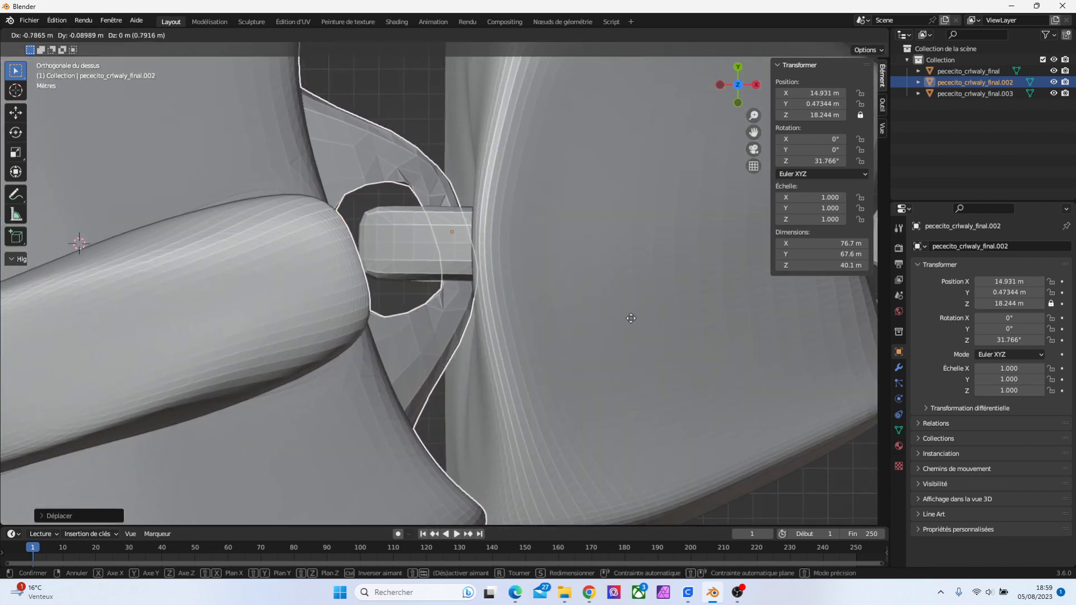
{"action": "left_click", "coordinate": [631, 317]}
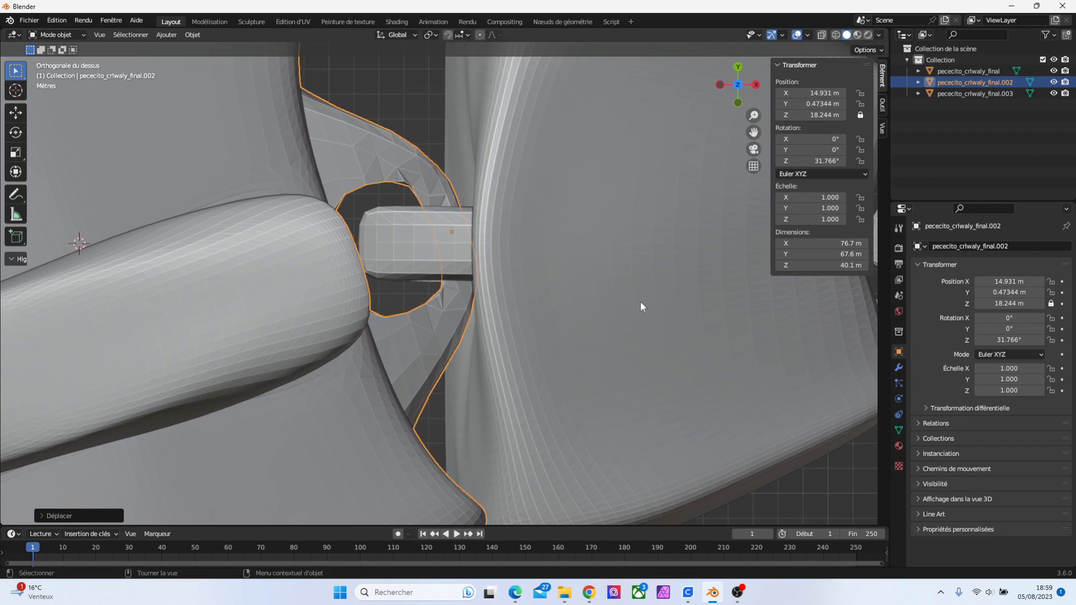
{"action": "left_click_drag", "start_coordinate": [746, 106], "coordinate": [736, 213]}
{"action": "key", "text": "KP_7"}
{"action": "left_click_drag", "start_coordinate": [754, 114], "coordinate": [753, 224]}
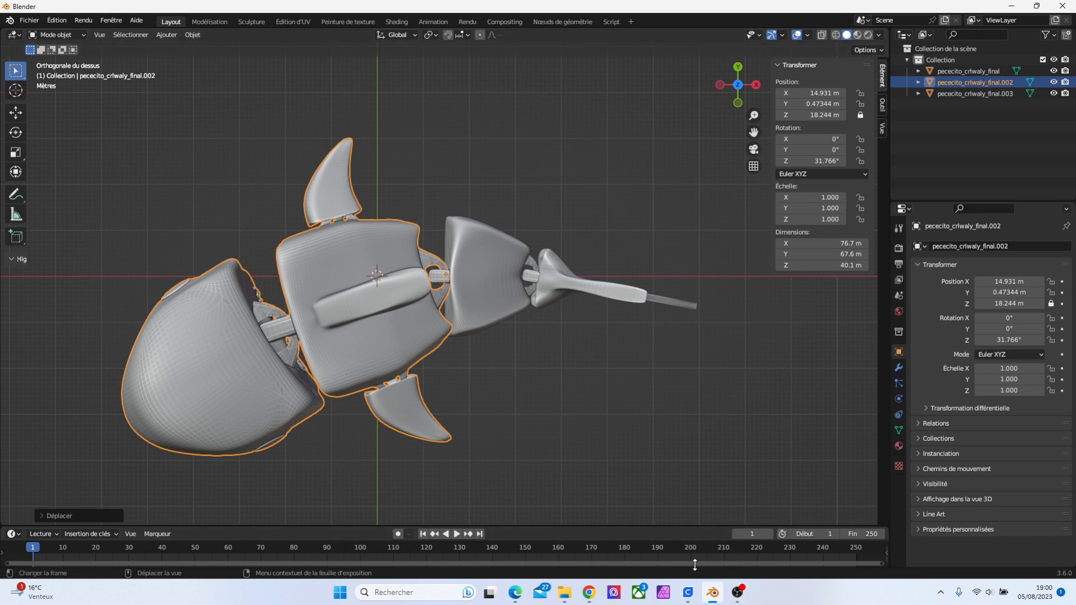
Switch to UltiMaker Cura to examine the whale gift with its round 69 medallion, and return to Blender
{"action": "left_click", "coordinate": [687, 592]}
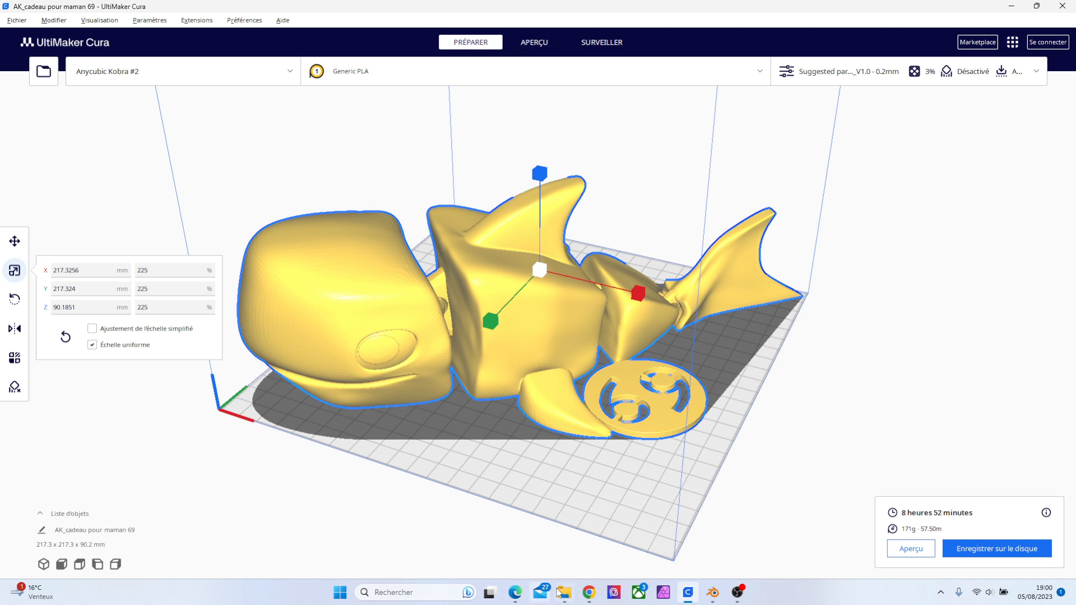
{"action": "mouse_move", "coordinate": [591, 597]}
{"action": "left_click", "coordinate": [712, 593]}
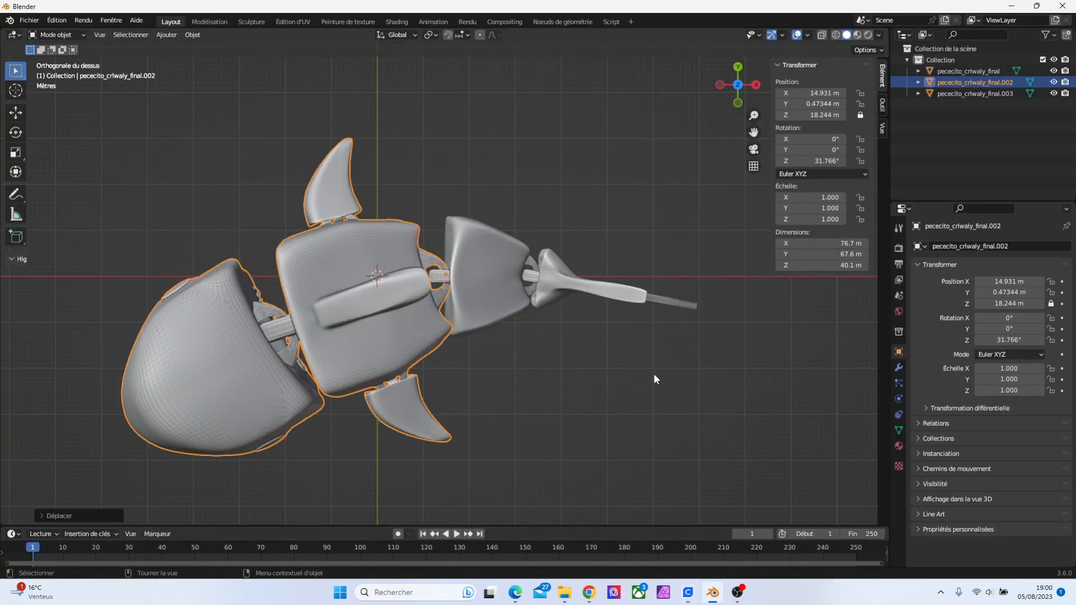
Deselect the head-and-body object and bring up the available file import formats
{"action": "left_click", "coordinate": [608, 365]}
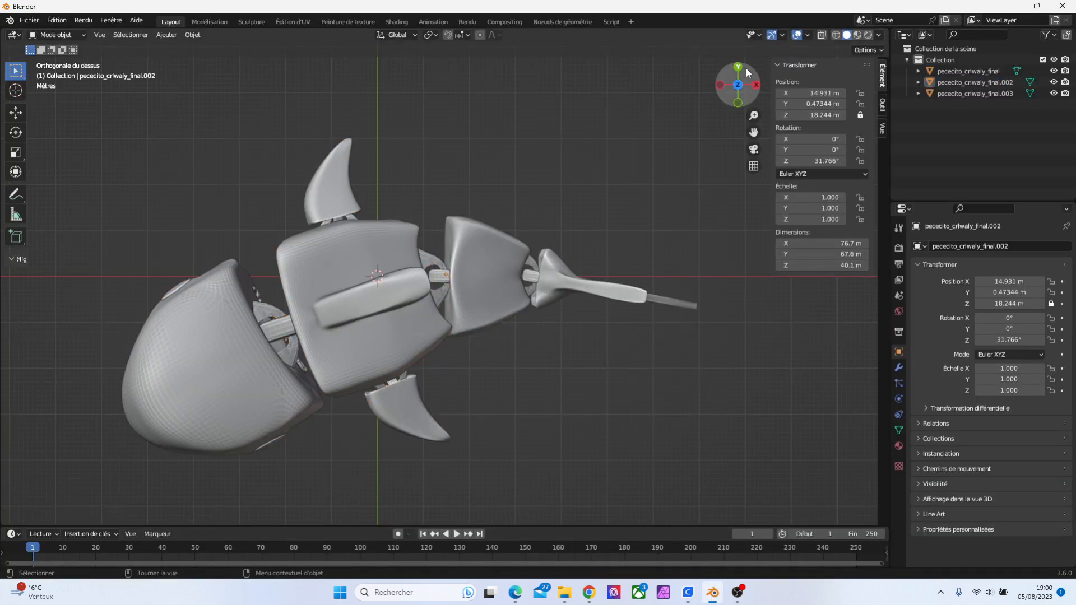
{"action": "left_click_drag", "start_coordinate": [751, 97], "coordinate": [734, 75]}
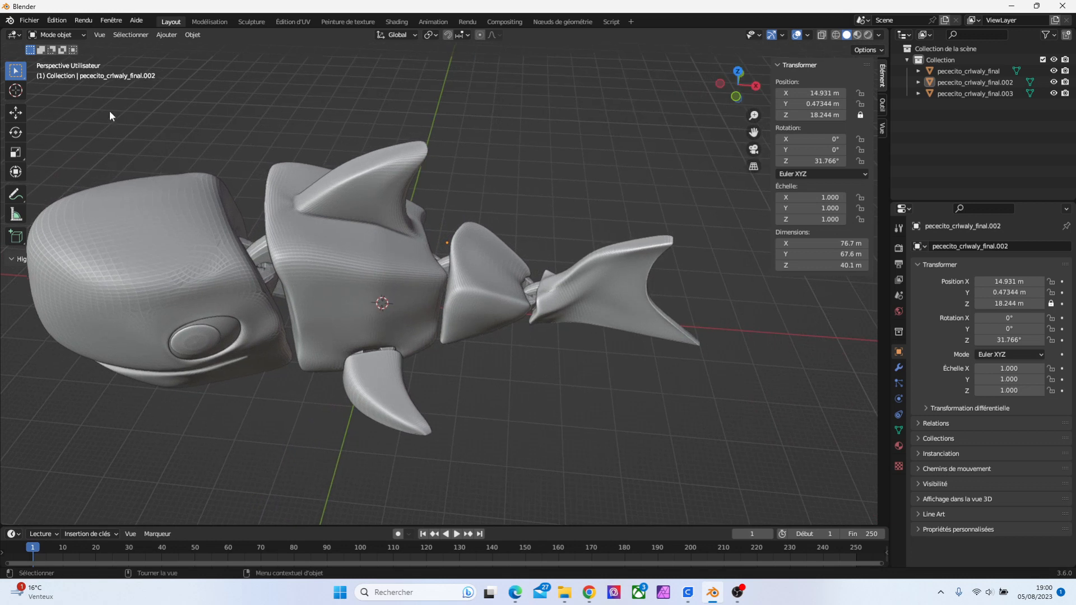
{"action": "left_click", "coordinate": [29, 20]}
{"action": "left_click", "coordinate": [28, 21]}
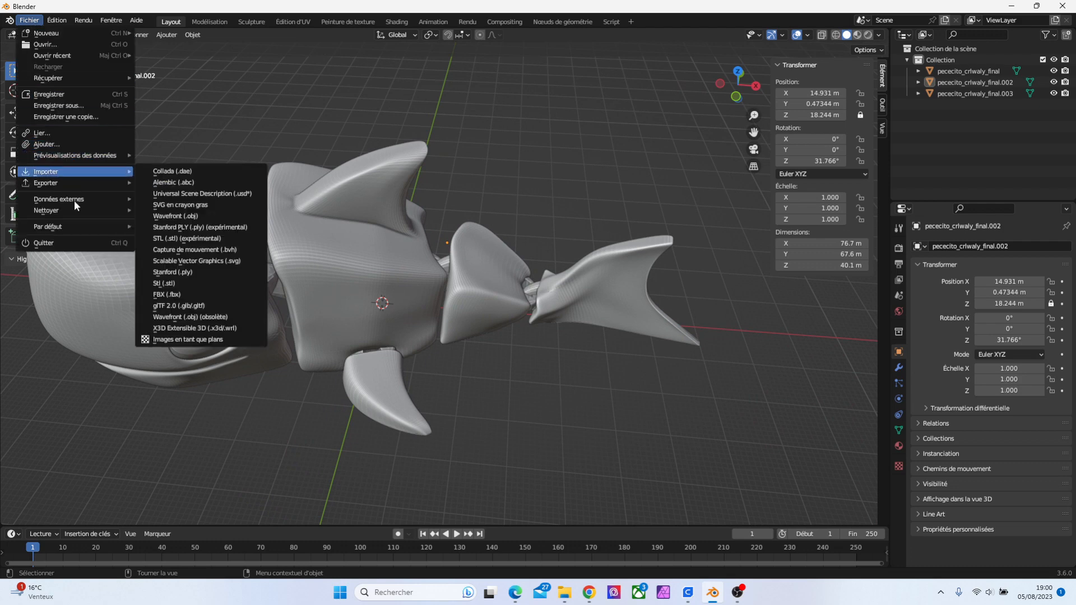
Start an STL export of the fish model and choose the folder S:\Graphisme 2023\3D Print
{"action": "mouse_move", "coordinate": [80, 182]}
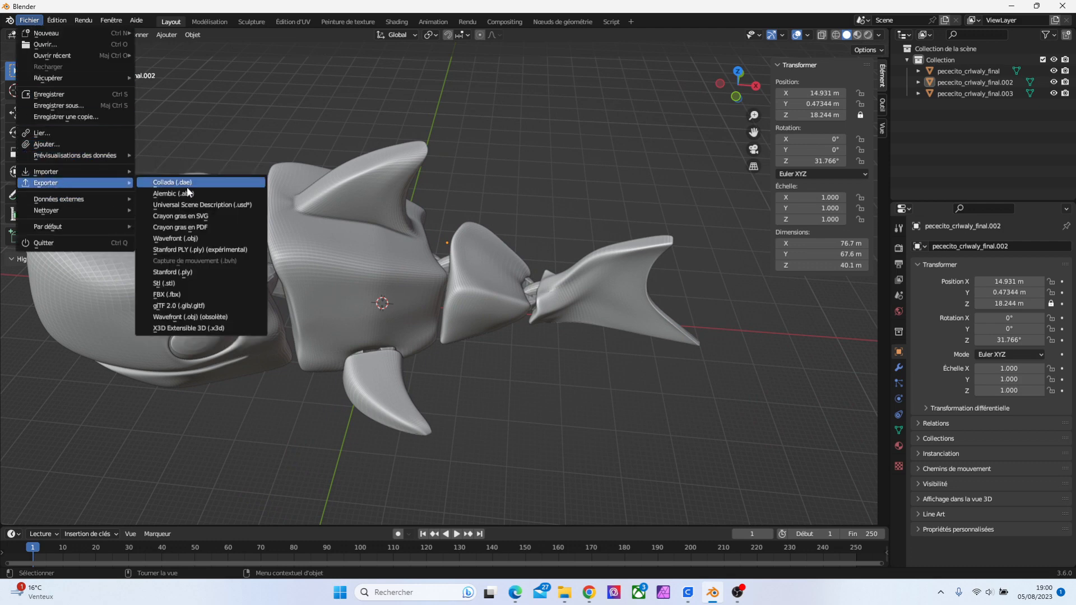
{"action": "left_click", "coordinate": [168, 283]}
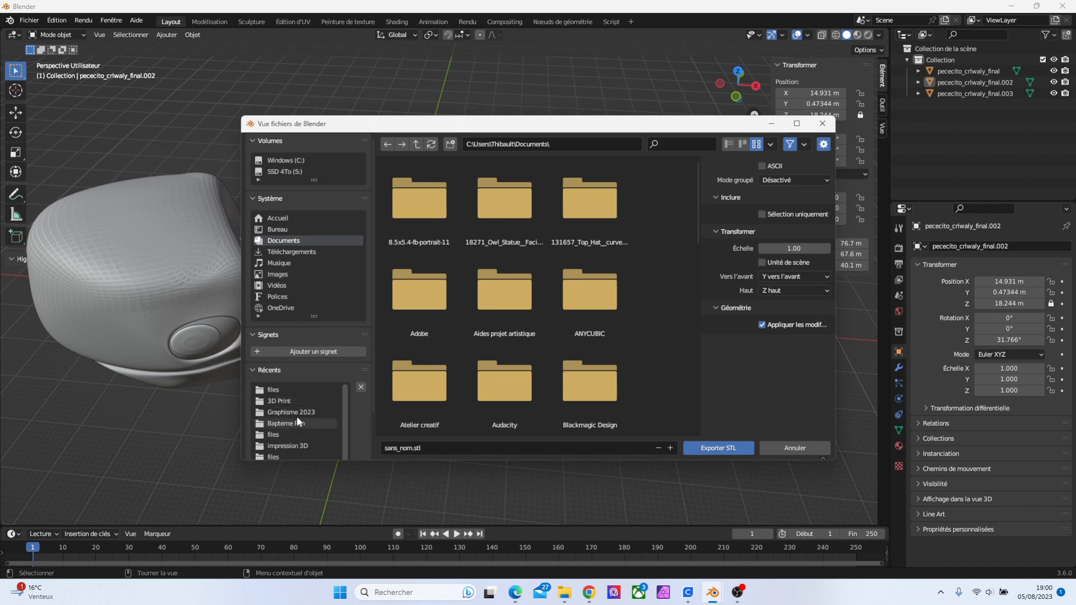
{"action": "left_click", "coordinate": [297, 447]}
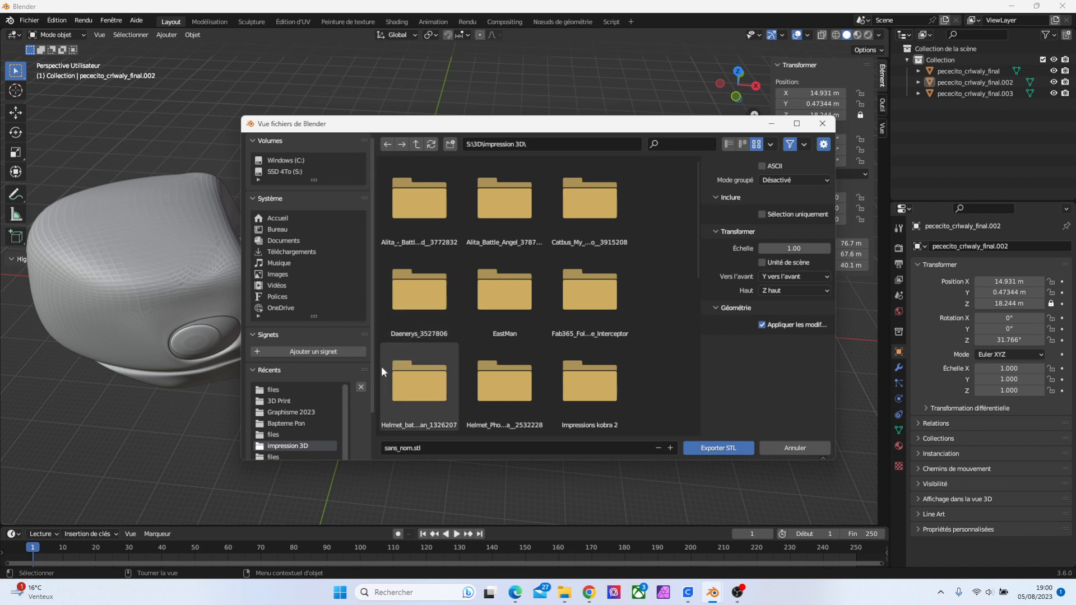
{"action": "left_click", "coordinate": [295, 412]}
{"action": "left_click", "coordinate": [437, 213]}
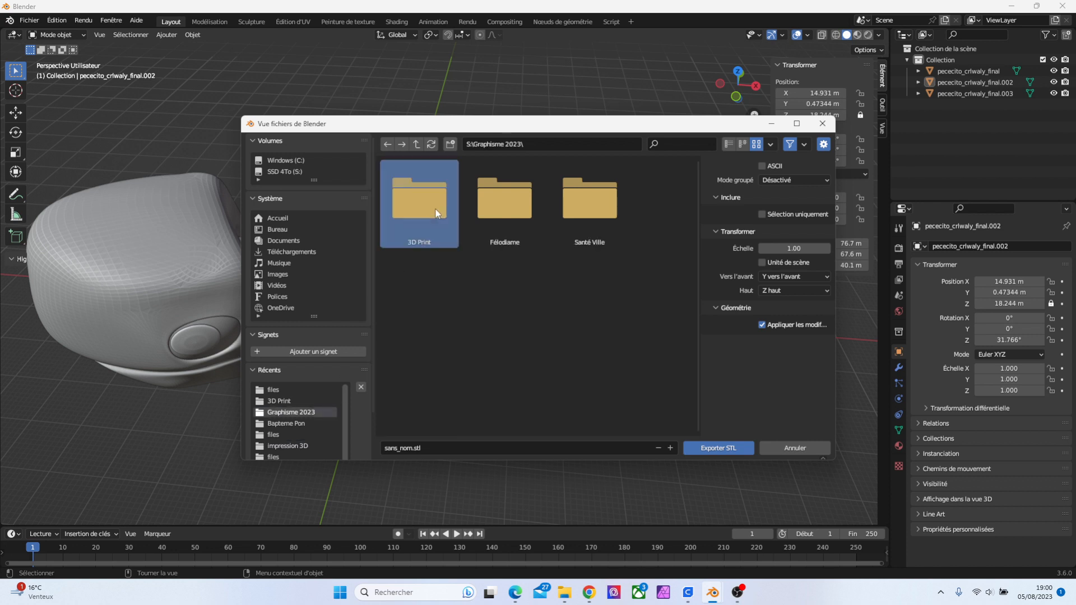
{"action": "double_click", "coordinate": [437, 212]}
Name the STL file poisson and export it
{"action": "left_click", "coordinate": [421, 447]}
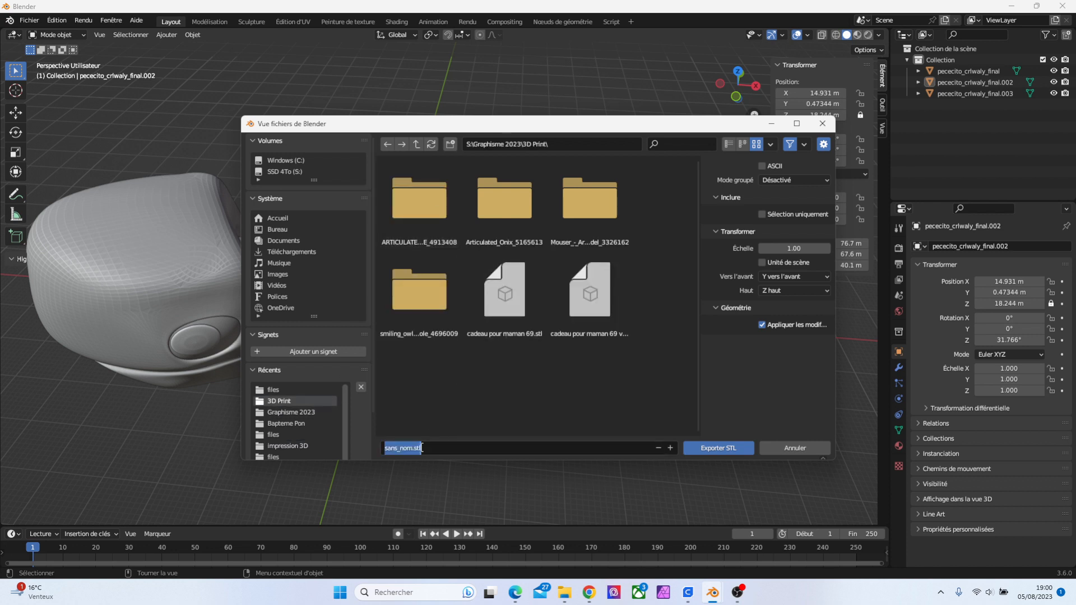
{"action": "type", "text": "po"}
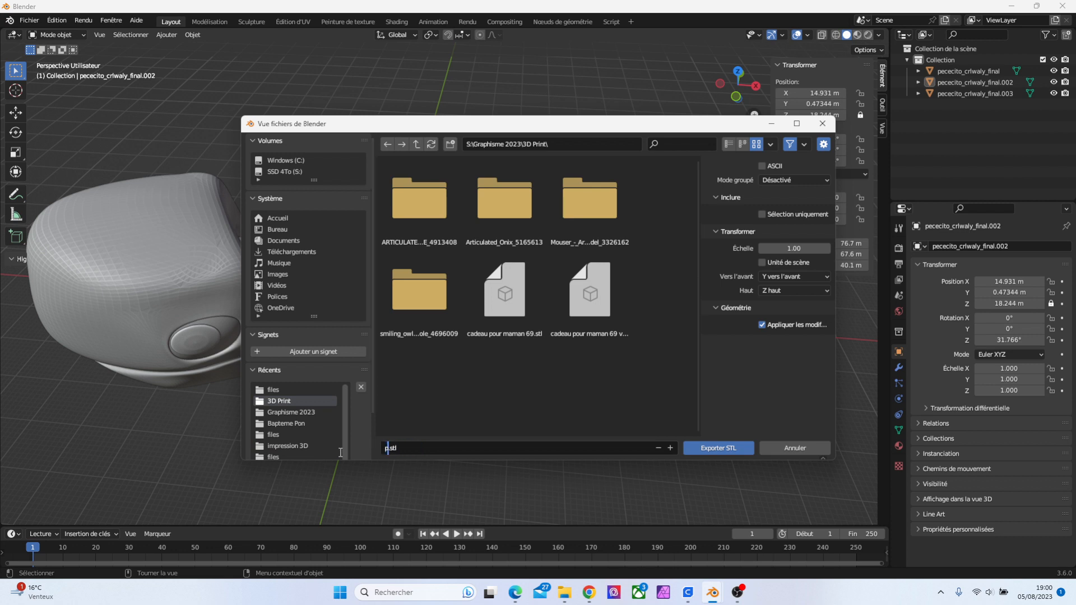
{"action": "type", "text": "isson"}
{"action": "left_click", "coordinate": [709, 447]}
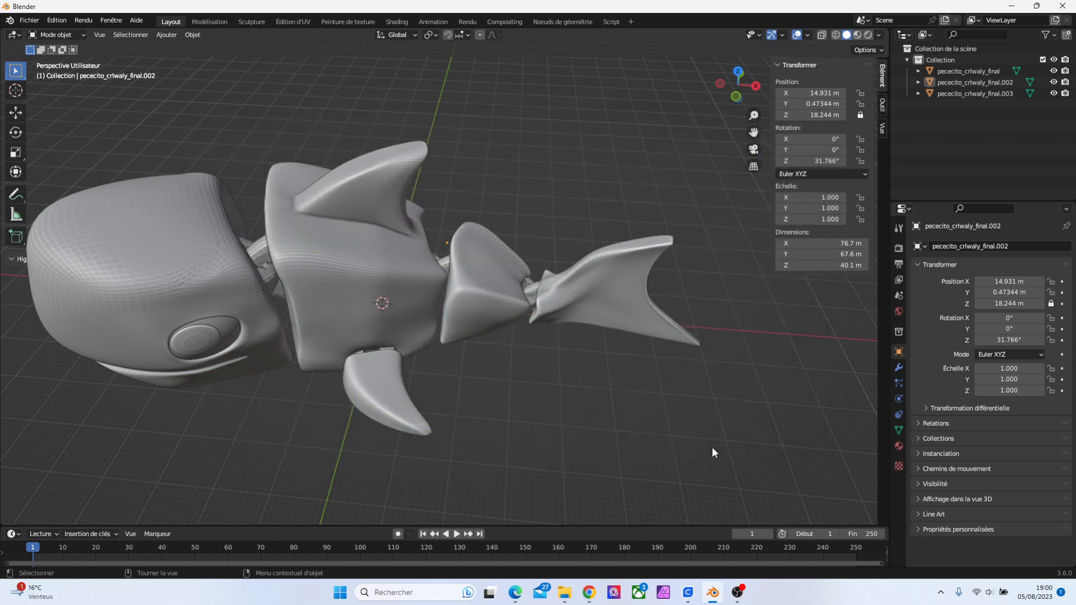
Switch to File Explorer and load poisson from the 3D Print folder into the open UltiMaker Cura project
{"action": "left_click", "coordinate": [564, 595]}
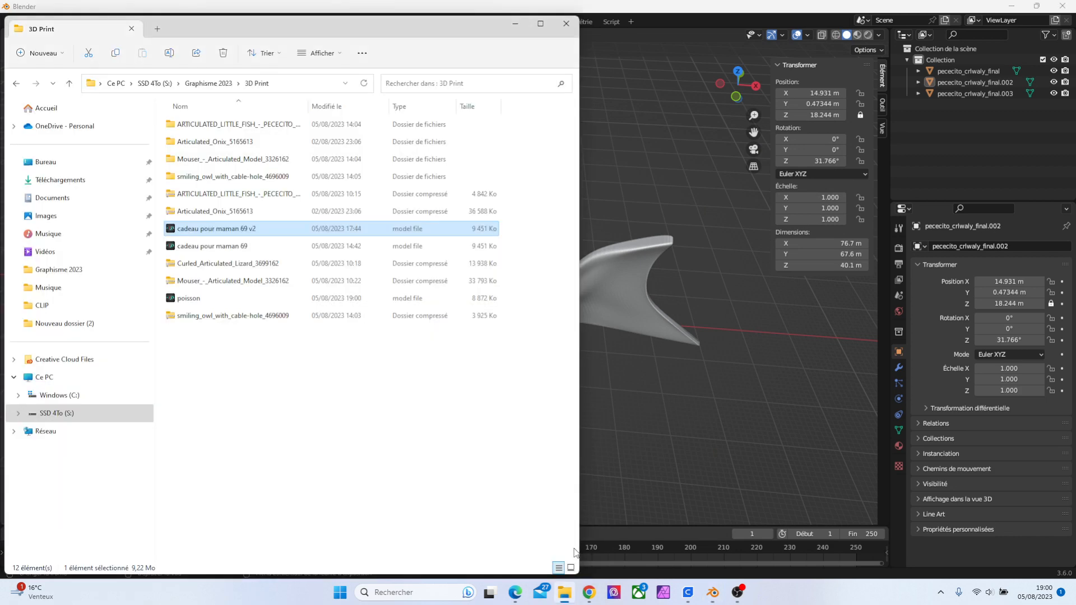
{"action": "left_click", "coordinate": [190, 300]}
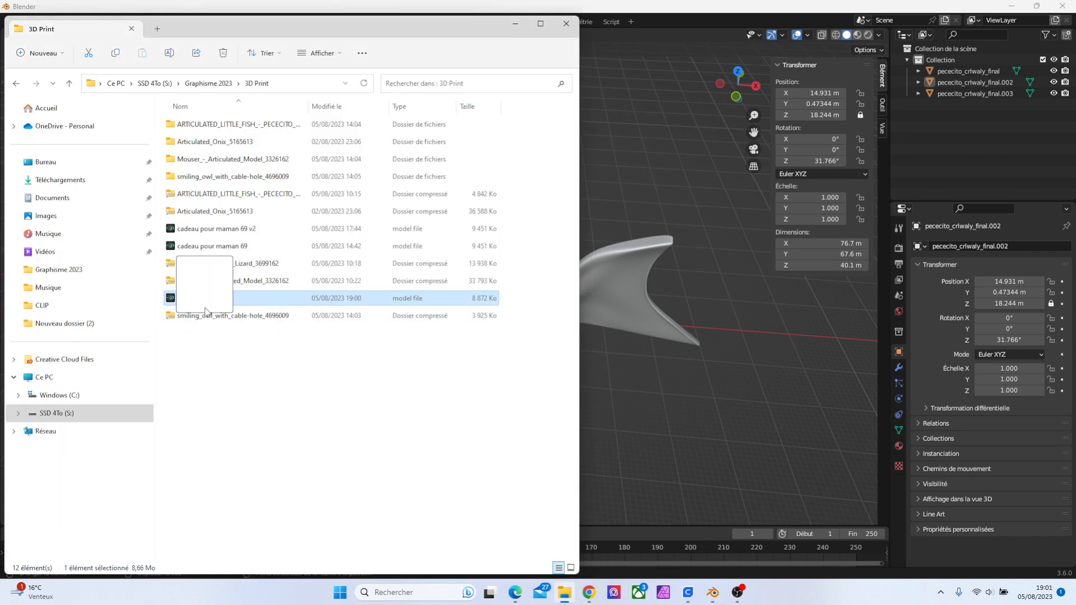
{"action": "mouse_move", "coordinate": [688, 596]}
{"action": "left_click_drag", "start_coordinate": [688, 598], "coordinate": [566, 350]}
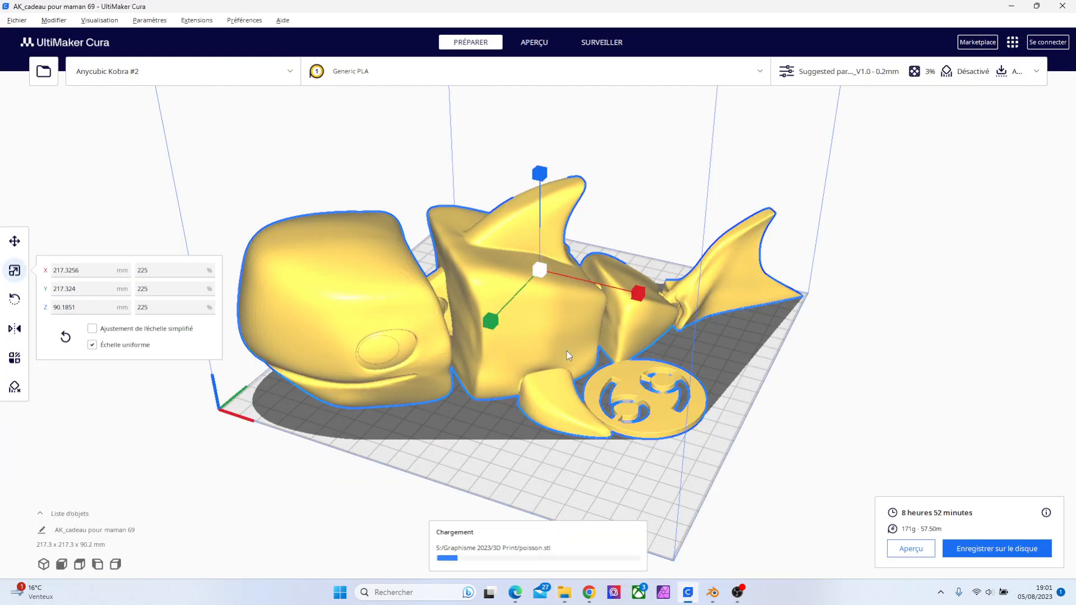
{"action": "left_click", "coordinate": [842, 303]}
{"action": "left_click", "coordinate": [611, 317]}
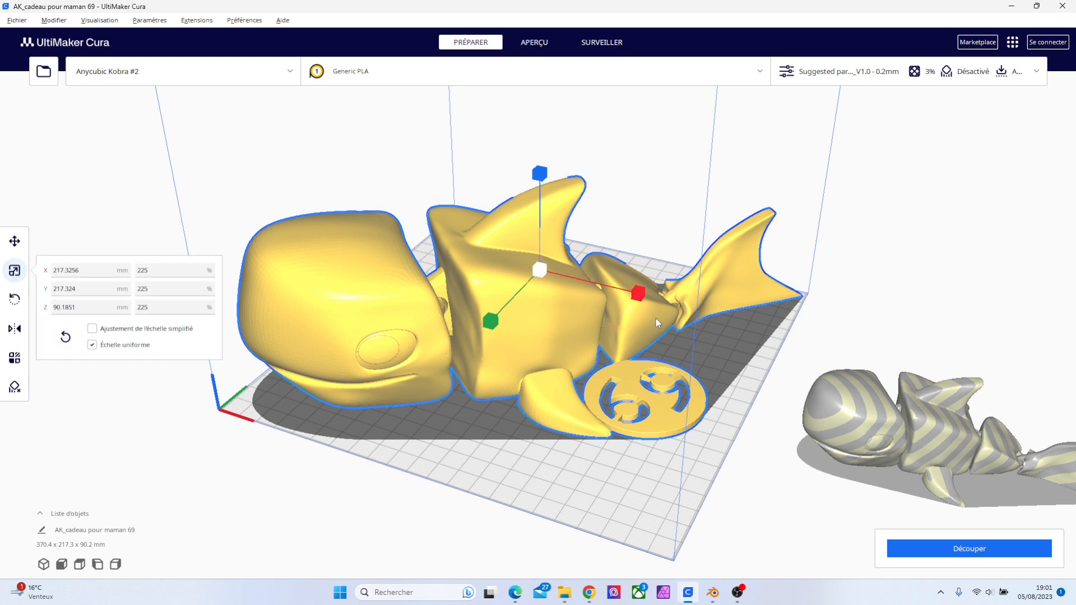
Scale the newly imported striped fish uniformly to 225 %
{"action": "left_click", "coordinate": [840, 415]}
{"action": "left_click", "coordinate": [491, 288]}
{"action": "left_click", "coordinate": [871, 415]}
{"action": "double_click", "coordinate": [175, 268]}
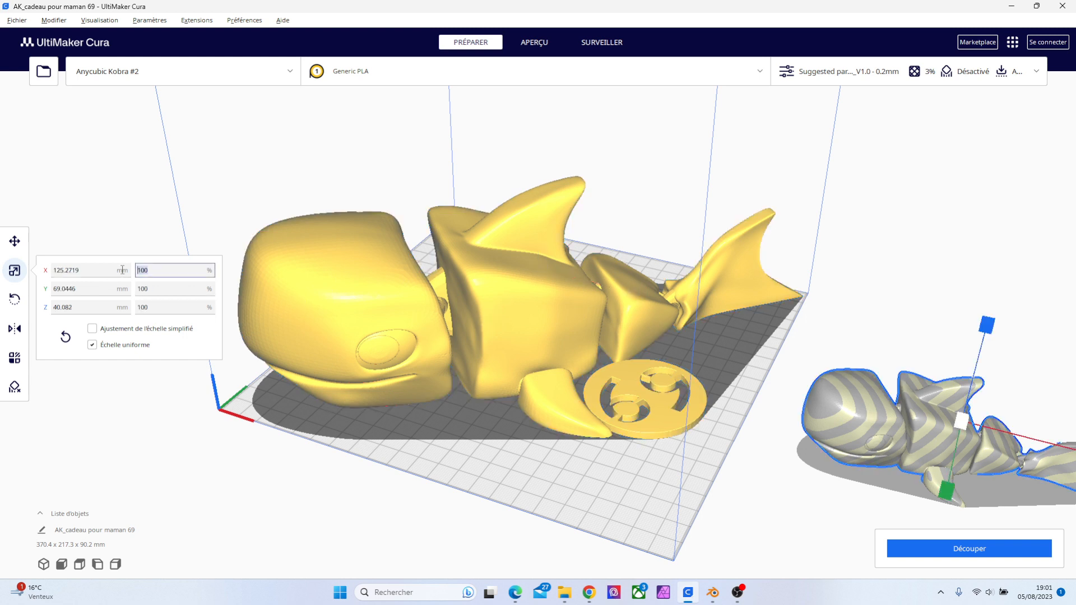
{"action": "type", "text": "225"}
{"action": "left_click", "coordinate": [140, 287]}
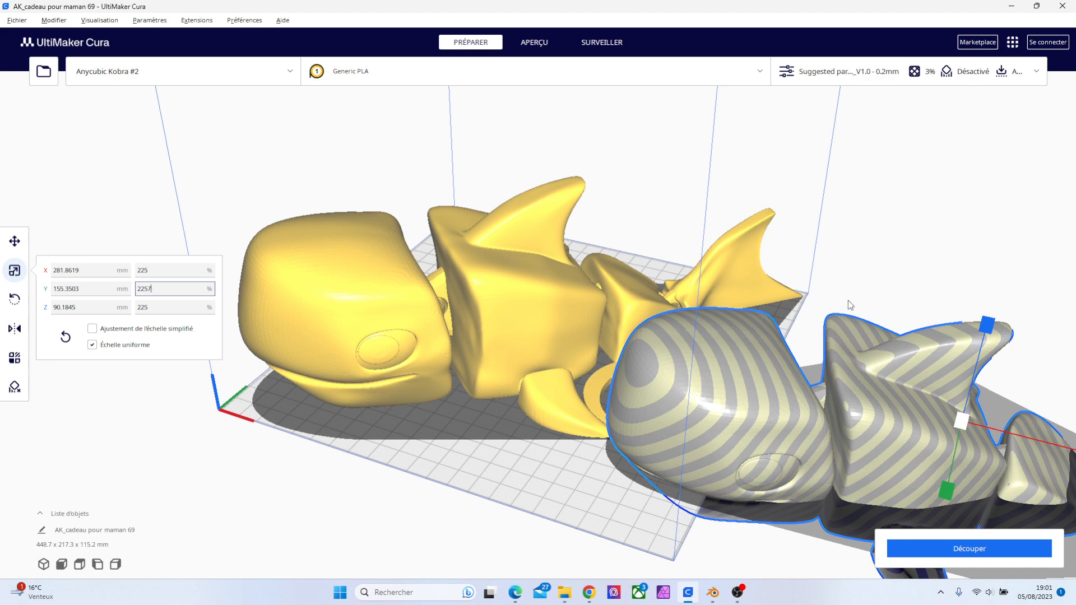
{"action": "key", "text": "Return"}
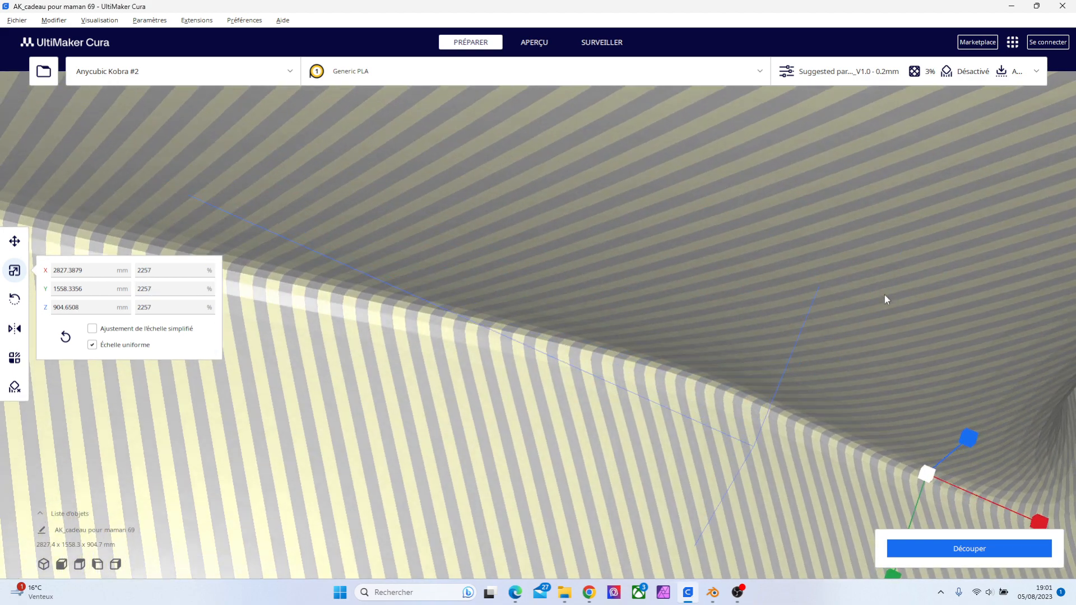
{"action": "scroll", "coordinate": [906, 292], "scroll_direction": "down", "scroll_amount": 6}
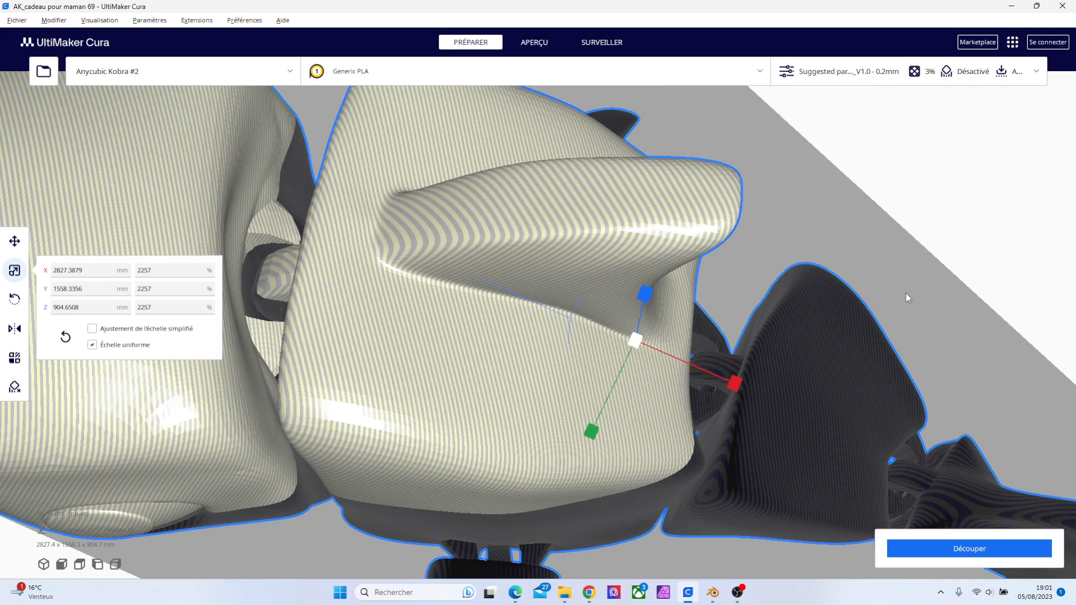
{"action": "left_click", "coordinate": [918, 260]}
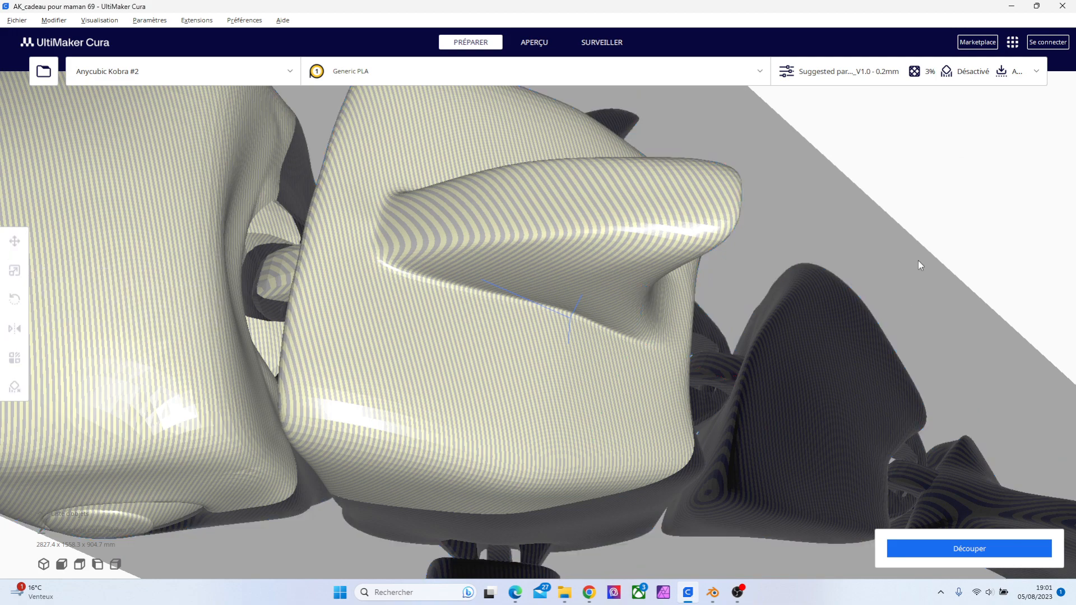
{"action": "right_click_drag", "start_coordinate": [944, 231], "coordinate": [945, 118]}
{"action": "scroll", "coordinate": [775, 157], "scroll_direction": "up", "scroll_amount": 5}
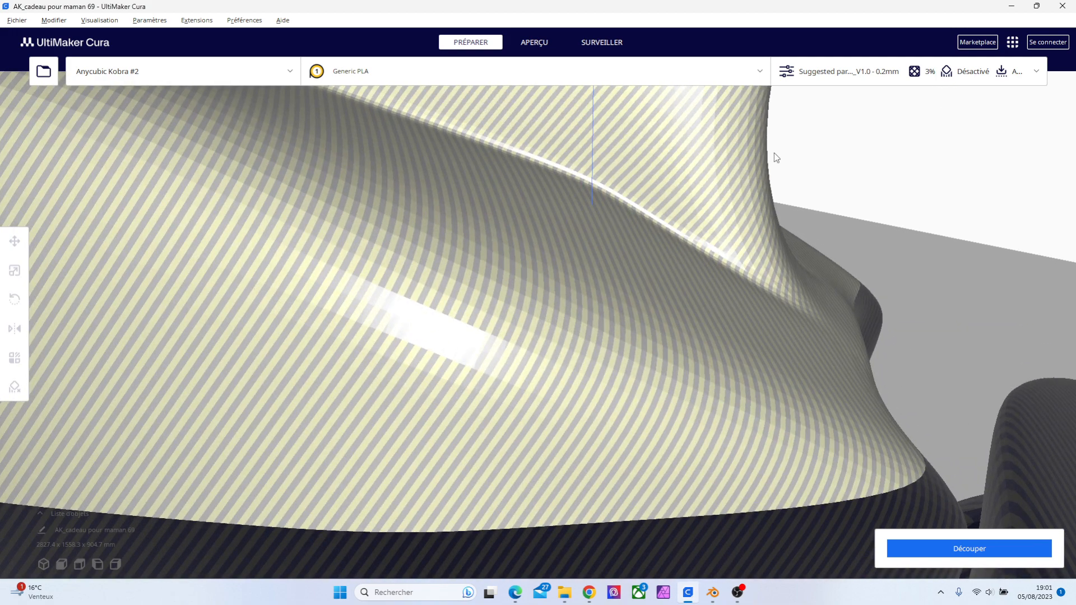
{"action": "scroll", "coordinate": [776, 157], "scroll_direction": "down", "scroll_amount": 5}
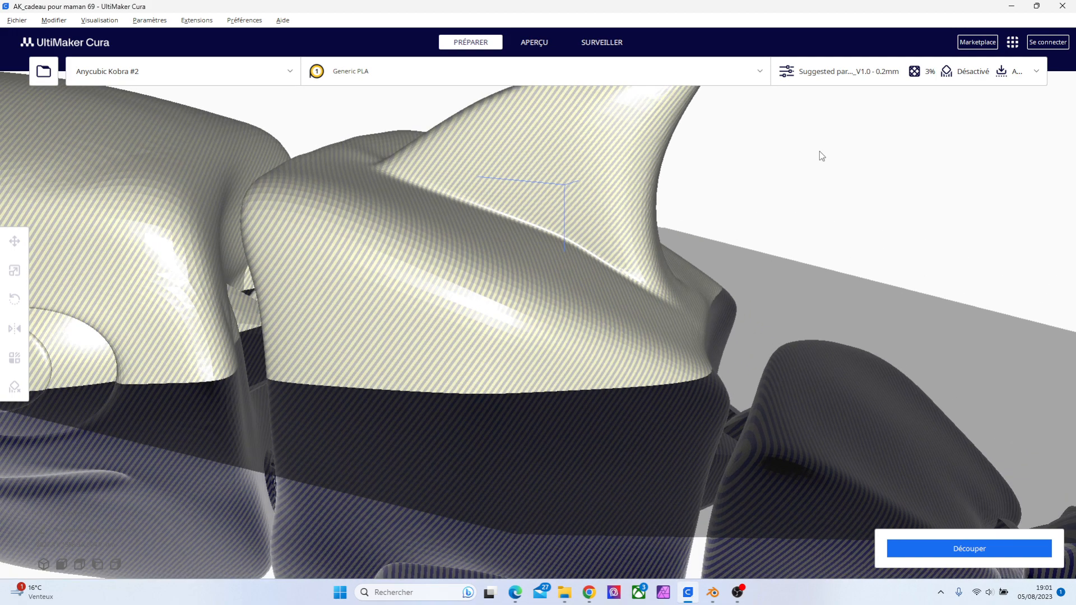
{"action": "left_click", "coordinate": [537, 50]}
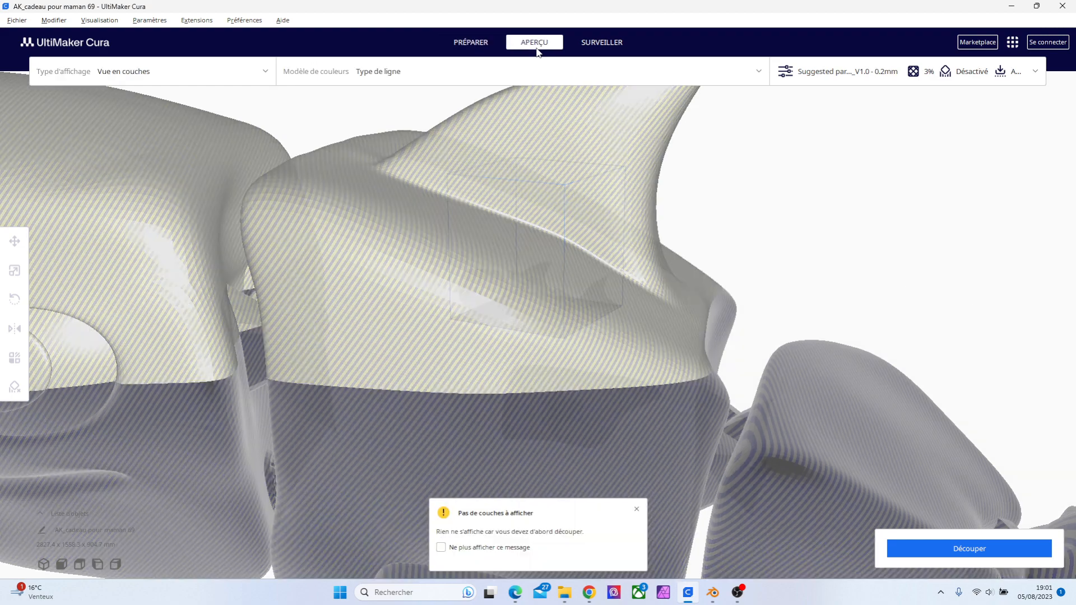
{"action": "left_click", "coordinate": [487, 49]}
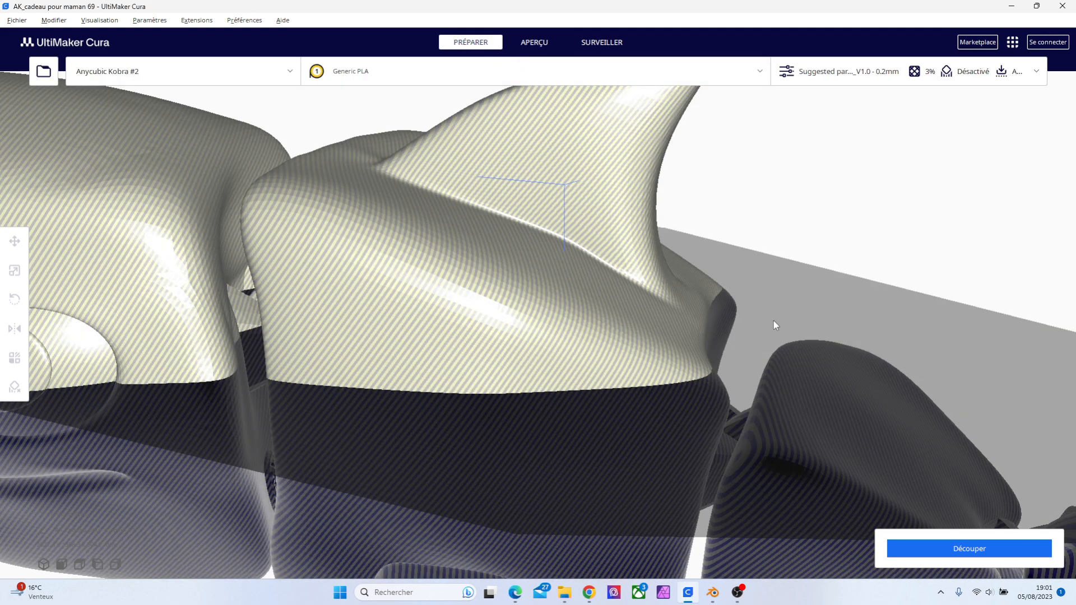
{"action": "key", "text": "ctrl+z"}
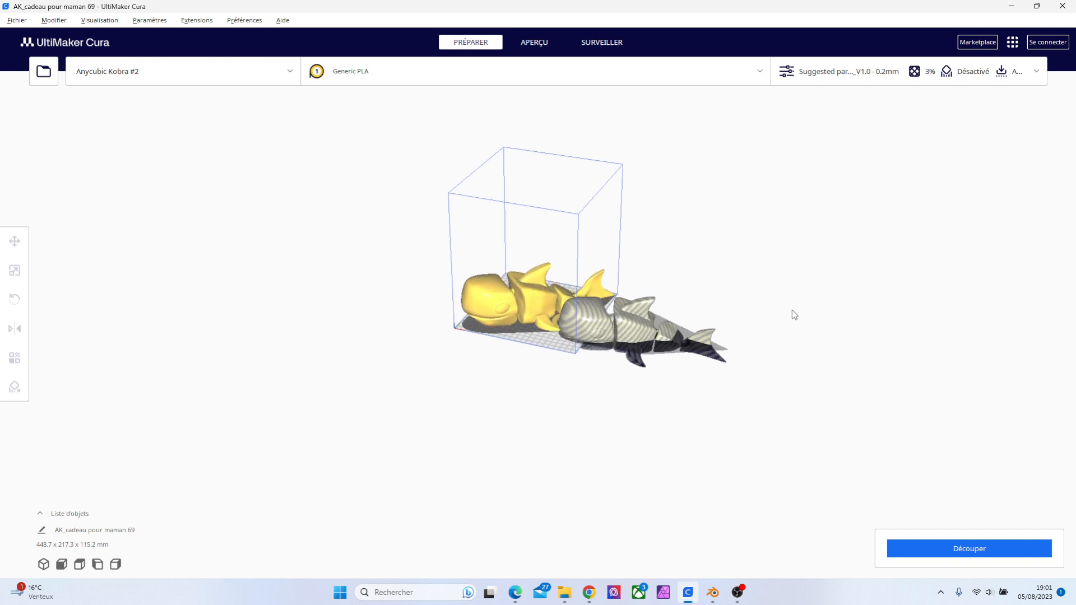
Move the striped fish along the X axis onto the build plate, to about X 29.4 mm
{"action": "scroll", "coordinate": [792, 311], "scroll_direction": "up", "scroll_amount": 3}
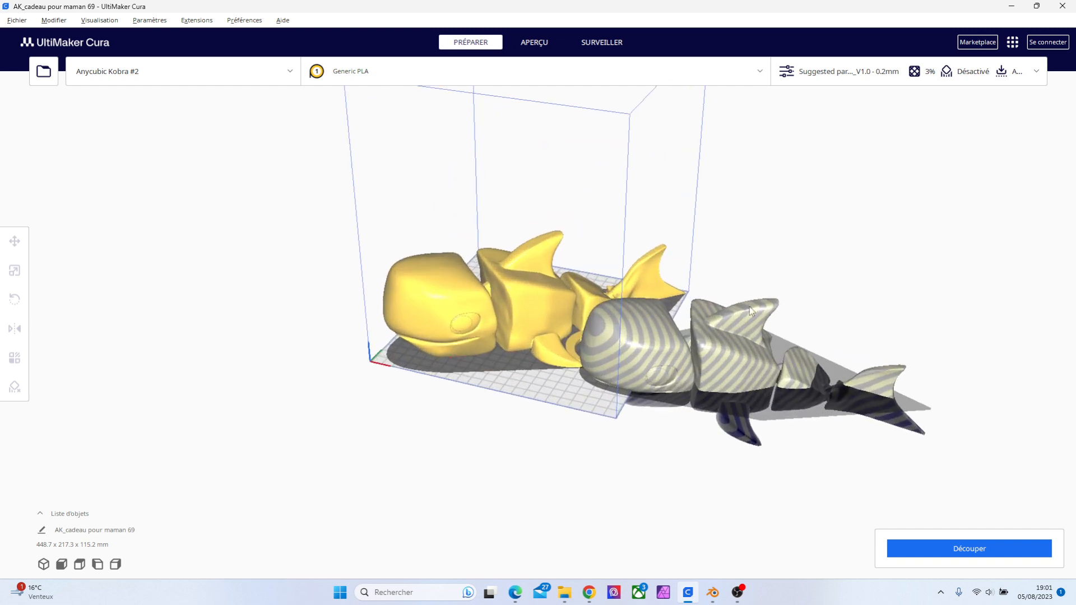
{"action": "right_click_drag", "start_coordinate": [838, 241], "coordinate": [860, 362]}
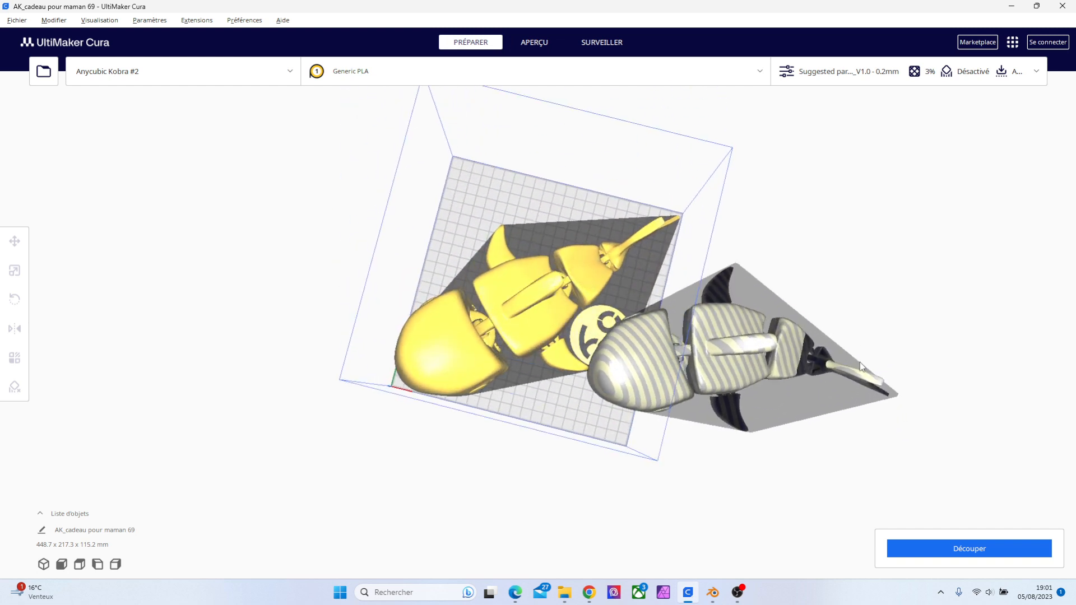
{"action": "left_click", "coordinate": [773, 370]}
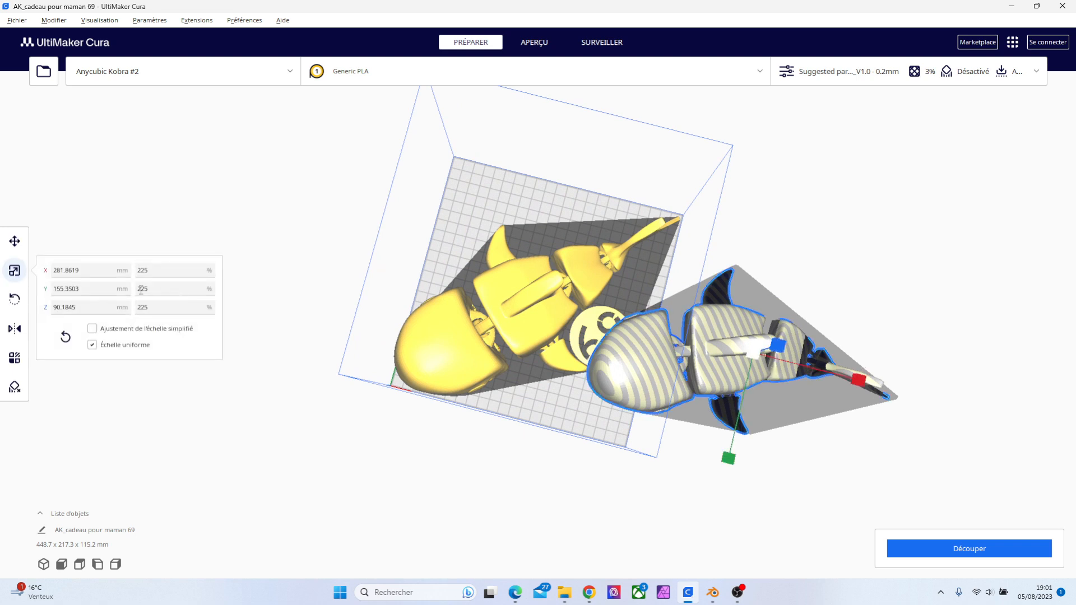
{"action": "left_click", "coordinate": [14, 241]}
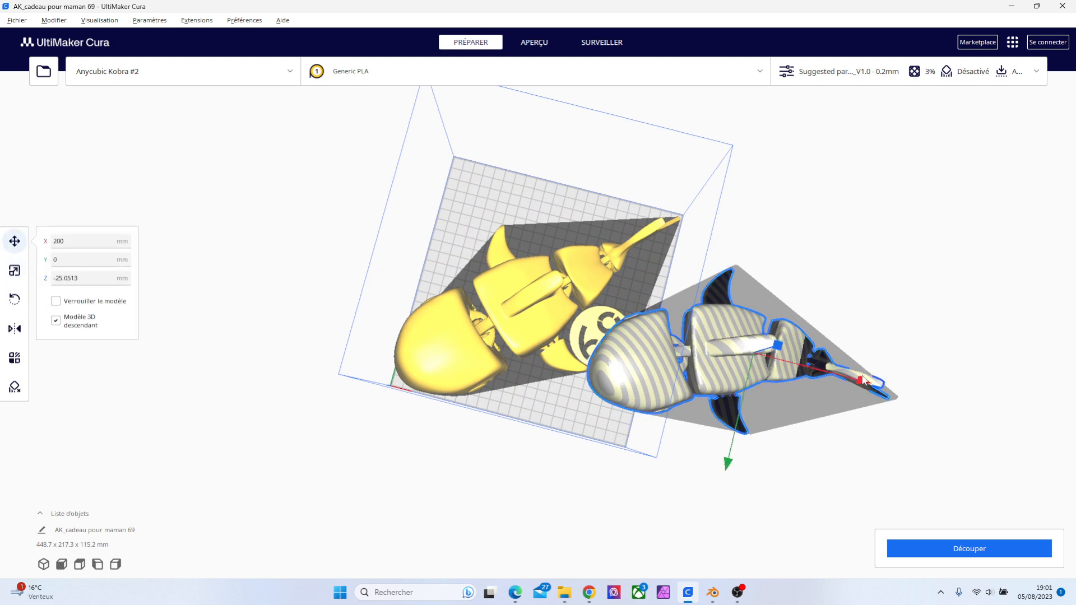
{"action": "left_click_drag", "start_coordinate": [861, 380], "coordinate": [677, 351]}
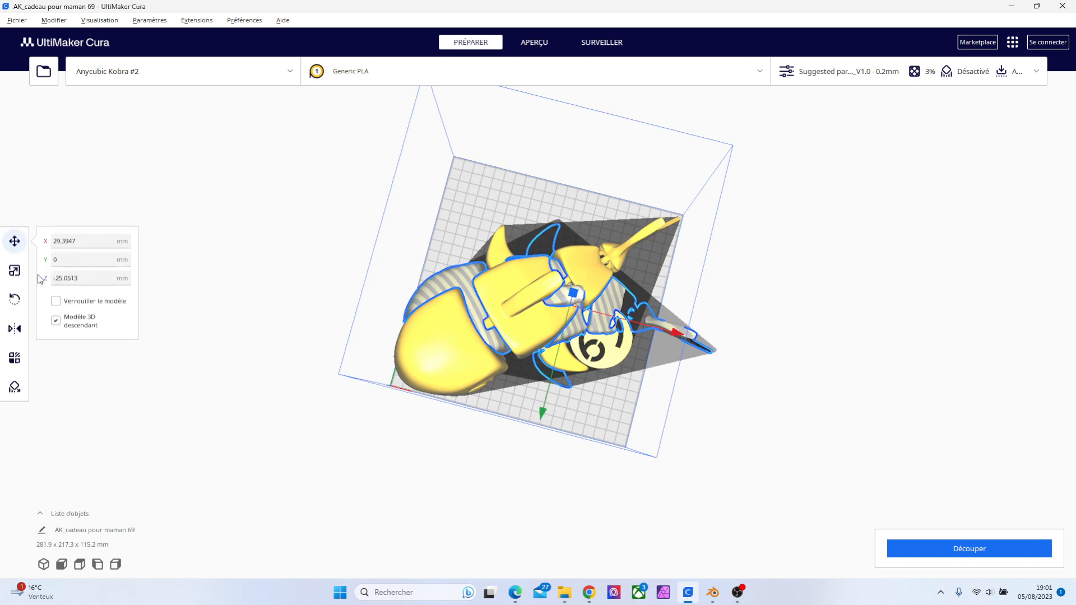
Rotate the striped fish about the vertical axis to align with the yellow fish and move it to about X -5.8, Y -2.2 mm
{"action": "left_click", "coordinate": [14, 299]}
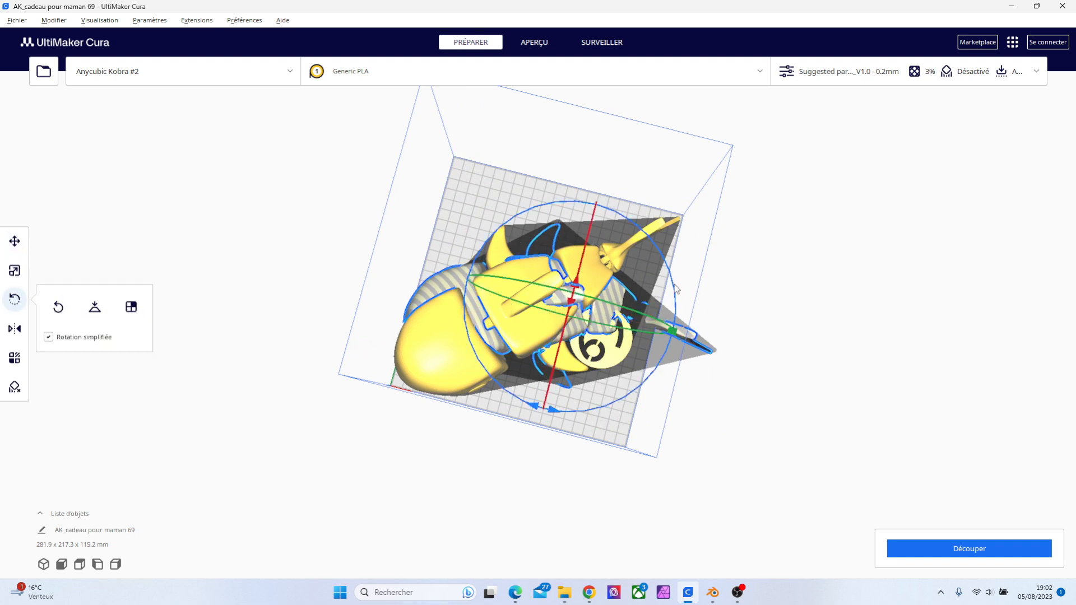
{"action": "left_click_drag", "start_coordinate": [679, 289], "coordinate": [632, 245]}
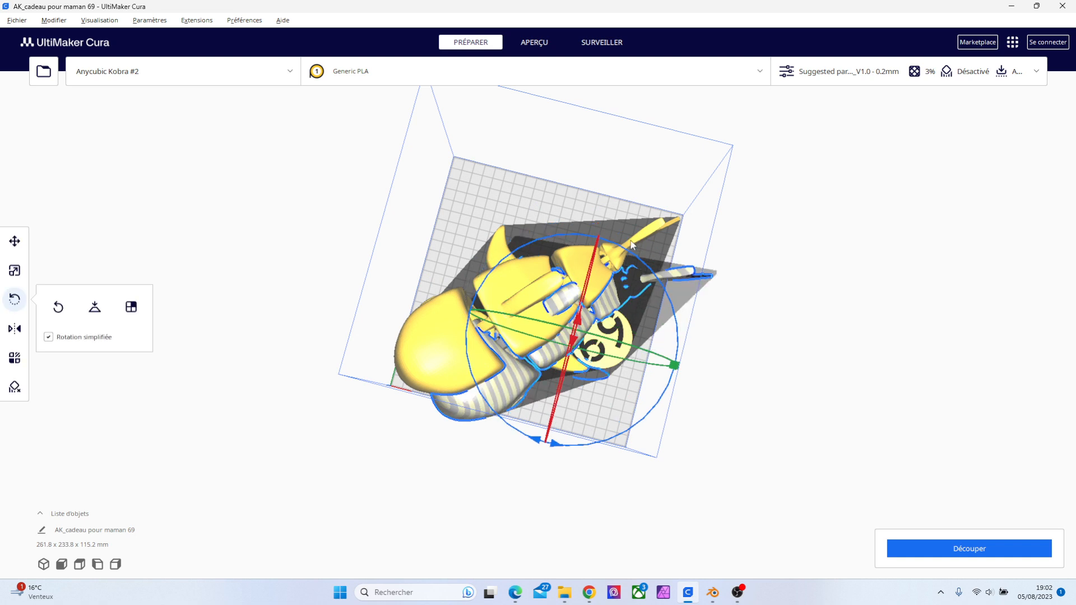
{"action": "left_click", "coordinate": [20, 242]}
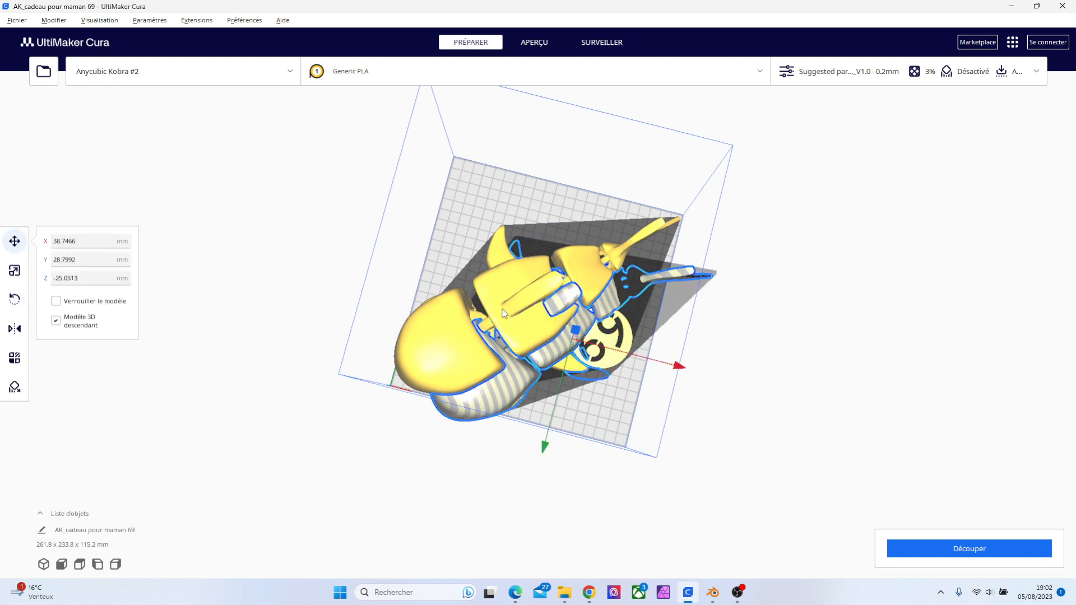
{"action": "left_click_drag", "start_coordinate": [681, 369], "coordinate": [636, 352]}
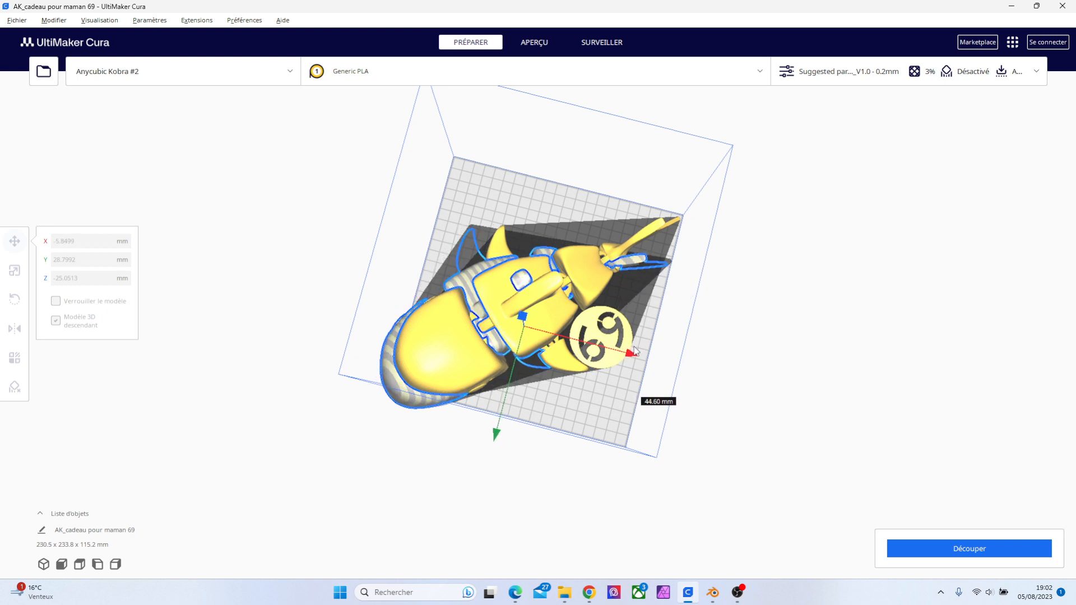
{"action": "left_click_drag", "start_coordinate": [636, 351], "coordinate": [634, 350]}
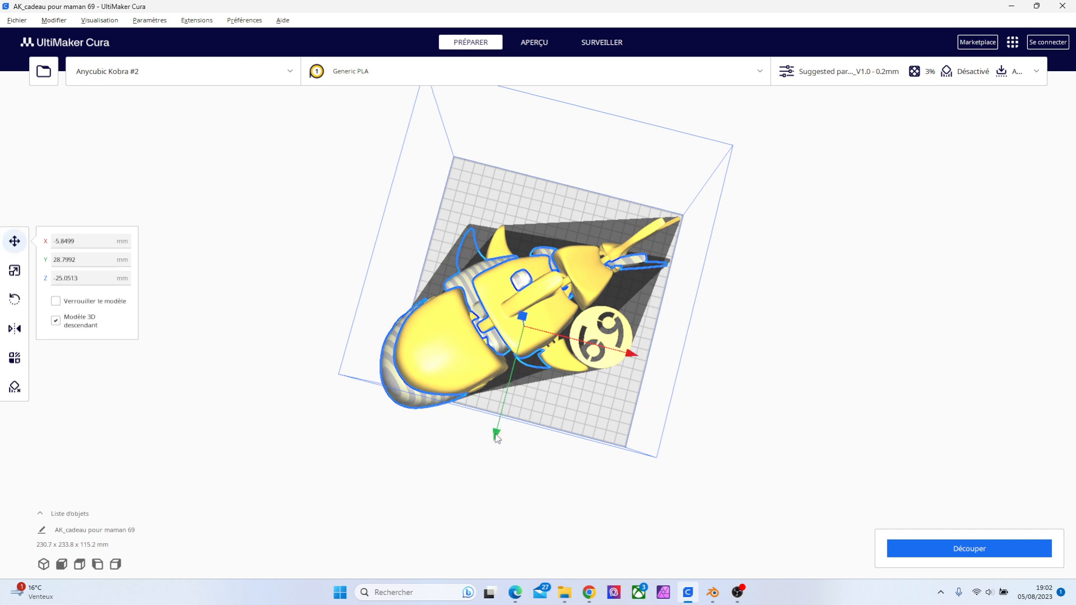
{"action": "left_click_drag", "start_coordinate": [497, 435], "coordinate": [515, 406]}
Move the yellow fish with the 69 medallion off the build plate along the Y axis, to about Y 278 mm
{"action": "right_click_drag", "start_coordinate": [735, 281], "coordinate": [370, 344]}
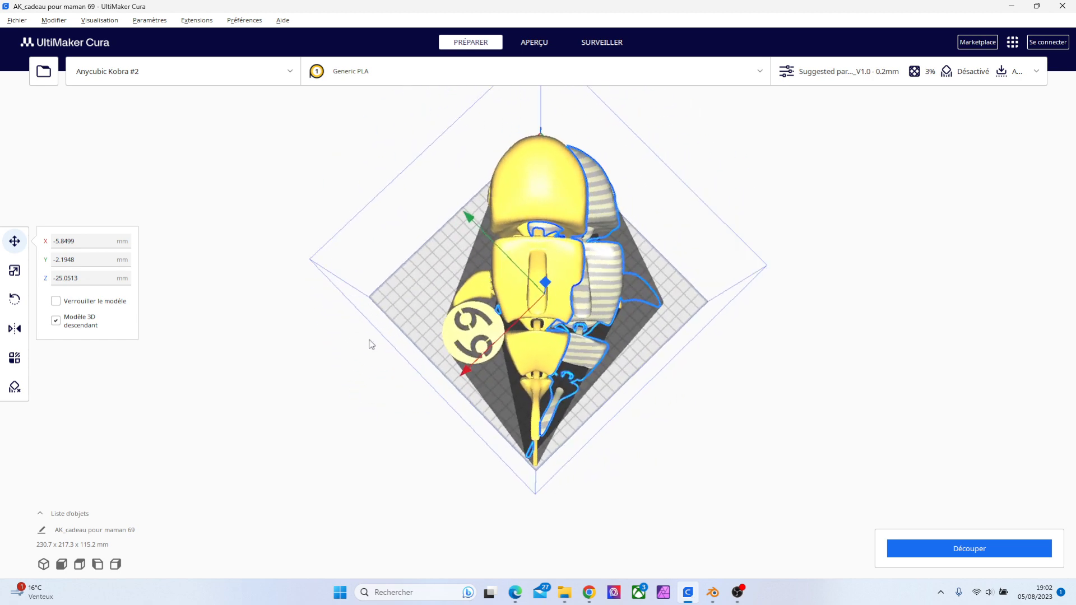
{"action": "left_click", "coordinate": [544, 187]}
{"action": "left_click", "coordinate": [492, 246]}
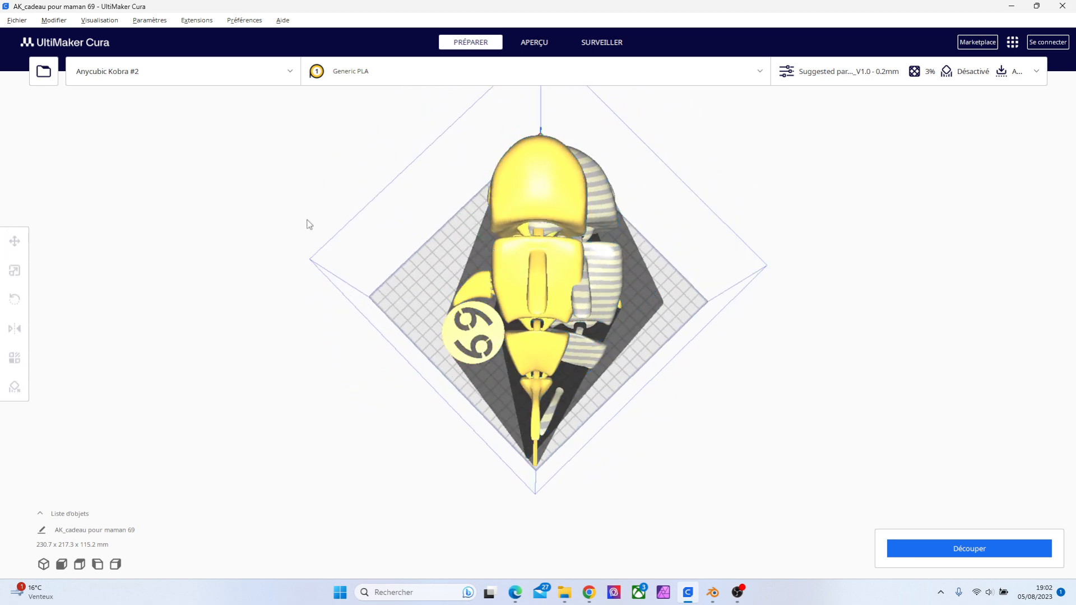
{"action": "left_click", "coordinate": [520, 194]}
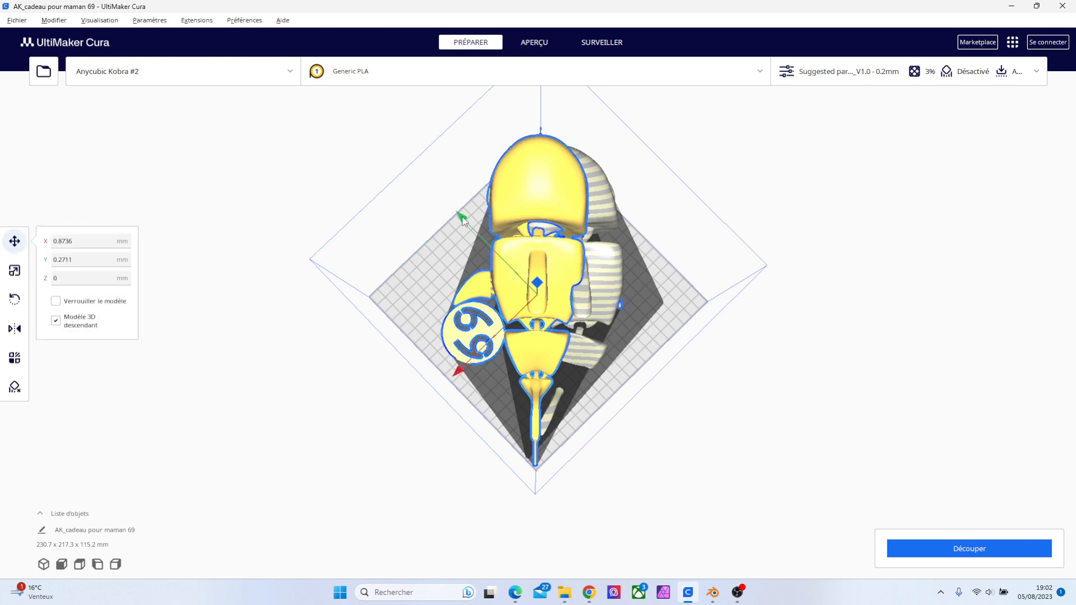
{"action": "left_click_drag", "start_coordinate": [520, 194], "coordinate": [159, 102]}
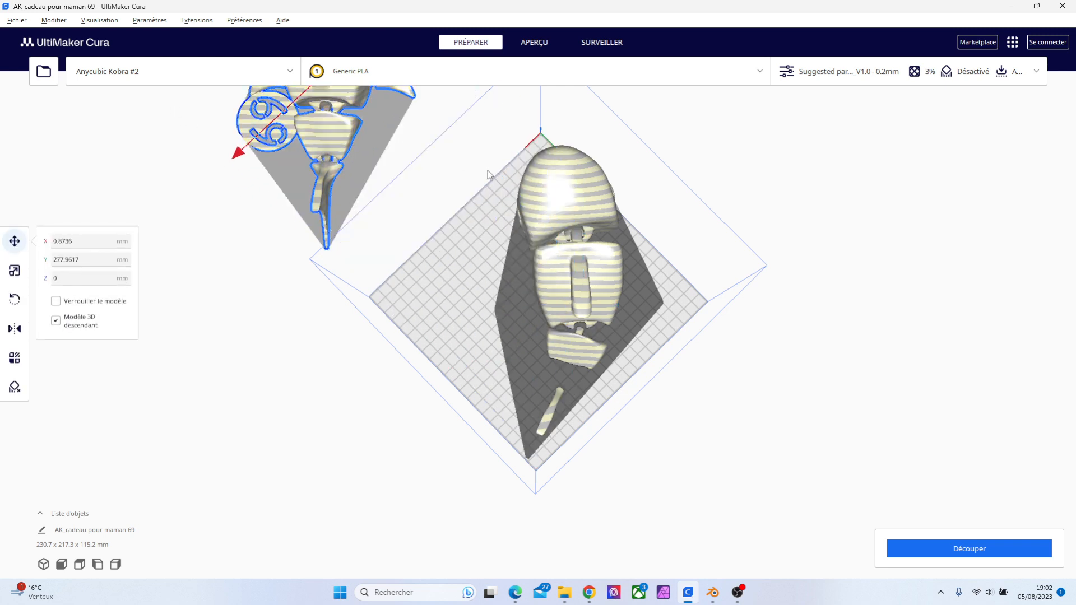
Move the striped fish on the build plate along Y to about 4.8 mm and rotate it slightly about the vertical axis
{"action": "left_click", "coordinate": [557, 234]}
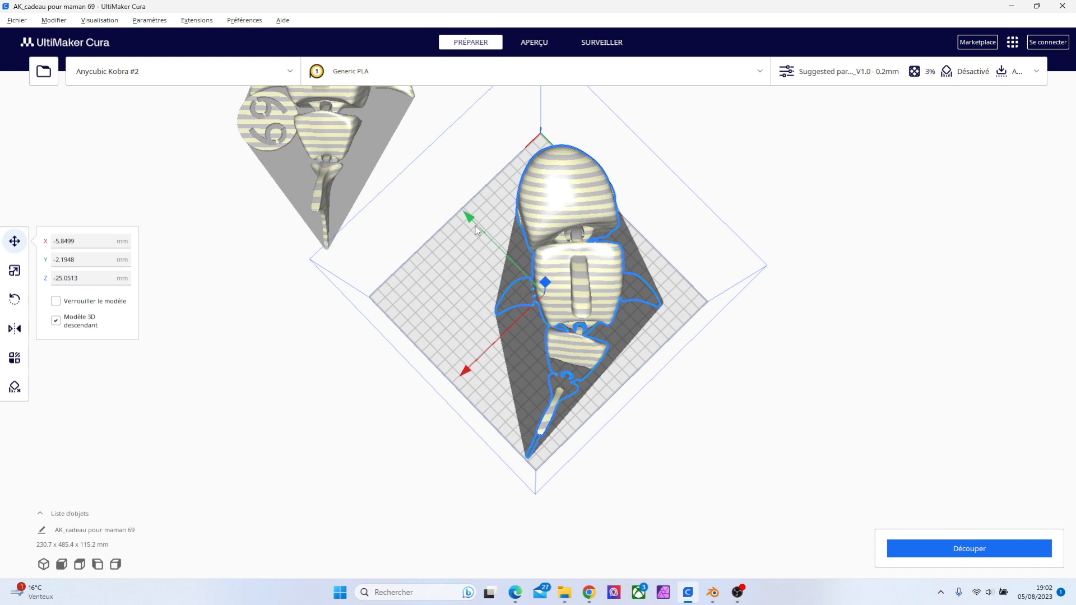
{"action": "left_click_drag", "start_coordinate": [479, 230], "coordinate": [474, 226]}
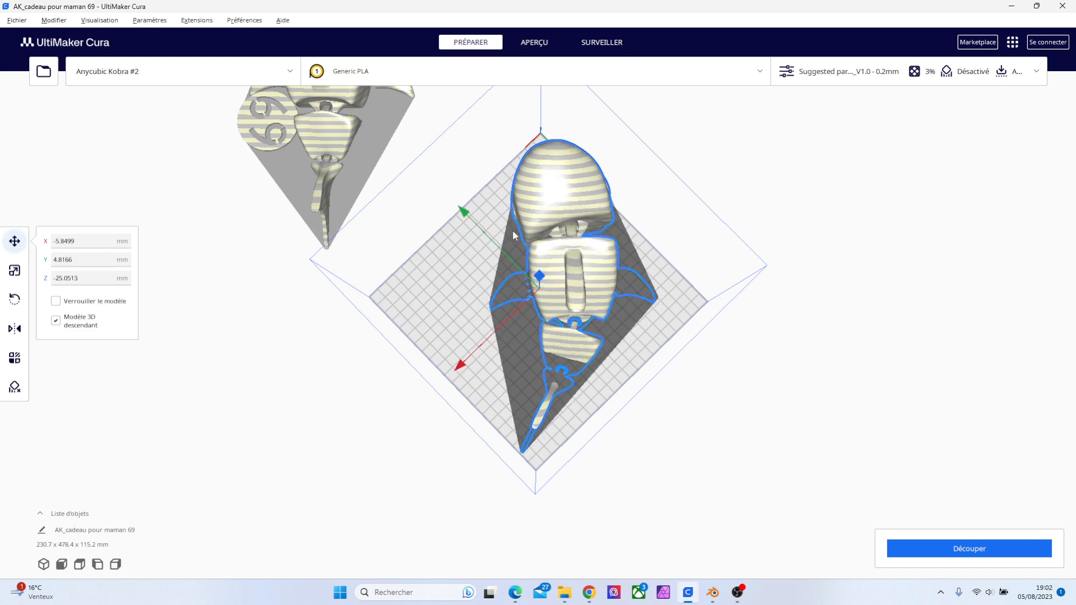
{"action": "left_click", "coordinate": [15, 299]}
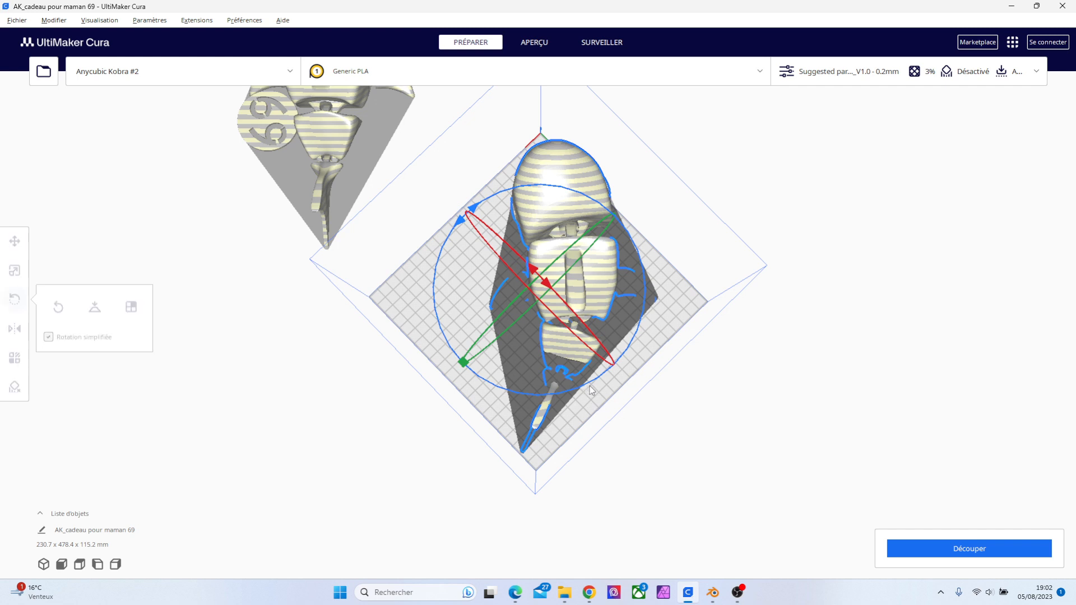
{"action": "mouse_move", "coordinate": [595, 385]}
{"action": "left_mouse_down"}
{"action": "mouse_move", "coordinate": [635, 360]}
{"action": "mouse_move", "coordinate": [597, 369]}
{"action": "left_mouse_up"}
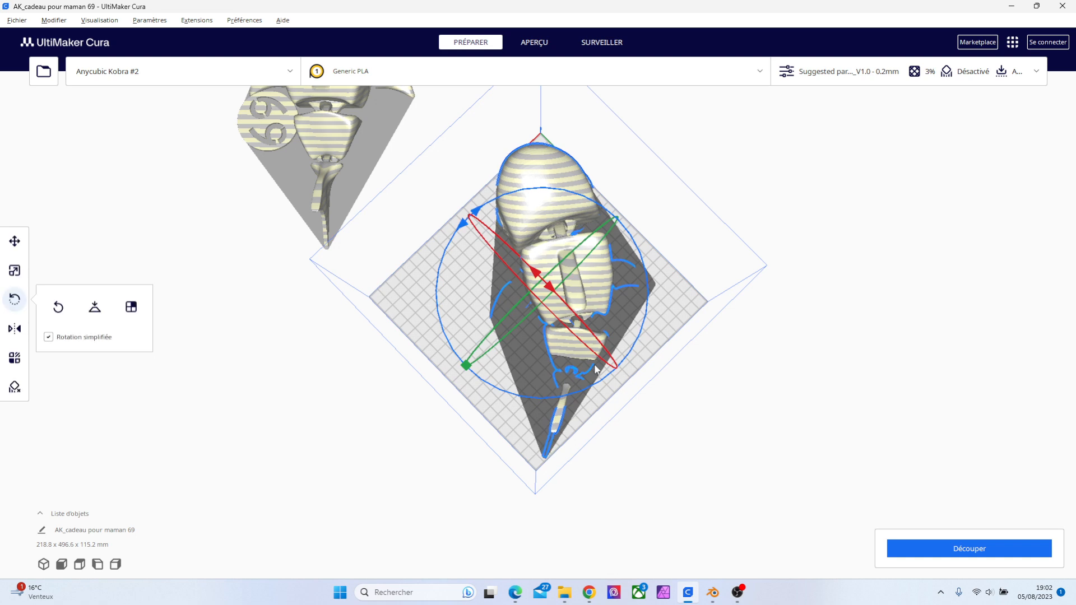
Shift the fish on the build plate to about X -1.1, Y 2.1 mm and fine-tune its rotation about the vertical axis to fit the plate diagonally
{"action": "left_click", "coordinate": [15, 241]}
{"action": "left_click_drag", "start_coordinate": [463, 368], "coordinate": [459, 374]}
{"action": "right_click_drag", "start_coordinate": [768, 293], "coordinate": [1075, 303]}
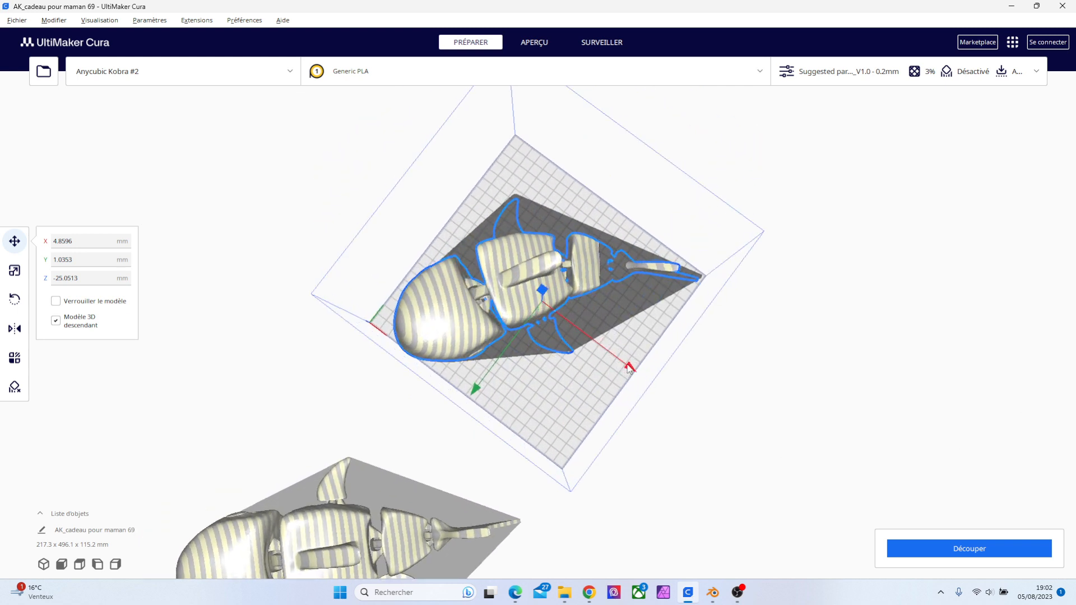
{"action": "left_click_drag", "start_coordinate": [629, 368], "coordinate": [623, 365]}
{"action": "left_click", "coordinate": [14, 300]}
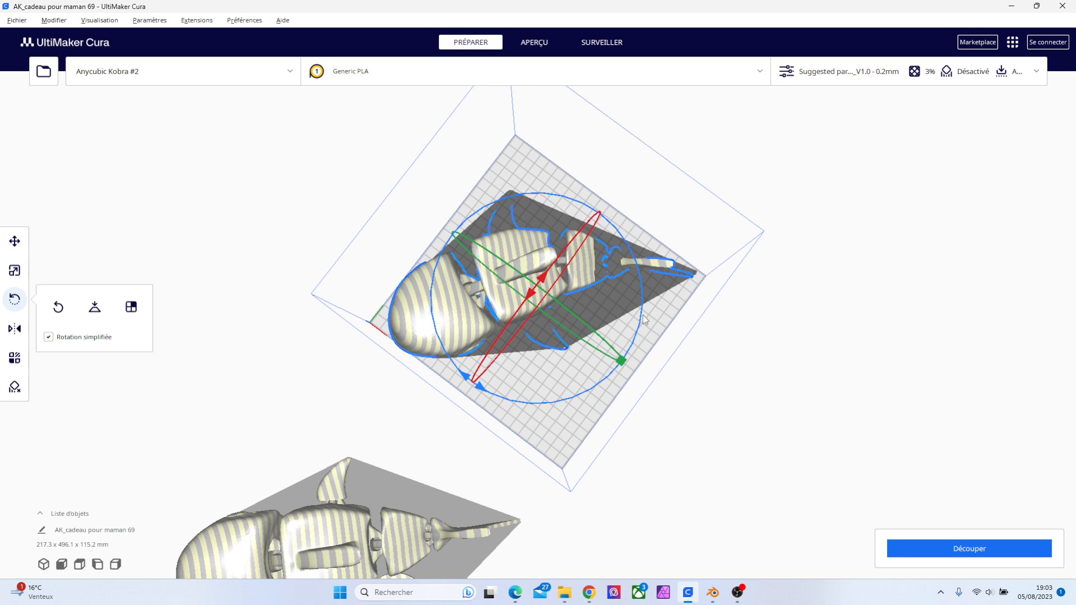
{"action": "left_click_drag", "start_coordinate": [643, 320], "coordinate": [645, 325]}
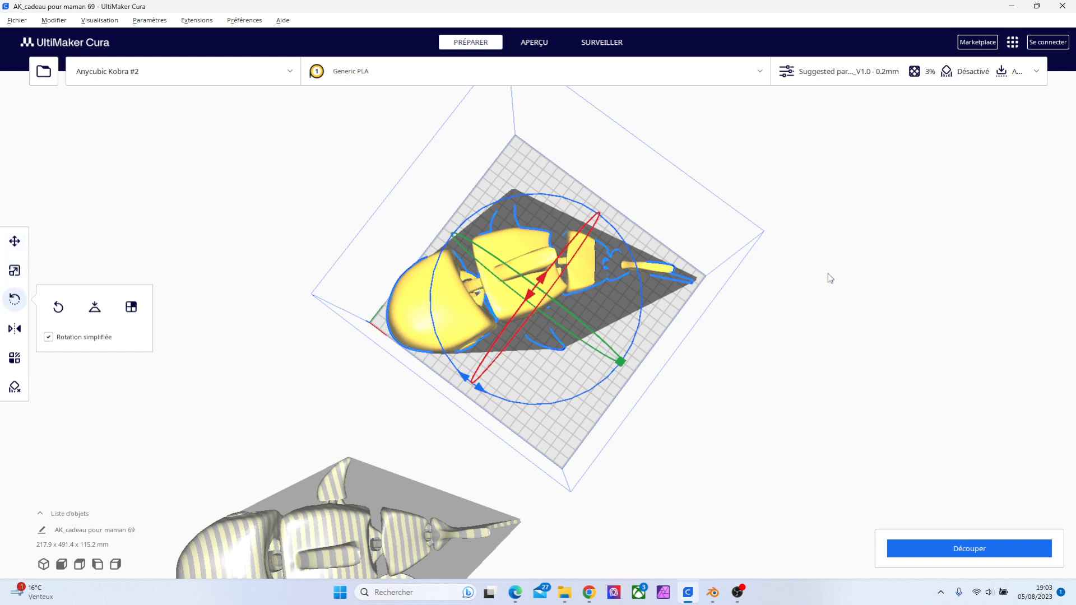
{"action": "right_click_drag", "start_coordinate": [828, 274], "coordinate": [910, 253]}
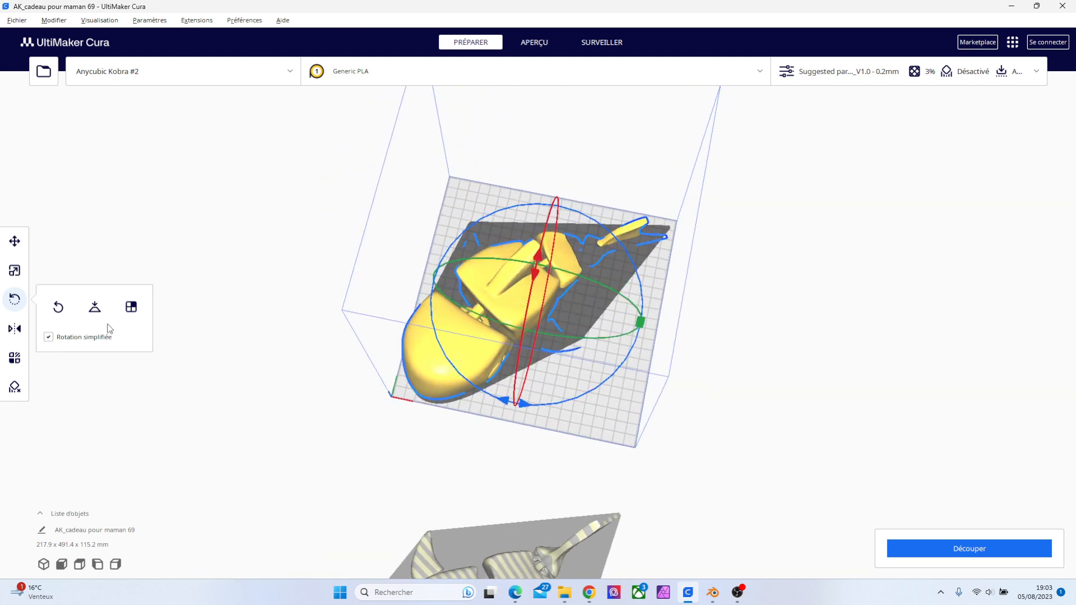
Move the fish near the plate's centre, to about X -0.05, Y -0.56 mm
{"action": "left_click", "coordinate": [15, 242]}
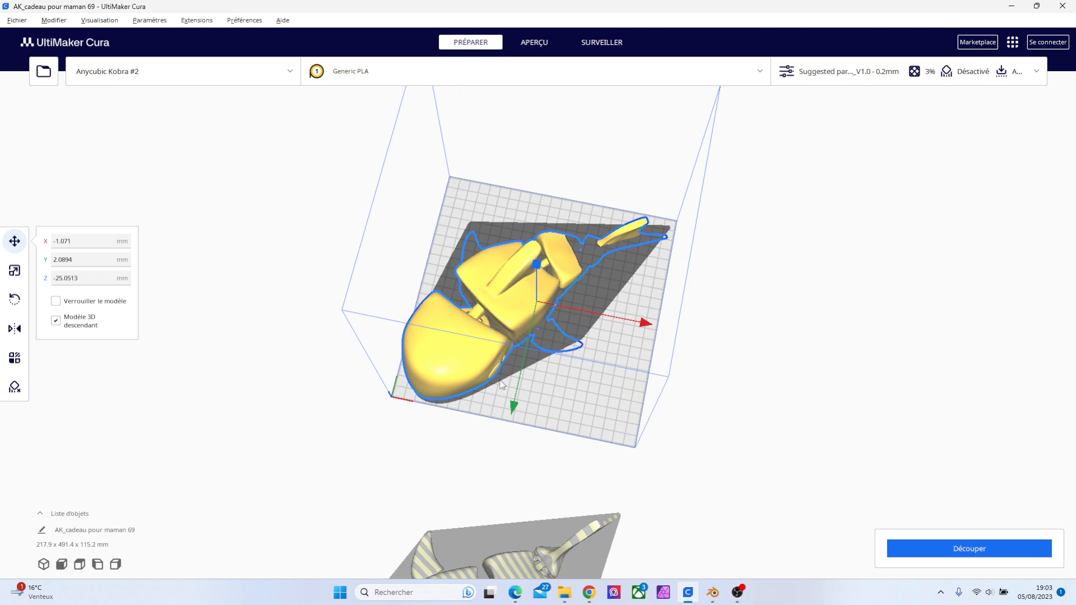
{"action": "left_click_drag", "start_coordinate": [514, 409], "coordinate": [516, 408]}
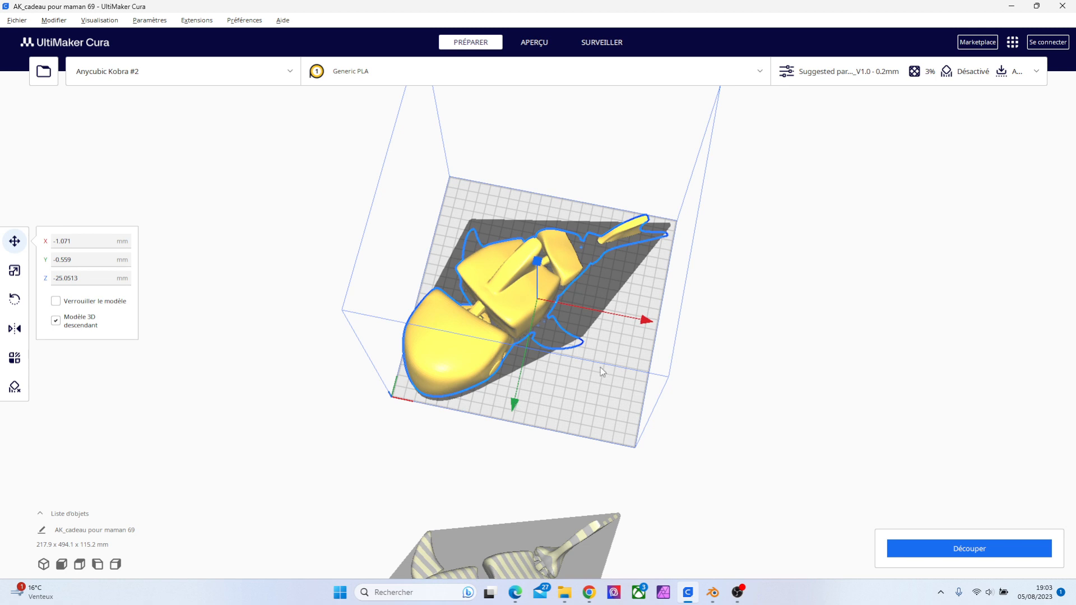
{"action": "right_click_drag", "start_coordinate": [654, 351], "coordinate": [675, 340]}
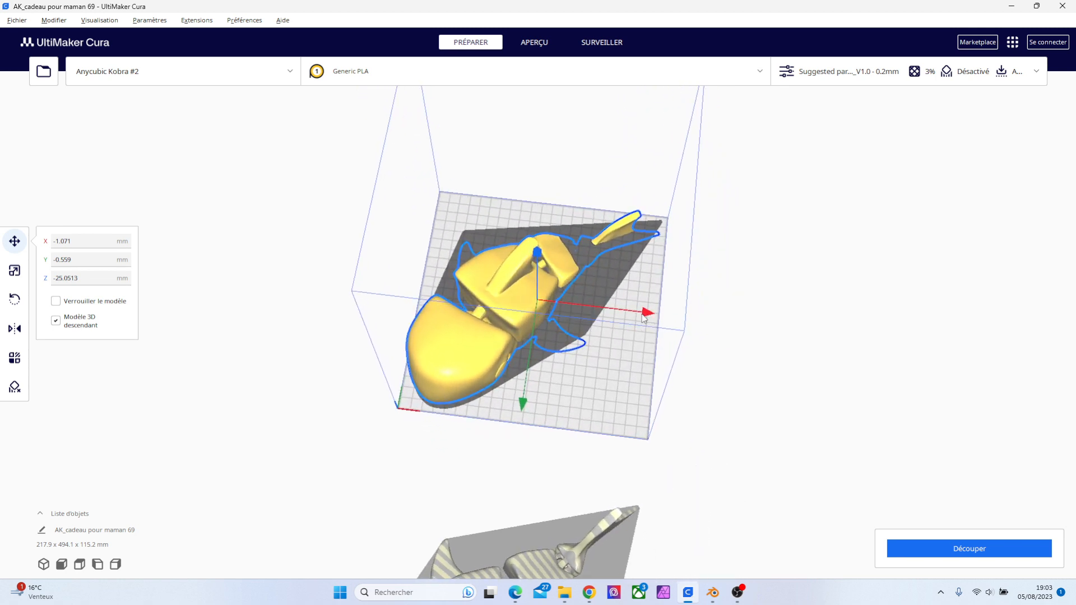
{"action": "left_click_drag", "start_coordinate": [643, 317], "coordinate": [645, 318]}
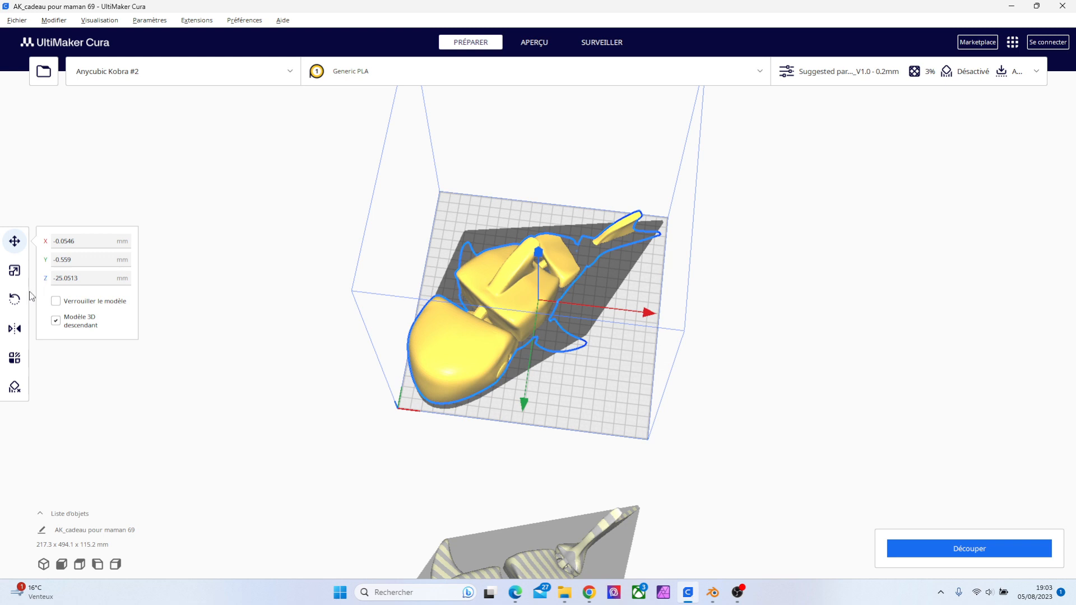
Scale the centred fish uniformly in small increments up to 232 %
{"action": "left_click", "coordinate": [16, 271]}
{"action": "left_click", "coordinate": [157, 270]}
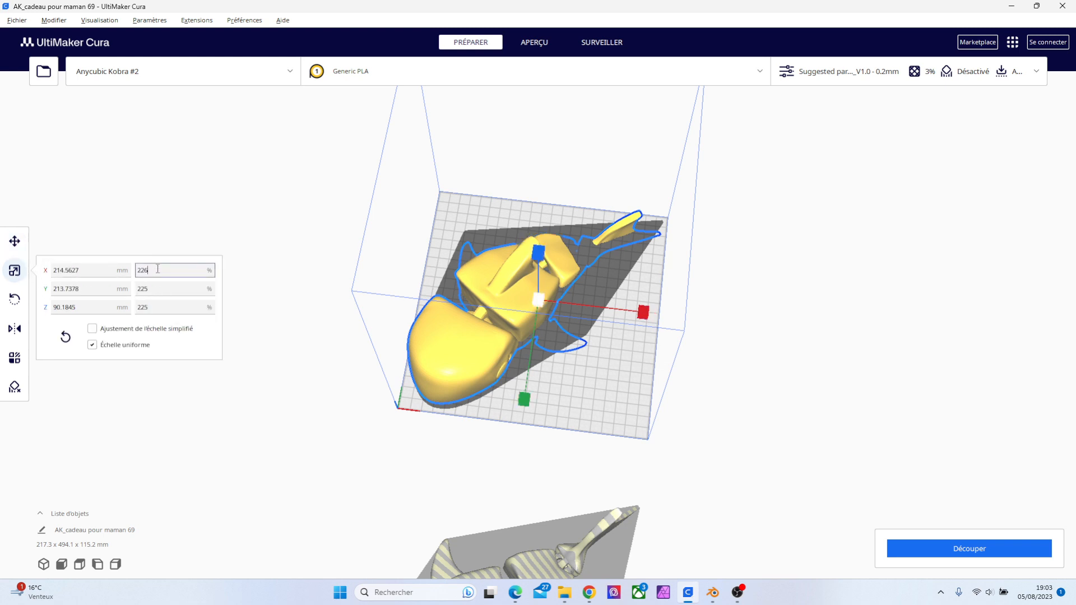
{"action": "left_click", "coordinate": [172, 289]}
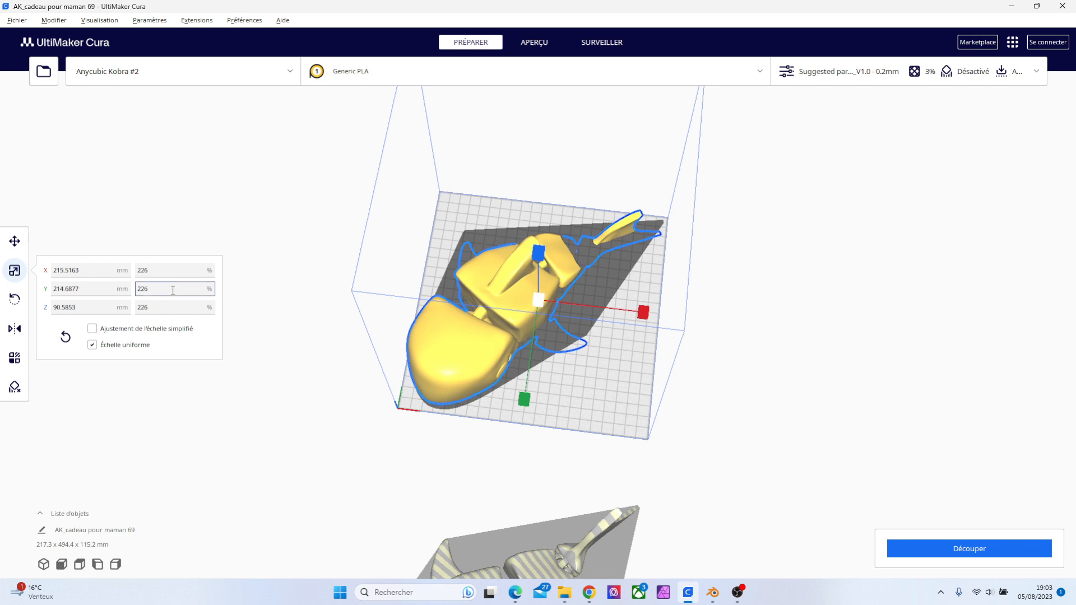
{"action": "left_click", "coordinate": [146, 270]}
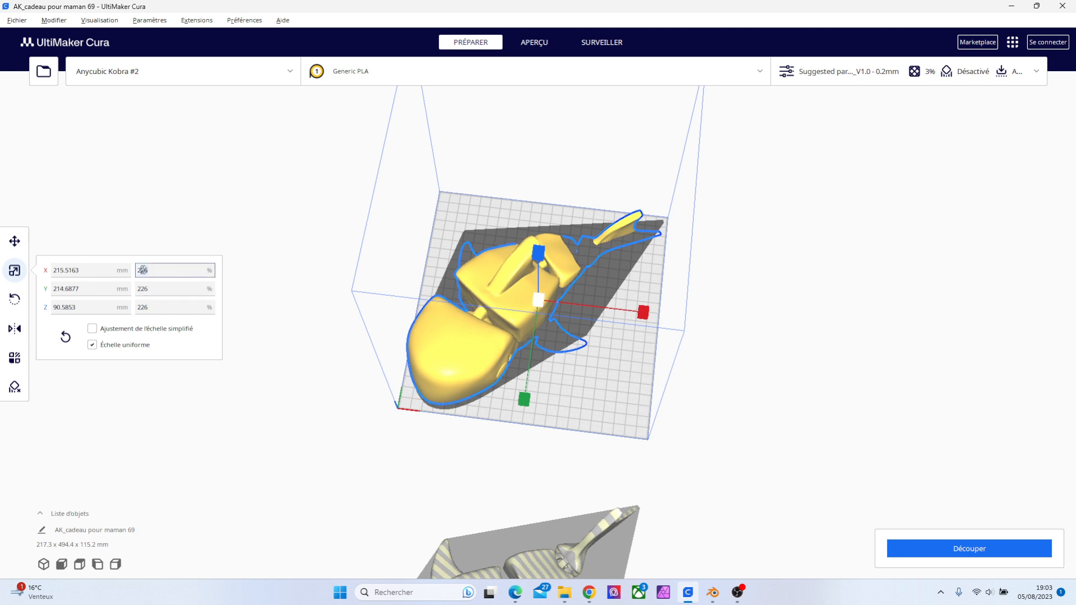
{"action": "type", "text": "30"}
{"action": "key", "text": "Return"}
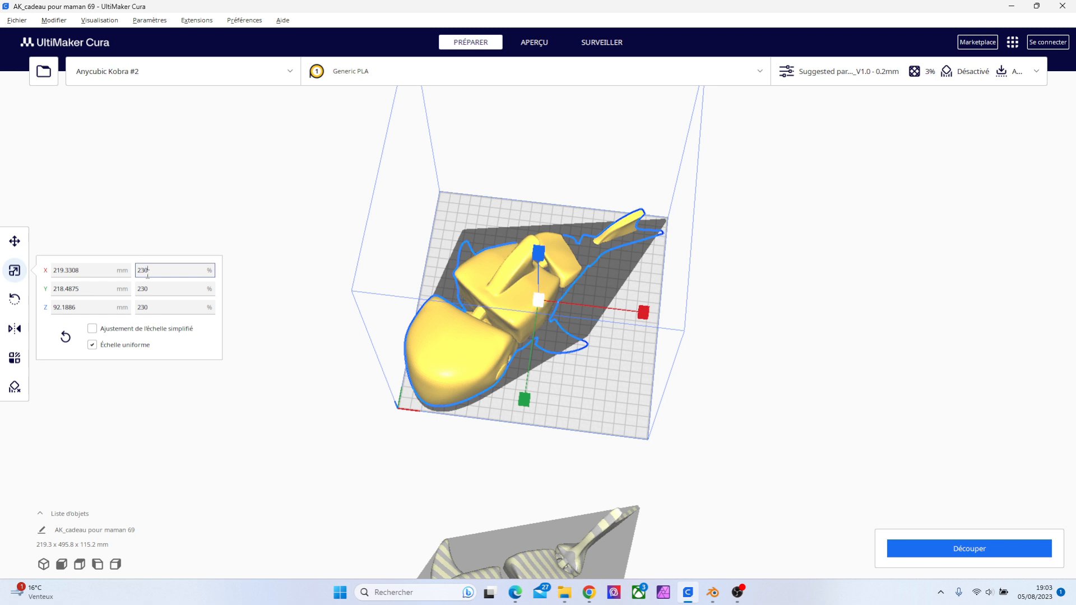
{"action": "key", "text": "Return"}
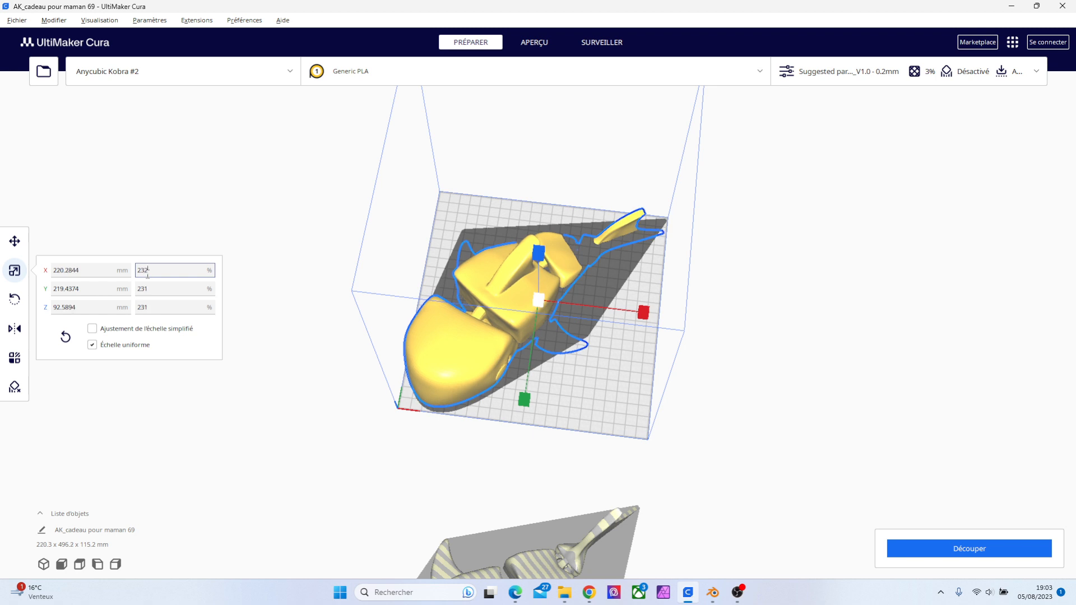
{"action": "left_click", "coordinate": [156, 291]}
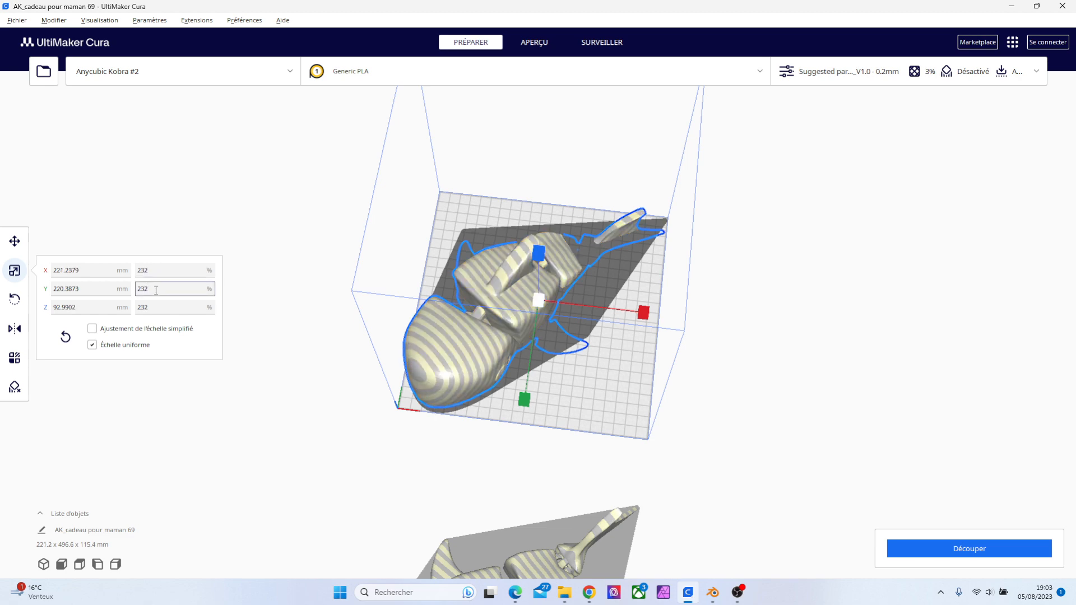
Nudge the enlarged fish along the X and Y axes to about X 0.25, Y 0.07 mm
{"action": "right_click_drag", "start_coordinate": [694, 255], "coordinate": [648, 259]}
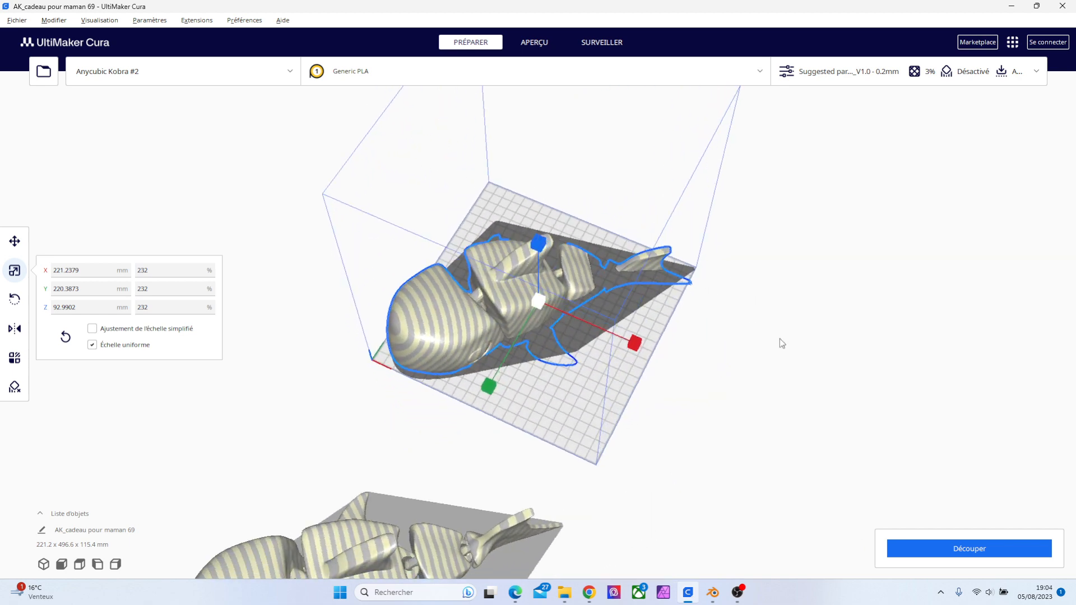
{"action": "scroll", "coordinate": [782, 343], "scroll_direction": "up", "scroll_amount": 3}
{"action": "right_click_drag", "start_coordinate": [779, 339], "coordinate": [923, 317]}
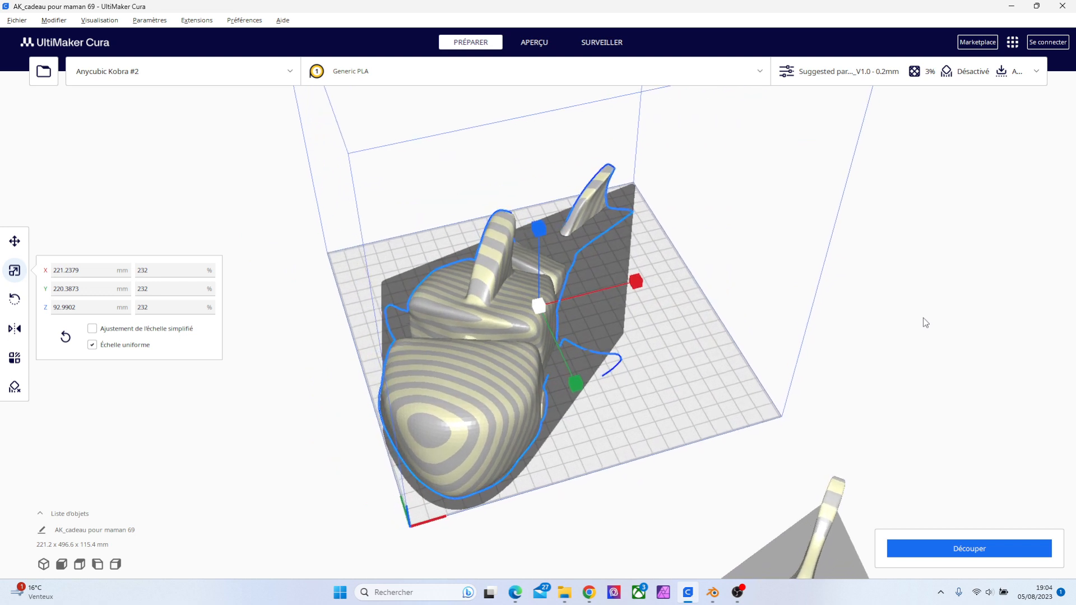
{"action": "left_click", "coordinate": [15, 241]}
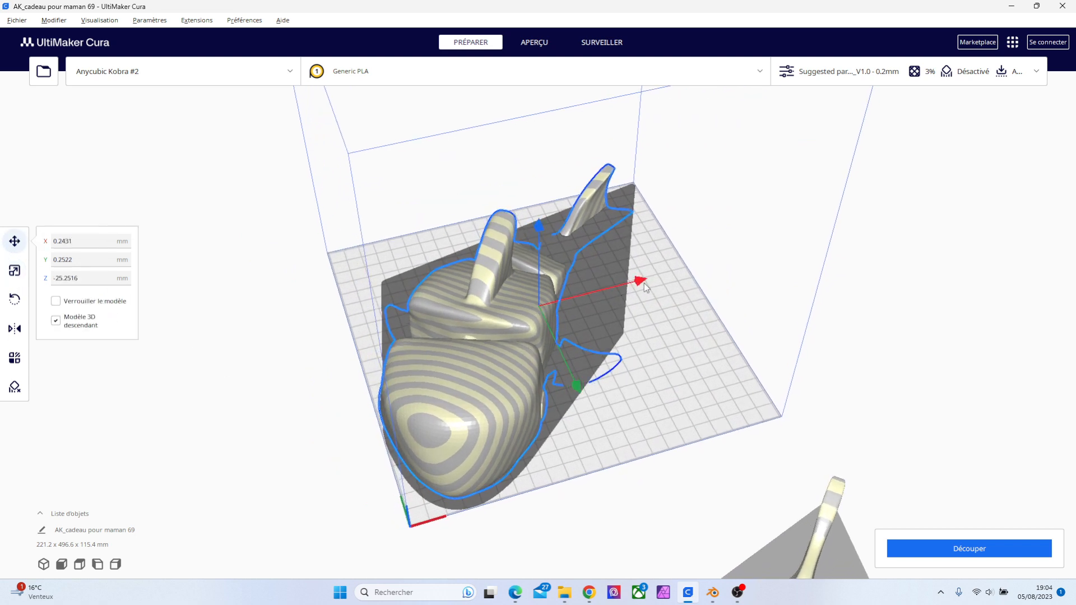
{"action": "left_click_drag", "start_coordinate": [644, 284], "coordinate": [643, 283]}
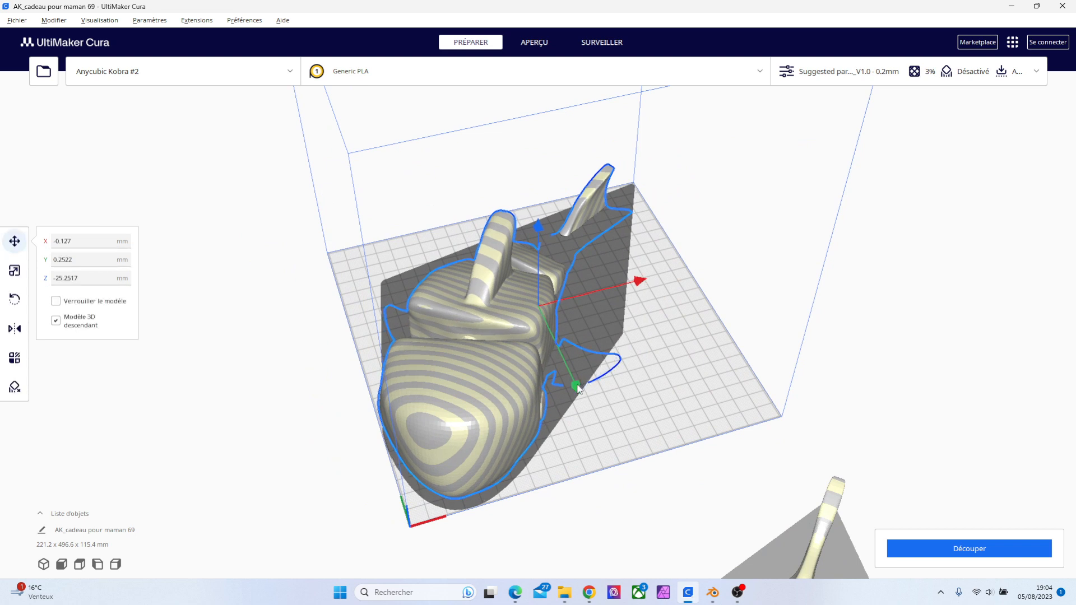
{"action": "left_click_drag", "start_coordinate": [577, 387], "coordinate": [577, 388]}
{"action": "left_click_drag", "start_coordinate": [639, 282], "coordinate": [644, 287]}
{"action": "left_click", "coordinate": [825, 335]}
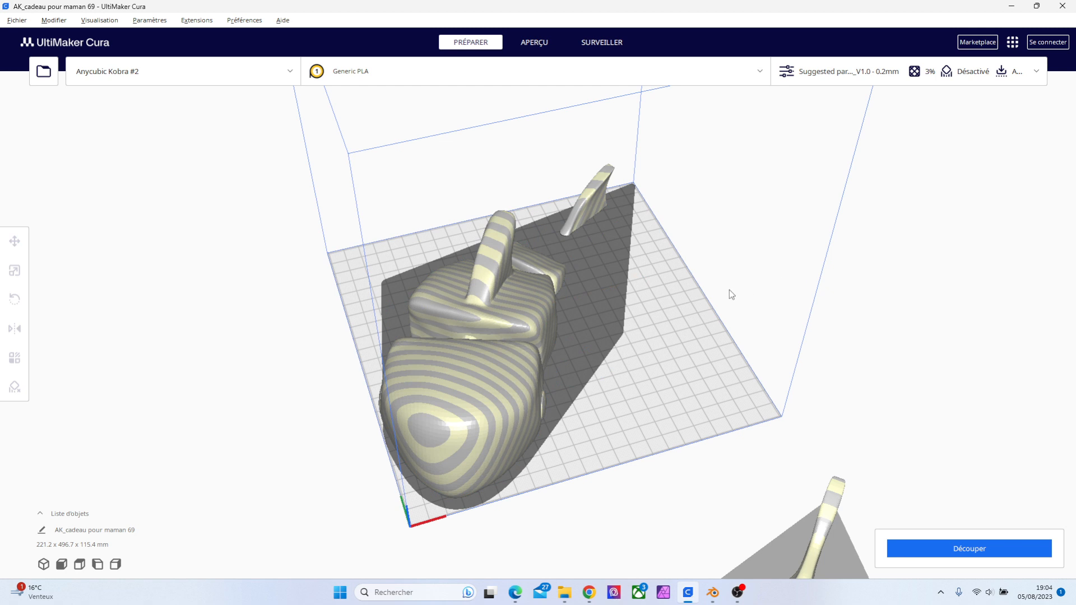
Set the Z position of the fish on the build plate to 0 mm
{"action": "left_click", "coordinate": [468, 344]}
{"action": "double_click", "coordinate": [97, 279]}
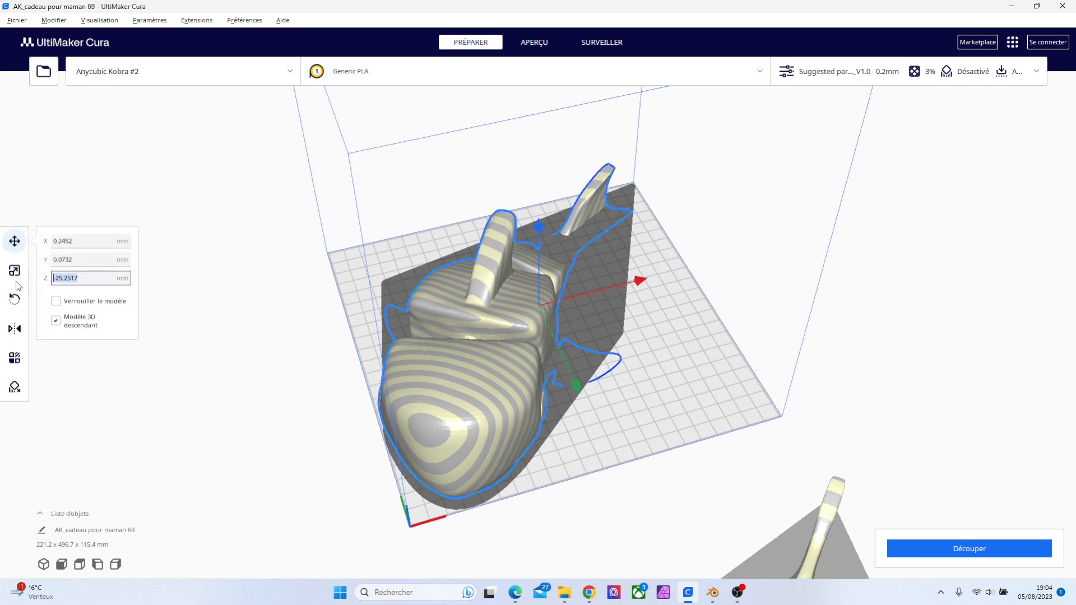
{"action": "key", "text": "BackSpace"}
{"action": "type", "text": "0"}
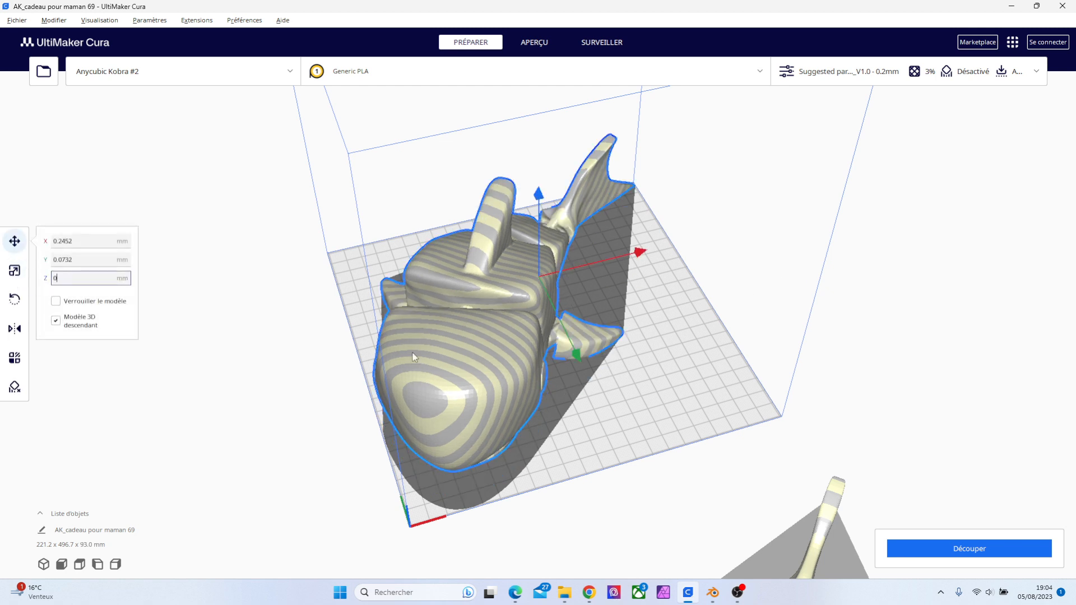
{"action": "left_click", "coordinate": [829, 255]}
Check the fish's fit on the build plate from several sides and move it along the Y axis to about -0.86 mm
{"action": "right_click_drag", "start_coordinate": [742, 251], "coordinate": [495, 190]}
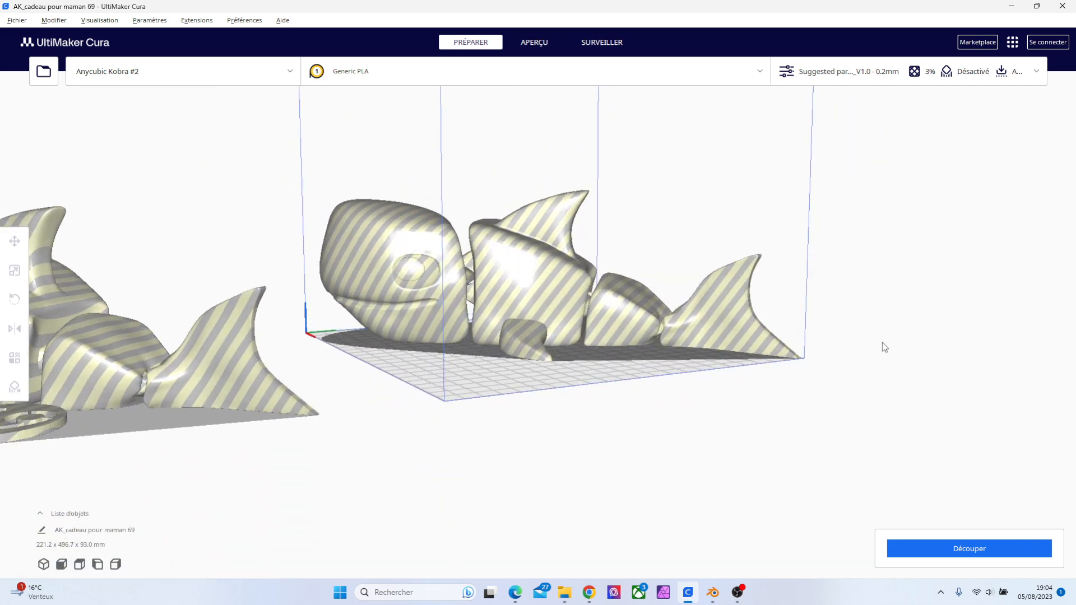
{"action": "right_click_drag", "start_coordinate": [882, 342], "coordinate": [708, 446]}
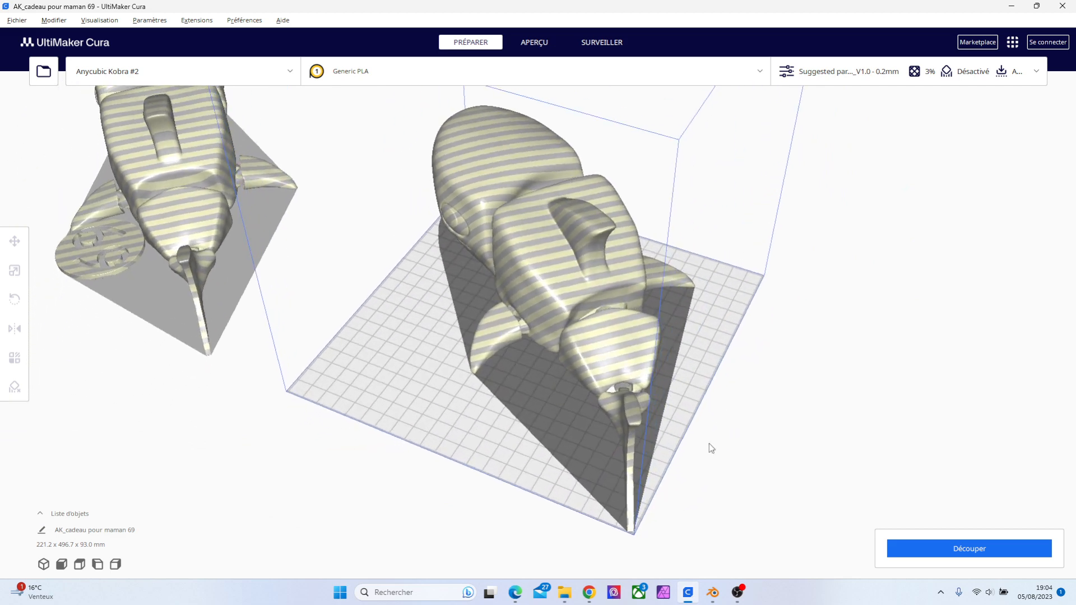
{"action": "scroll", "coordinate": [704, 558], "scroll_direction": "up", "scroll_amount": 3}
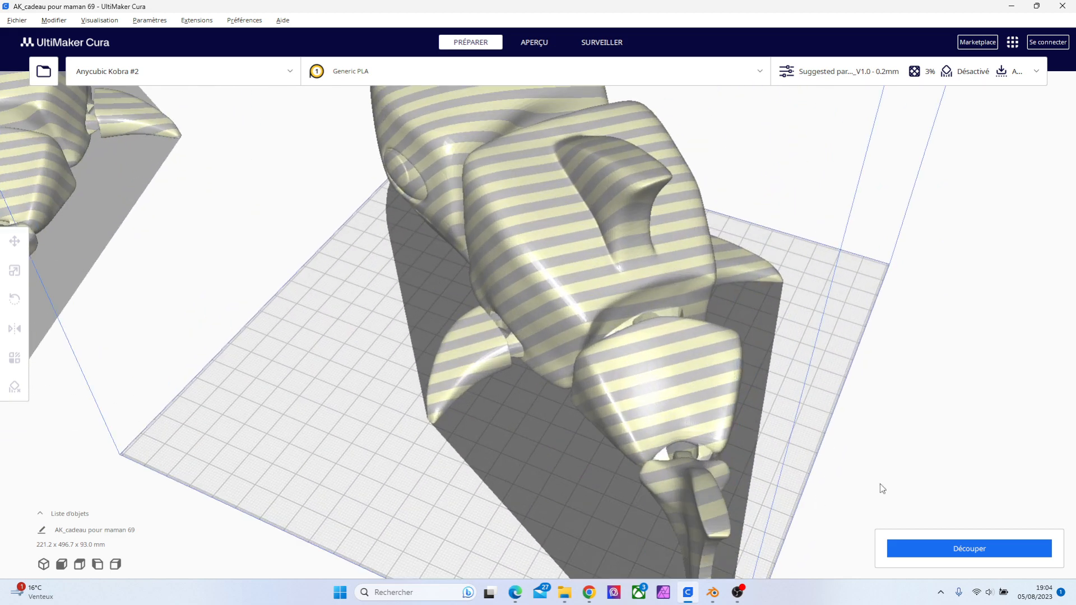
{"action": "scroll", "coordinate": [879, 483], "scroll_direction": "down", "scroll_amount": 3}
{"action": "right_click_drag", "start_coordinate": [879, 482], "coordinate": [850, 432]}
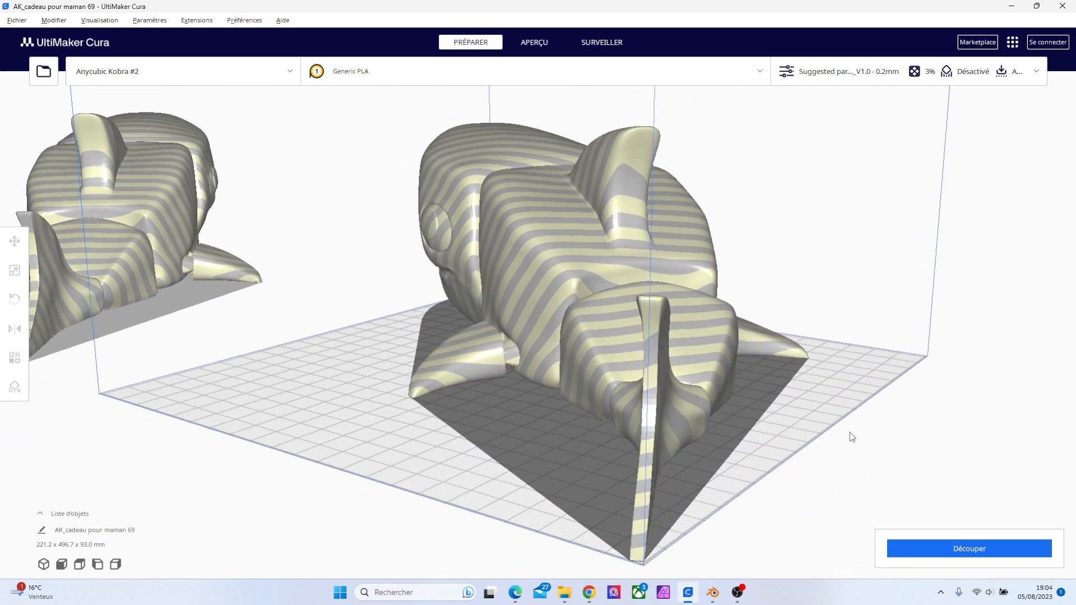
{"action": "left_click", "coordinate": [573, 287]}
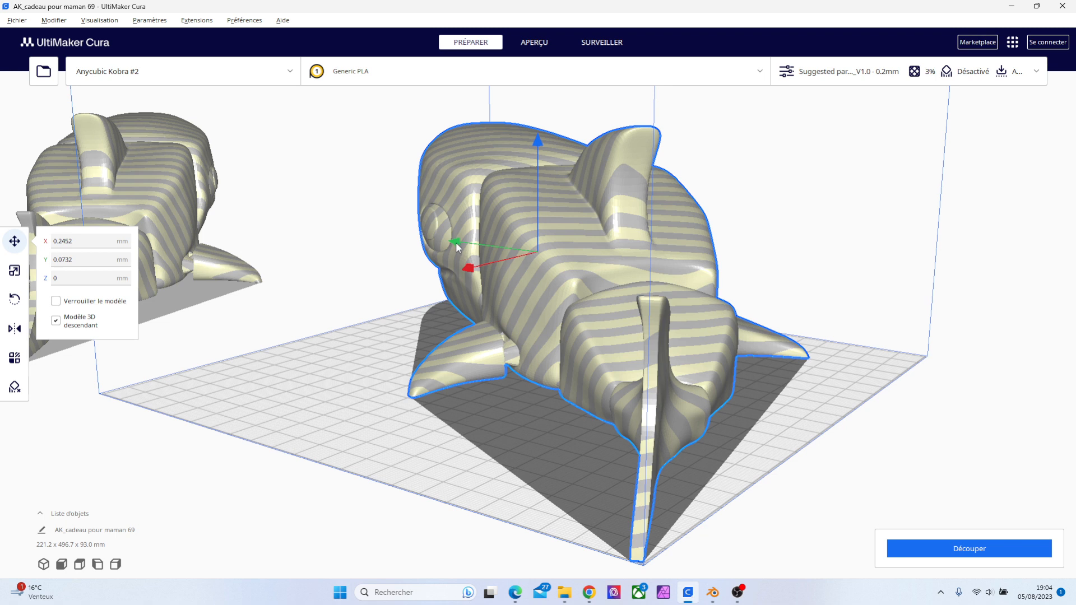
{"action": "left_click_drag", "start_coordinate": [456, 247], "coordinate": [458, 247]}
{"action": "left_click", "coordinate": [828, 257]}
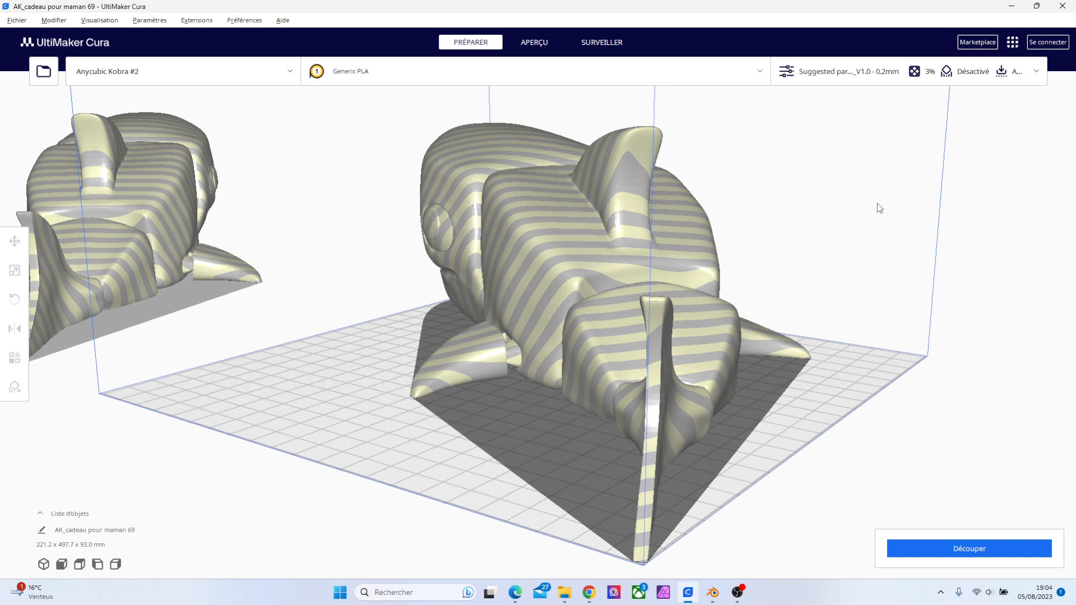
Select the large fish and rotate it very slightly about its vertical axis on the build plate
{"action": "right_click_drag", "start_coordinate": [879, 207], "coordinate": [442, 254]}
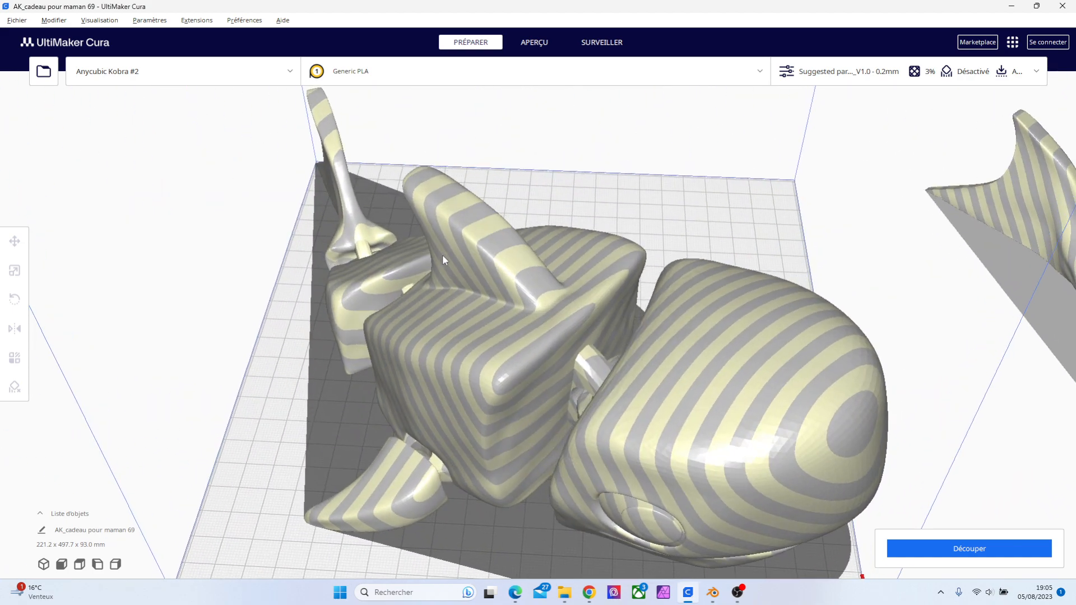
{"action": "scroll", "coordinate": [541, 336], "scroll_direction": "down", "scroll_amount": 2}
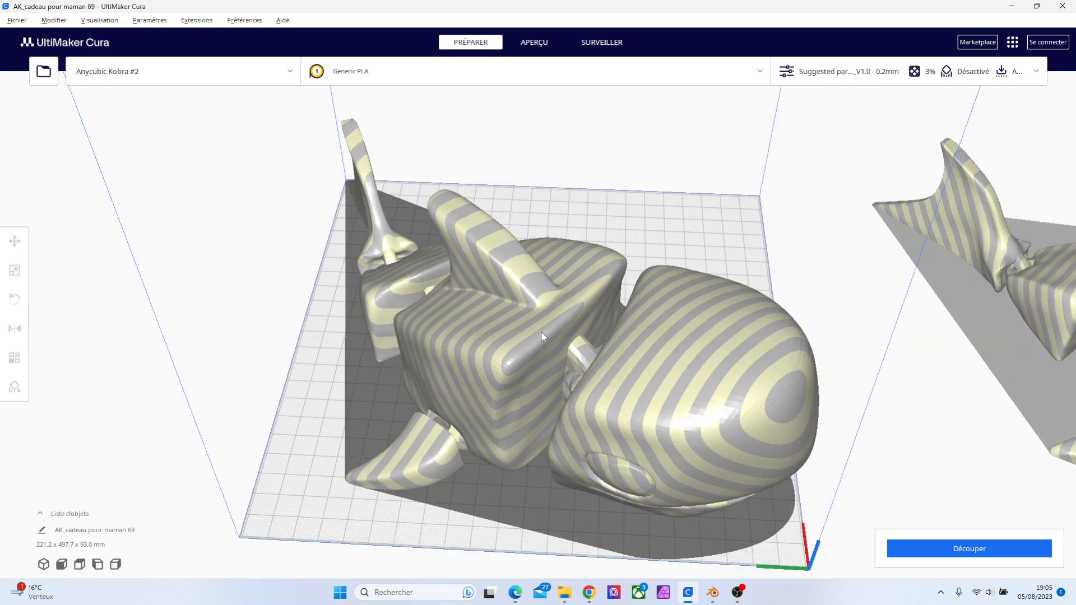
{"action": "left_click", "coordinate": [618, 391]}
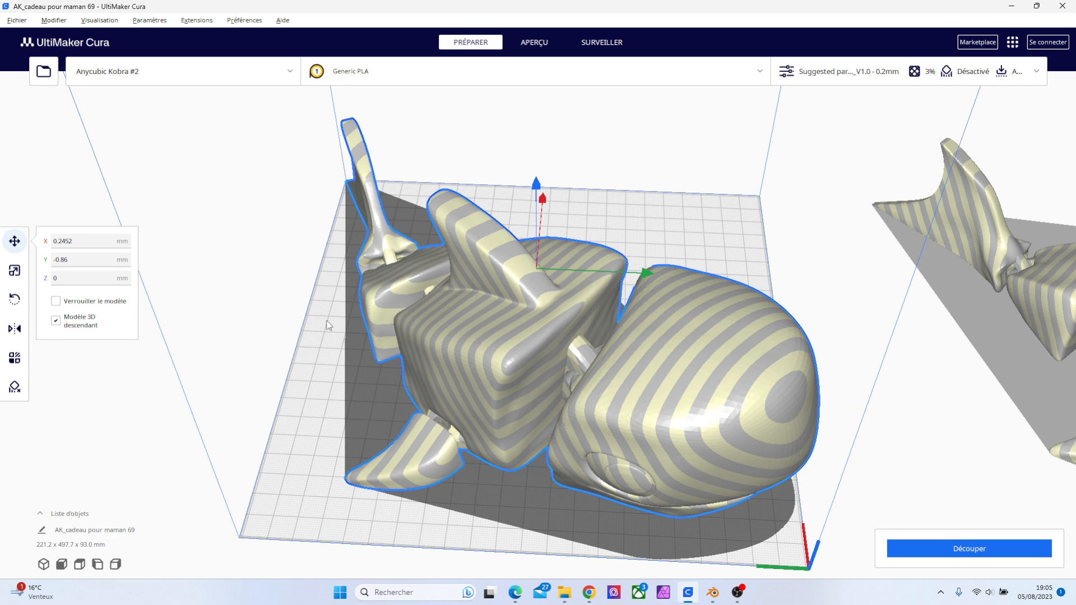
{"action": "left_click", "coordinate": [16, 298]}
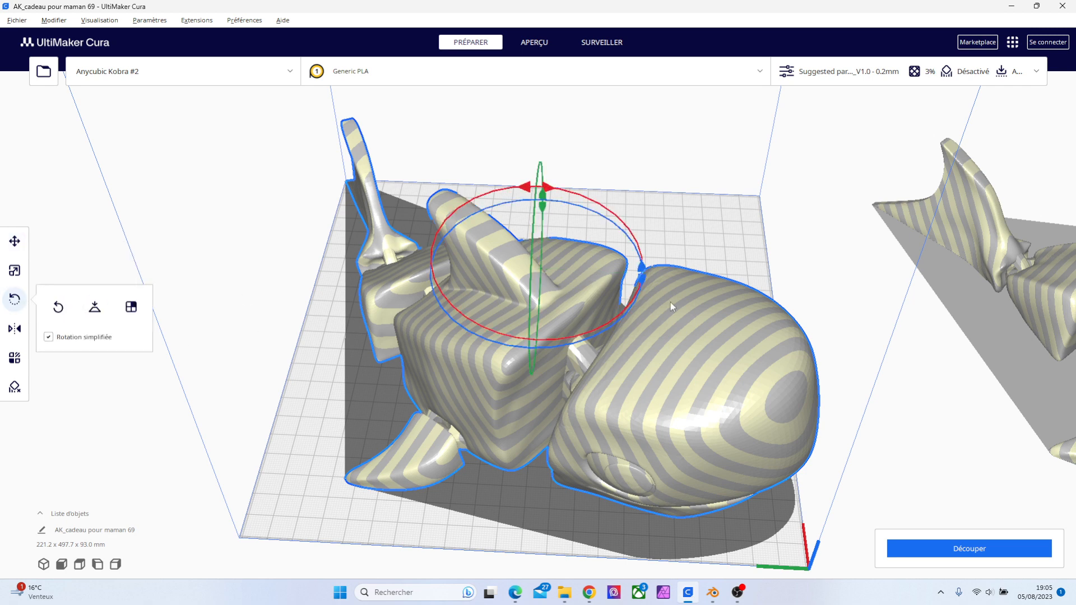
{"action": "mouse_move", "coordinate": [670, 302]}
{"action": "right_mouse_down"}
{"action": "mouse_move", "coordinate": [675, 373]}
{"action": "mouse_move", "coordinate": [676, 290]}
{"action": "right_mouse_up"}
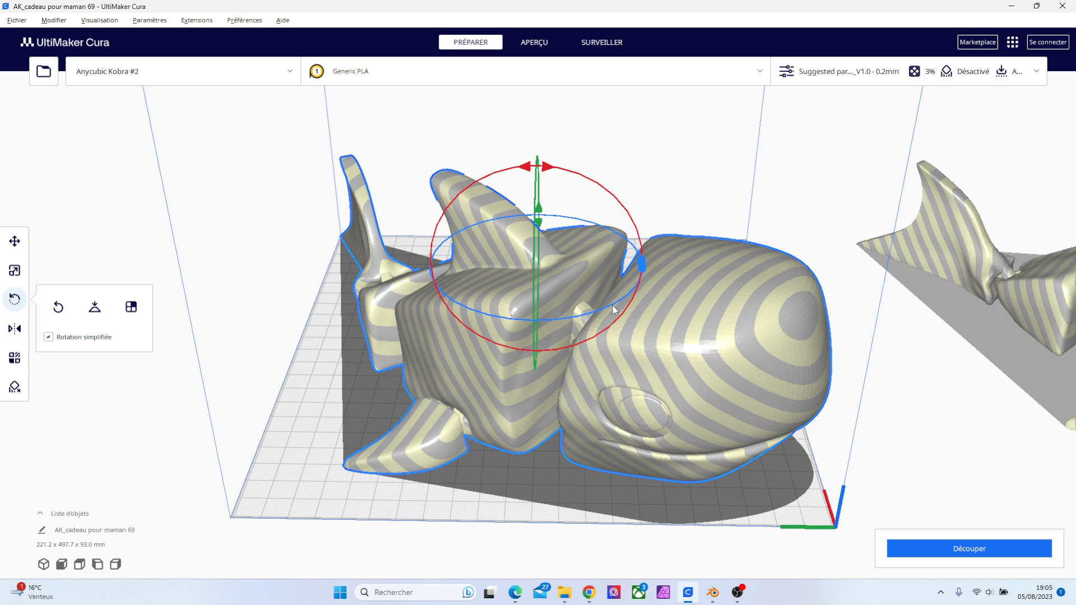
{"action": "left_click_drag", "start_coordinate": [613, 305], "coordinate": [617, 310]}
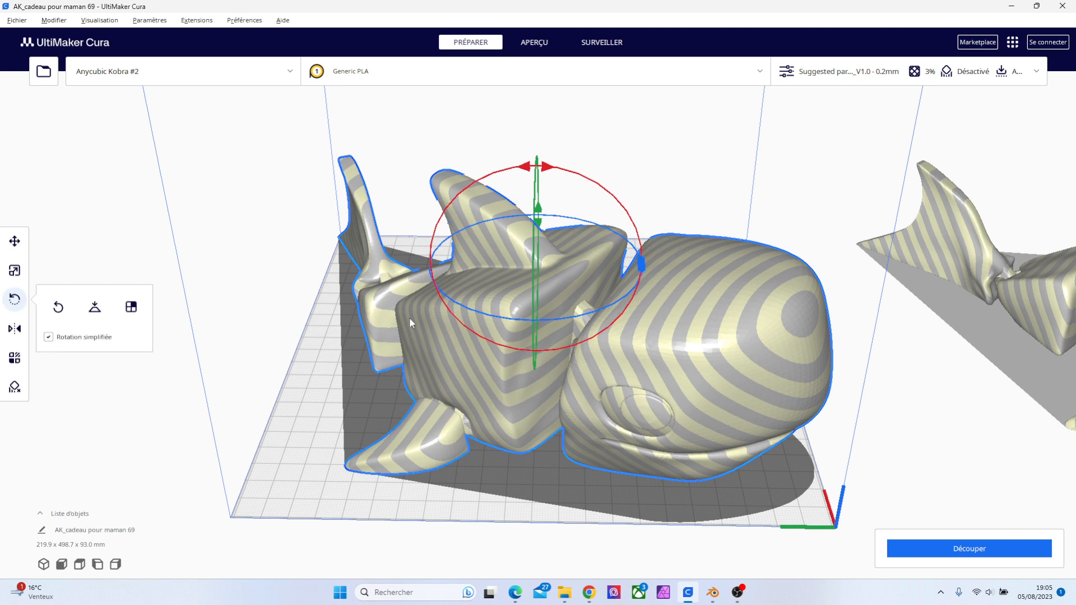
Move the fish along the Y axis to about -0.54 mm and inspect how its tail fits the plate corner
{"action": "left_click", "coordinate": [15, 241]}
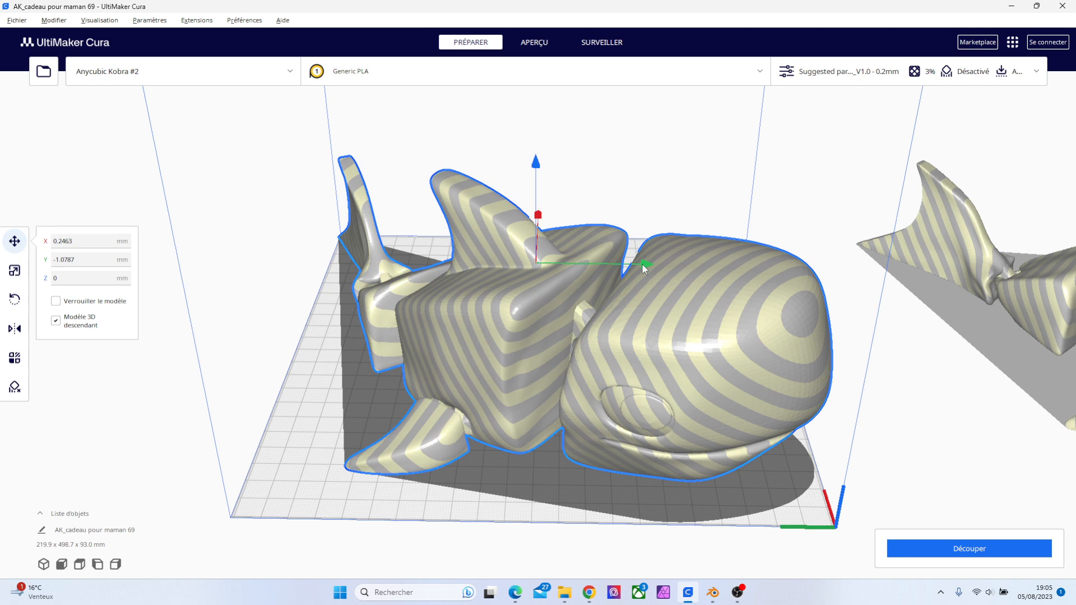
{"action": "mouse_move", "coordinate": [641, 264]}
{"action": "left_mouse_down"}
{"action": "mouse_move", "coordinate": [654, 270]}
{"action": "mouse_move", "coordinate": [644, 271]}
{"action": "left_mouse_up"}
{"action": "right_click_drag", "start_coordinate": [794, 260], "coordinate": [160, 303]}
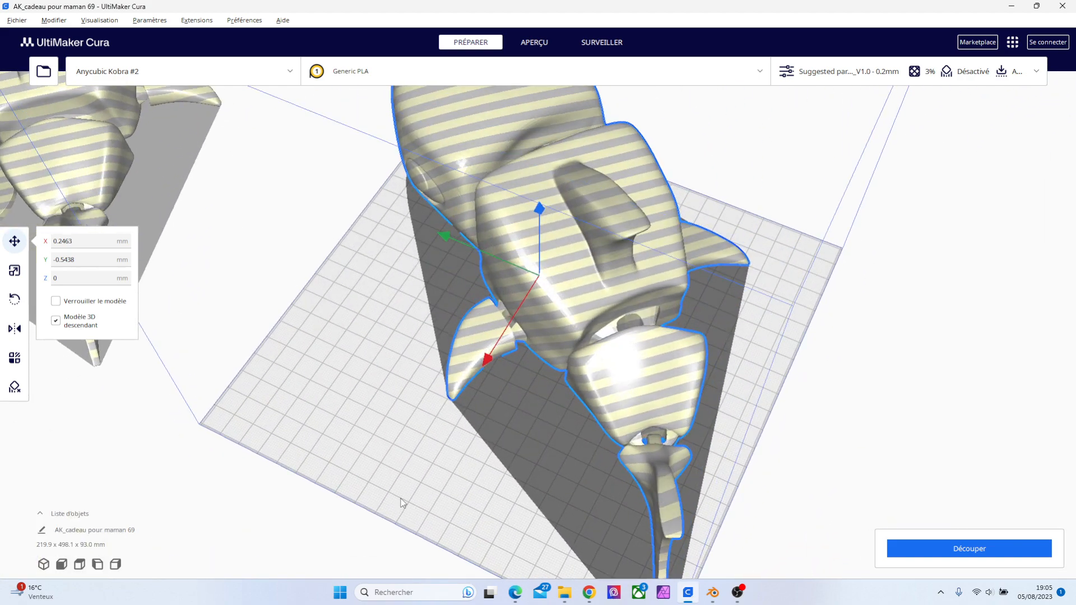
{"action": "scroll", "coordinate": [698, 498], "scroll_direction": "down", "scroll_amount": 3}
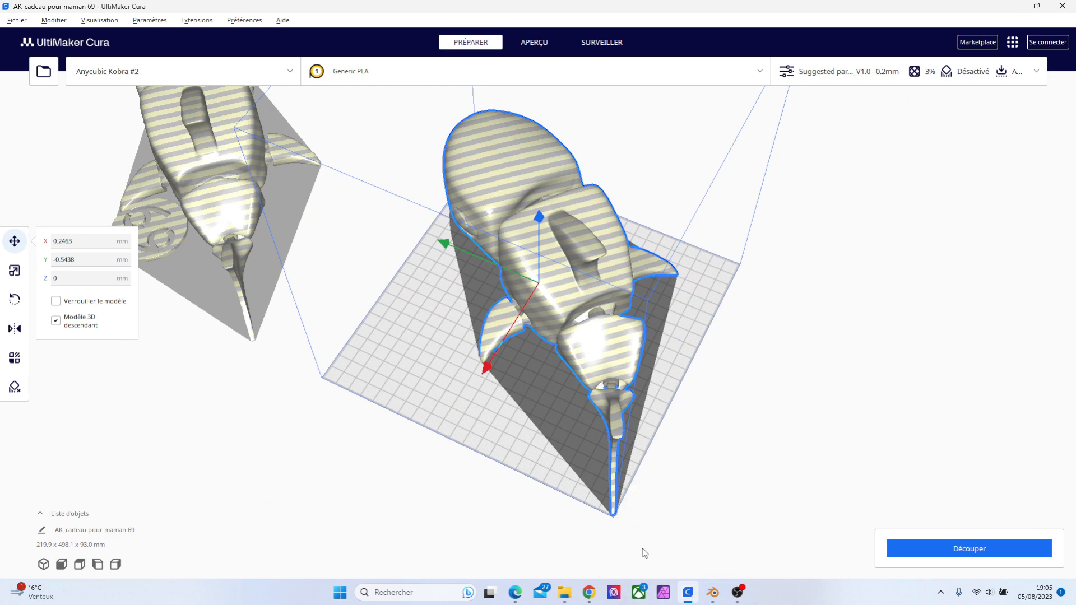
{"action": "scroll", "coordinate": [643, 550], "scroll_direction": "up", "scroll_amount": 5}
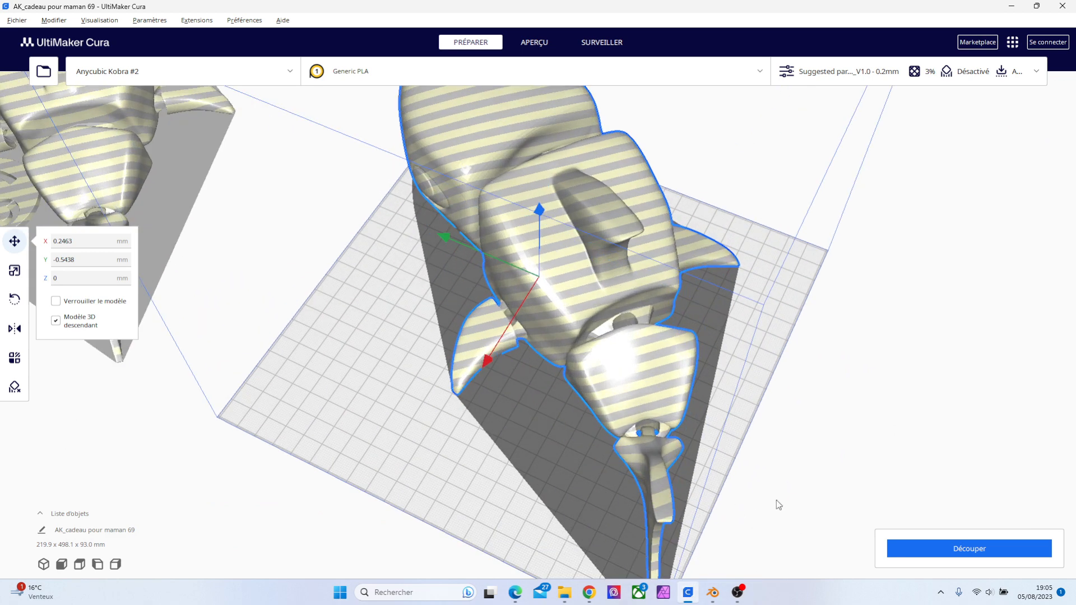
{"action": "scroll", "coordinate": [776, 500], "scroll_direction": "down", "scroll_amount": 4}
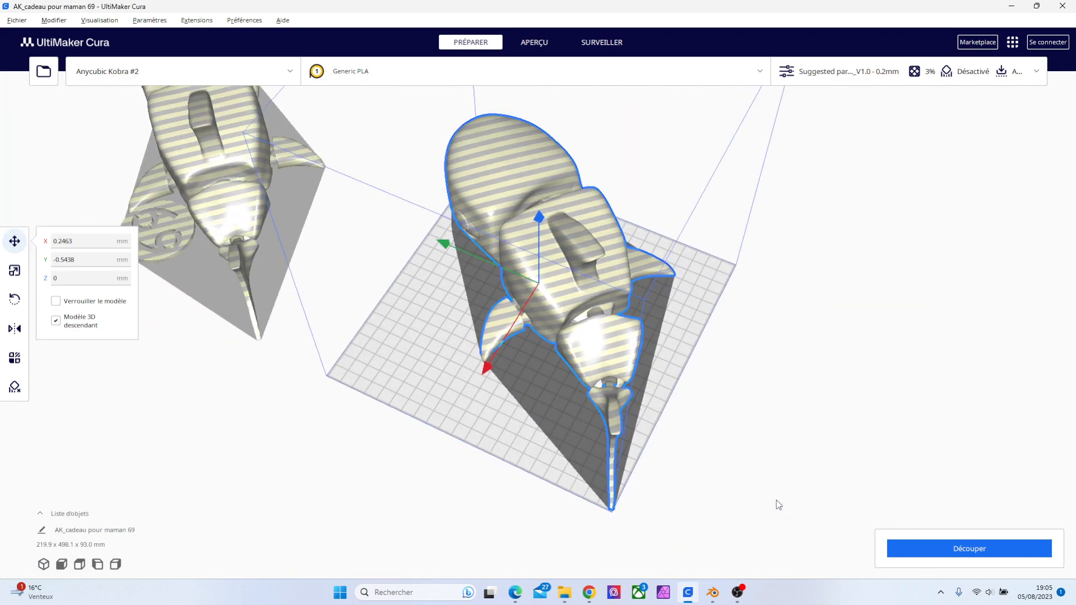
Nudge the fish back and forth along the Y axis to about 0.35 mm, comparing the head and tail clearances
{"action": "left_click_drag", "start_coordinate": [445, 246], "coordinate": [445, 248]}
{"action": "right_click_drag", "start_coordinate": [709, 499], "coordinate": [227, 488]}
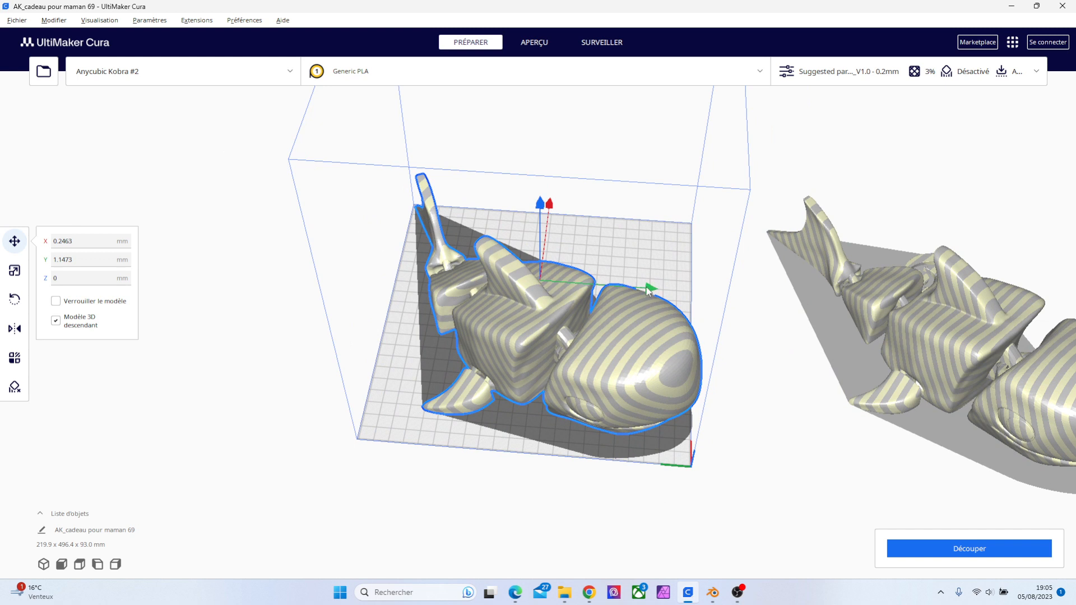
{"action": "left_click_drag", "start_coordinate": [649, 290], "coordinate": [645, 293]}
{"action": "right_click_drag", "start_coordinate": [745, 295], "coordinate": [91, 311]}
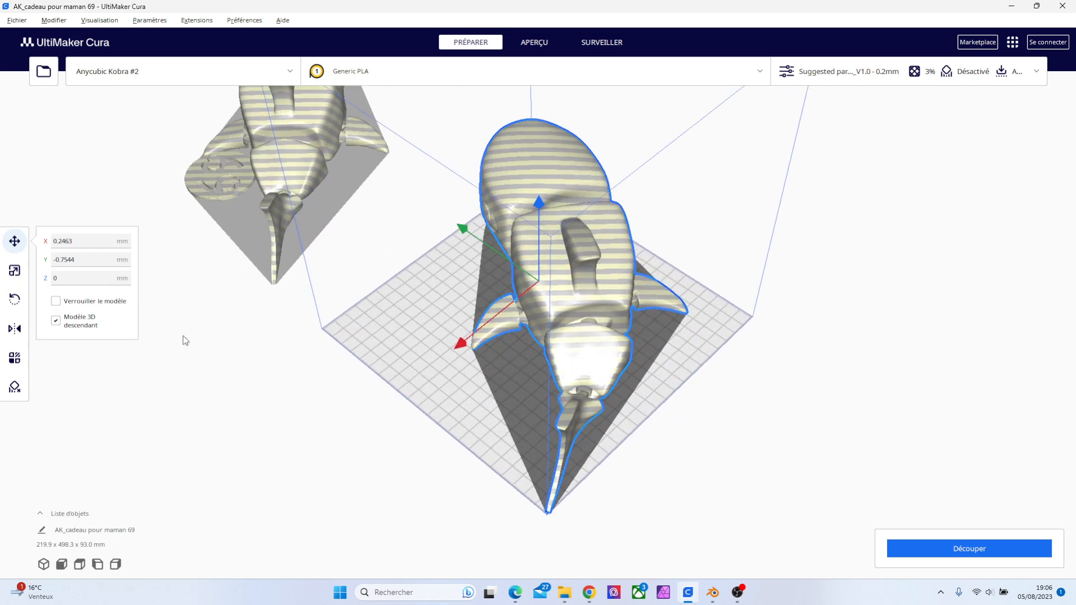
{"action": "left_click_drag", "start_coordinate": [464, 230], "coordinate": [462, 228]}
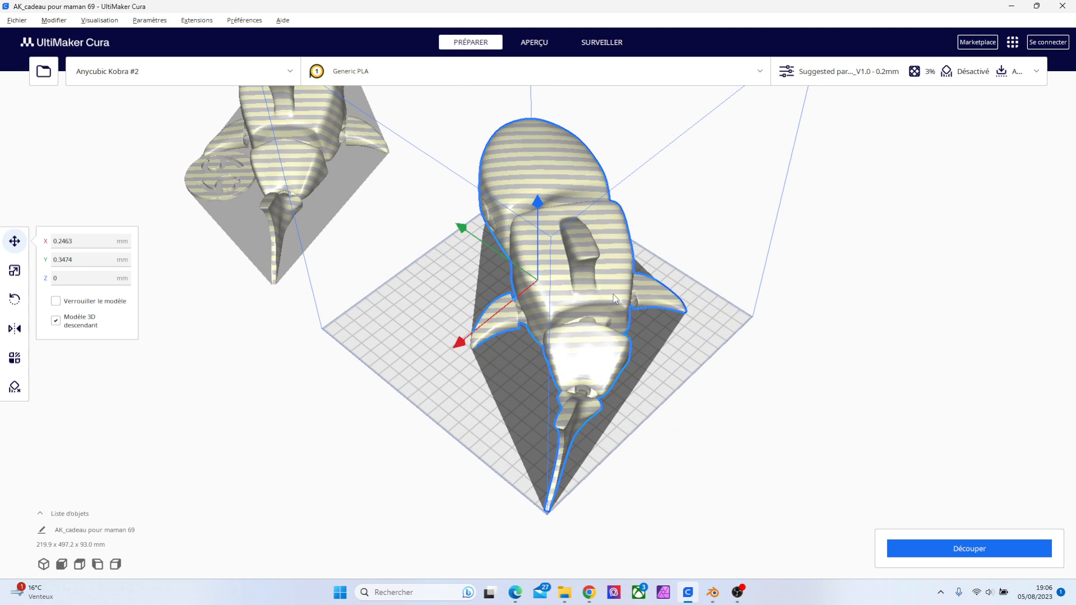
Reduce the fish's uniform scale to 231.5 %
{"action": "left_click", "coordinate": [15, 271]}
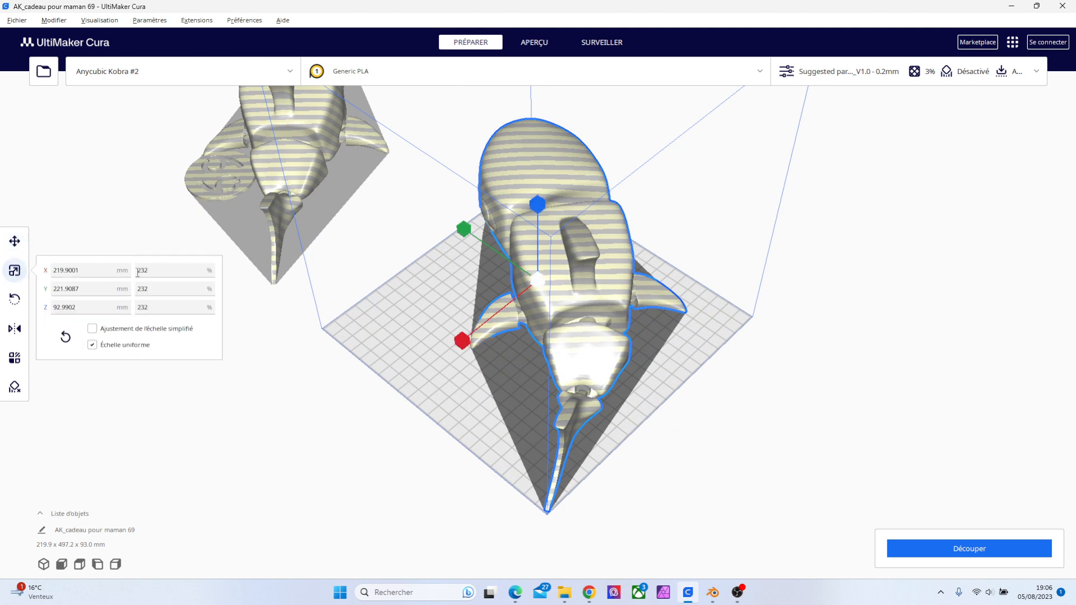
{"action": "left_click", "coordinate": [157, 273]}
{"action": "key", "text": "Return"}
{"action": "key", "text": "Tab"}
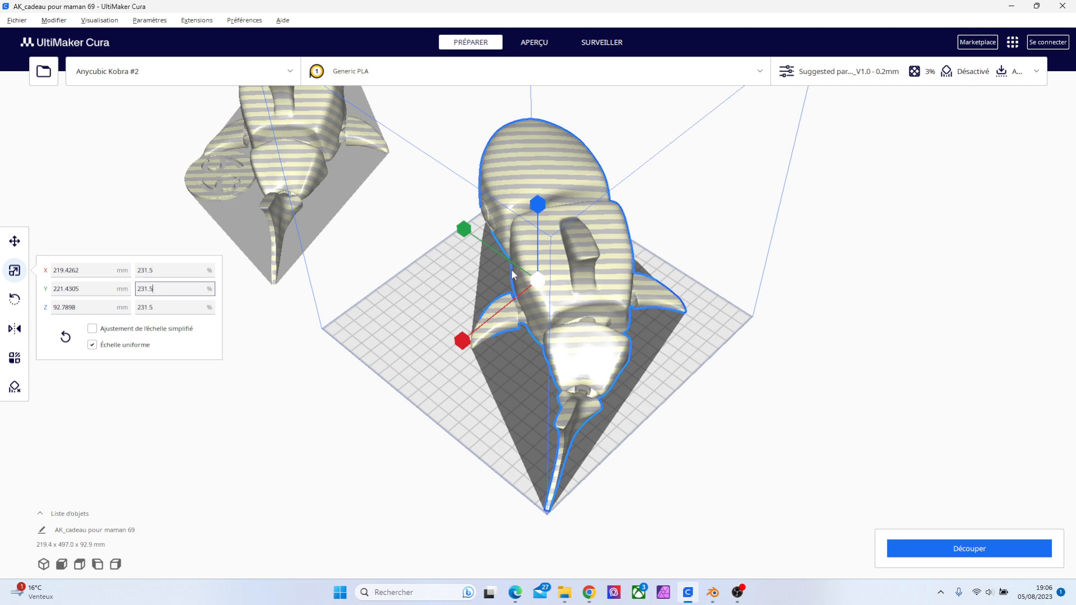
Reposition the fish to about -0.61 mm along the Y axis and -0.22 mm along the X axis
{"action": "left_click", "coordinate": [14, 241]}
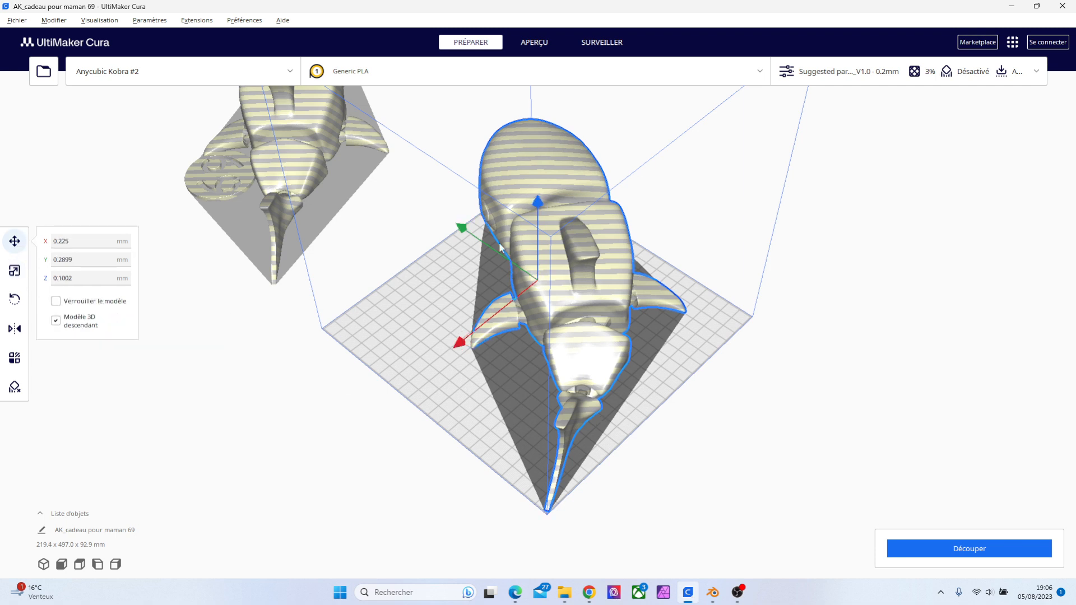
{"action": "left_click_drag", "start_coordinate": [461, 230], "coordinate": [462, 232]}
{"action": "left_click", "coordinate": [690, 340]}
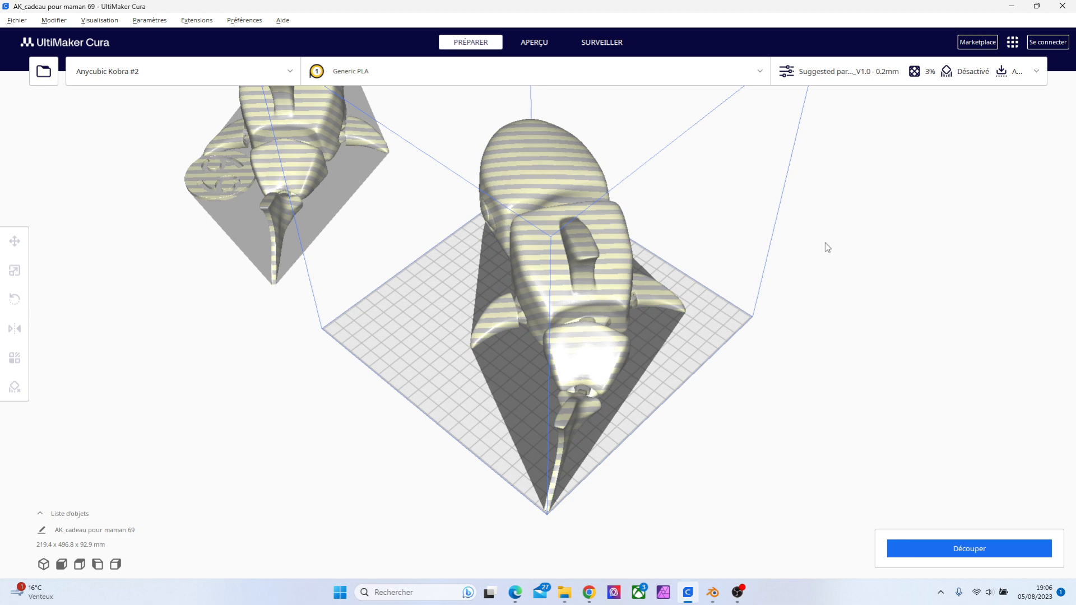
{"action": "right_click_drag", "start_coordinate": [695, 251], "coordinate": [213, 278]}
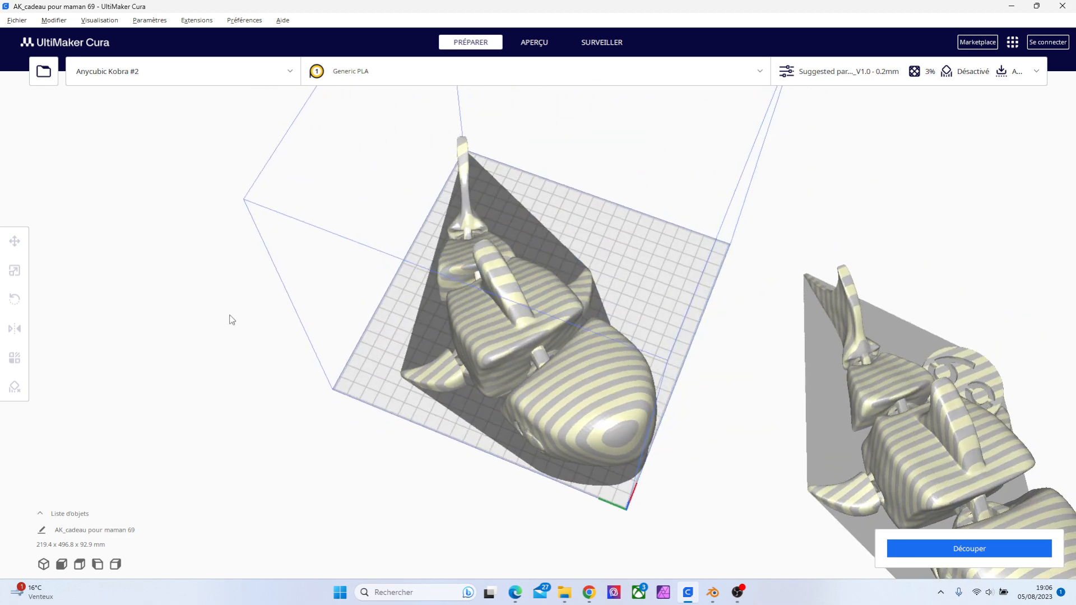
{"action": "left_click", "coordinate": [542, 341]}
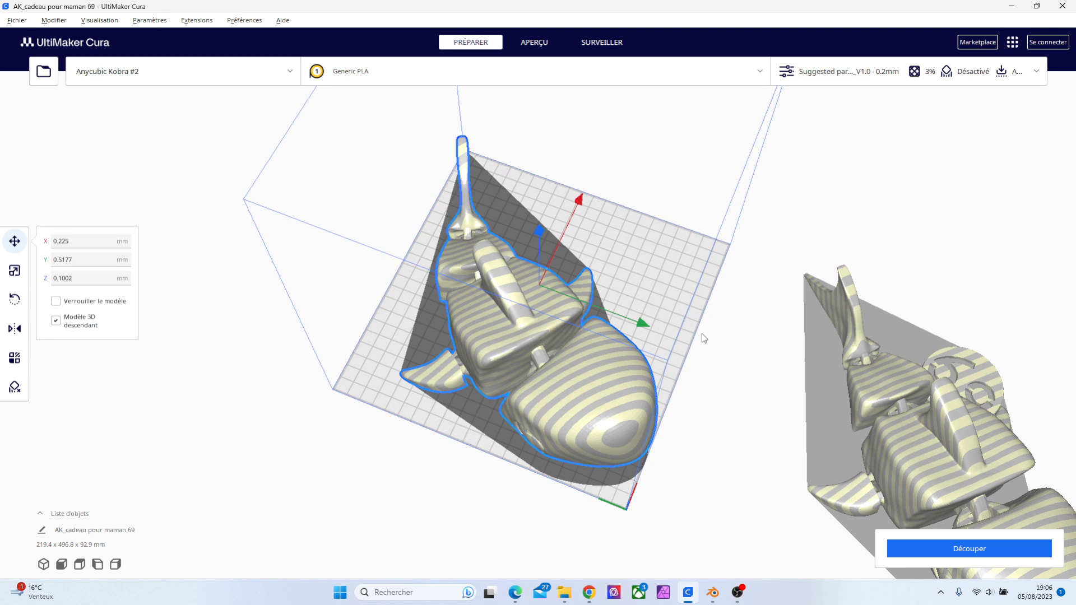
{"action": "left_click_drag", "start_coordinate": [645, 332], "coordinate": [642, 326]}
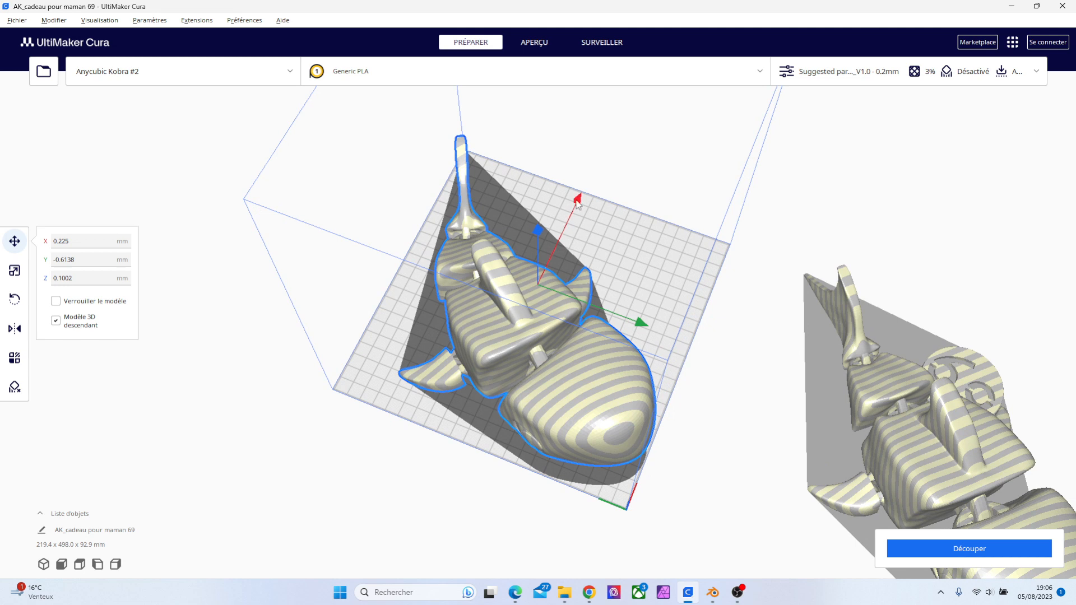
{"action": "left_click_drag", "start_coordinate": [578, 205], "coordinate": [578, 206]}
Rotate the fish slightly about its vertical axis and move it along the Y axis to about 1.14 mm
{"action": "right_click_drag", "start_coordinate": [578, 206], "coordinate": [25, 193]}
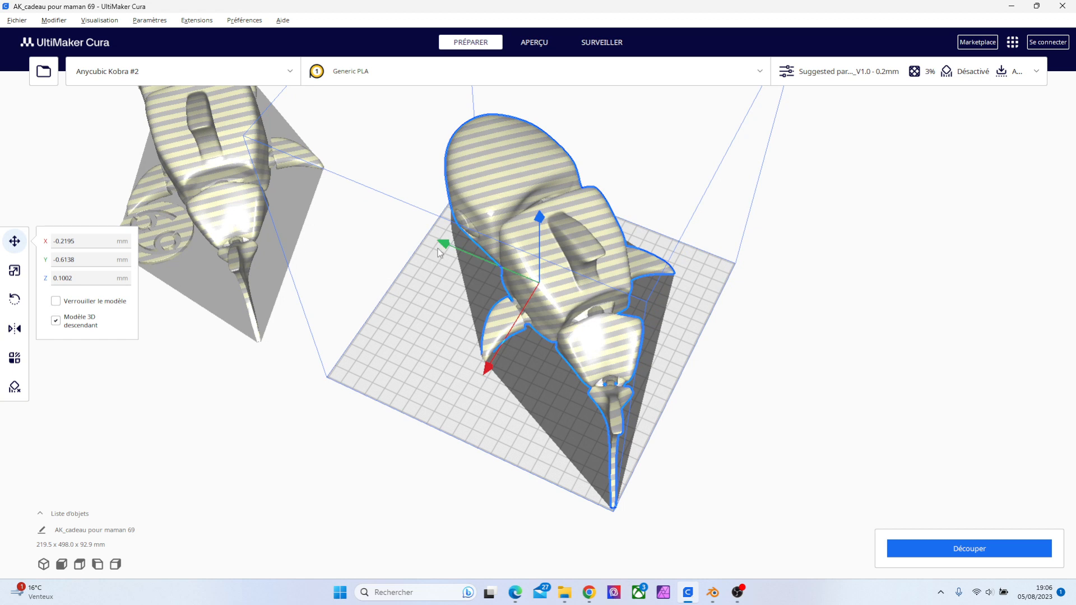
{"action": "left_click", "coordinate": [17, 300]}
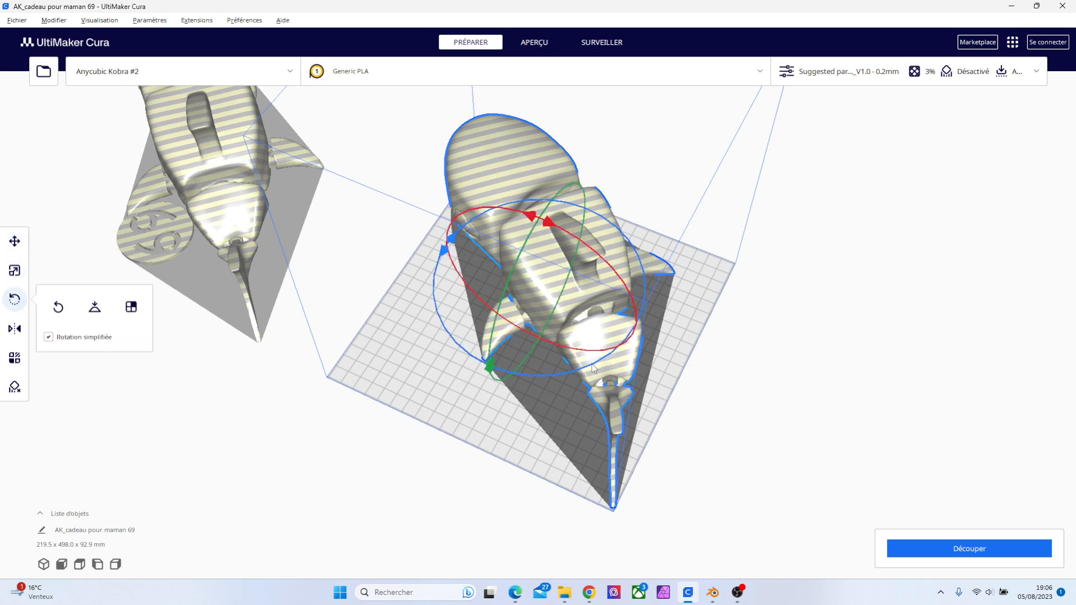
{"action": "left_click_drag", "start_coordinate": [594, 368], "coordinate": [593, 369]}
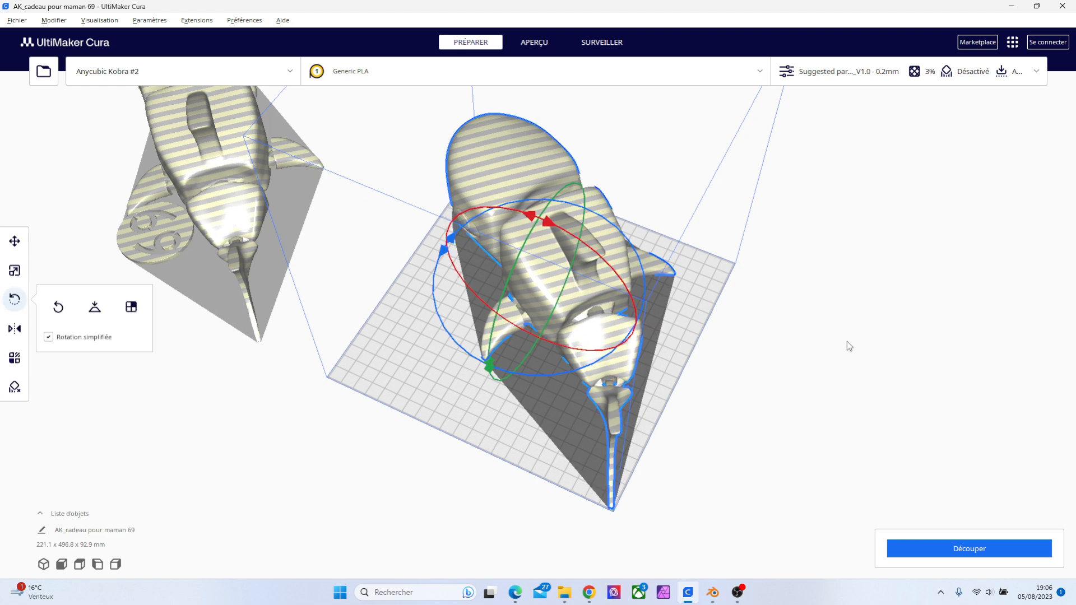
{"action": "right_click_drag", "start_coordinate": [856, 336], "coordinate": [314, 342]}
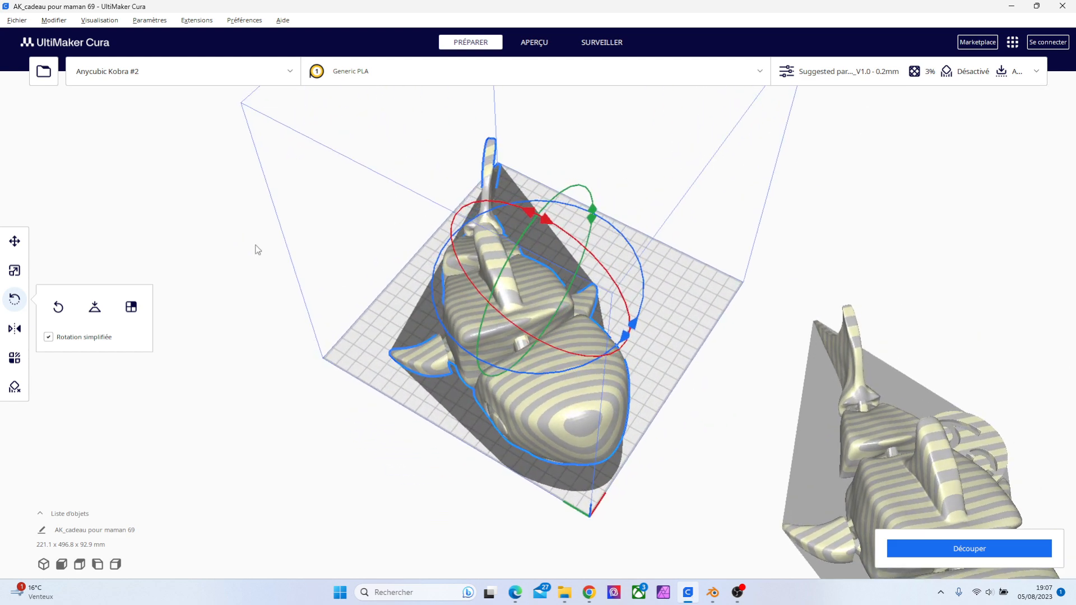
{"action": "left_click", "coordinate": [15, 241]}
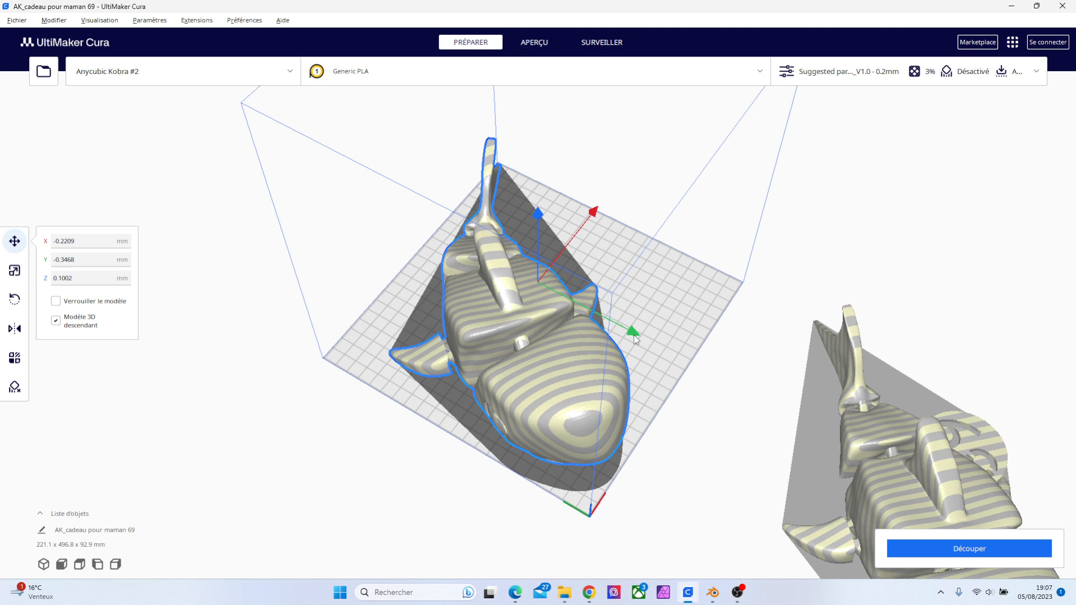
{"action": "left_click_drag", "start_coordinate": [634, 335], "coordinate": [635, 337]}
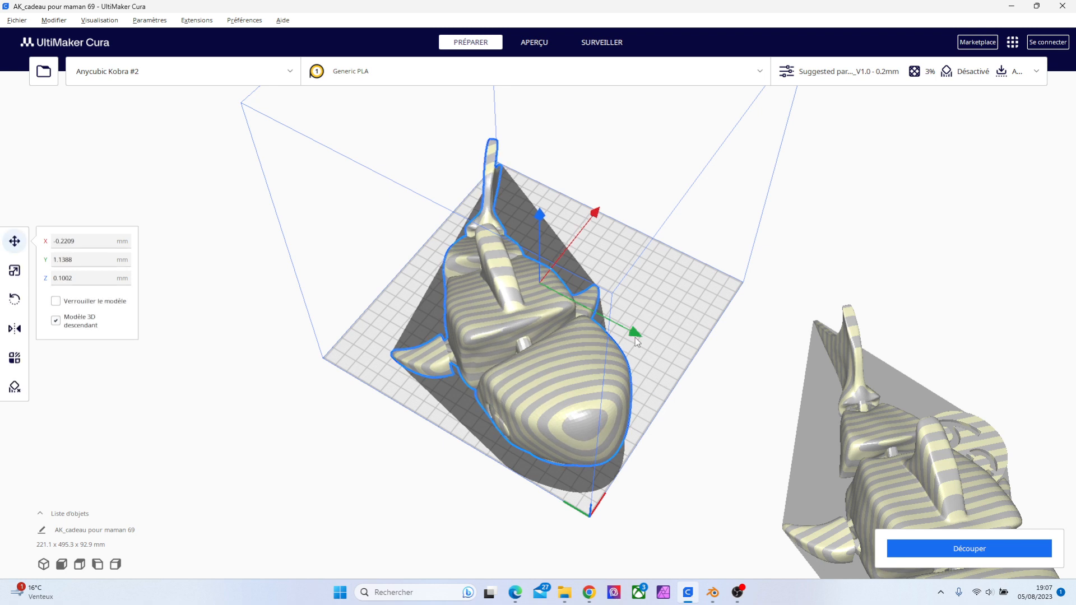
Set the fish's uniform scale to 231 %
{"action": "left_click", "coordinate": [15, 272]}
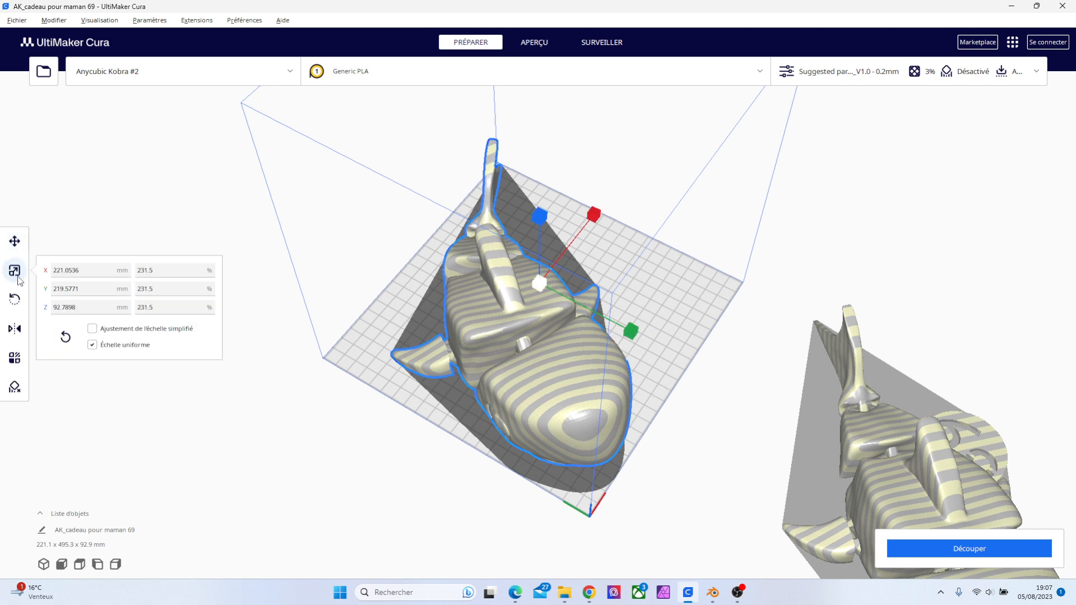
{"action": "left_click", "coordinate": [172, 269]}
{"action": "key", "text": "Return"}
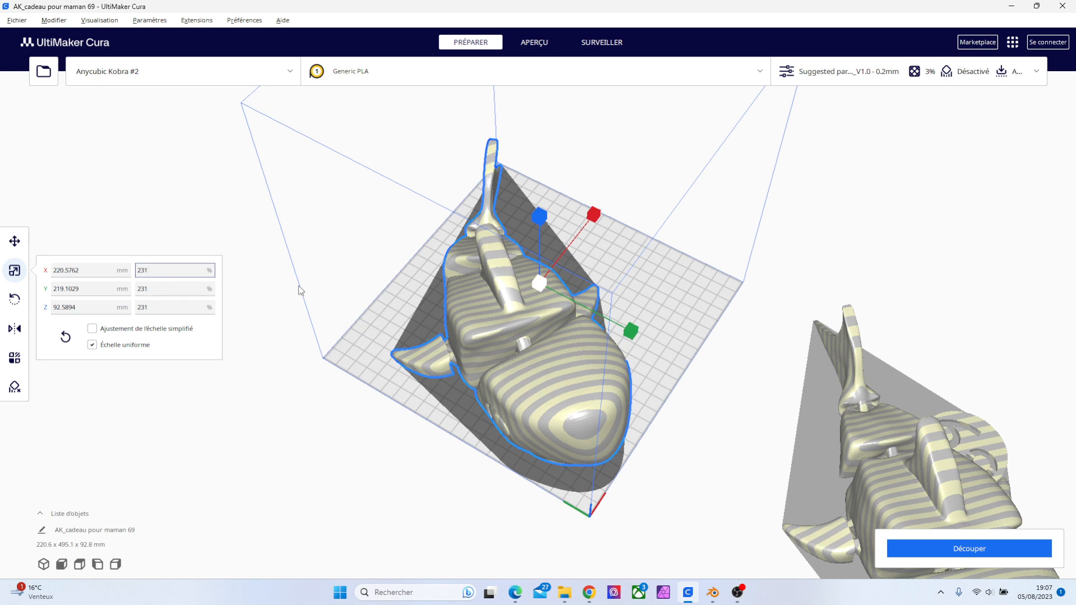
{"action": "left_click", "coordinate": [301, 290]}
{"action": "left_click", "coordinate": [513, 291]}
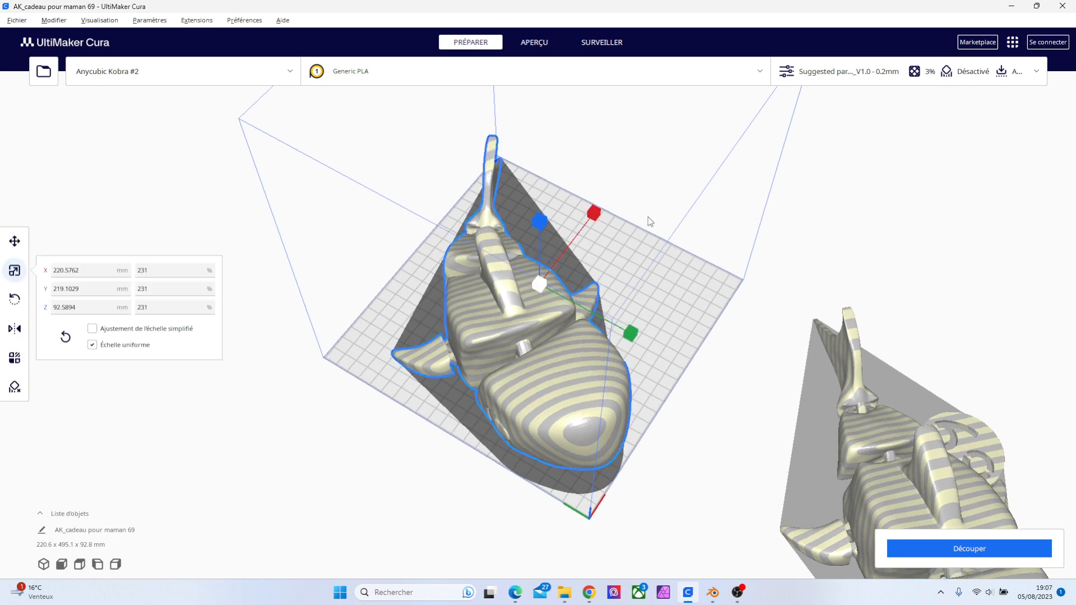
Shift the fish along the Y axis in small moves to about 0.06 mm, checking its fit within the plate corners
{"action": "right_click_drag", "start_coordinate": [648, 217], "coordinate": [725, 332]}
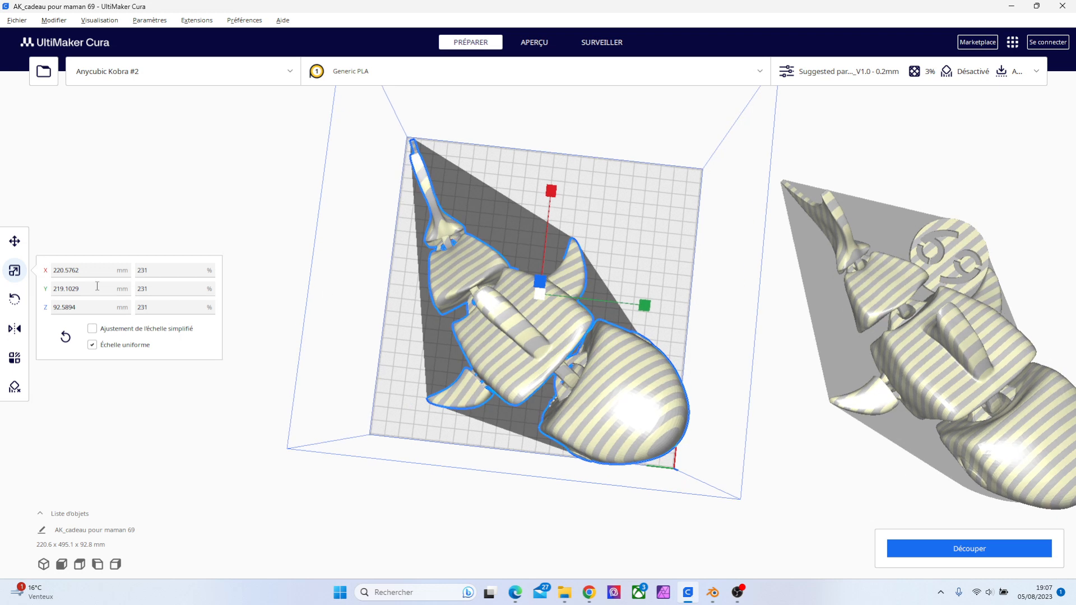
{"action": "left_click", "coordinate": [15, 241]}
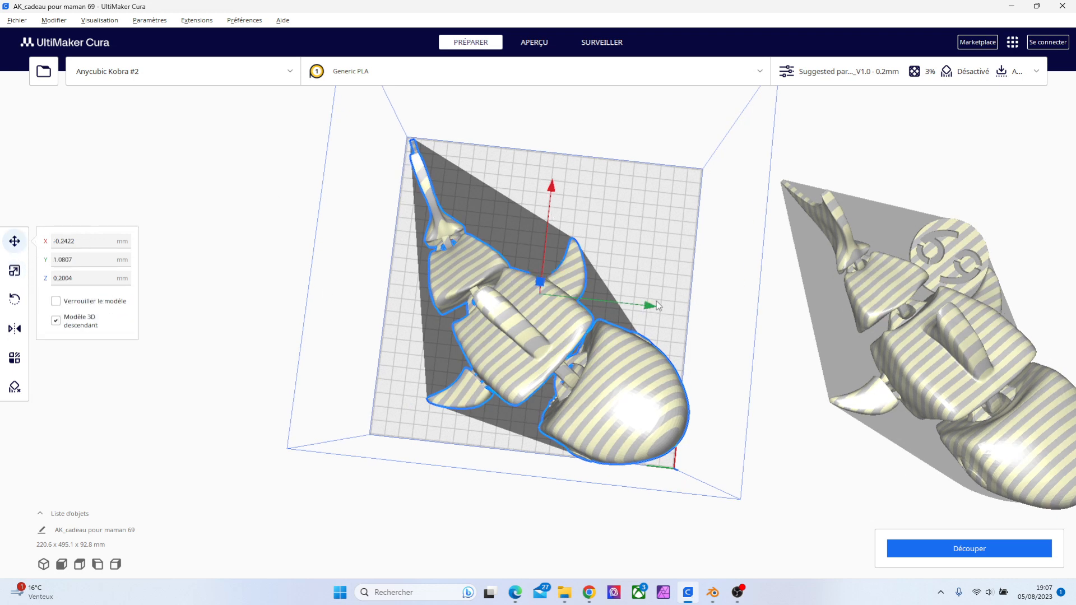
{"action": "left_click_drag", "start_coordinate": [652, 304], "coordinate": [651, 307]}
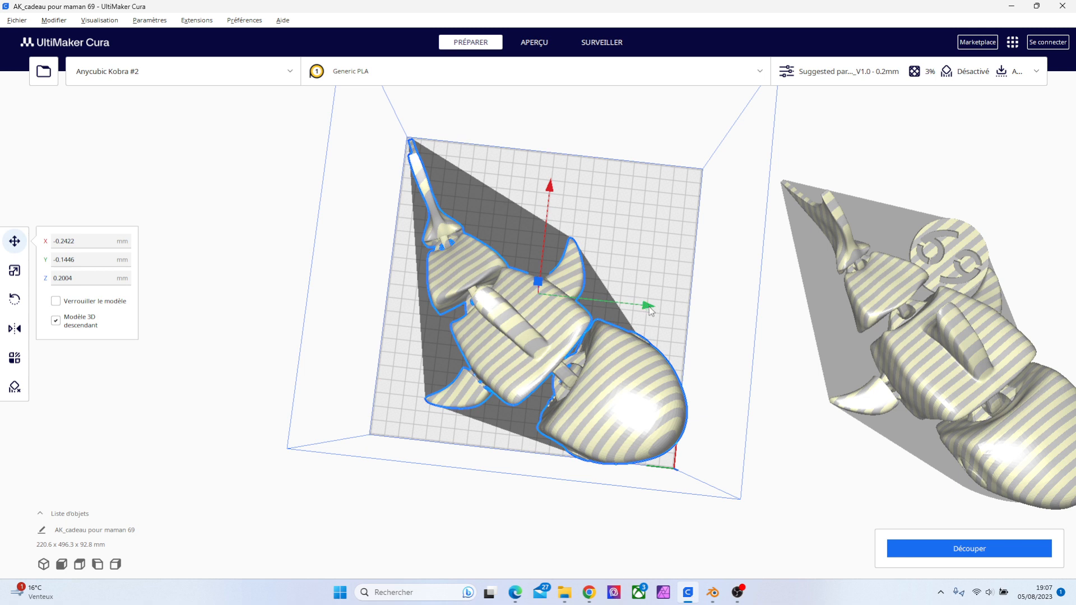
{"action": "left_click_drag", "start_coordinate": [649, 308], "coordinate": [648, 307]}
{"action": "right_click_drag", "start_coordinate": [714, 345], "coordinate": [605, 305]}
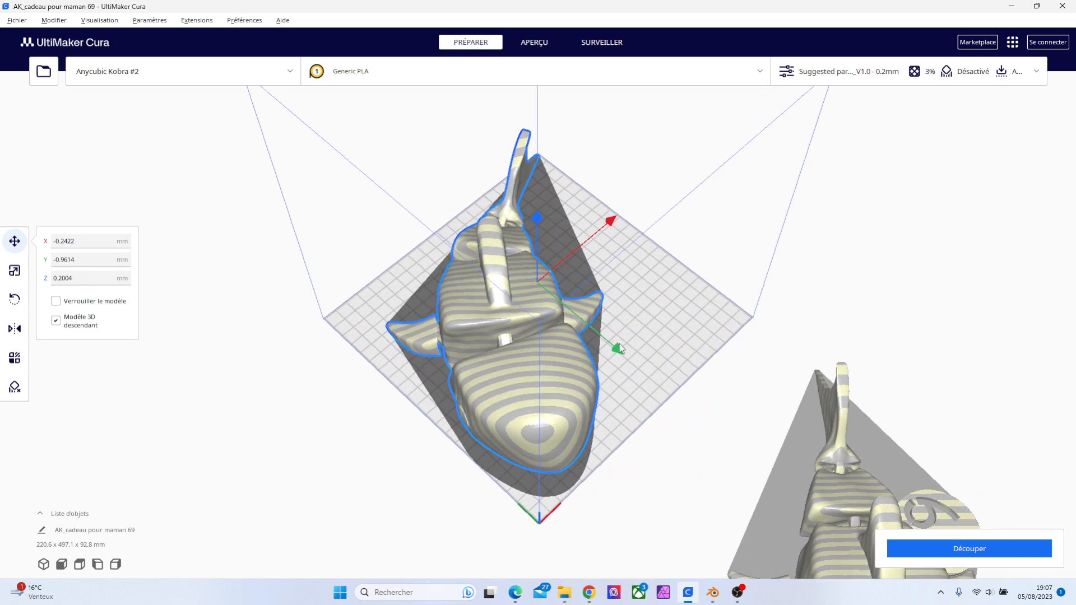
{"action": "left_click_drag", "start_coordinate": [620, 347], "coordinate": [619, 350]}
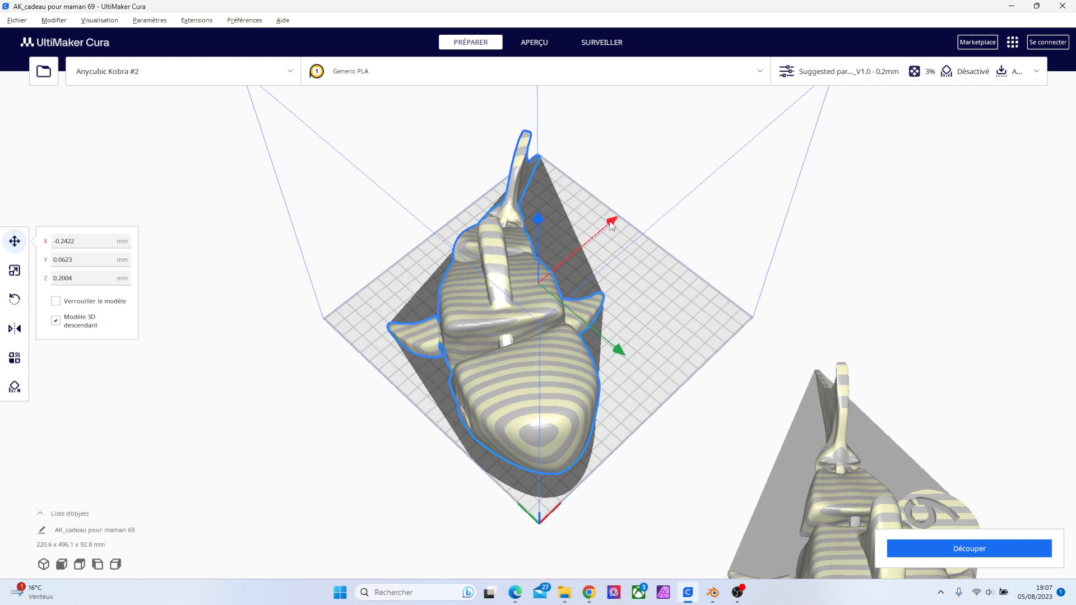
Shift the fish on the build plate to about 0.13 mm along the X axis and about 0.59 mm along the Y axis
{"action": "left_click_drag", "start_coordinate": [612, 224], "coordinate": [613, 224]}
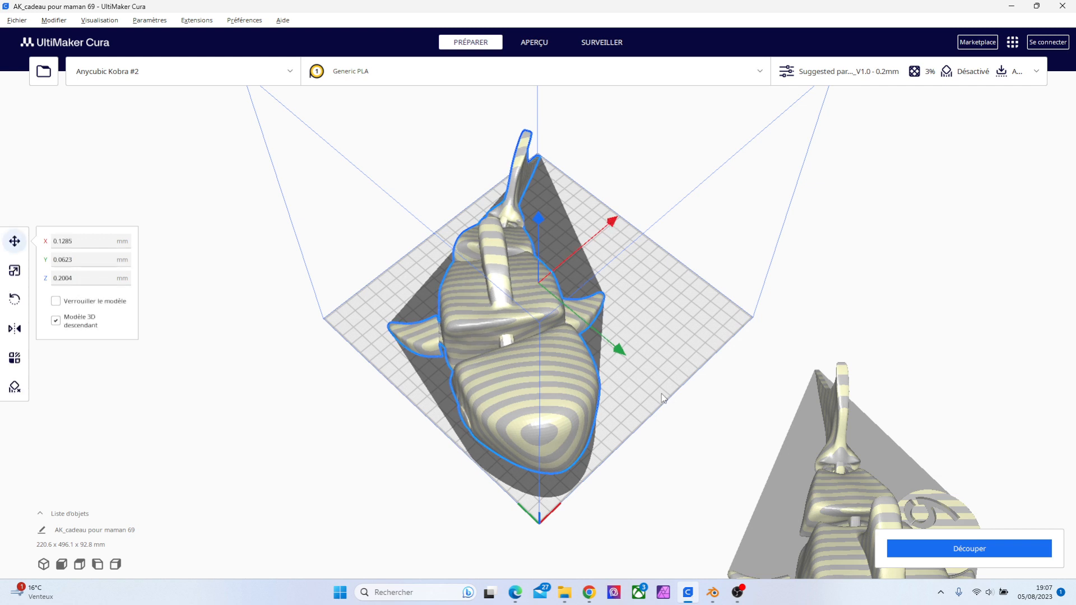
{"action": "scroll", "coordinate": [581, 547], "scroll_direction": "up", "scroll_amount": 4}
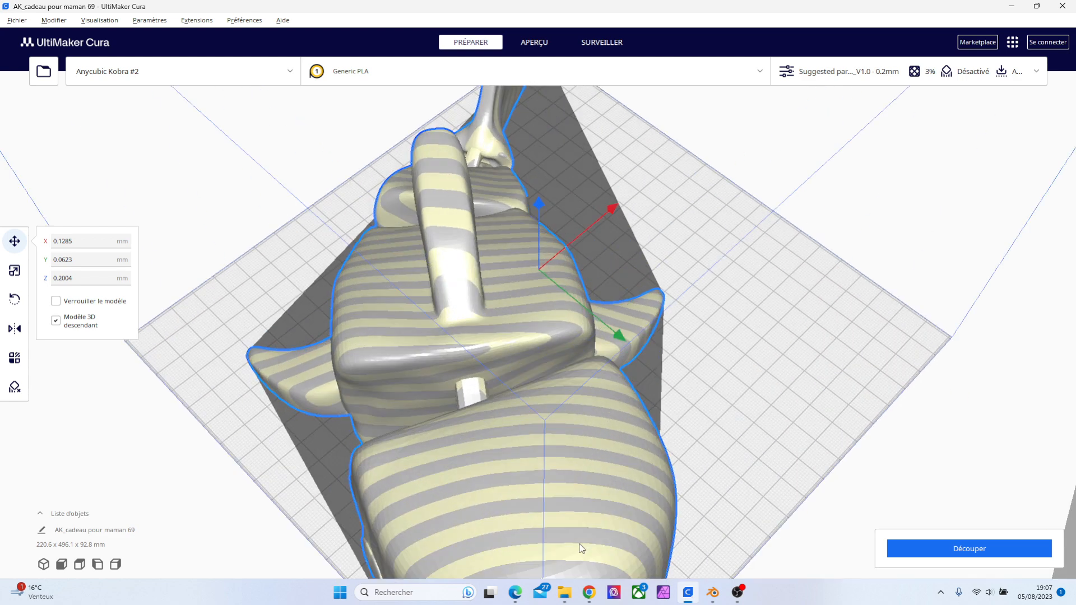
{"action": "scroll", "coordinate": [580, 548], "scroll_direction": "down", "scroll_amount": 2}
{"action": "right_click_drag", "start_coordinate": [775, 476], "coordinate": [686, 432]}
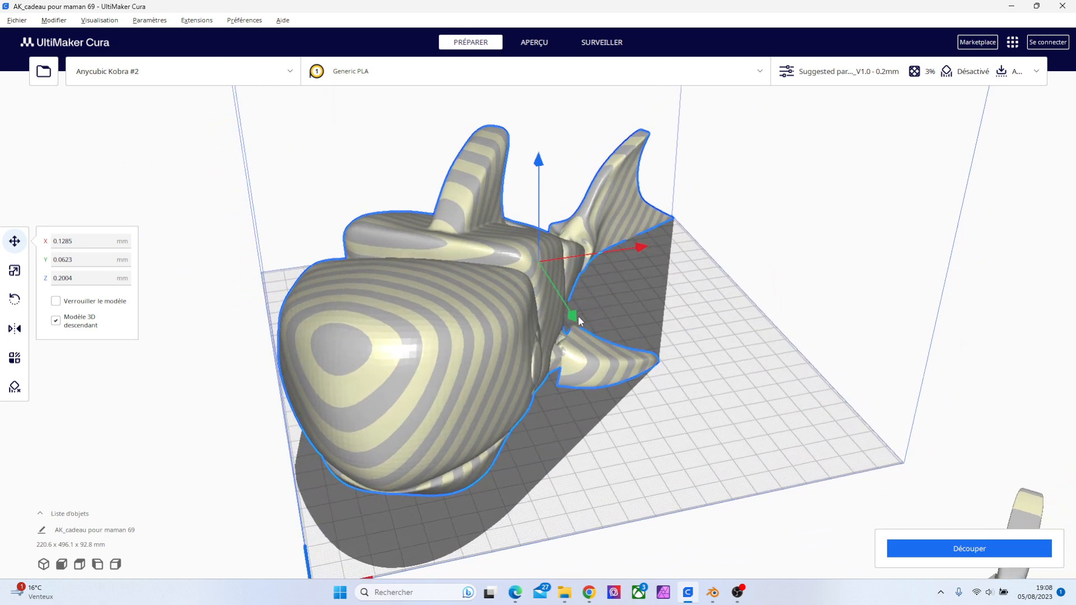
{"action": "left_click_drag", "start_coordinate": [578, 316], "coordinate": [578, 318]}
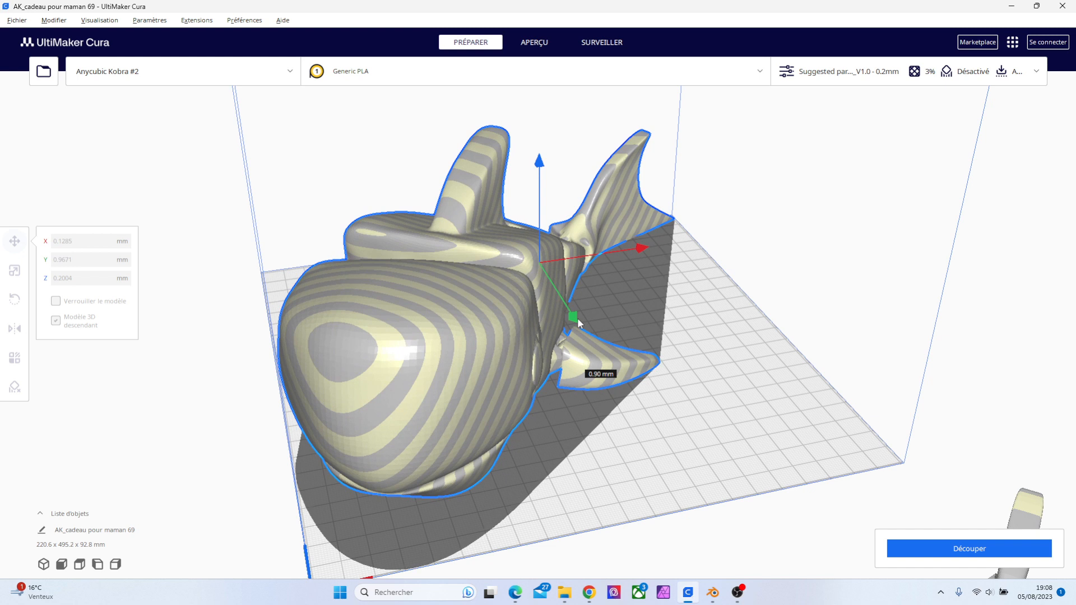
{"action": "left_click_drag", "start_coordinate": [578, 318], "coordinate": [570, 320]}
{"action": "right_click_drag", "start_coordinate": [772, 250], "coordinate": [340, 231]}
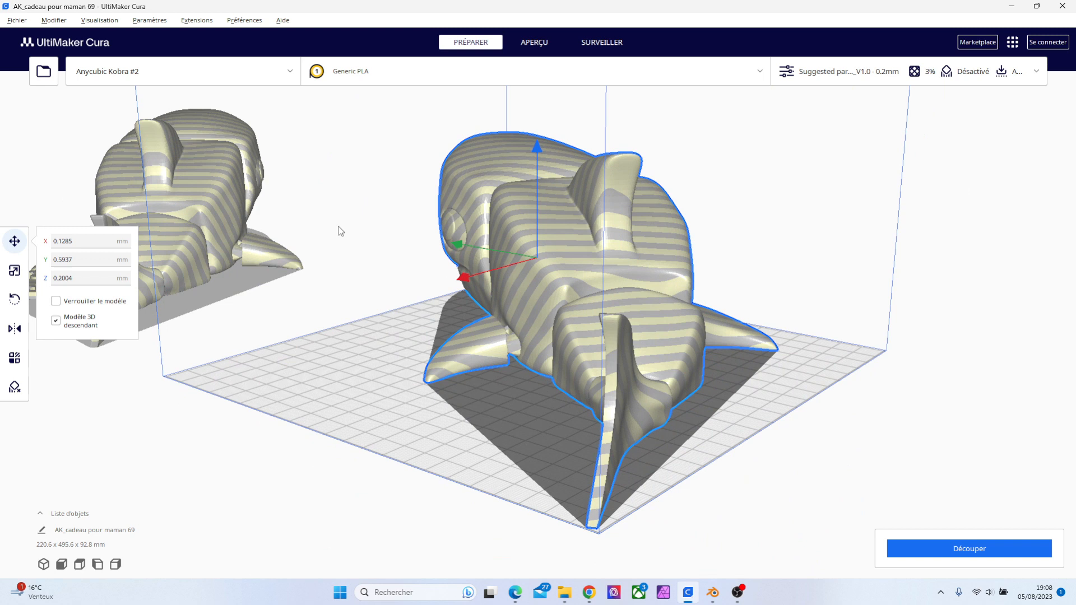
Rotate the fish very slightly about its vertical axis, without snapping to large angle steps
{"action": "left_click", "coordinate": [14, 299]}
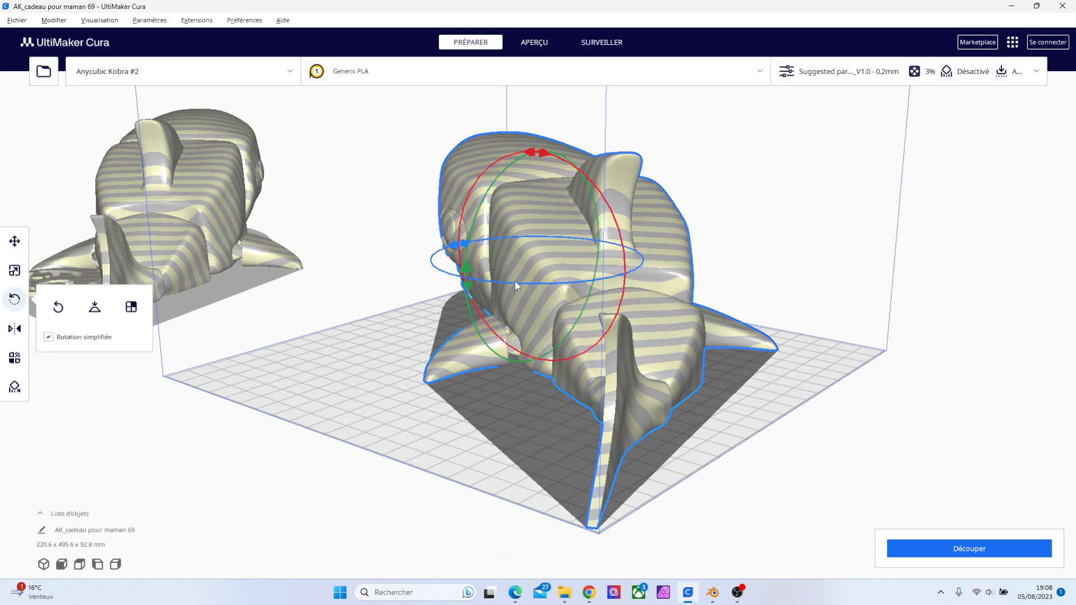
{"action": "left_click_drag", "start_coordinate": [515, 280], "coordinate": [511, 284]}
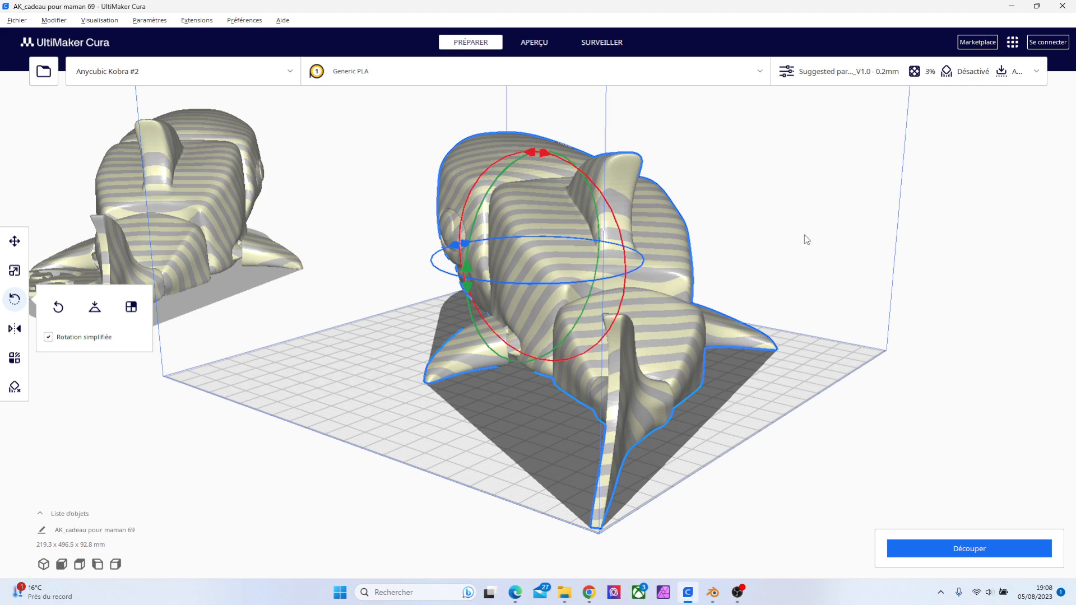
{"action": "right_click_drag", "start_coordinate": [804, 235], "coordinate": [365, 287]}
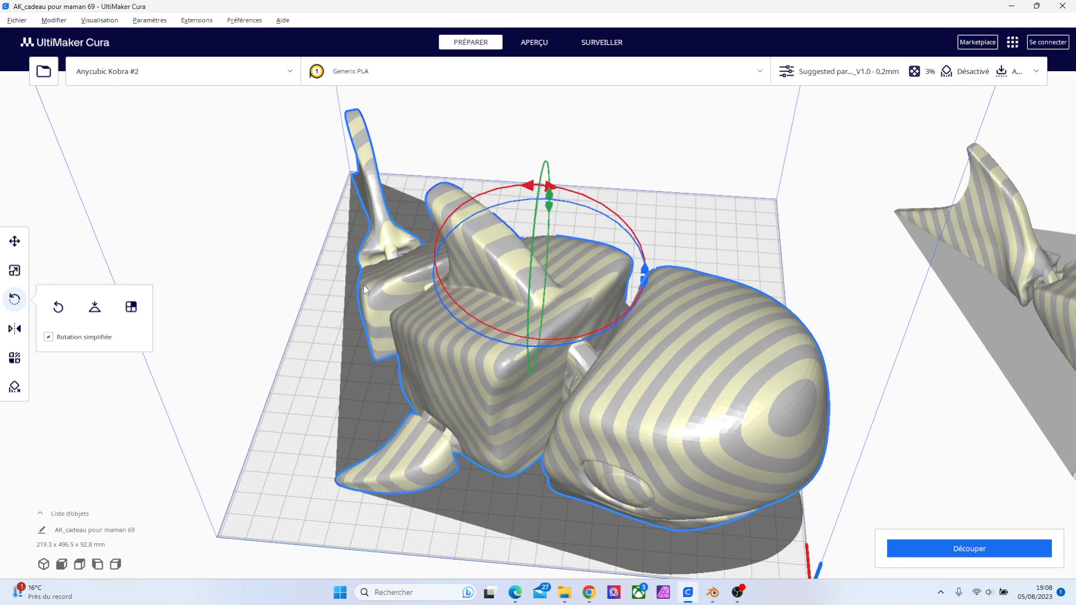
Nudge the fish to about -0.22 mm along the X axis and about 0.05 mm along the Y axis
{"action": "left_click", "coordinate": [15, 247]}
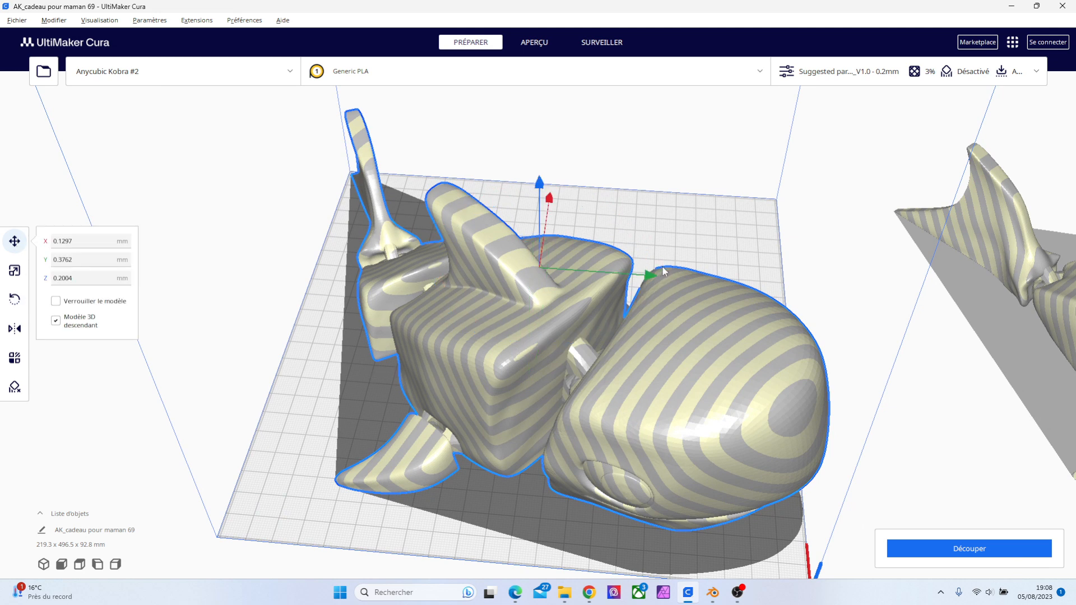
{"action": "left_click_drag", "start_coordinate": [648, 271], "coordinate": [648, 275]}
{"action": "mouse_move", "coordinate": [470, 234]}
{"action": "right_mouse_down"}
{"action": "mouse_move", "coordinate": [683, 255]}
{"action": "mouse_move", "coordinate": [601, 238]}
{"action": "mouse_move", "coordinate": [486, 245]}
{"action": "right_mouse_up"}
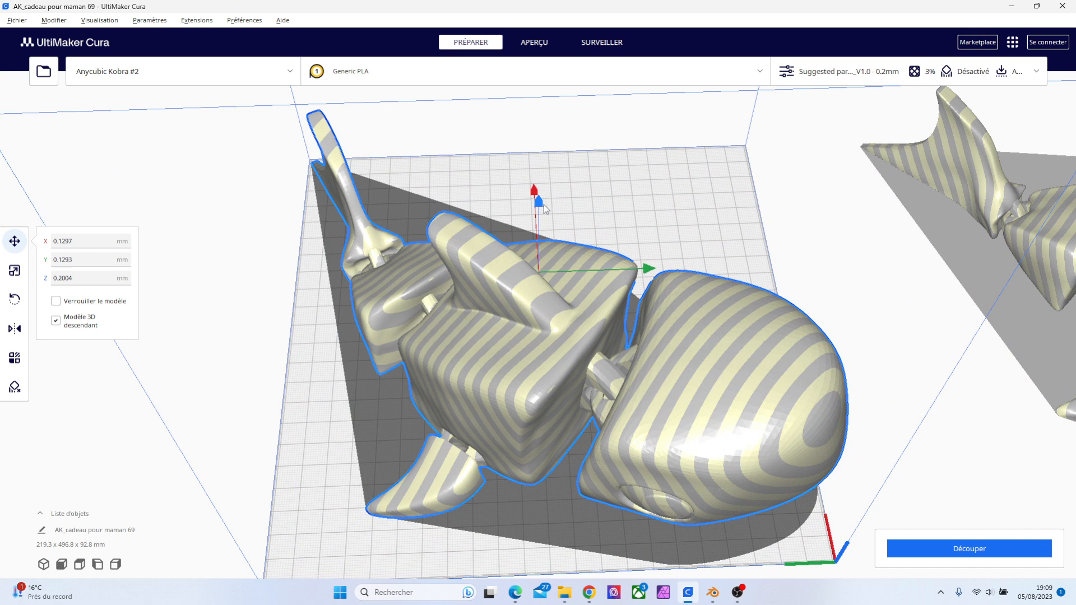
{"action": "left_click_drag", "start_coordinate": [543, 207], "coordinate": [545, 211]}
{"action": "left_click_drag", "start_coordinate": [532, 195], "coordinate": [534, 196]}
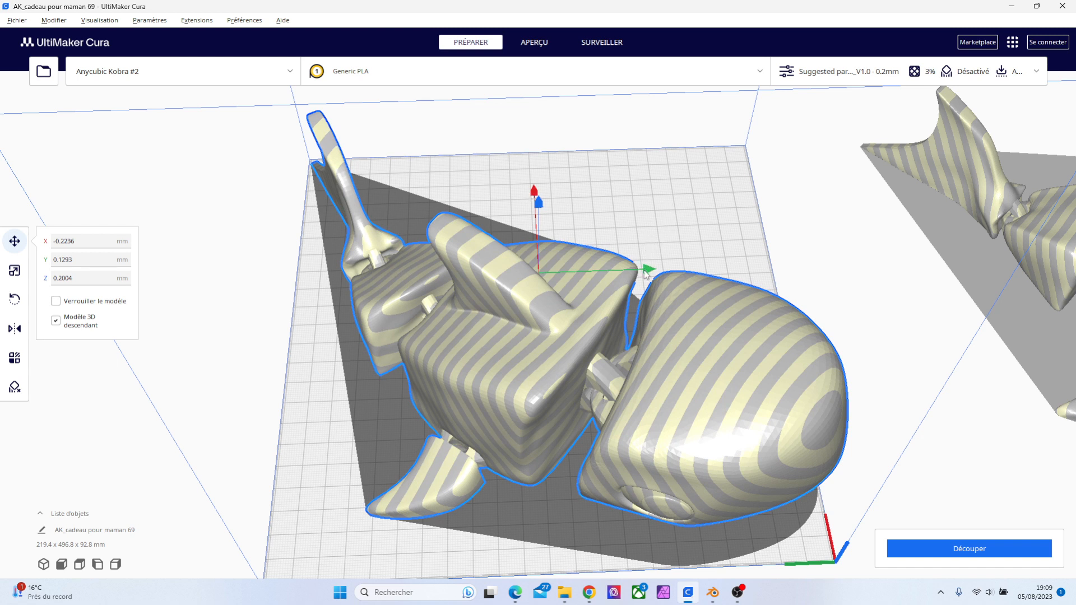
{"action": "left_click_drag", "start_coordinate": [646, 274], "coordinate": [643, 274]}
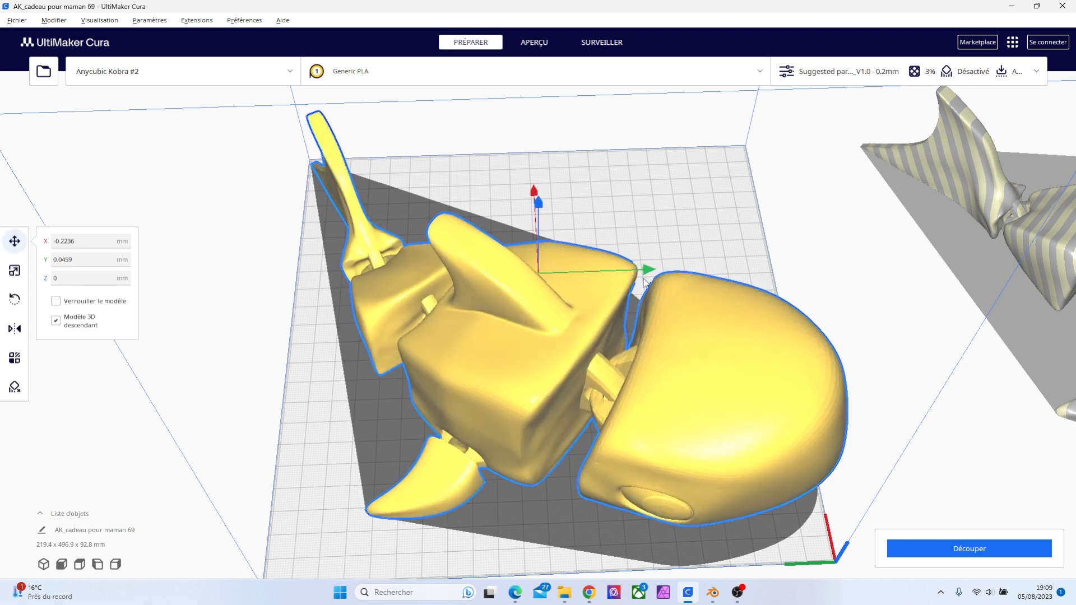
Check the fish's placement within the build plate and its scale values
{"action": "left_click", "coordinate": [854, 256]}
{"action": "right_click_drag", "start_coordinate": [854, 257], "coordinate": [580, 257]}
{"action": "left_click", "coordinate": [485, 323]}
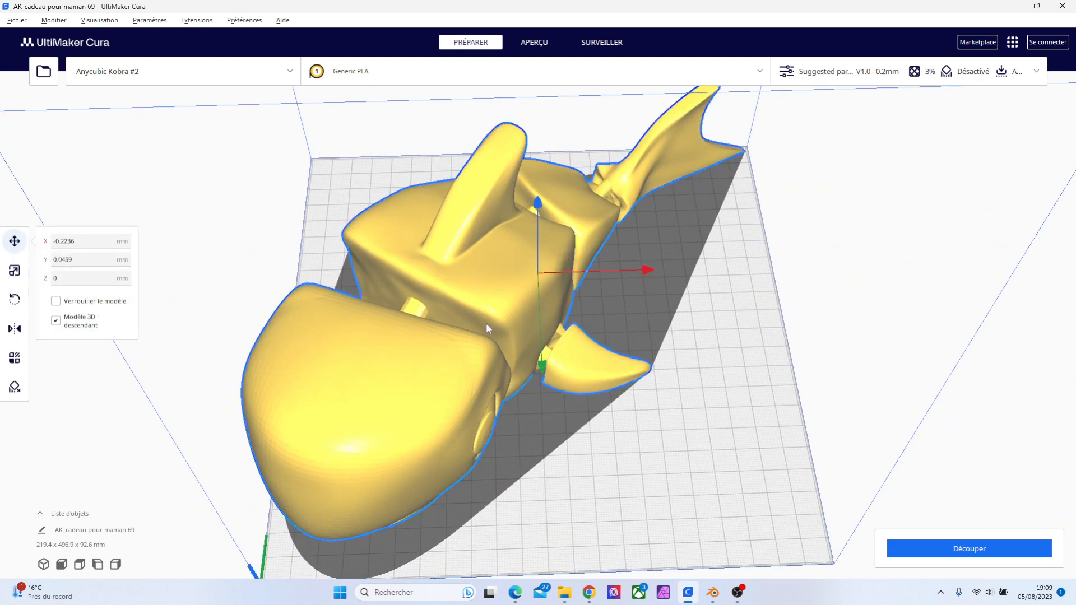
{"action": "left_click", "coordinate": [15, 272]}
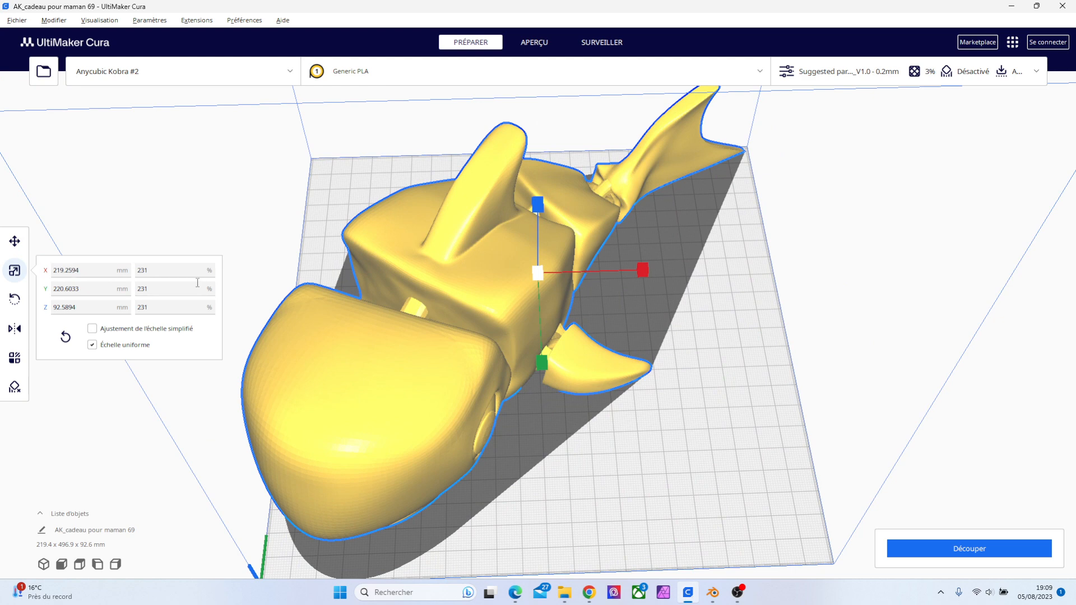
{"action": "left_click", "coordinate": [203, 203]}
{"action": "scroll", "coordinate": [365, 256], "scroll_direction": "down", "scroll_amount": 6}
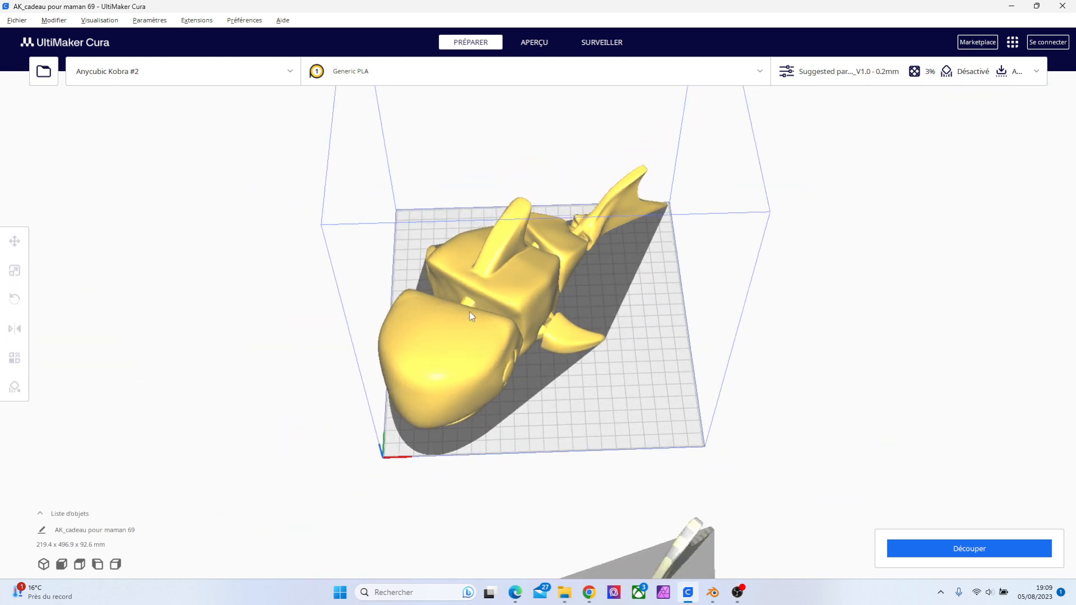
Compare the scale of the fish on the build plate with that of the version marked 69 lying outside it
{"action": "left_click", "coordinate": [471, 317]}
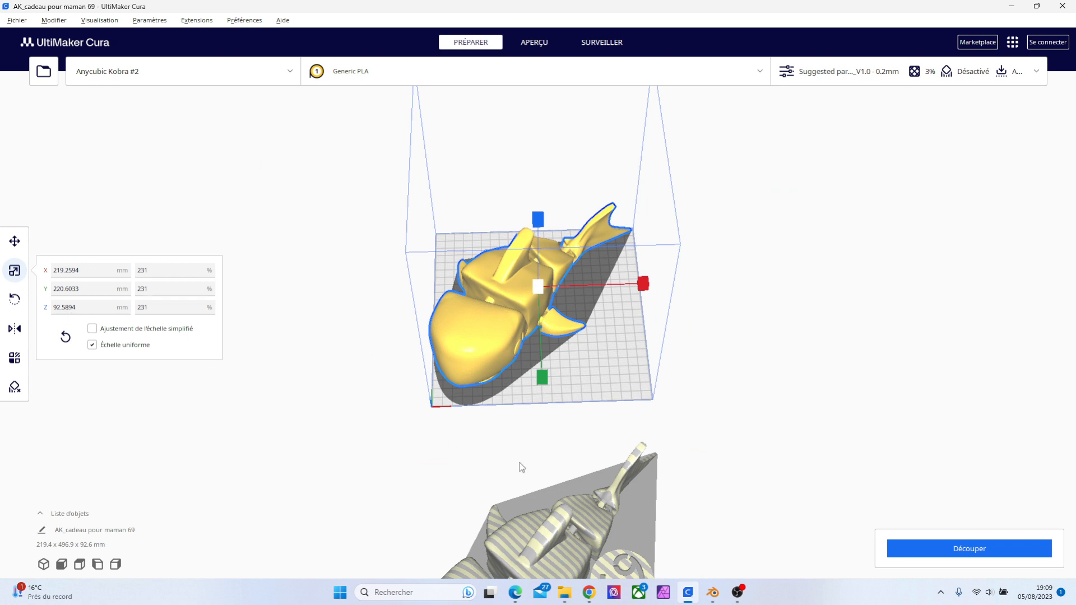
{"action": "left_click", "coordinate": [549, 538]}
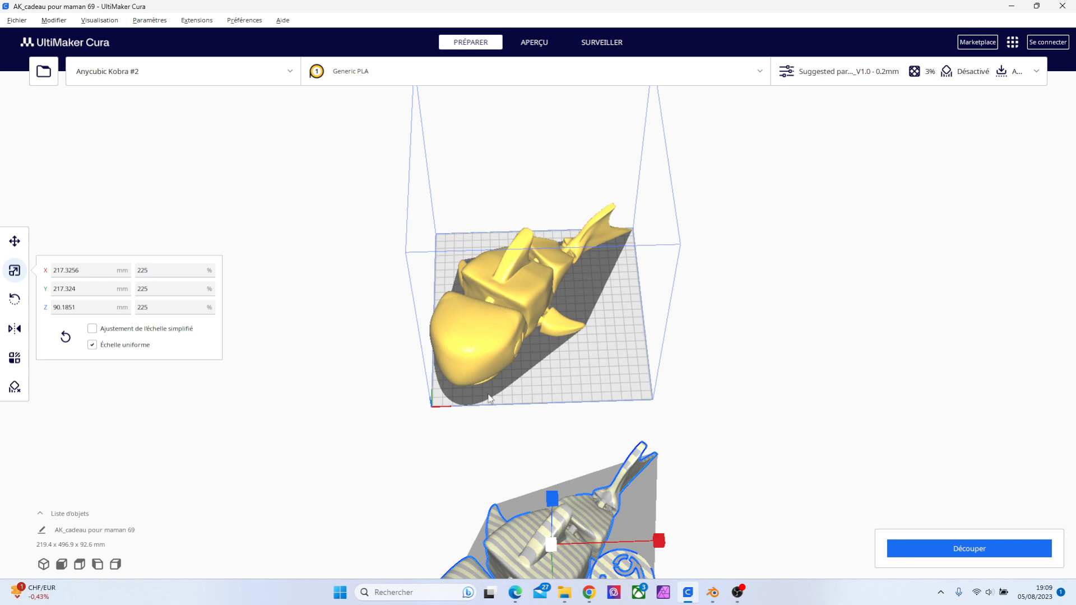
{"action": "left_click", "coordinate": [475, 345]}
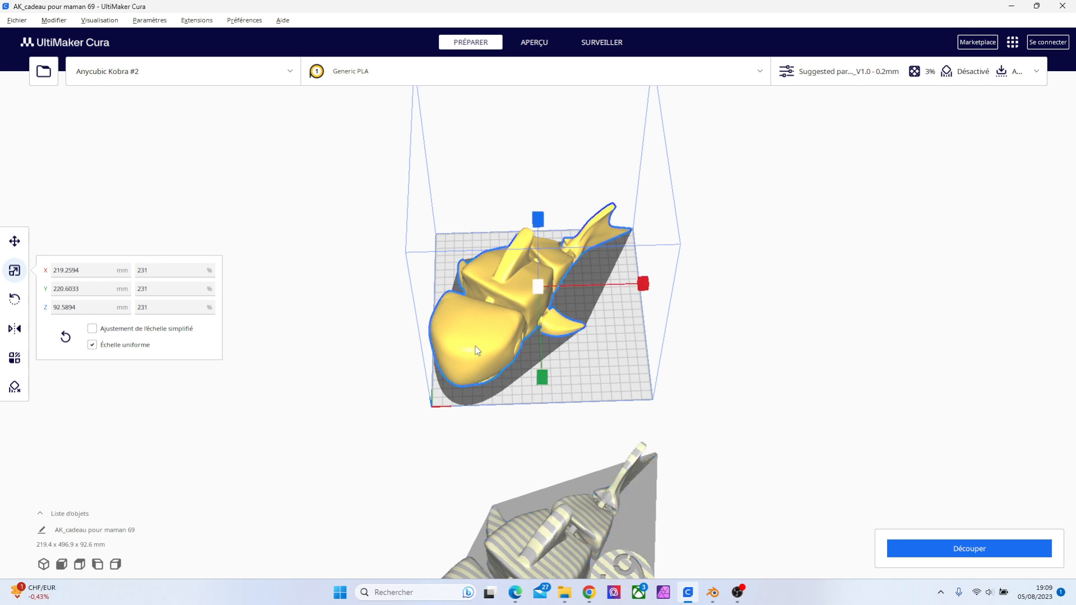
{"action": "left_click", "coordinate": [583, 483]}
{"action": "right_click_drag", "start_coordinate": [749, 430], "coordinate": [641, 398]}
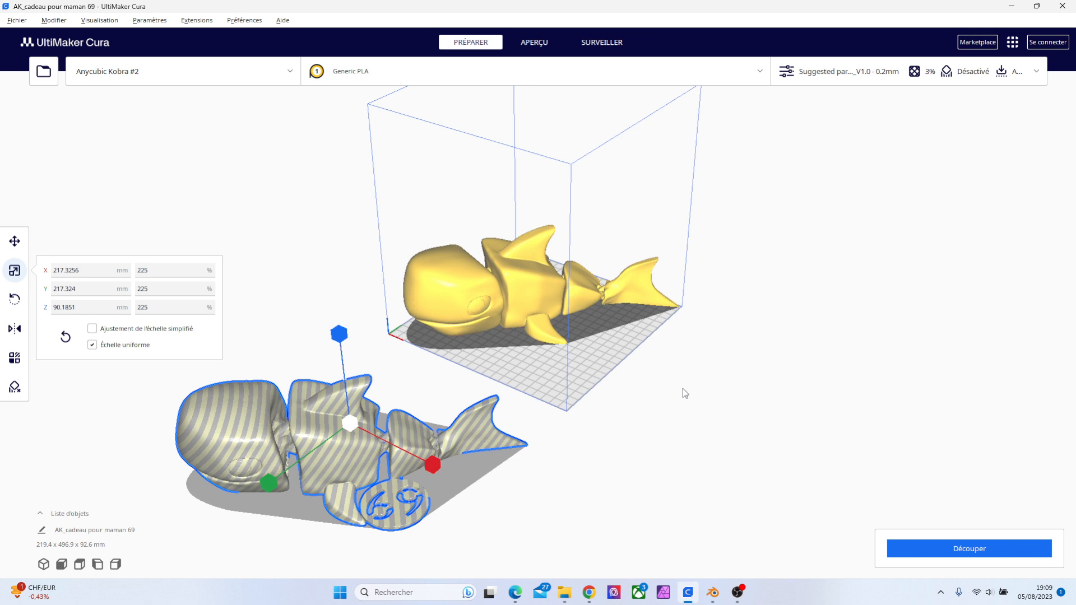
{"action": "left_click", "coordinate": [620, 339]}
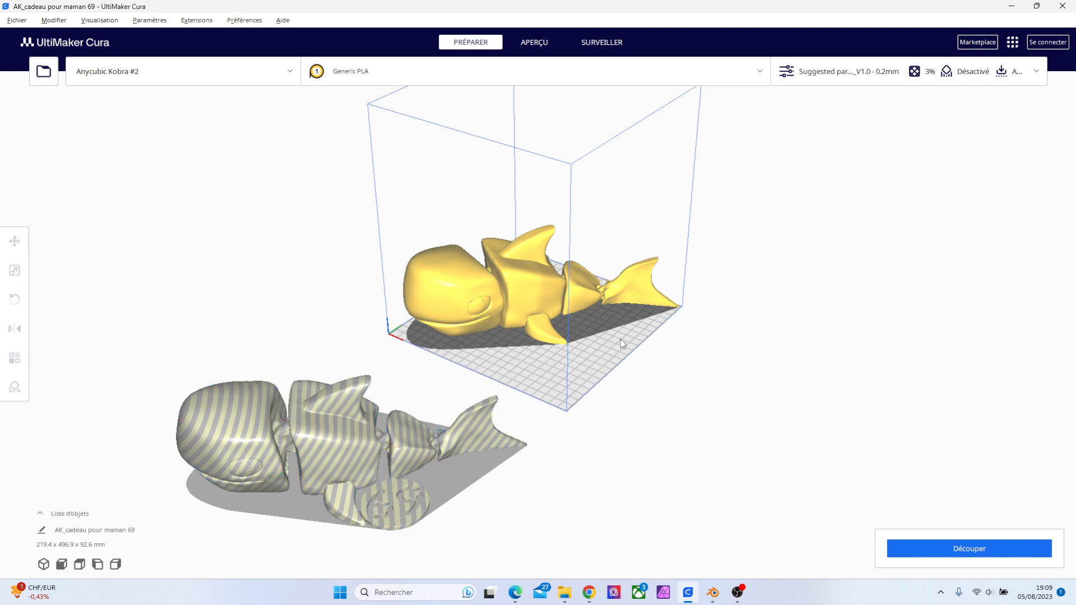
{"action": "left_click", "coordinate": [514, 299]}
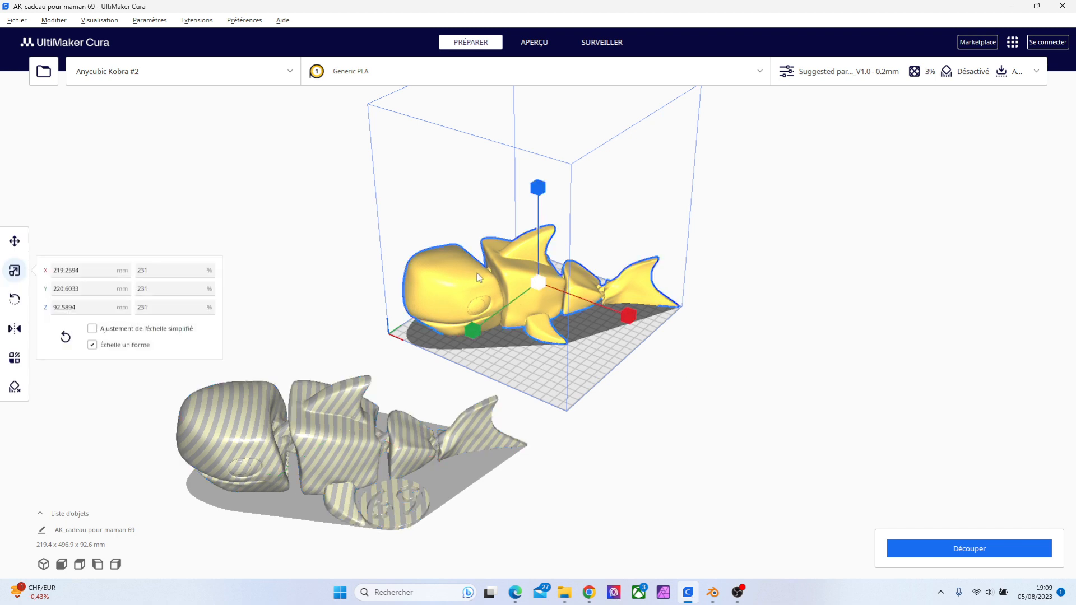
{"action": "left_click", "coordinate": [752, 271]}
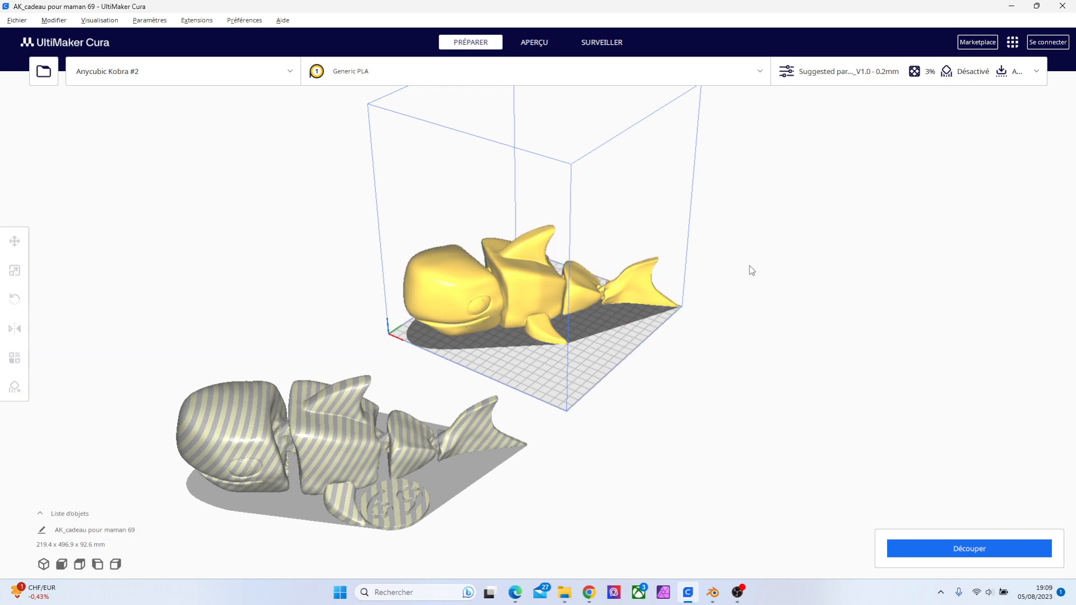
{"action": "right_click_drag", "start_coordinate": [731, 324], "coordinate": [692, 381]}
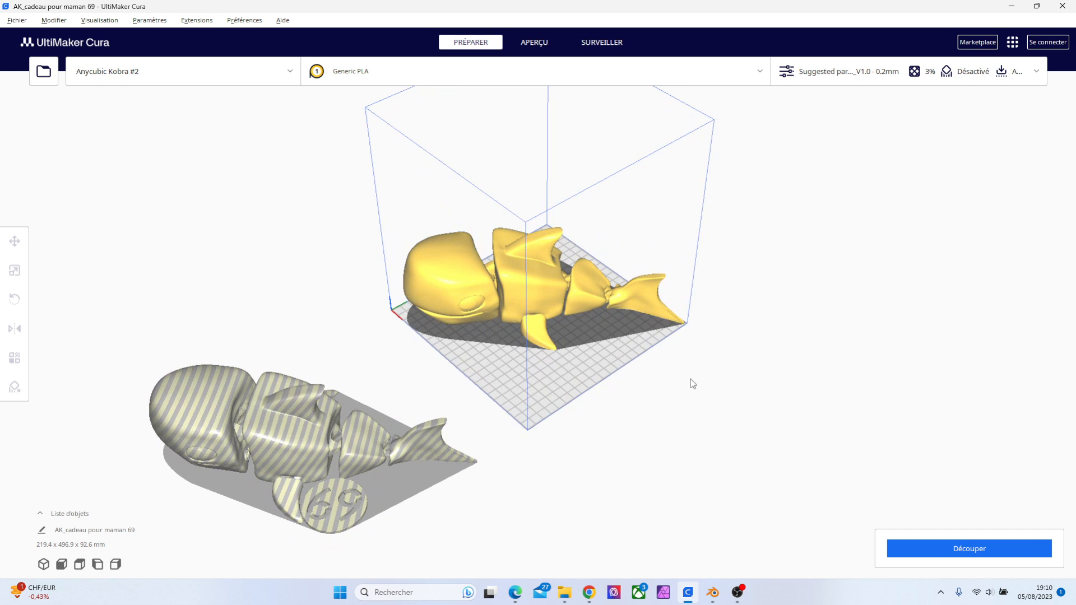
Switch to Blender and select the fish mesh pececito_crlwaly_final.002 in a close-up view of its joint
{"action": "left_click", "coordinate": [714, 593]}
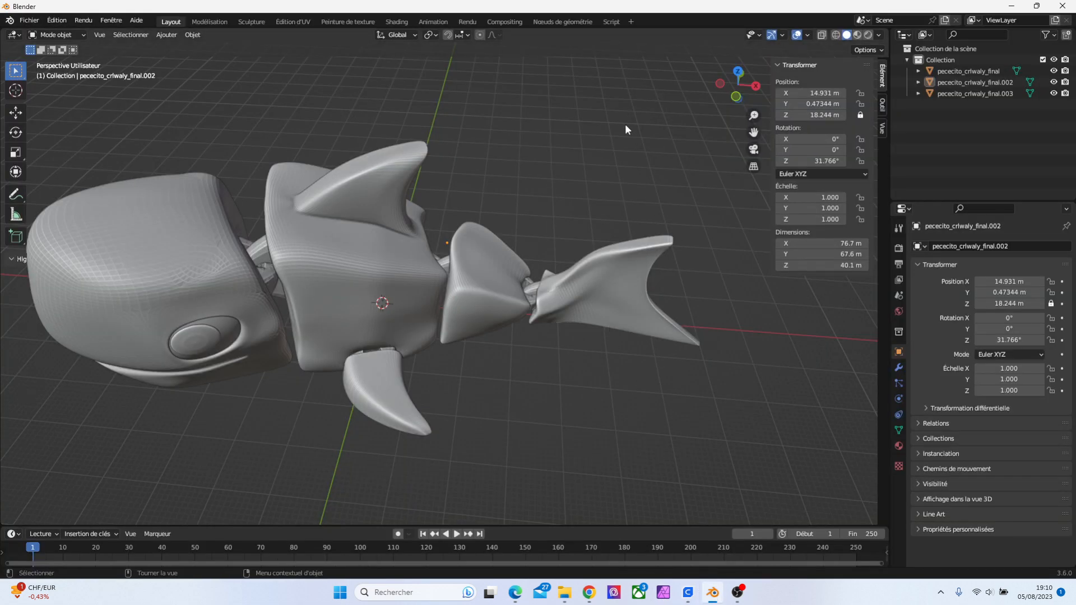
{"action": "scroll", "coordinate": [240, 263], "scroll_direction": "up", "scroll_amount": 3}
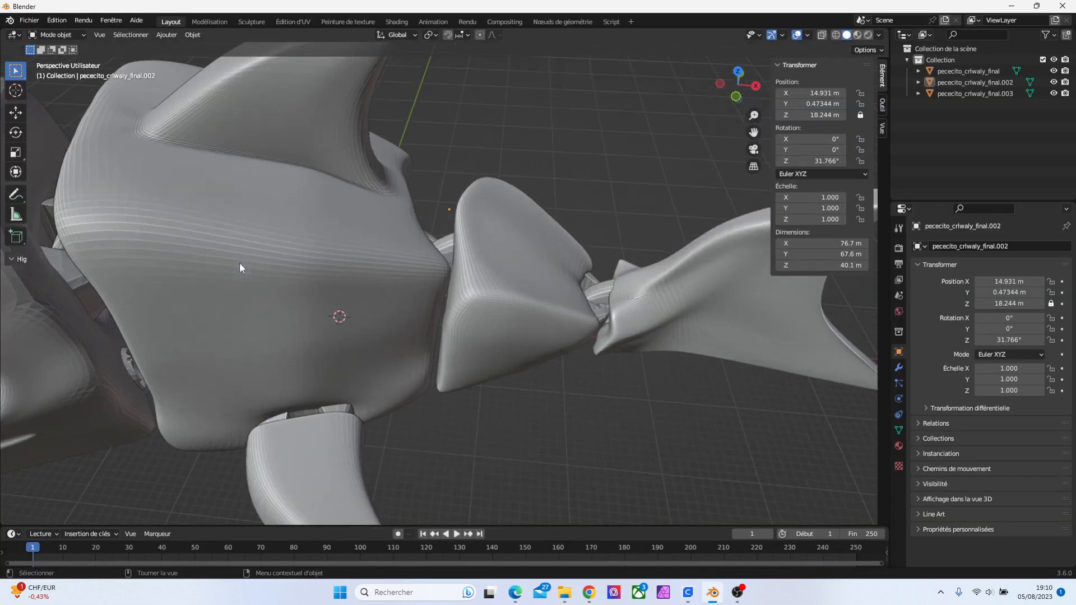
{"action": "left_click_drag", "start_coordinate": [753, 132], "coordinate": [1006, 142]}
{"action": "left_click_drag", "start_coordinate": [757, 101], "coordinate": [753, 152]}
{"action": "left_click", "coordinate": [391, 252]}
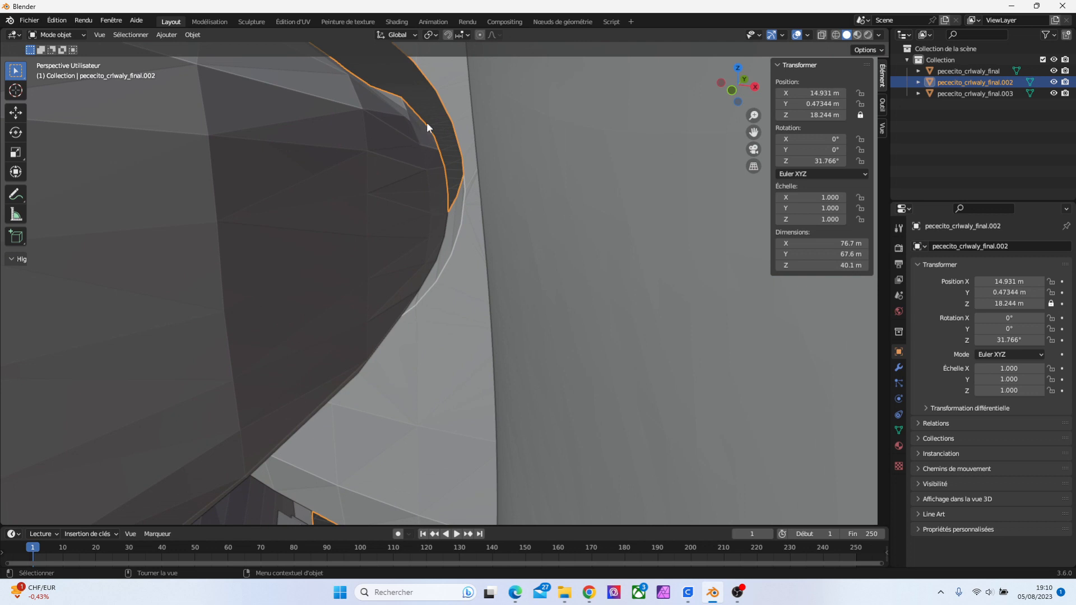
Separate the selected fish mesh into individual objects by loose parts and return to Object Mode
{"action": "key", "text": "Tab"}
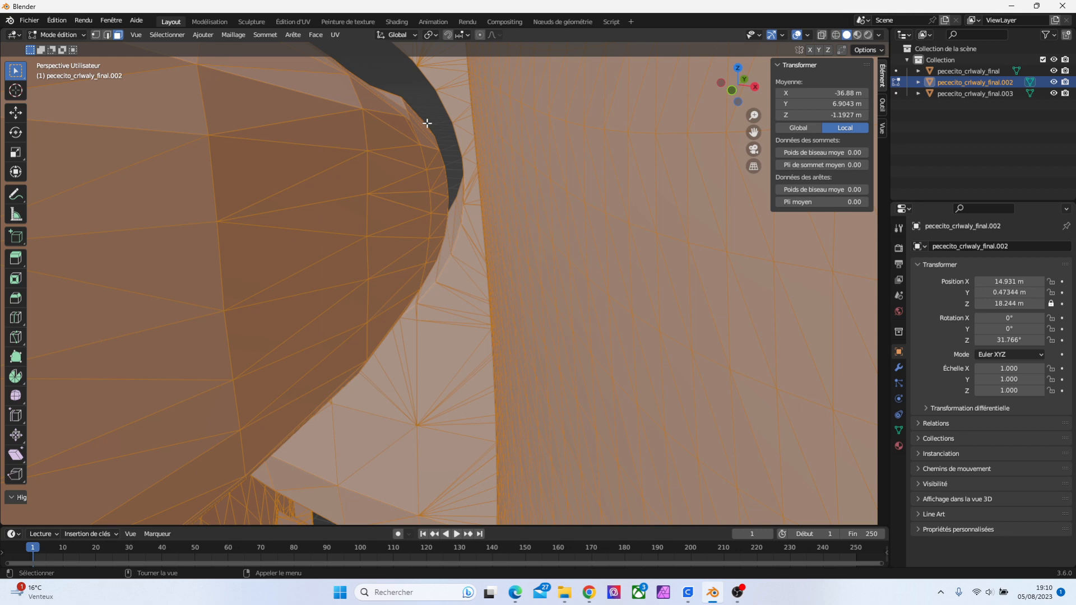
{"action": "right_click", "coordinate": [427, 122]}
{"action": "mouse_move", "coordinate": [389, 306]}
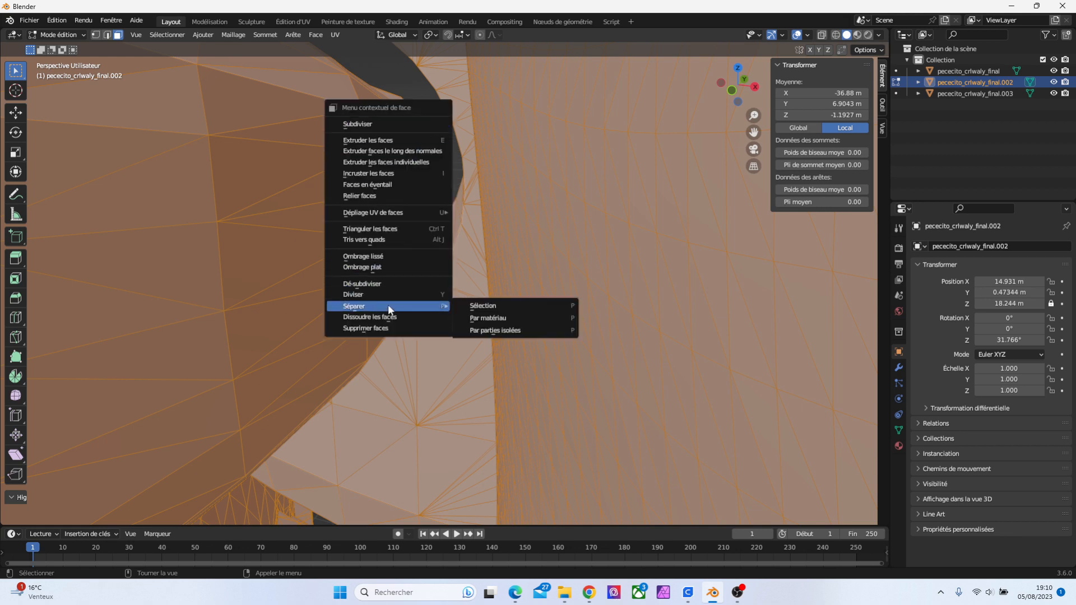
{"action": "left_click", "coordinate": [503, 330]}
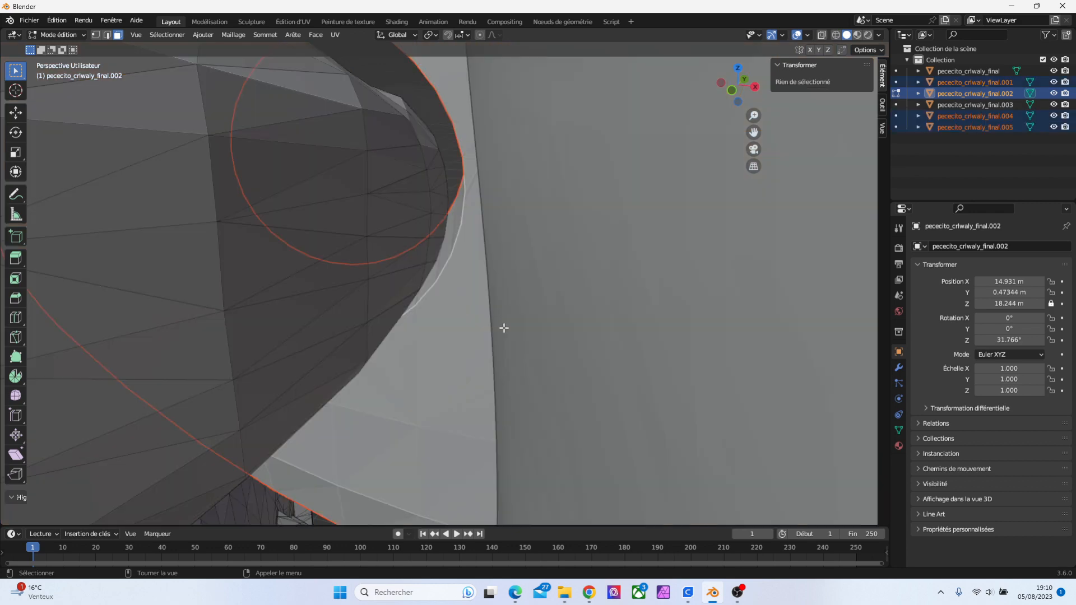
{"action": "left_click", "coordinate": [65, 36]}
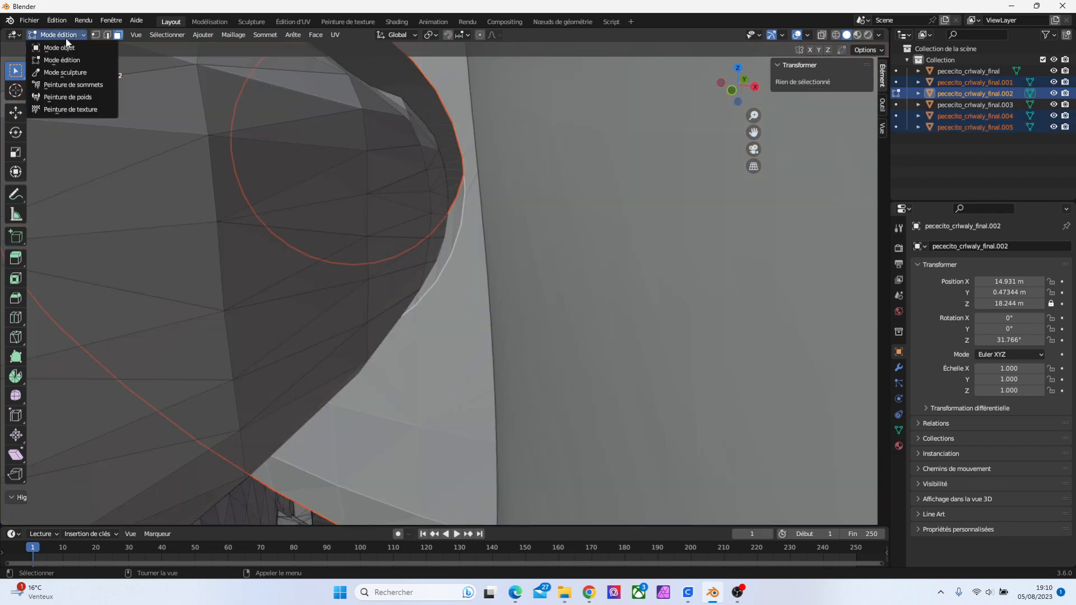
{"action": "left_click", "coordinate": [67, 48]}
Move the separated part pececito_crlwaly_final.002 about 0.105 m along the global X axis and check the gap at the joint
{"action": "left_click", "coordinate": [302, 223]}
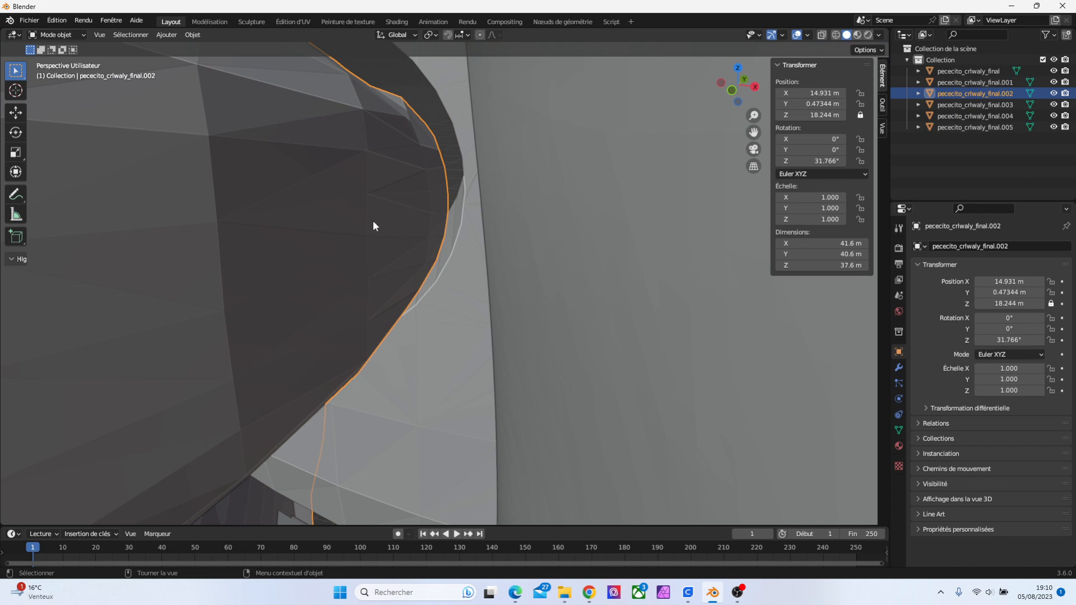
{"action": "key", "text": "g"}
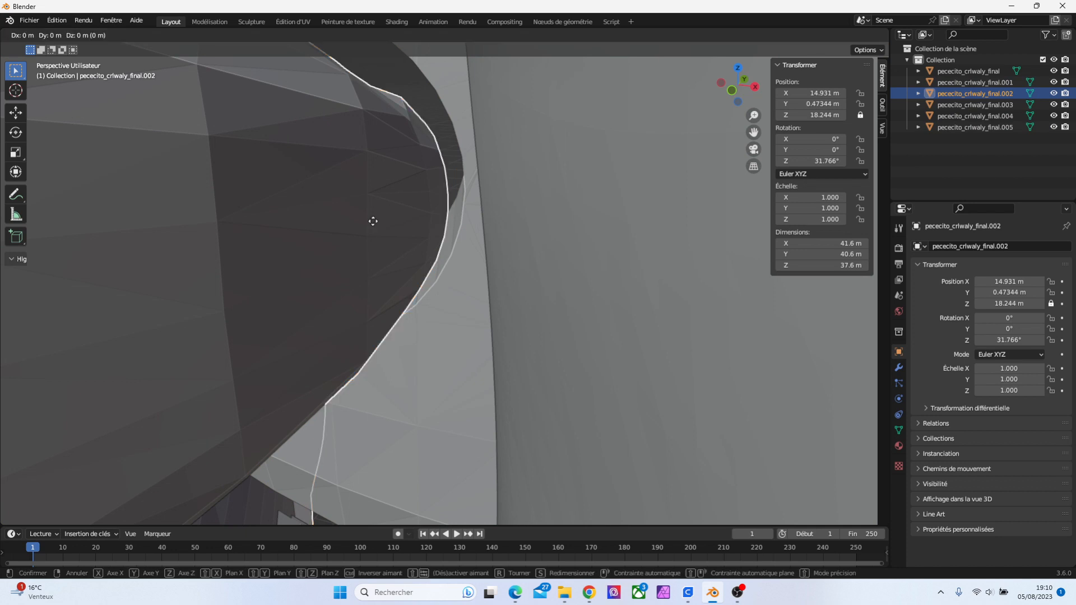
{"action": "key", "text": "x"}
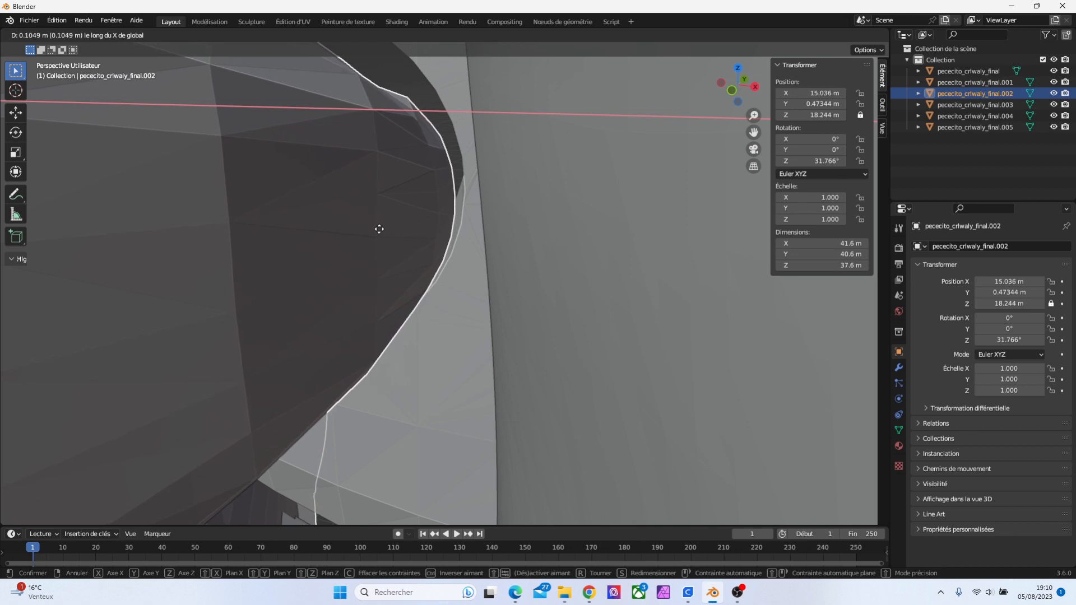
{"action": "left_click", "coordinate": [378, 228]}
{"action": "right_click", "coordinate": [525, 290]}
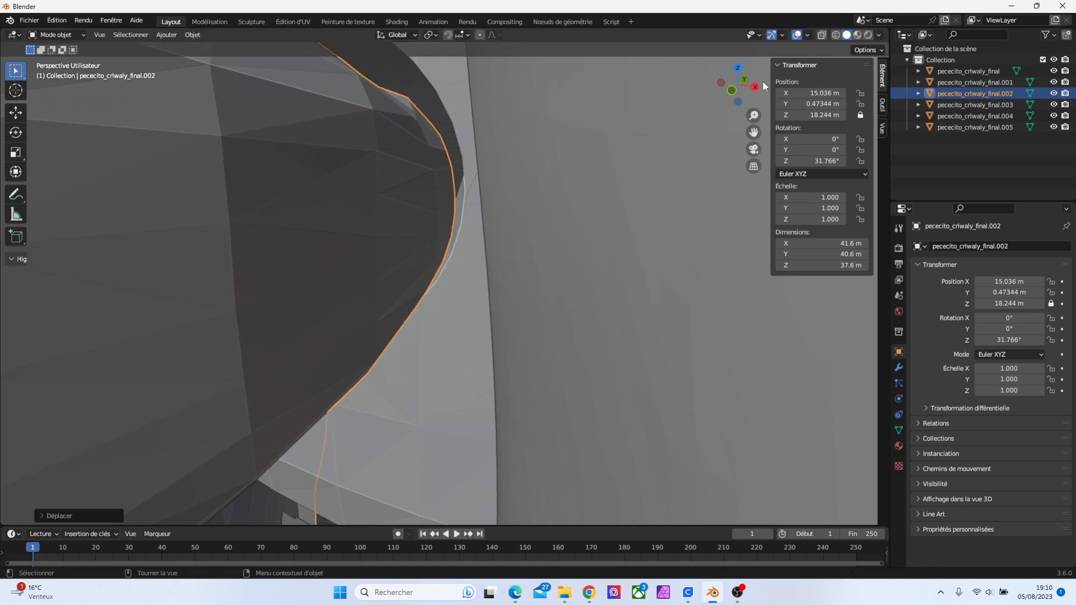
{"action": "left_click_drag", "start_coordinate": [751, 100], "coordinate": [701, 126]}
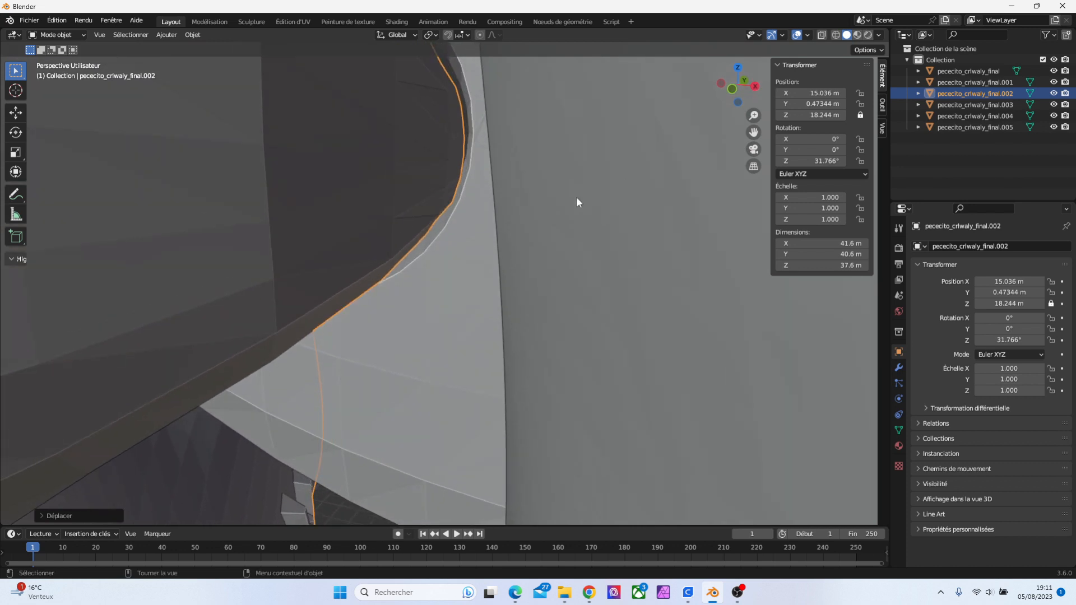
Nudge the fish's head along the global X axis in two small moves to about X 15.16 m, checking the joint clearance
{"action": "key", "text": "g"}
{"action": "key", "text": "x"}
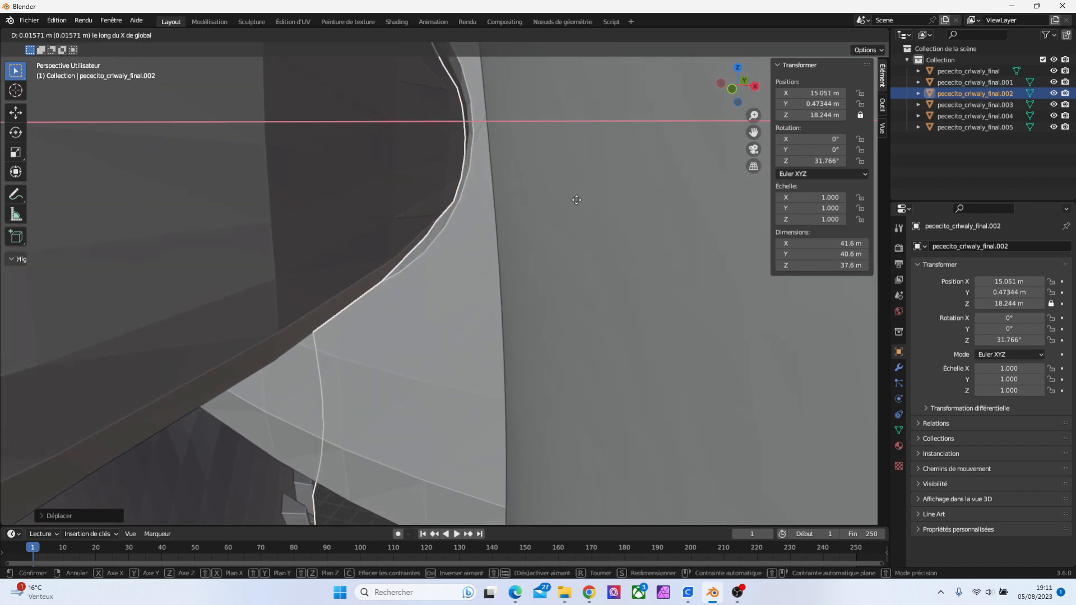
{"action": "left_click", "coordinate": [576, 201]}
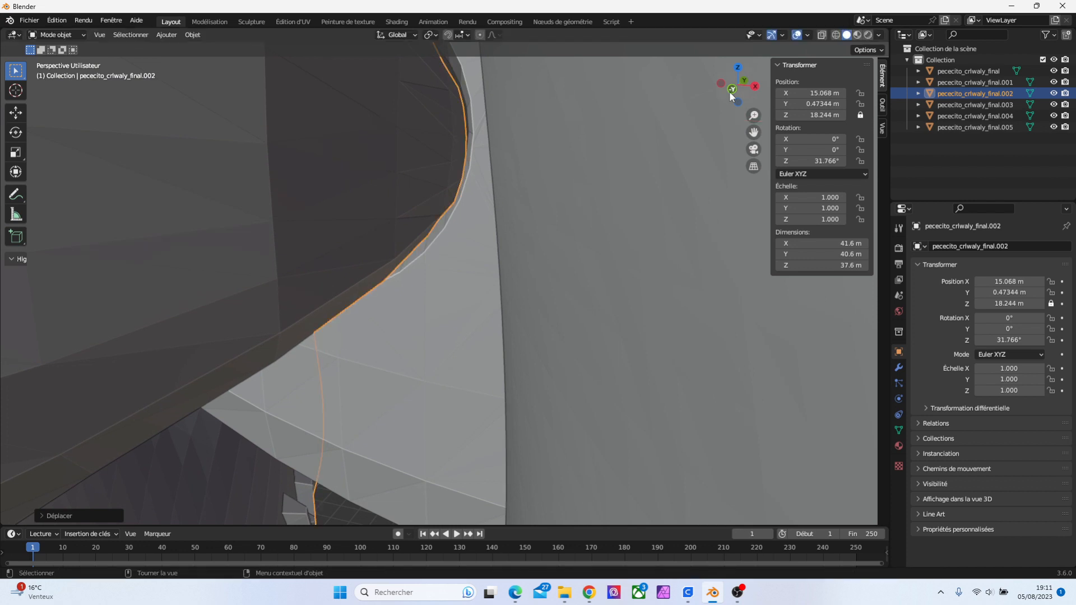
{"action": "left_click_drag", "start_coordinate": [751, 99], "coordinate": [744, 101]}
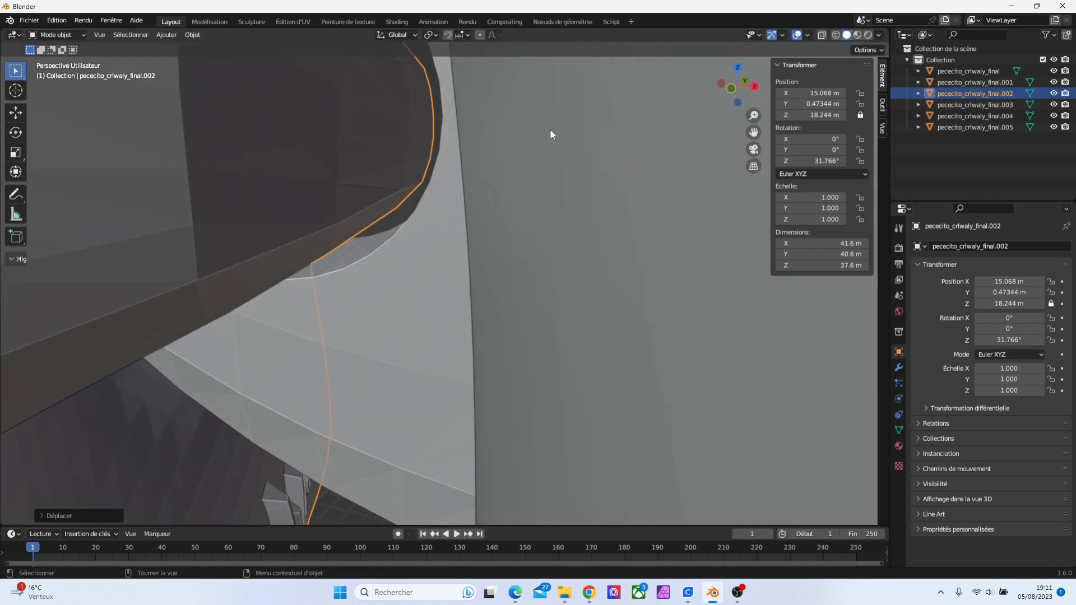
{"action": "key", "text": "g"}
{"action": "key", "text": "x"}
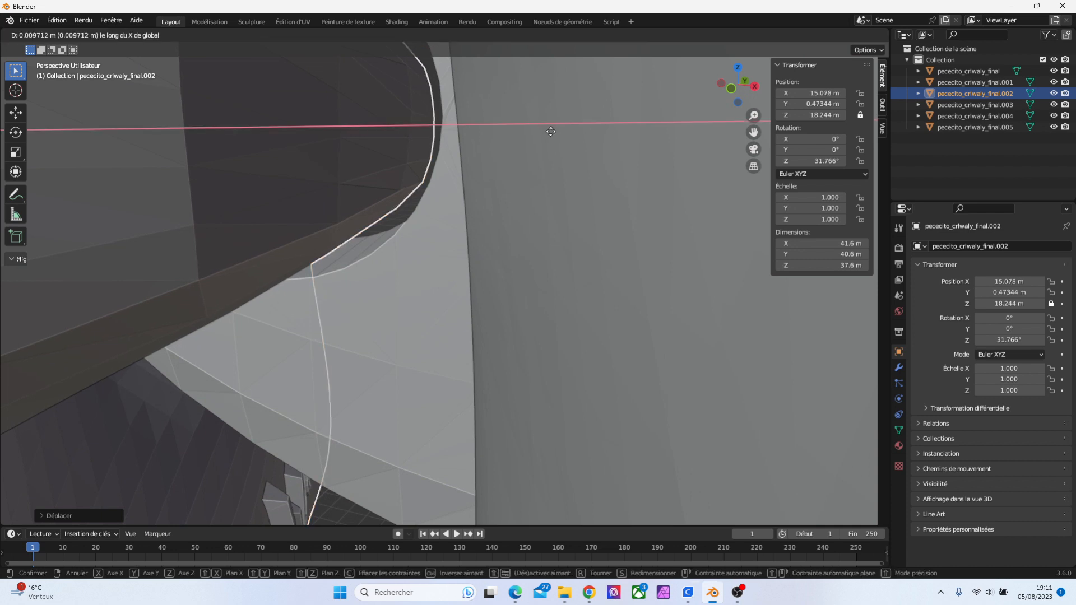
{"action": "left_click", "coordinate": [557, 139]}
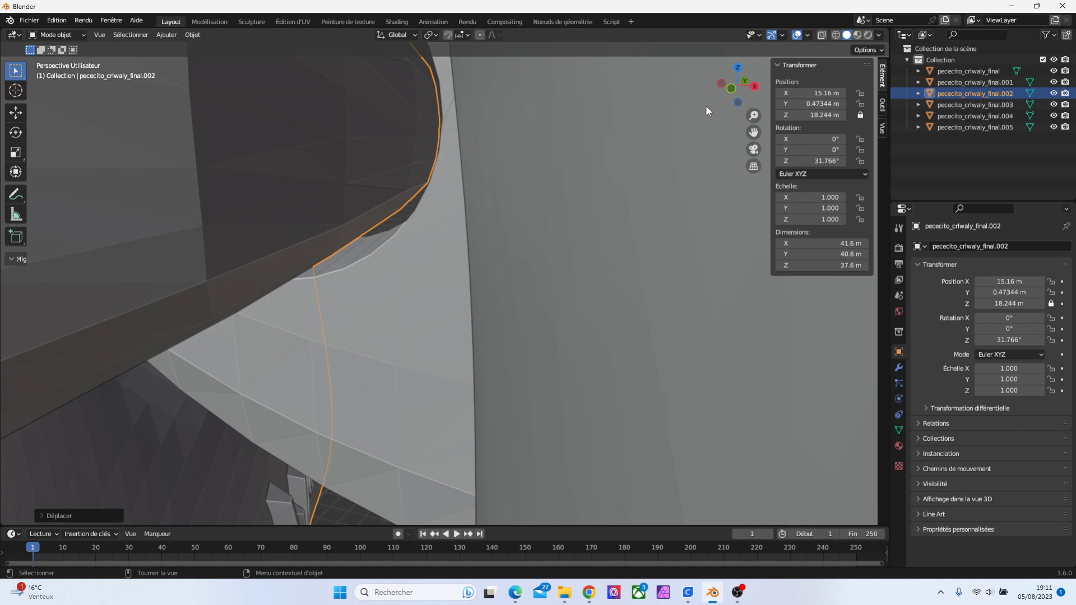
{"action": "left_click_drag", "start_coordinate": [747, 97], "coordinate": [755, 98]}
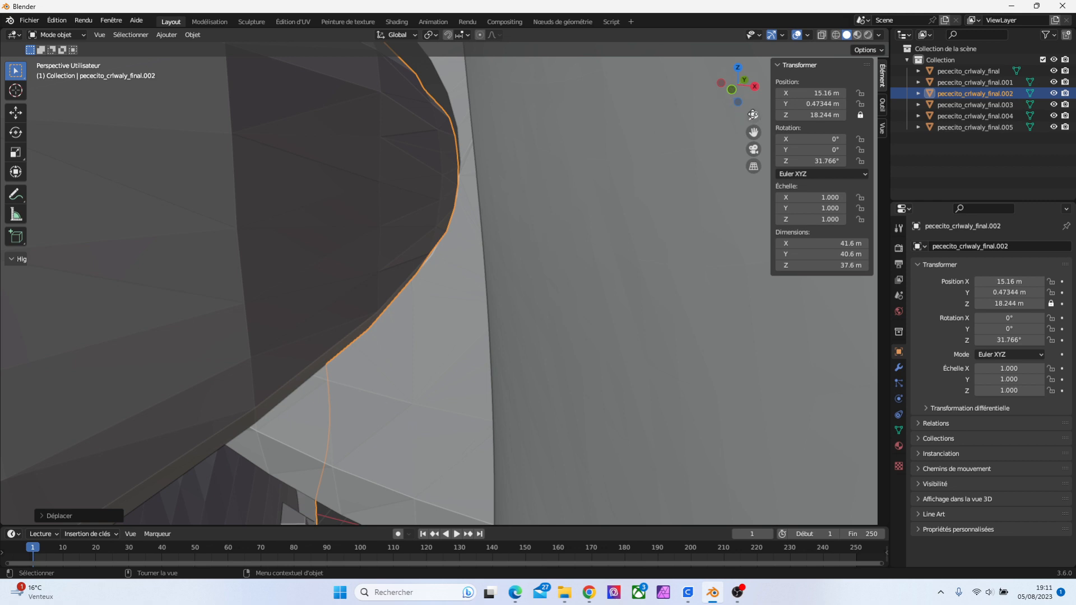
{"action": "left_click_drag", "start_coordinate": [753, 115], "coordinate": [753, 224]}
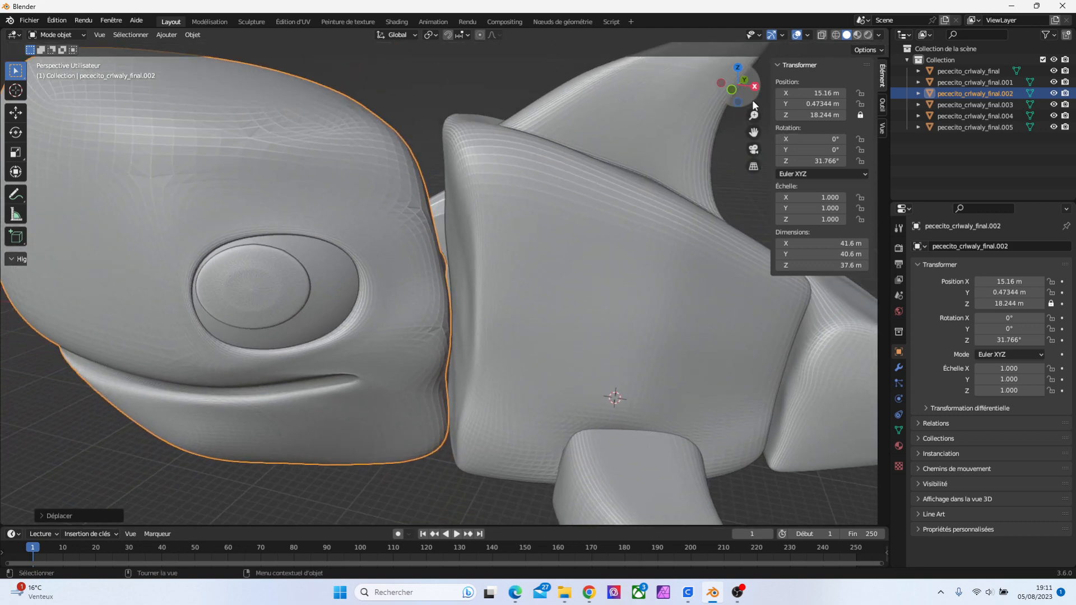
Move the segment between body and tail about -0.268 m along the global X axis and check its joint with the body
{"action": "left_click_drag", "start_coordinate": [751, 103], "coordinate": [566, 105]}
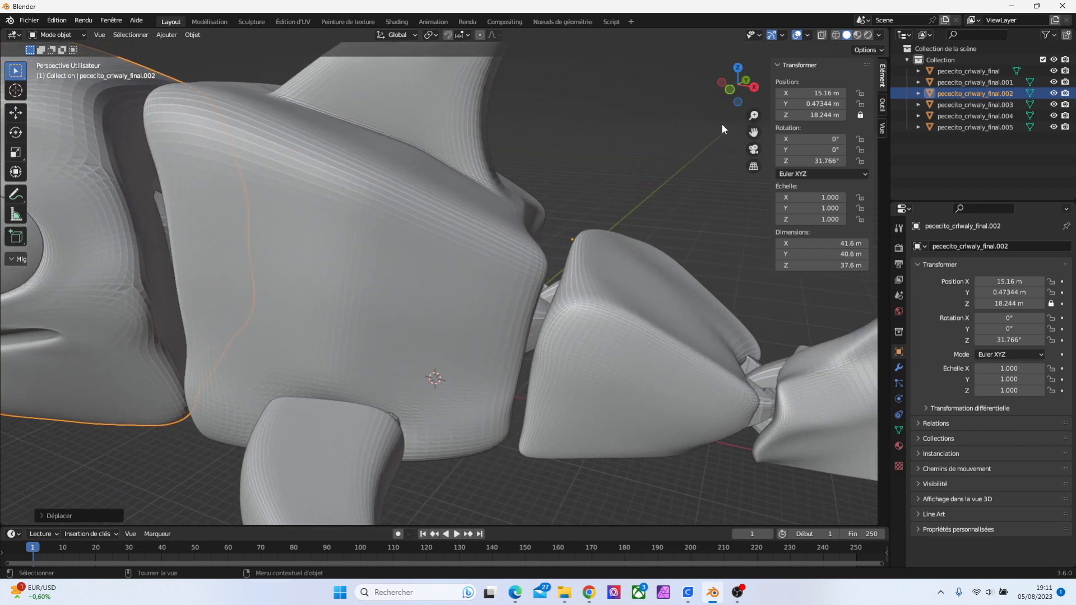
{"action": "left_click_drag", "start_coordinate": [737, 87], "coordinate": [744, 108]}
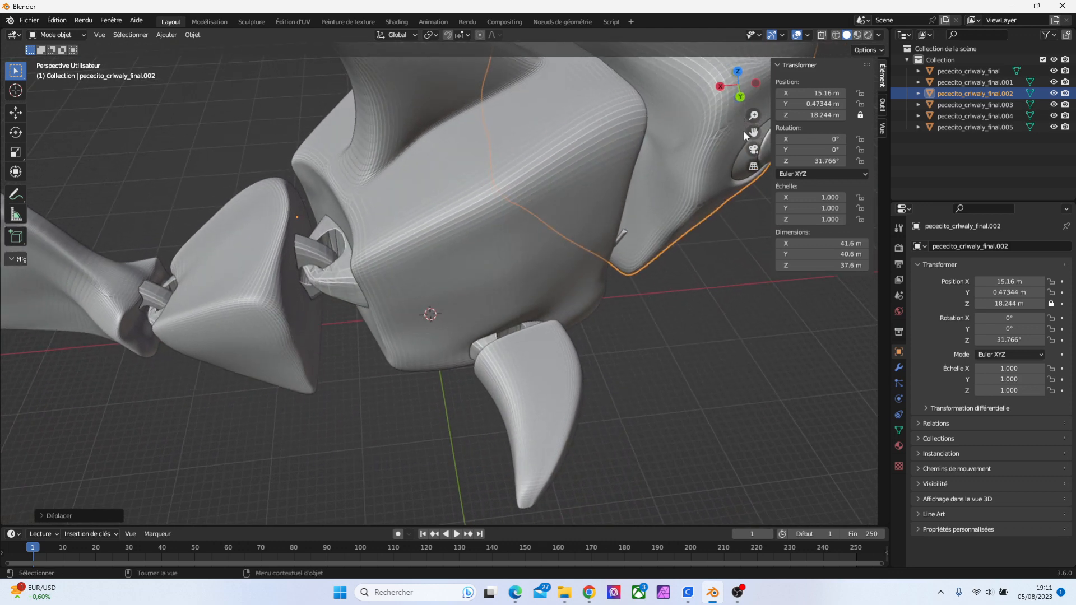
{"action": "left_click", "coordinate": [236, 309]}
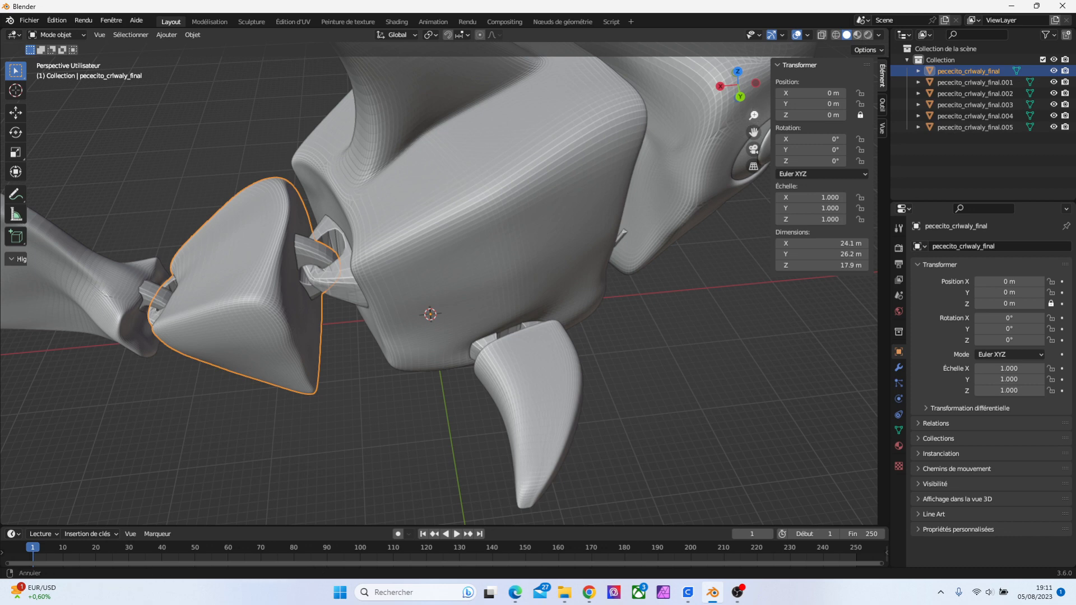
{"action": "left_click_drag", "start_coordinate": [754, 115], "coordinate": [949, 209]}
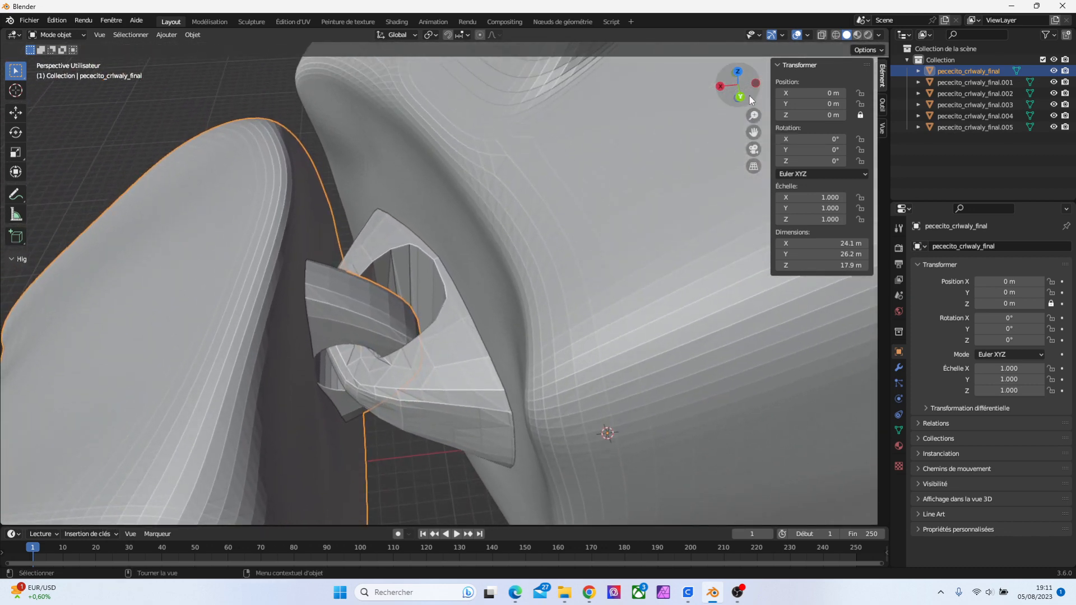
{"action": "left_click_drag", "start_coordinate": [748, 95], "coordinate": [759, 183]}
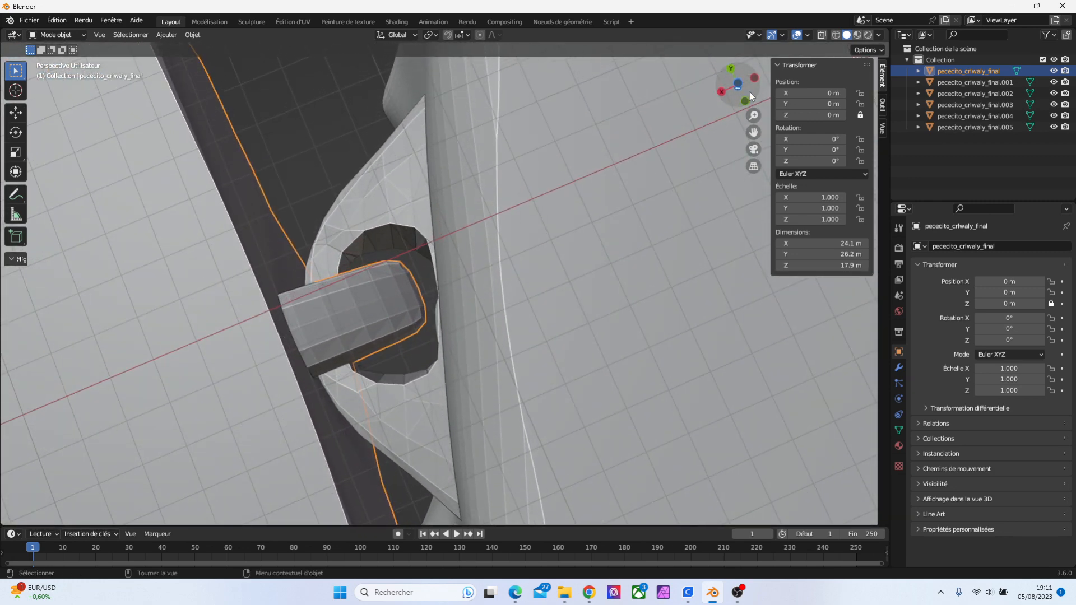
{"action": "key", "text": "g"}
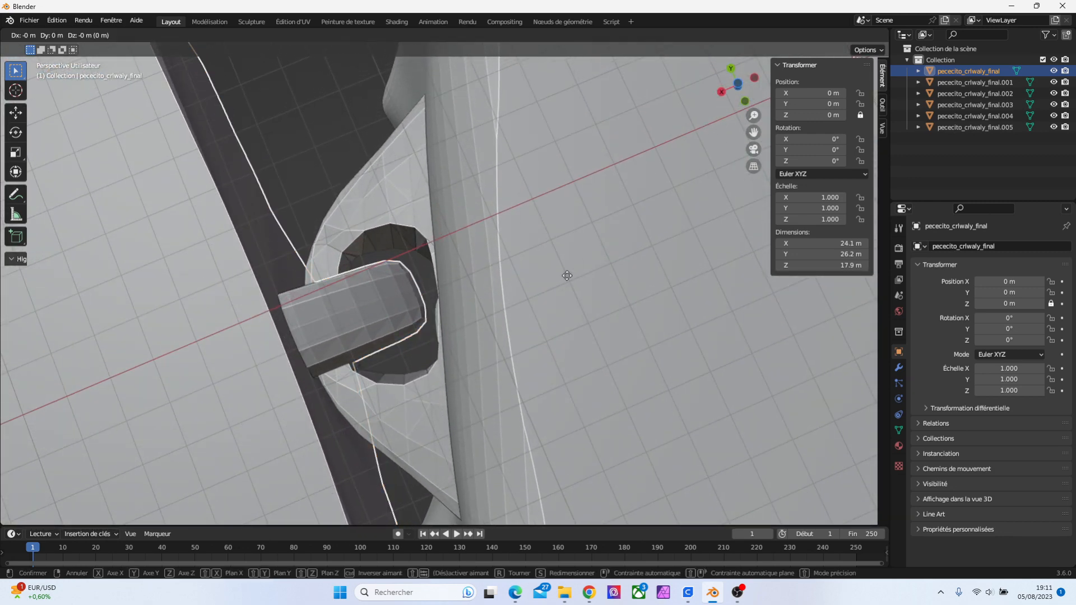
{"action": "key", "text": "x"}
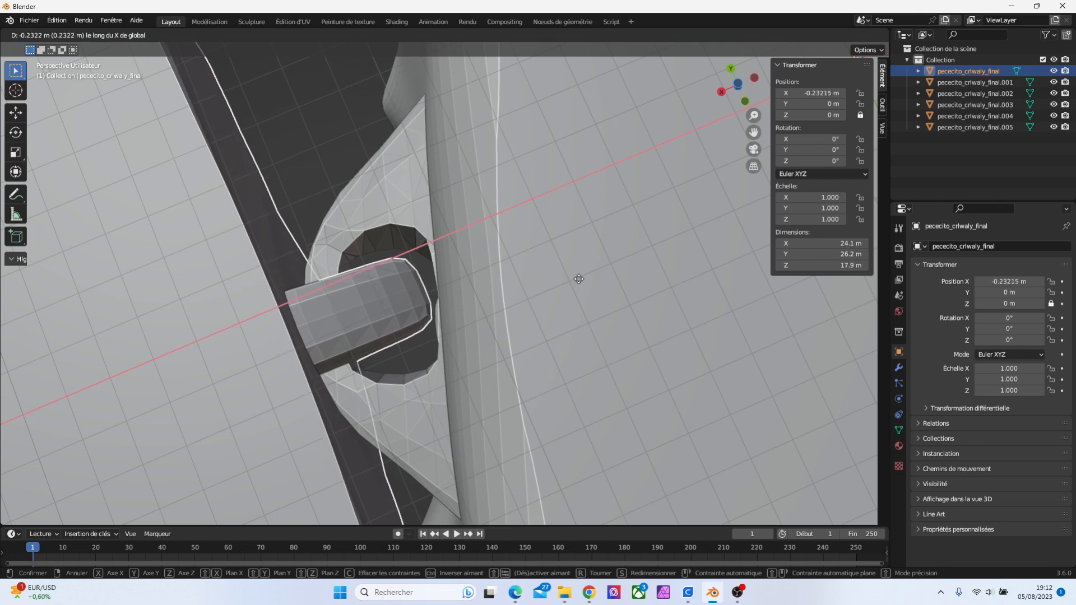
{"action": "left_click", "coordinate": [581, 281]}
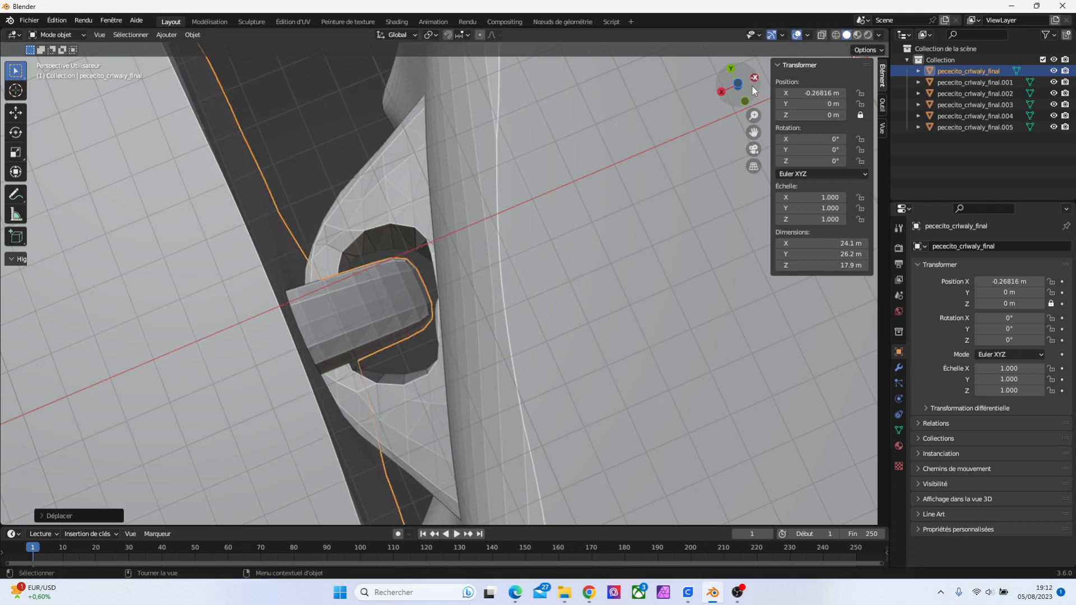
{"action": "left_click_drag", "start_coordinate": [752, 85], "coordinate": [807, 100]}
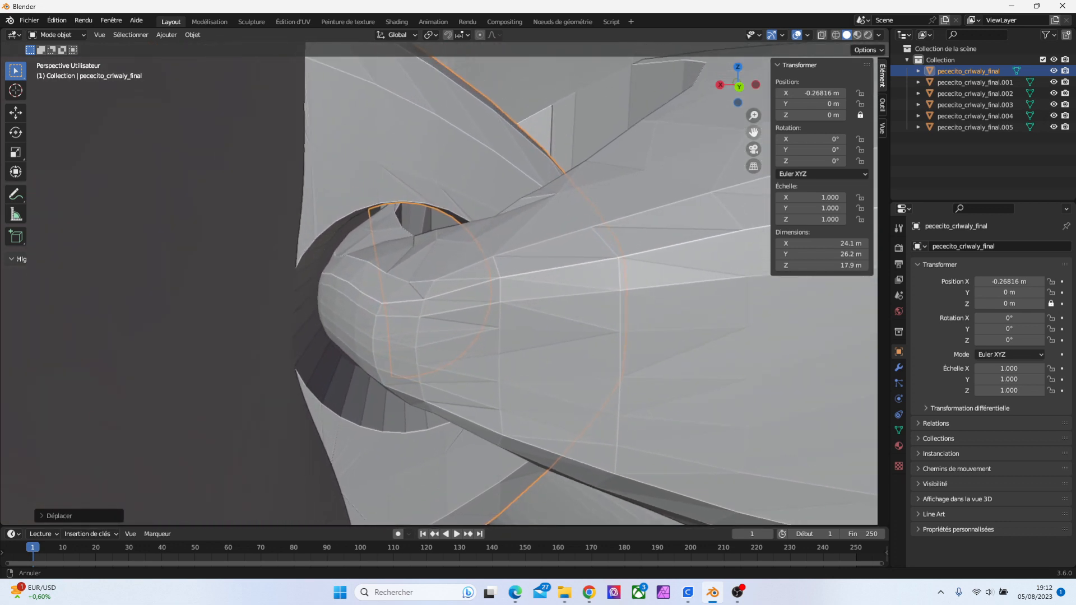
{"action": "left_click", "coordinate": [324, 315]}
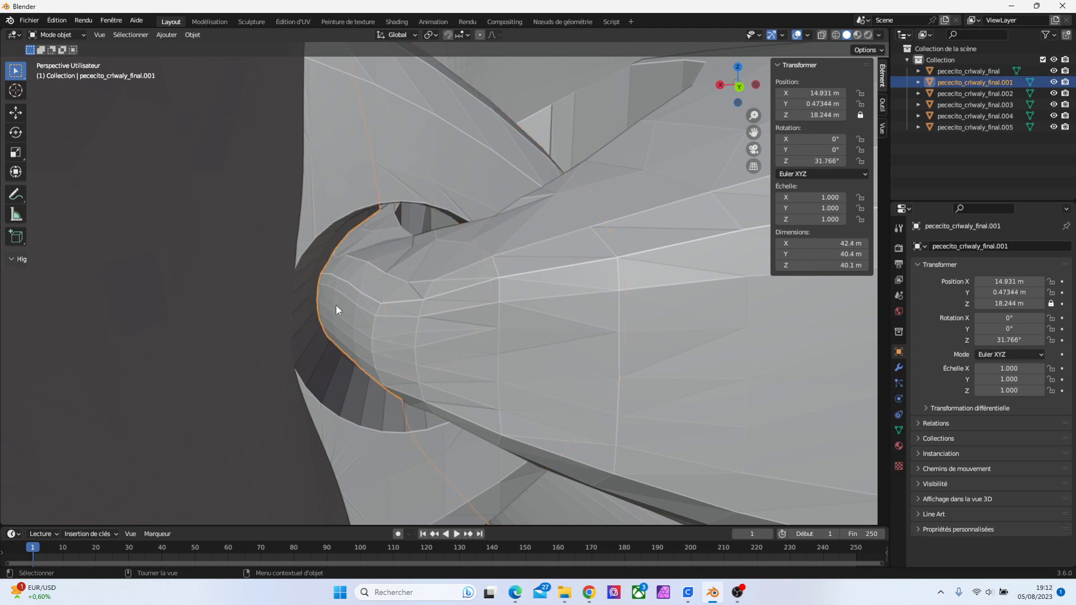
{"action": "mouse_move", "coordinate": [753, 104]}
{"action": "left_mouse_down"}
{"action": "mouse_move", "coordinate": [747, 160]}
{"action": "mouse_move", "coordinate": [712, 165]}
{"action": "mouse_move", "coordinate": [748, 109]}
{"action": "left_mouse_up"}
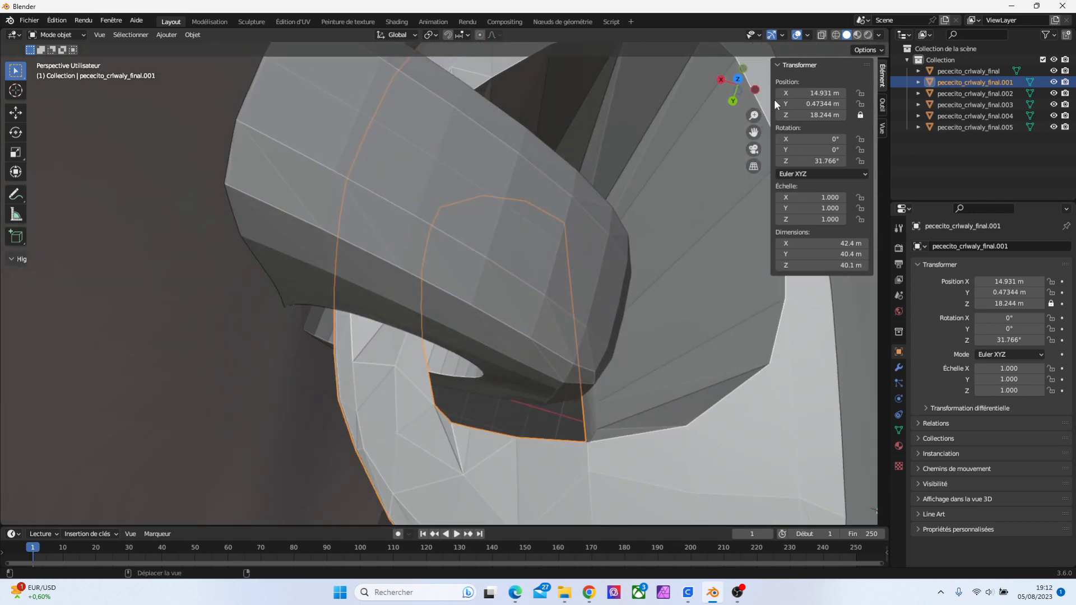
{"action": "left_click_drag", "start_coordinate": [745, 97], "coordinate": [605, 102]}
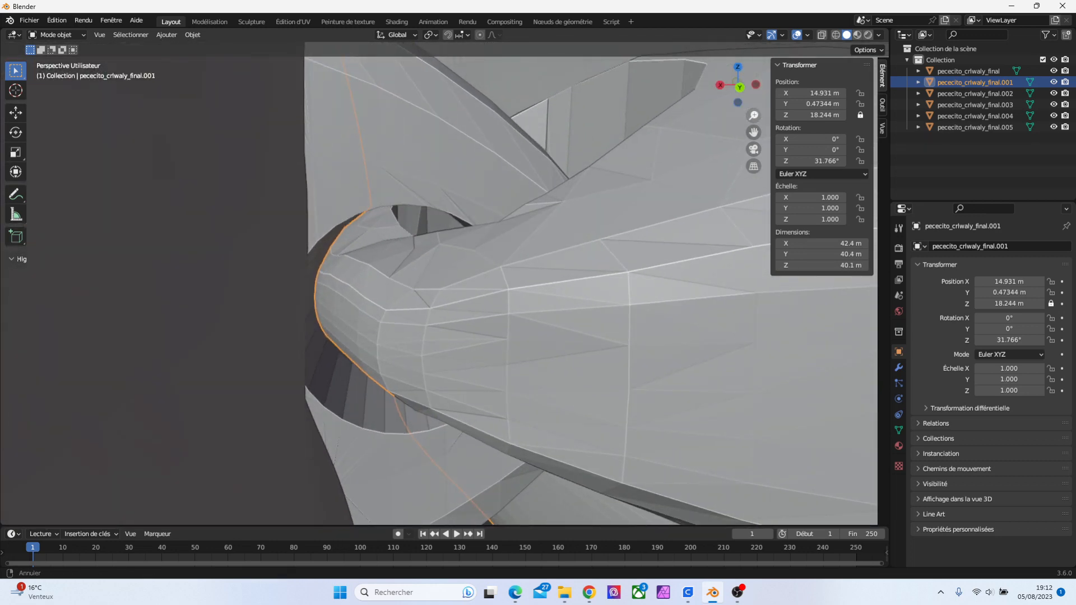
Select the tail fin part and move it about -0.71 m along the global X axis towards the neighbouring segment
{"action": "scroll", "coordinate": [439, 283], "scroll_direction": "down", "scroll_amount": 10}
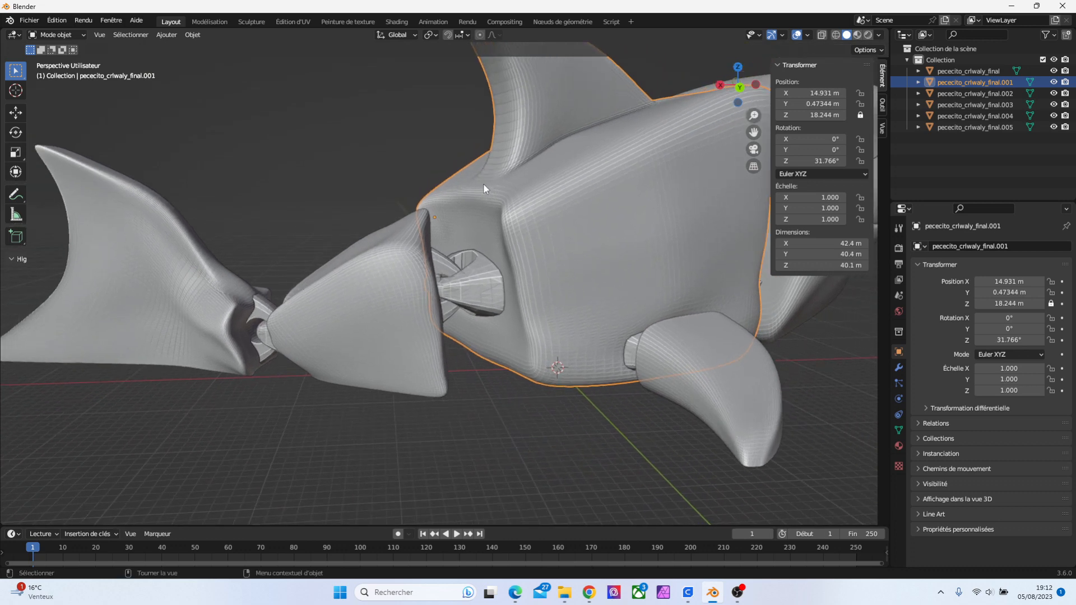
{"action": "left_click", "coordinate": [225, 332]}
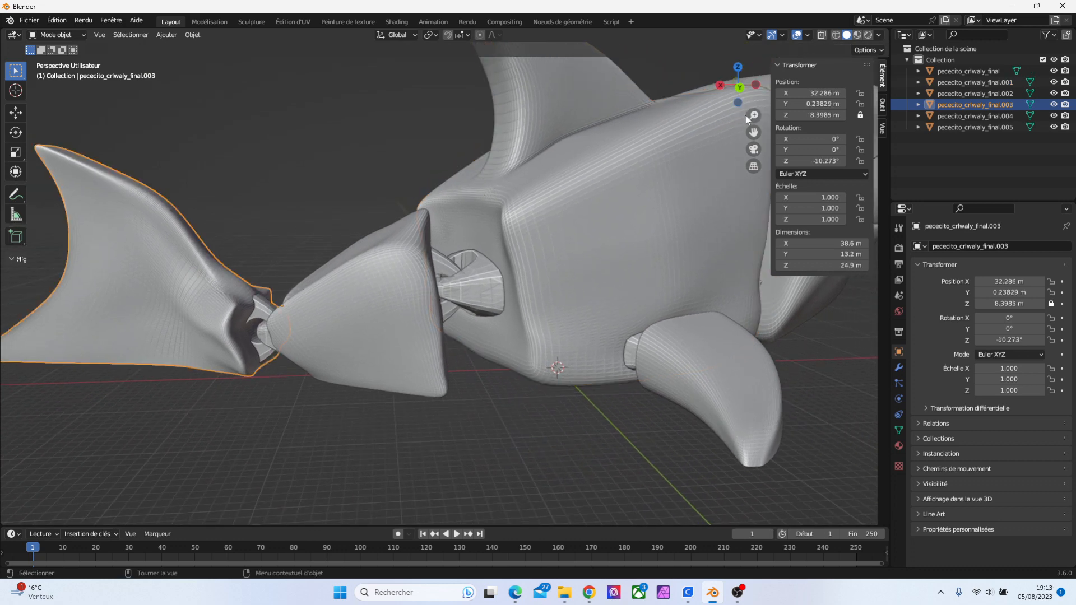
{"action": "left_click_drag", "start_coordinate": [753, 116], "coordinate": [748, 44]}
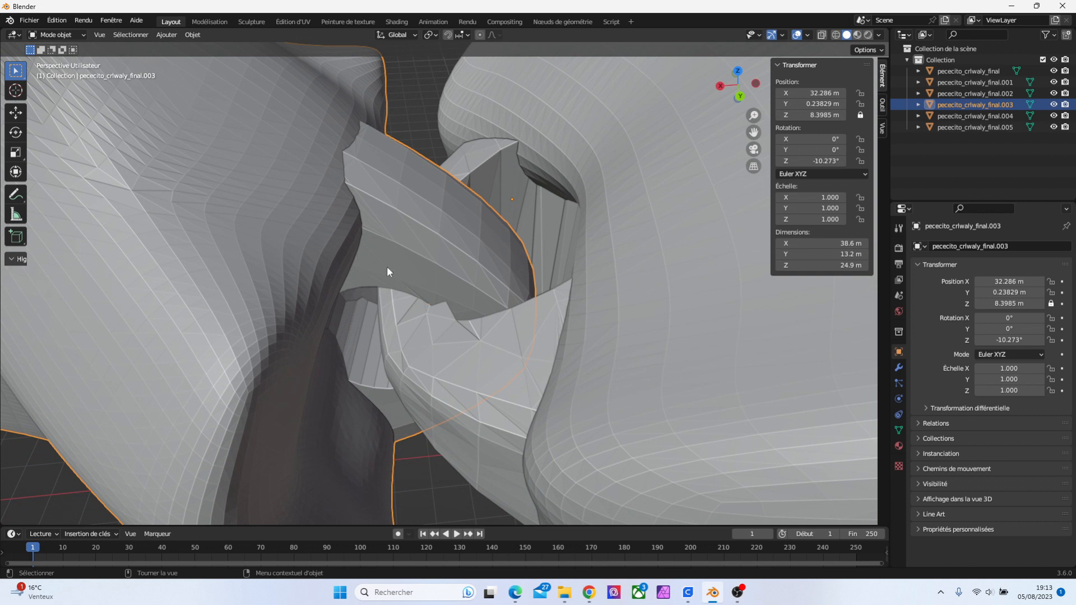
{"action": "key", "text": "g"}
{"action": "key", "text": "x"}
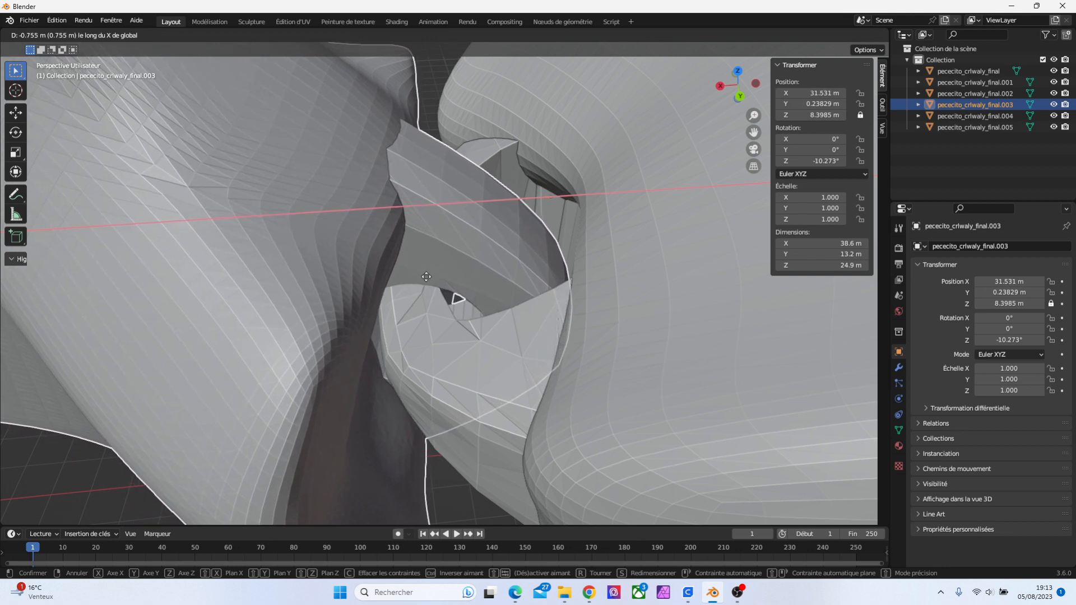
{"action": "left_click", "coordinate": [423, 279]}
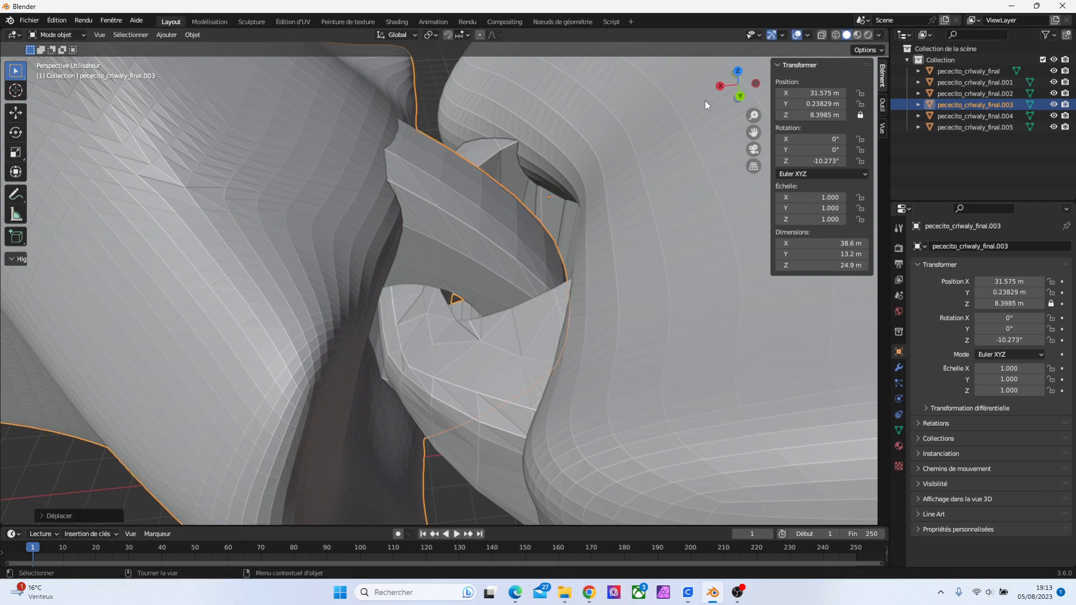
Fine-tune the tail fin along the global X axis in two small moves to about X 31.344 m, checking its interlocking loops
{"action": "left_click_drag", "start_coordinate": [753, 98], "coordinate": [745, 54]}
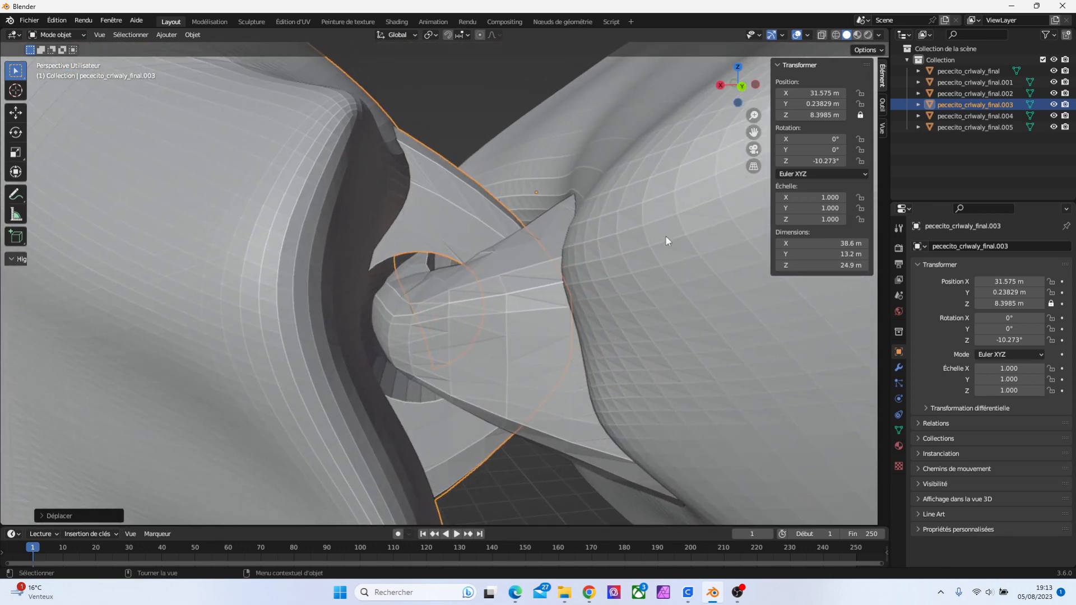
{"action": "key", "text": "g"}
{"action": "key", "text": "x"}
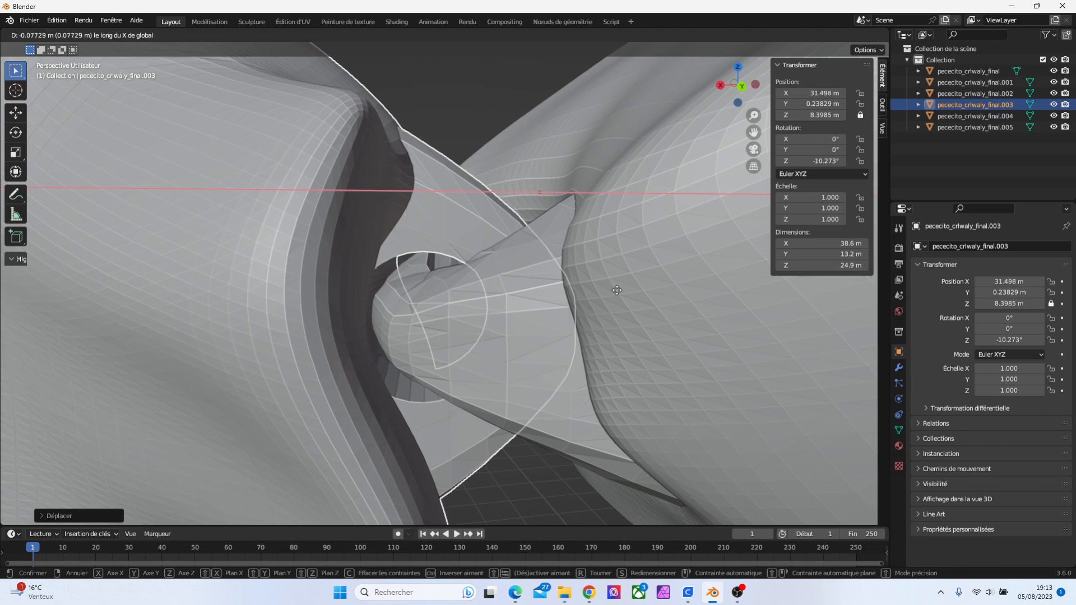
{"action": "left_click", "coordinate": [620, 291]}
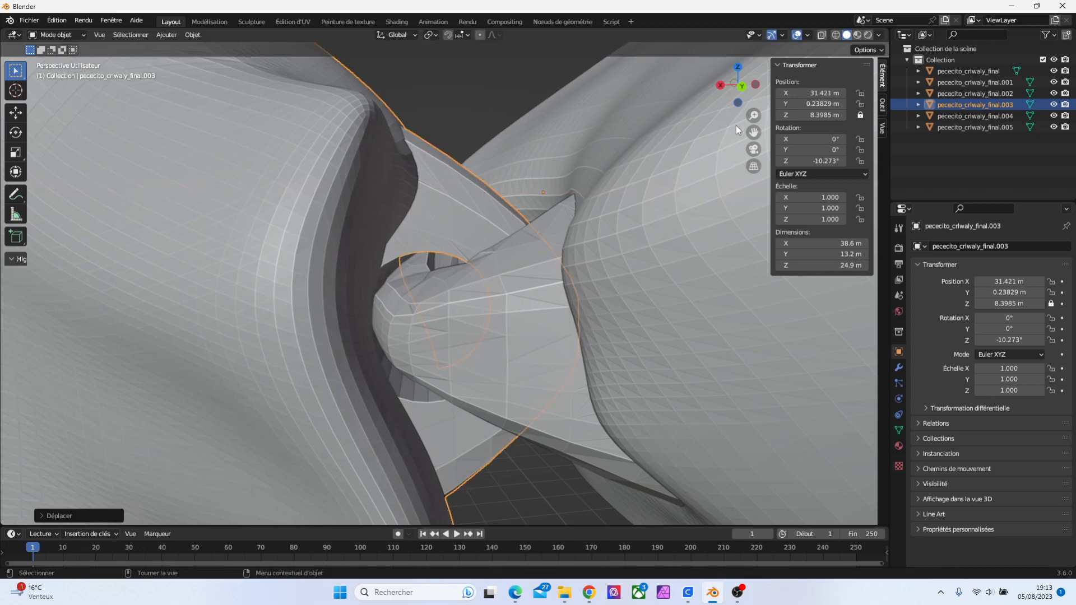
{"action": "left_click_drag", "start_coordinate": [748, 95], "coordinate": [700, 88]}
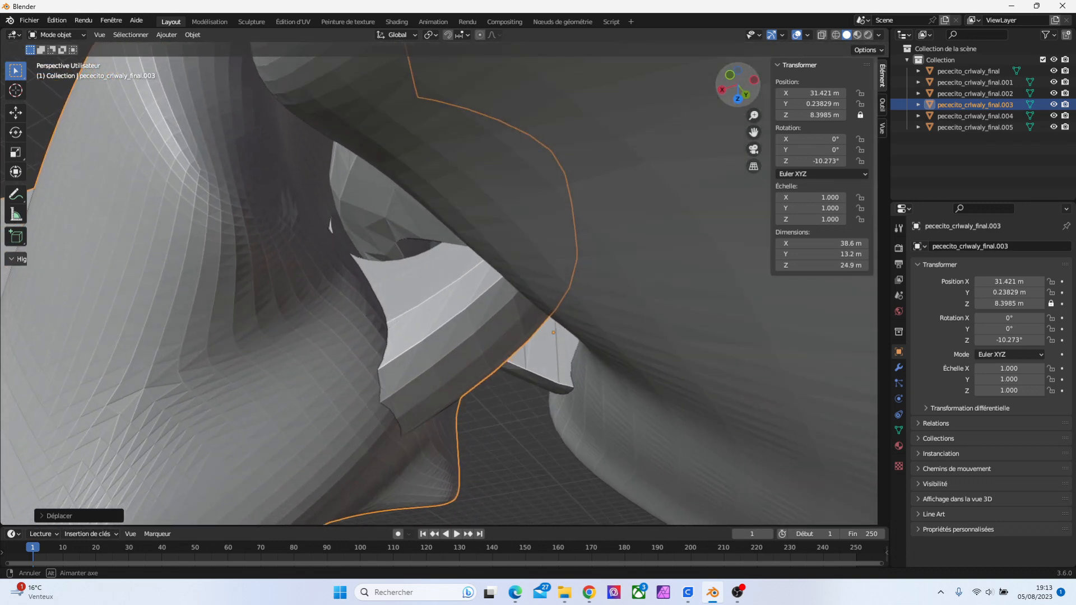
{"action": "key", "text": "g"}
{"action": "key", "text": "x"}
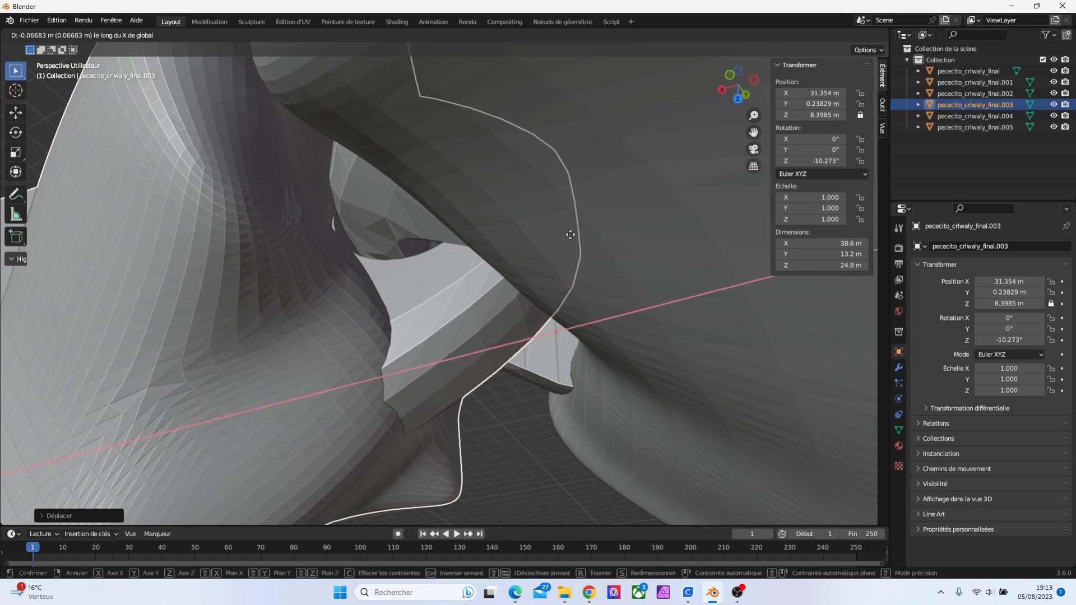
{"action": "left_click", "coordinate": [570, 234]}
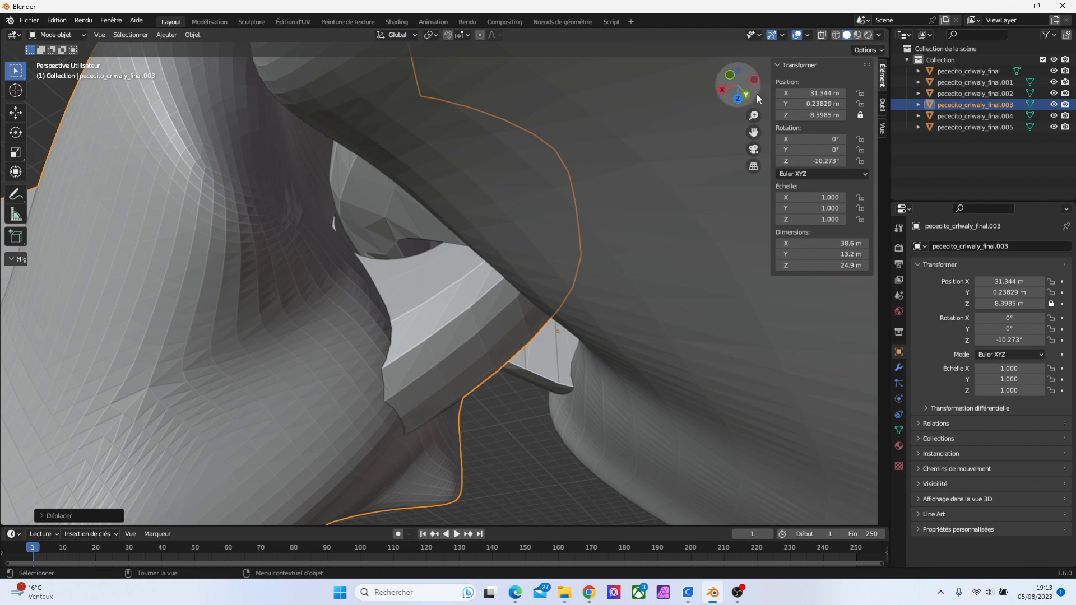
{"action": "left_click_drag", "start_coordinate": [756, 93], "coordinate": [668, 106]}
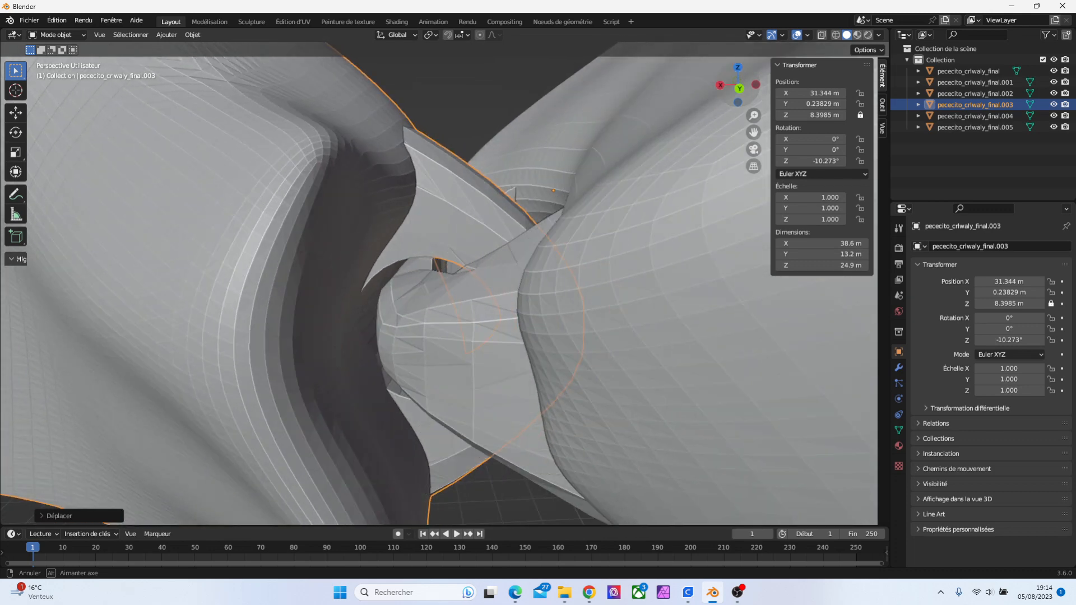
Deselect the tail fin, export the whole fish as poisson 2.stl in the 3D Print folder, and switch to UltiMaker Cura
{"action": "left_click_drag", "start_coordinate": [754, 114], "coordinate": [698, 115]}
{"action": "left_click_drag", "start_coordinate": [737, 84], "coordinate": [754, 134]}
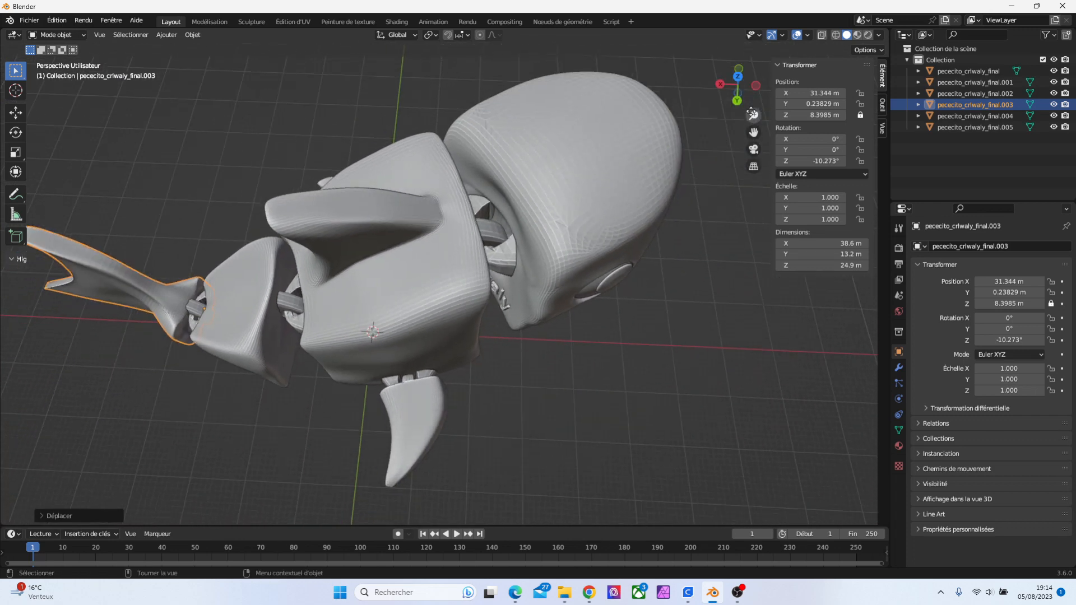
{"action": "left_click", "coordinate": [26, 22]}
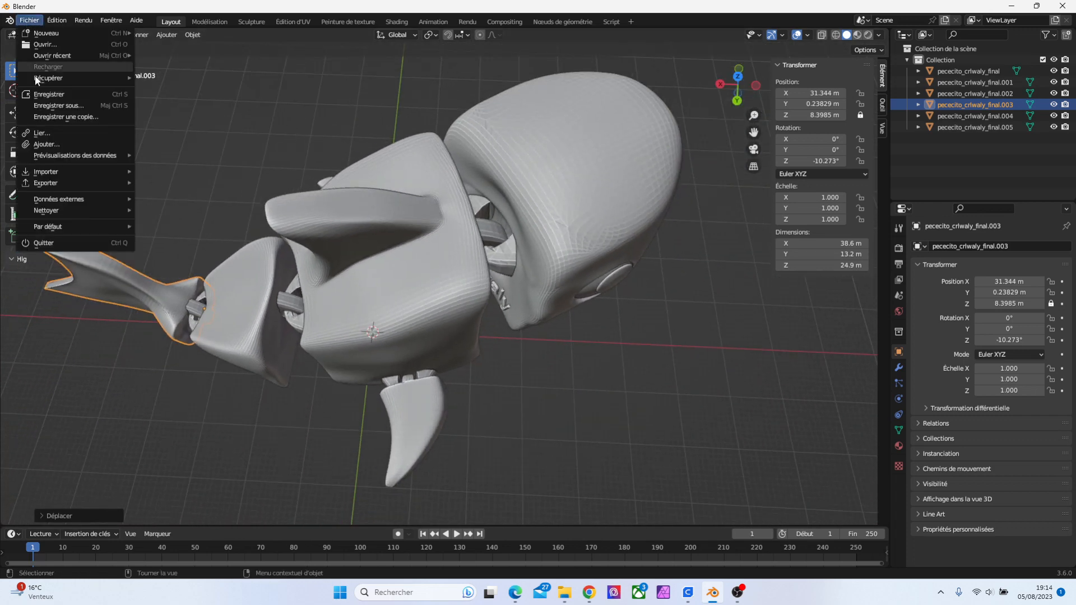
{"action": "left_click", "coordinate": [278, 142]}
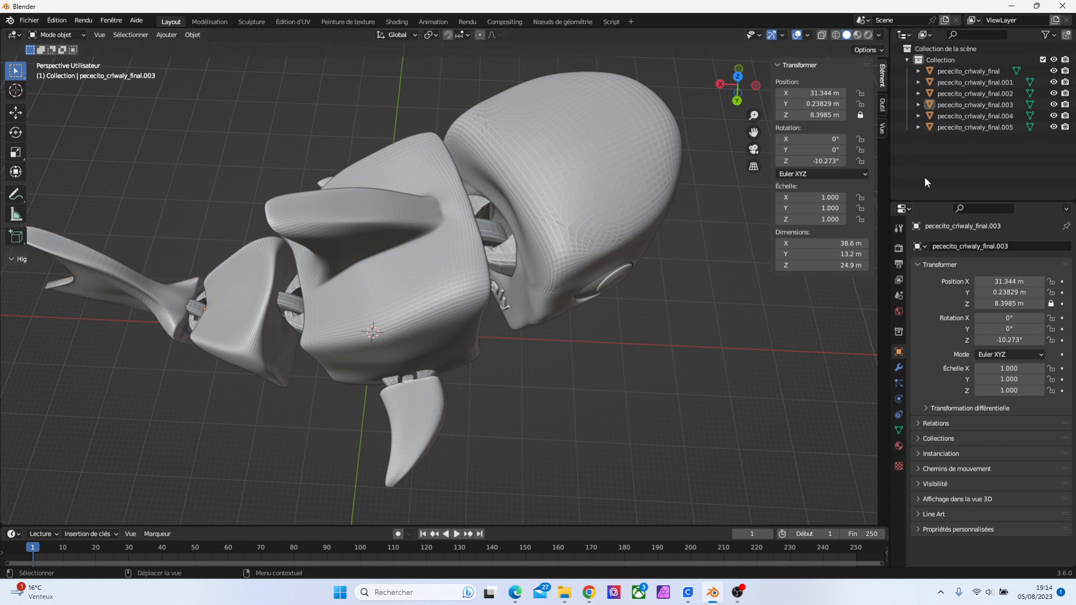
{"action": "left_click", "coordinate": [28, 20]}
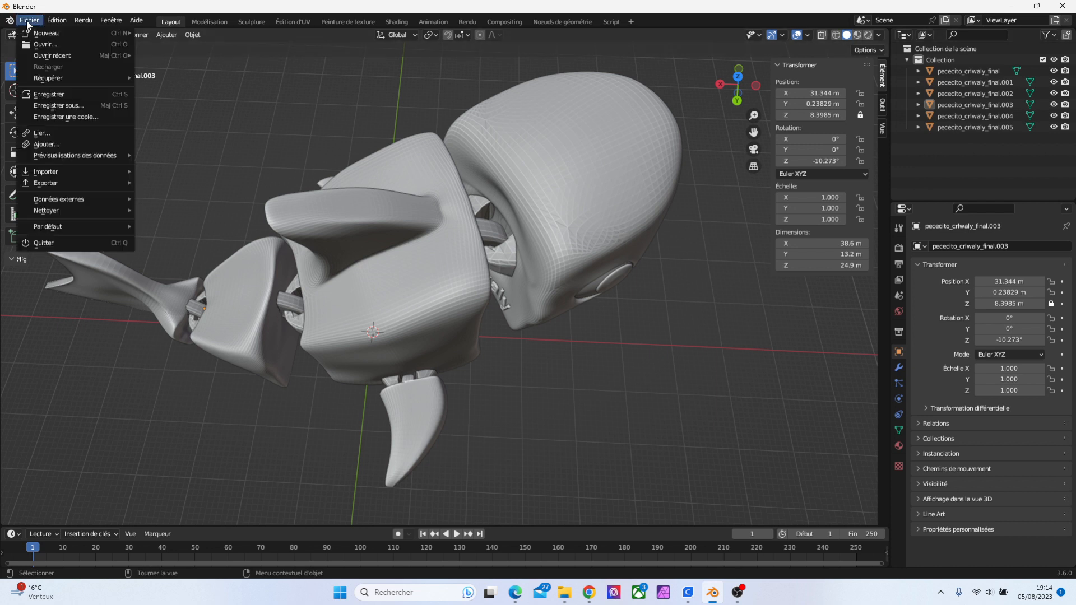
{"action": "mouse_move", "coordinate": [64, 177]}
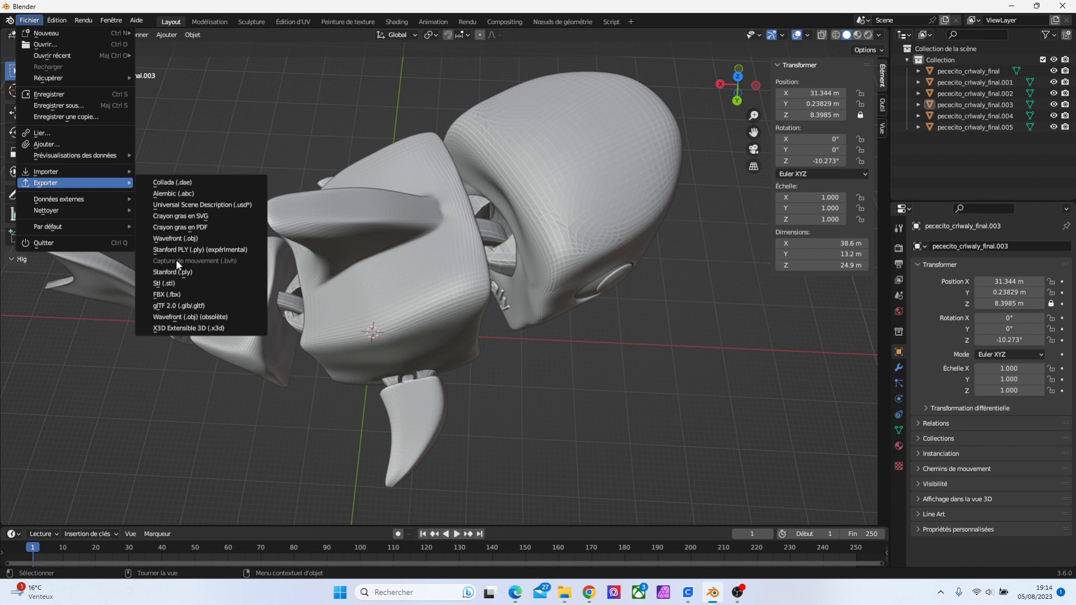
{"action": "left_click", "coordinate": [187, 281]}
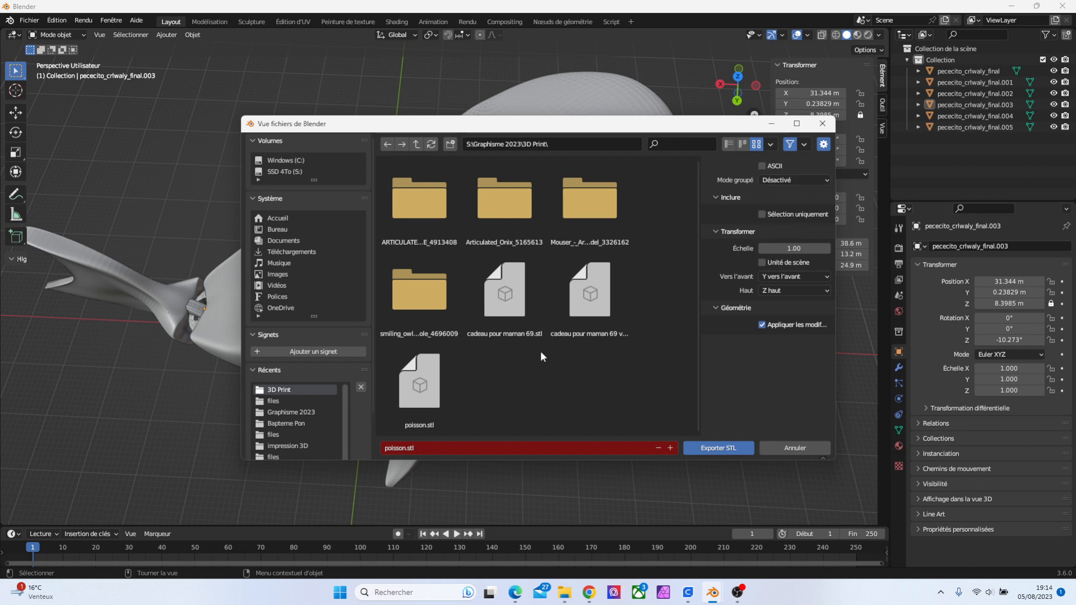
{"action": "left_click", "coordinate": [422, 425]}
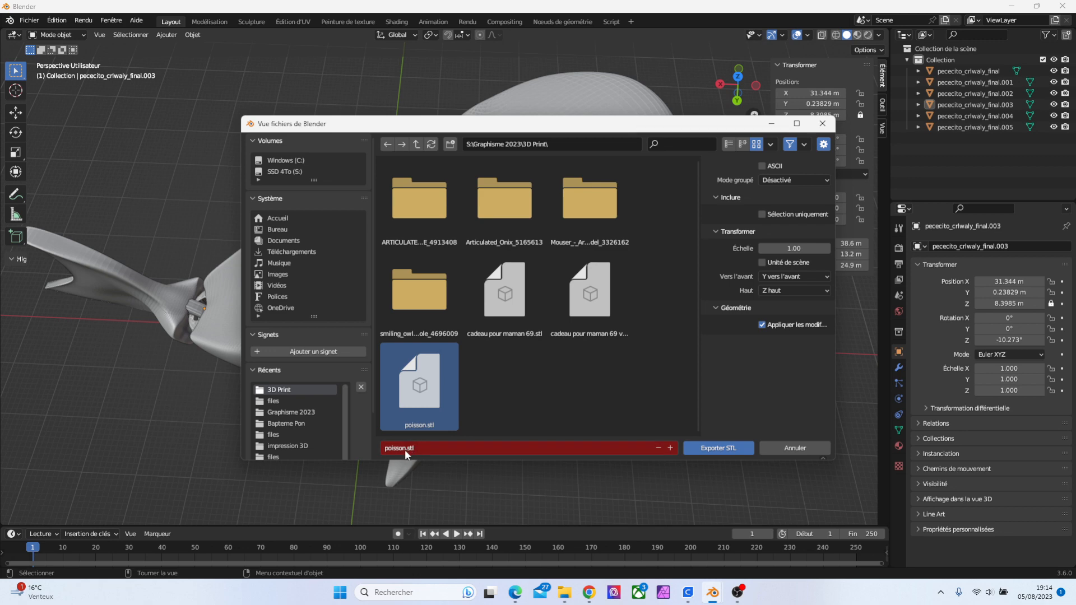
{"action": "left_click", "coordinate": [406, 449]}
{"action": "type", "text": "2"}
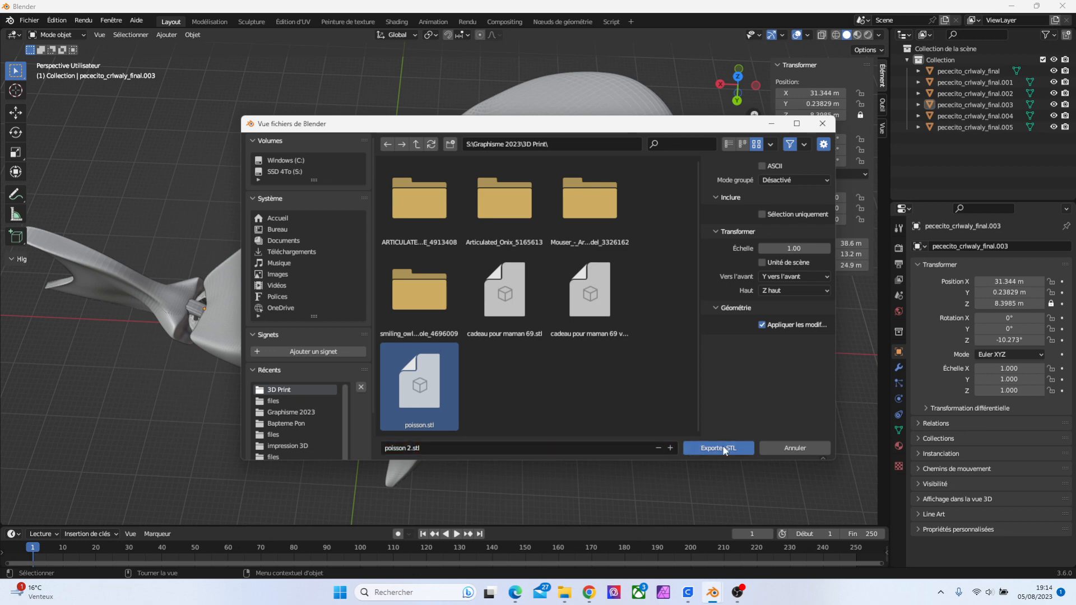
{"action": "left_click", "coordinate": [723, 450]}
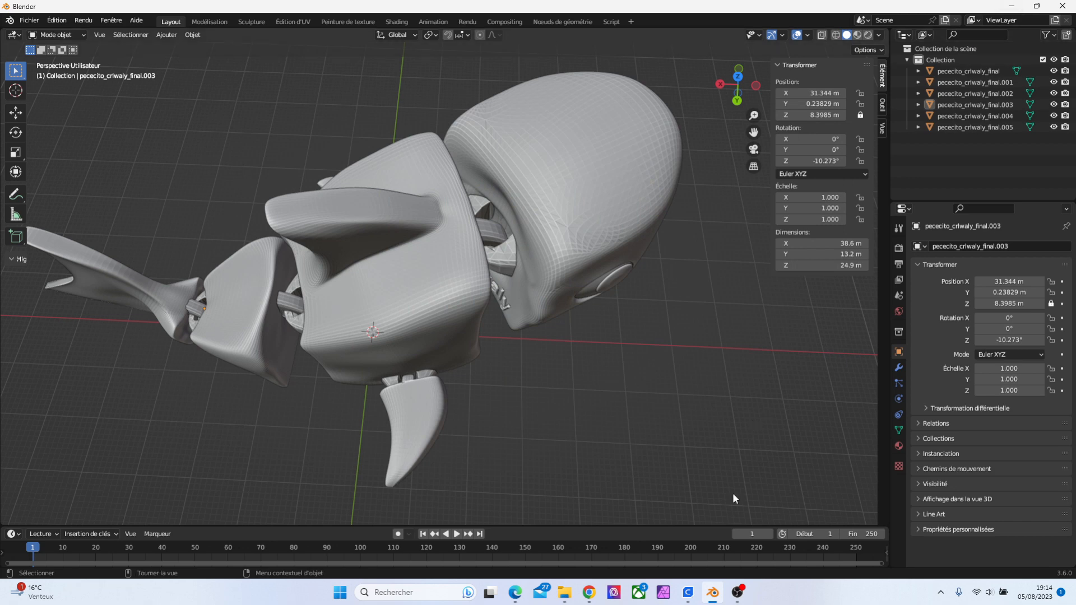
{"action": "left_click", "coordinate": [690, 601]}
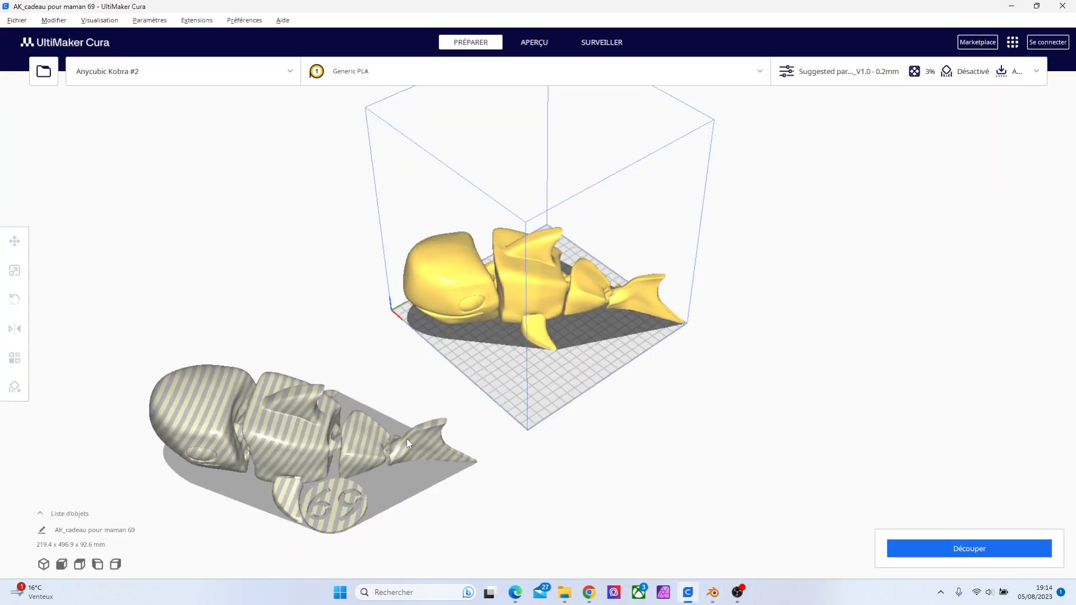
{"action": "left_click", "coordinate": [327, 449]}
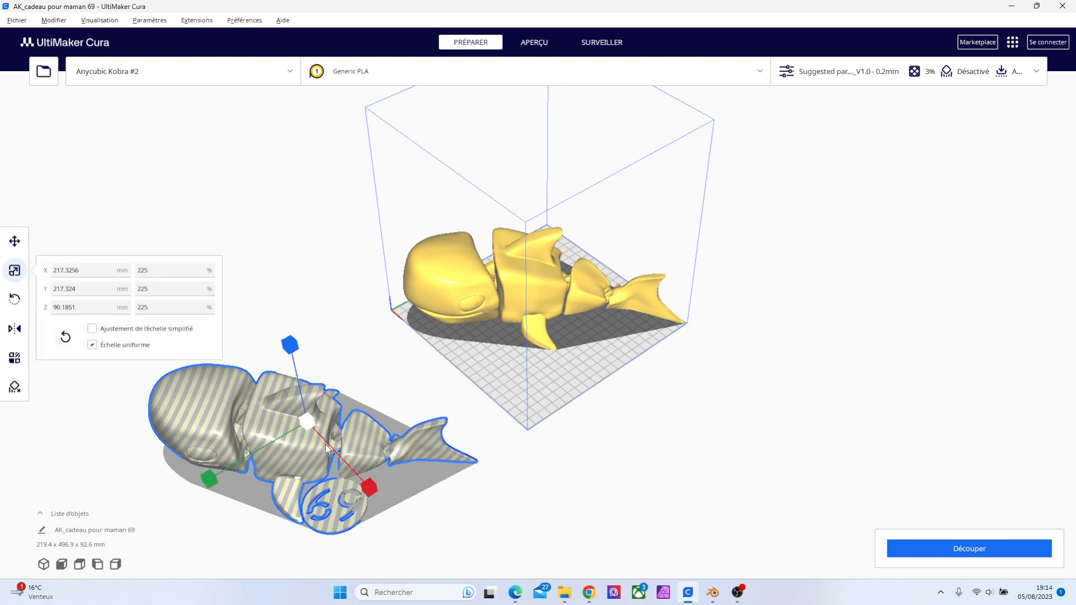
{"action": "key", "text": "Delete"}
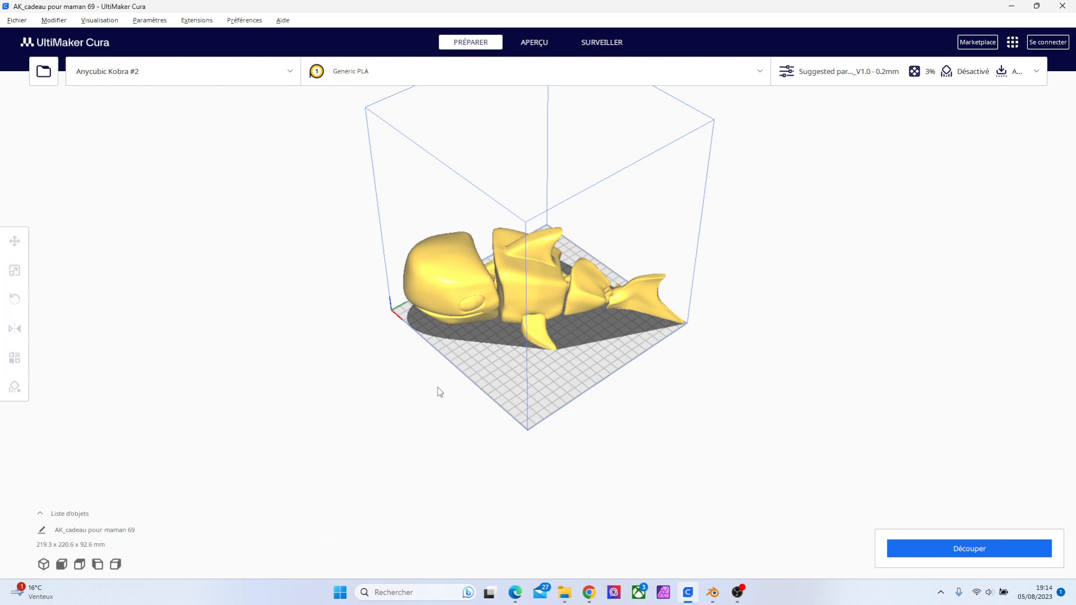
{"action": "right_click_drag", "start_coordinate": [440, 392], "coordinate": [447, 452]}
{"action": "key", "text": "ctrl+z"}
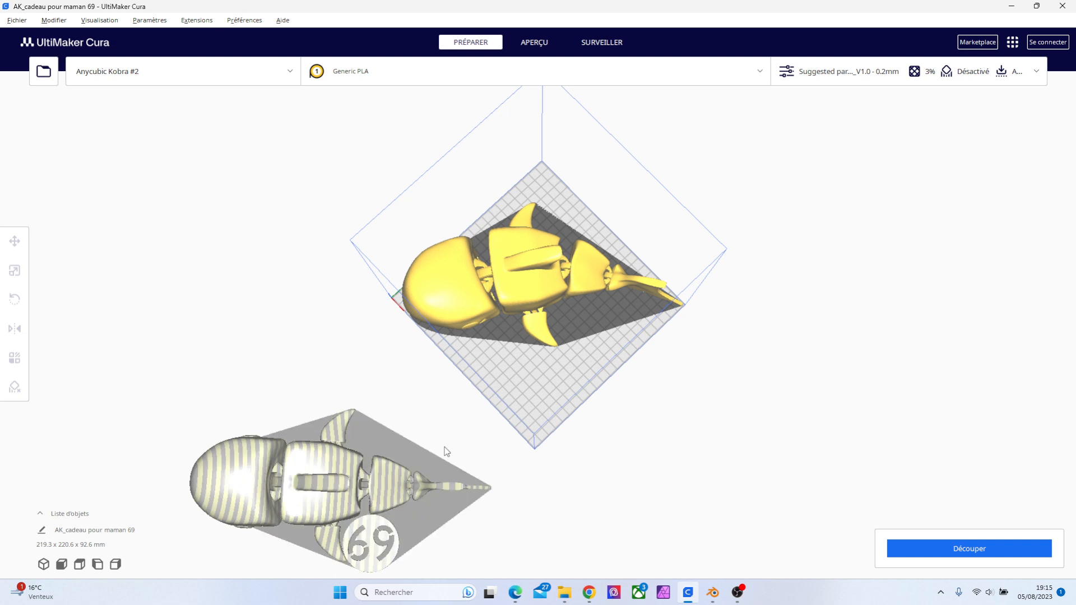
Delete the old fish from the build plate and load poisson 2.stl from the 3D Print folder
{"action": "left_click", "coordinate": [533, 281]}
{"action": "key", "text": "Delete"}
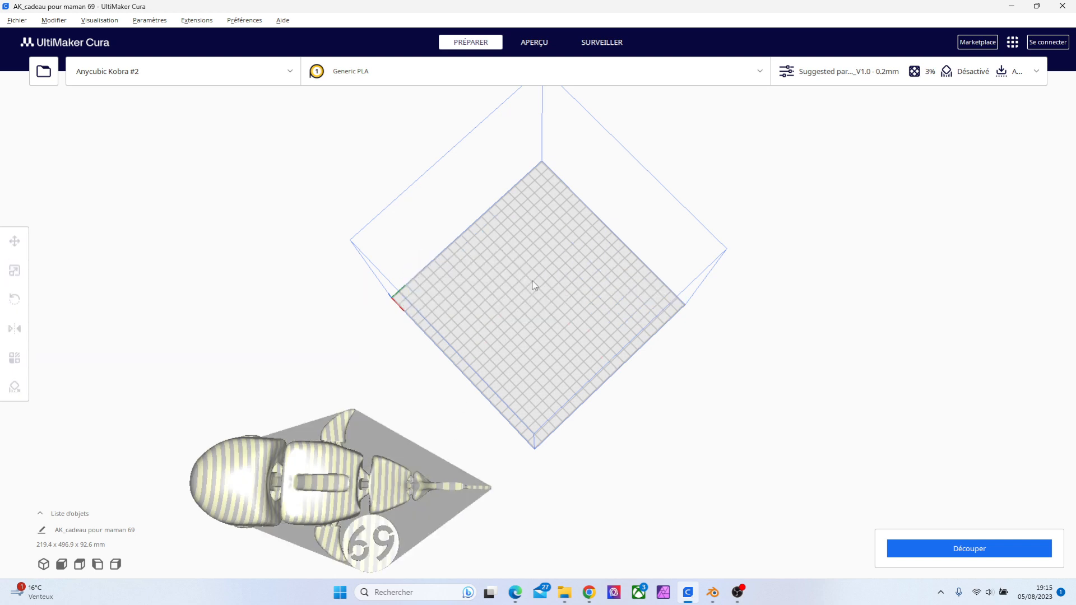
{"action": "mouse_move", "coordinate": [560, 598]}
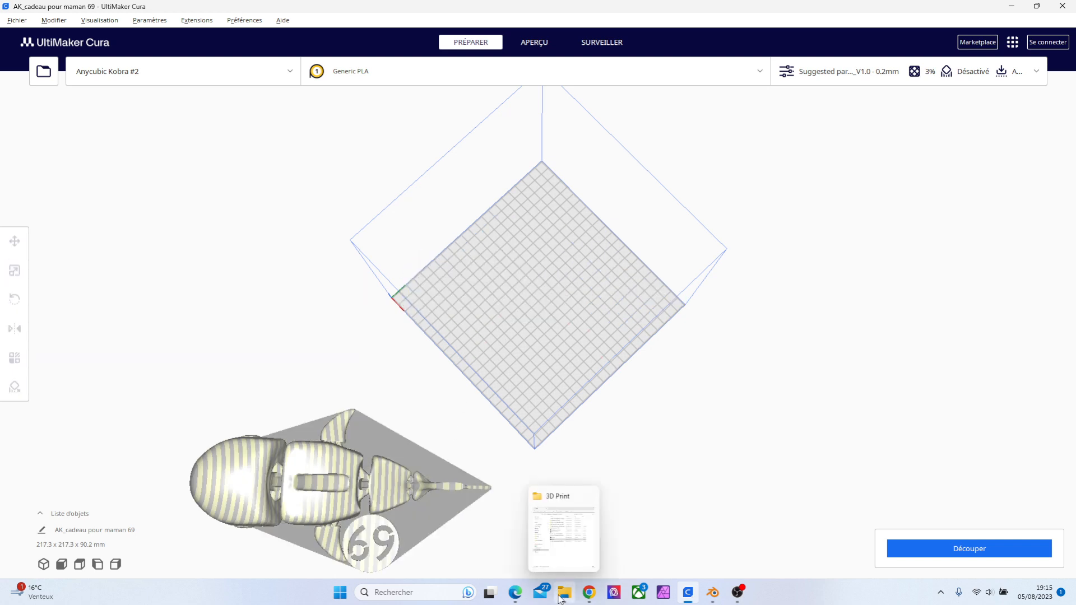
{"action": "left_click", "coordinate": [572, 549]}
{"action": "left_click", "coordinate": [189, 301]}
{"action": "left_click_drag", "start_coordinate": [189, 302], "coordinate": [641, 312]}
{"action": "left_click", "coordinate": [772, 358]}
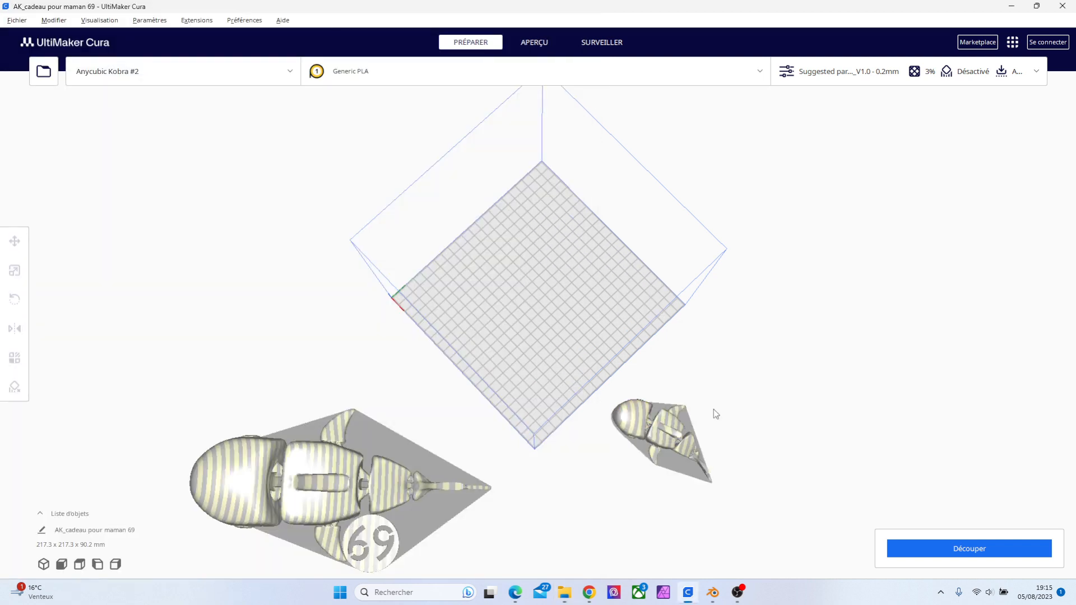
Check the scale of the fish with the 69 disc and scale the newly loaded fish uniformly to 230%
{"action": "left_click", "coordinate": [668, 450]}
{"action": "left_click", "coordinate": [364, 483]}
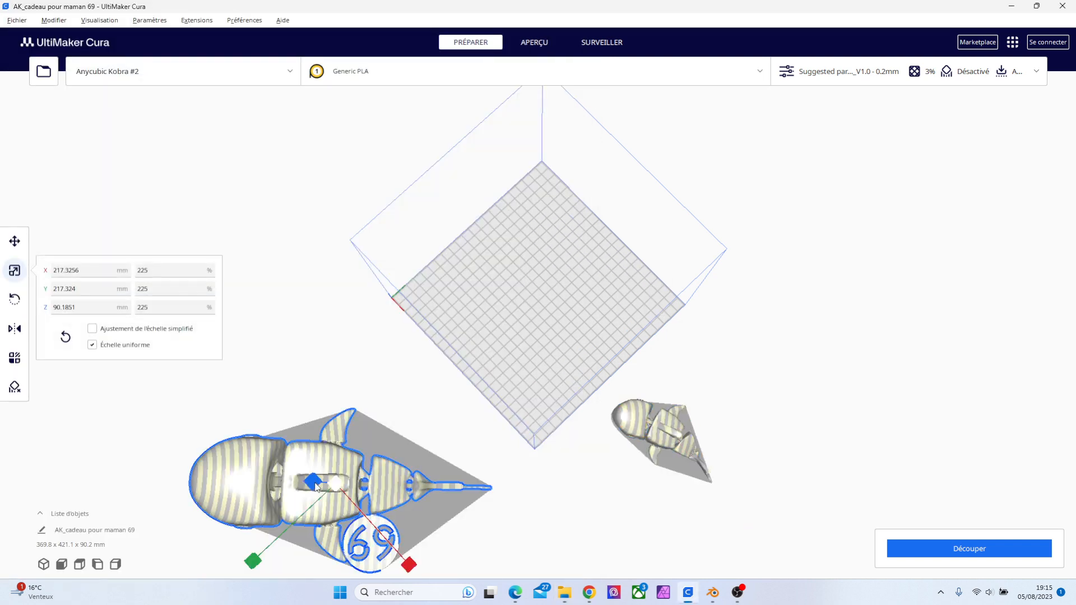
{"action": "left_click", "coordinate": [637, 432]}
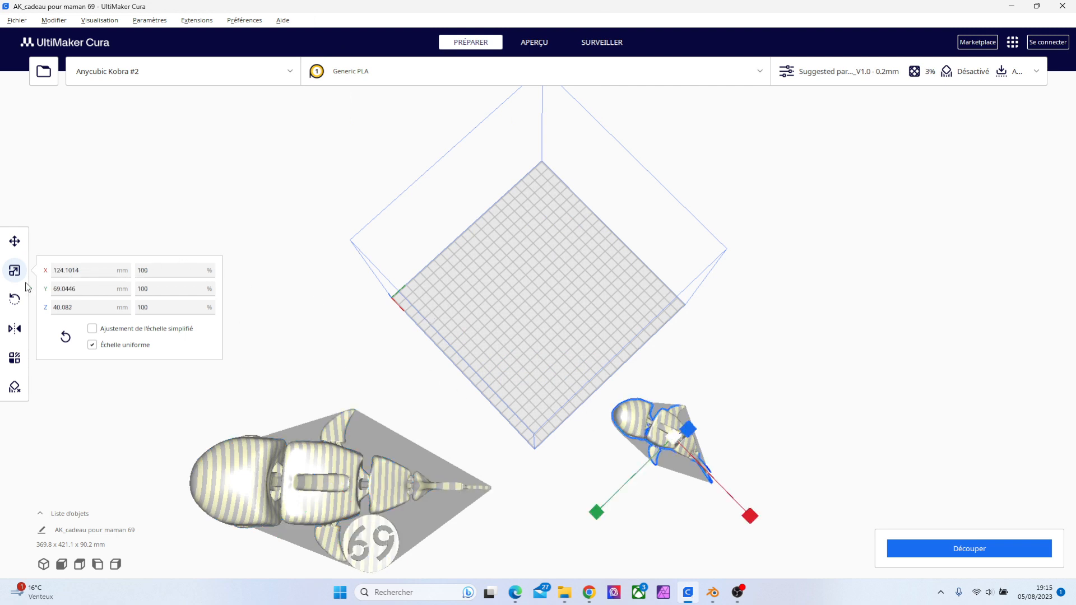
{"action": "left_click_drag", "start_coordinate": [155, 271], "coordinate": [132, 272]}
{"action": "key", "text": "Return"}
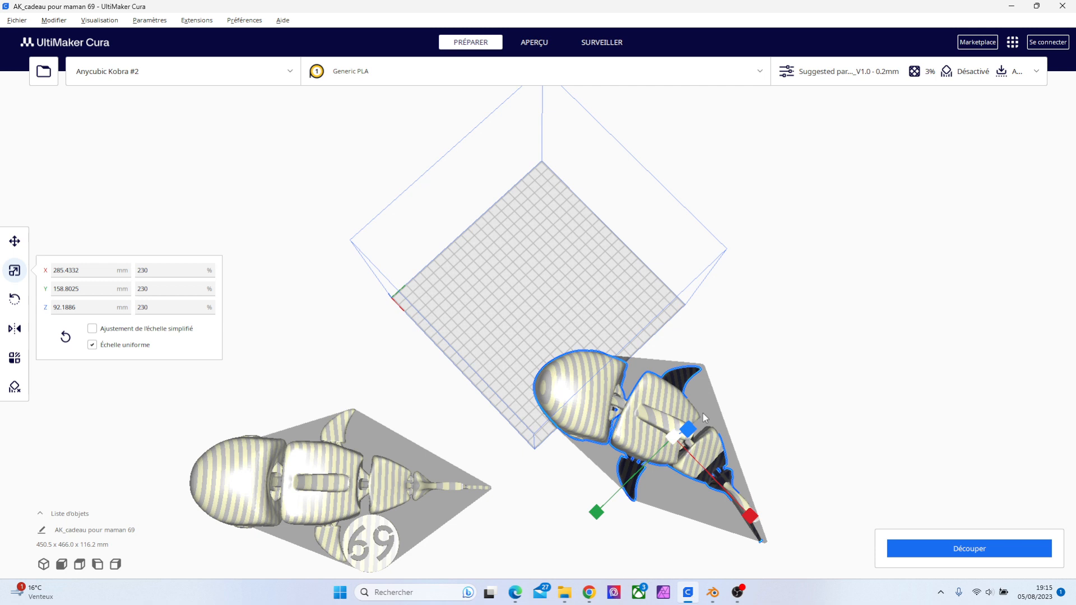
Move the new fish along X to about 29.3 mm and rotate it counterclockwise about the vertical axis towards the plate's diagonal
{"action": "left_click", "coordinate": [15, 241]}
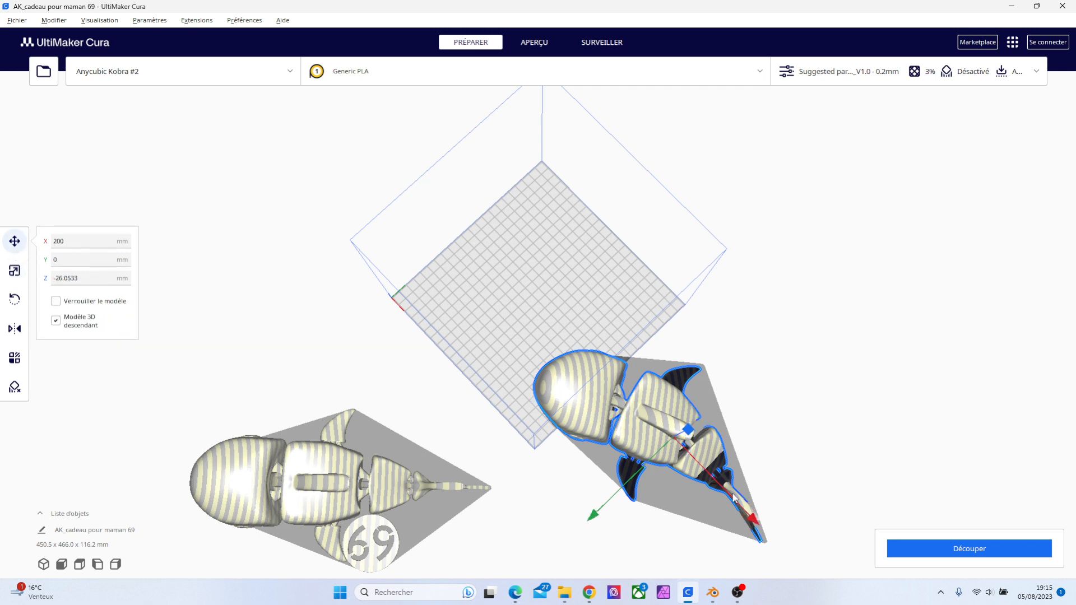
{"action": "left_click_drag", "start_coordinate": [753, 518], "coordinate": [622, 411]}
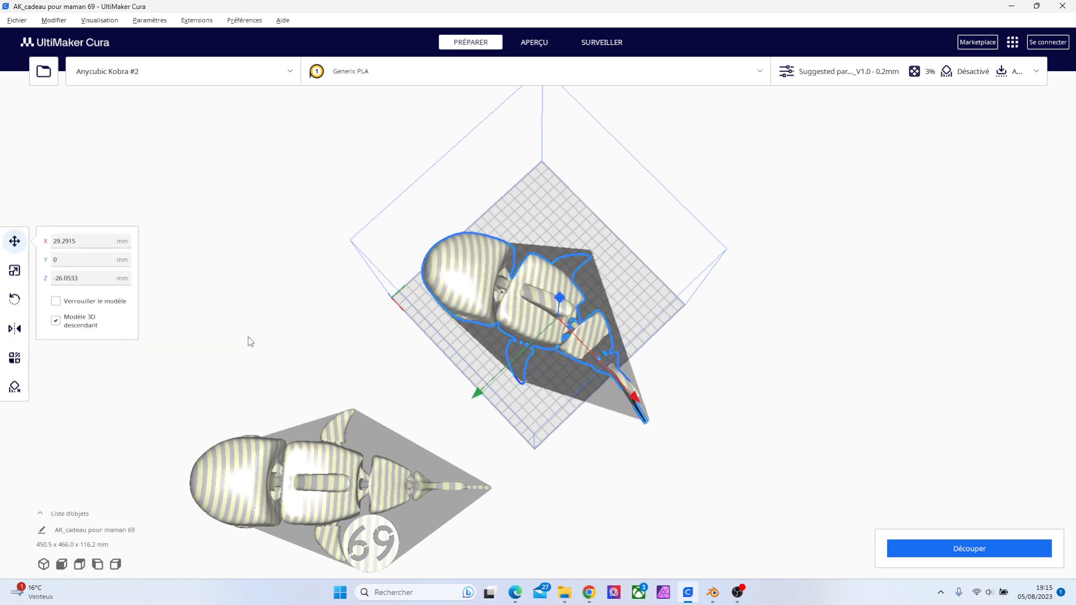
{"action": "left_click", "coordinate": [15, 300]}
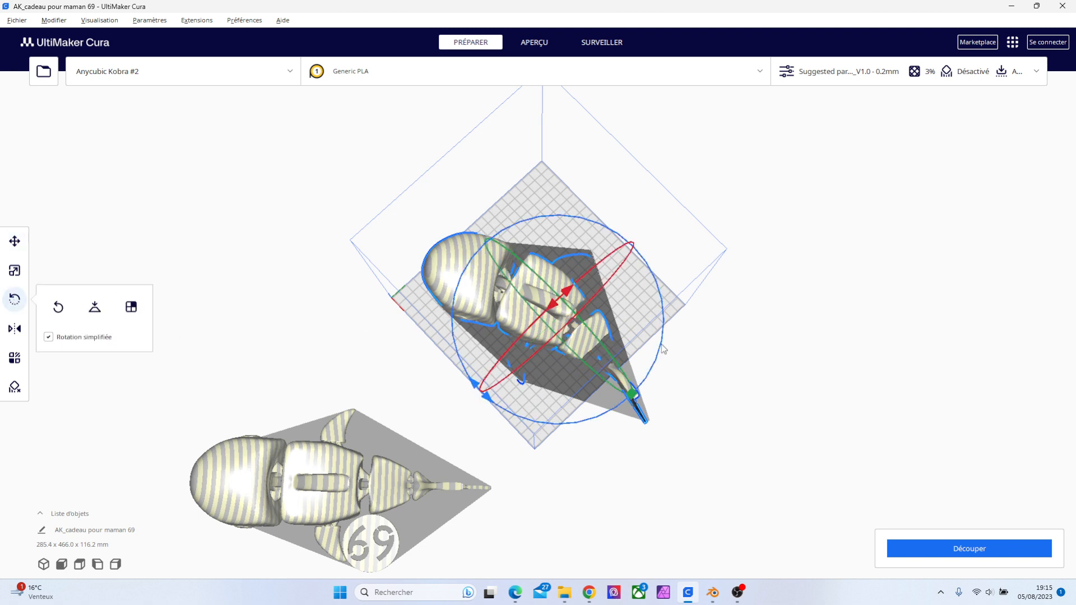
{"action": "left_click_drag", "start_coordinate": [665, 349], "coordinate": [684, 250]}
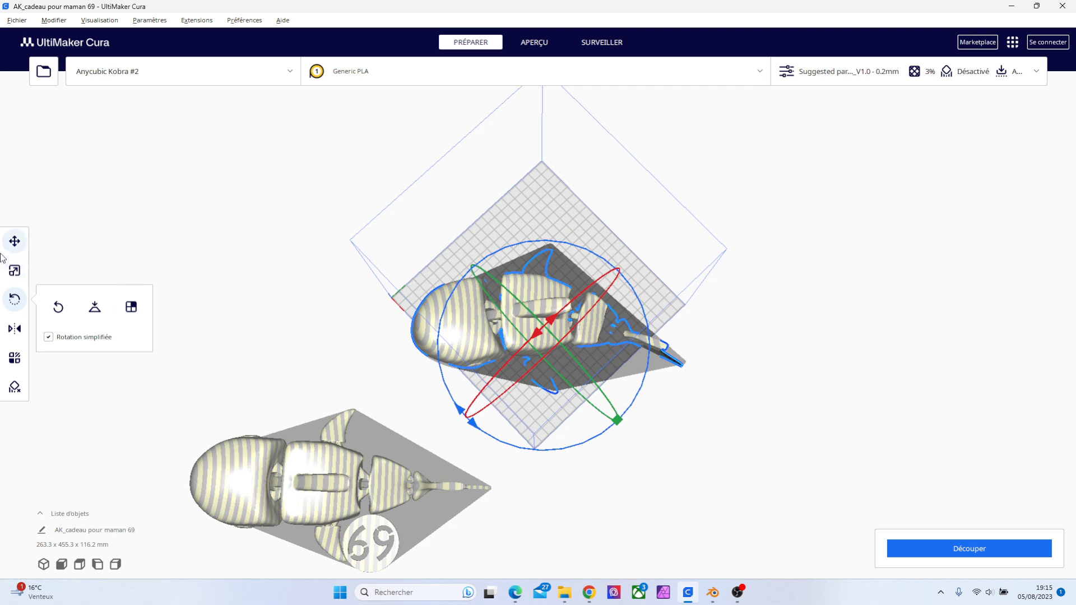
Reposition the fish at about X 0.58 mm, Y 7.32 mm and rotate it slightly further counterclockwise to follow the plate's diagonal
{"action": "left_click", "coordinate": [14, 241]}
{"action": "left_click_drag", "start_coordinate": [619, 422], "coordinate": [587, 410]}
{"action": "mouse_move", "coordinate": [442, 390]}
{"action": "left_mouse_down"}
{"action": "mouse_move", "coordinate": [474, 372]}
{"action": "mouse_move", "coordinate": [461, 383]}
{"action": "left_mouse_up"}
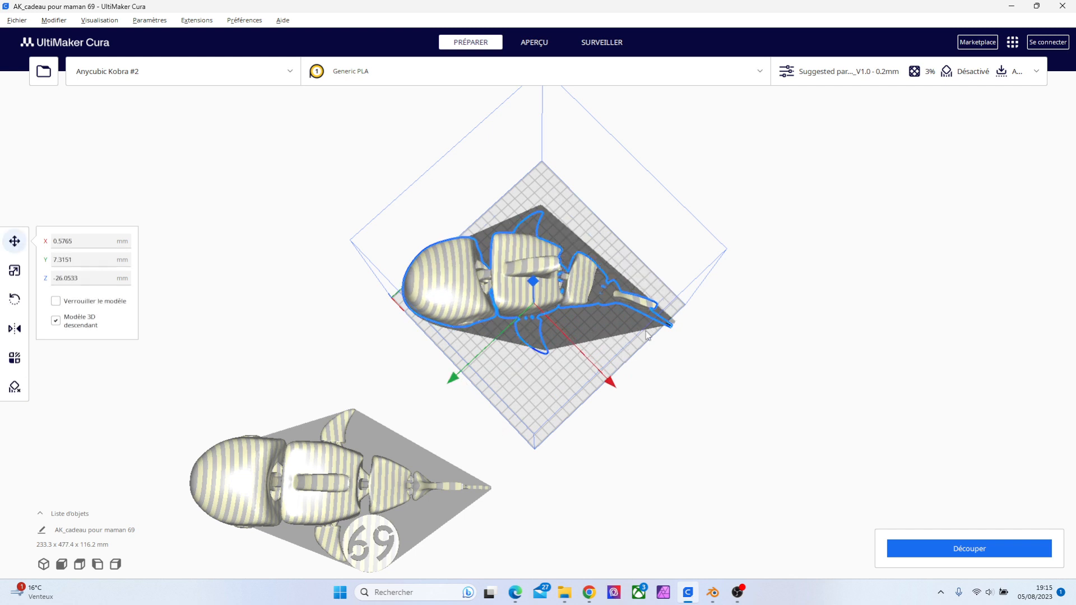
{"action": "left_click", "coordinate": [17, 301]}
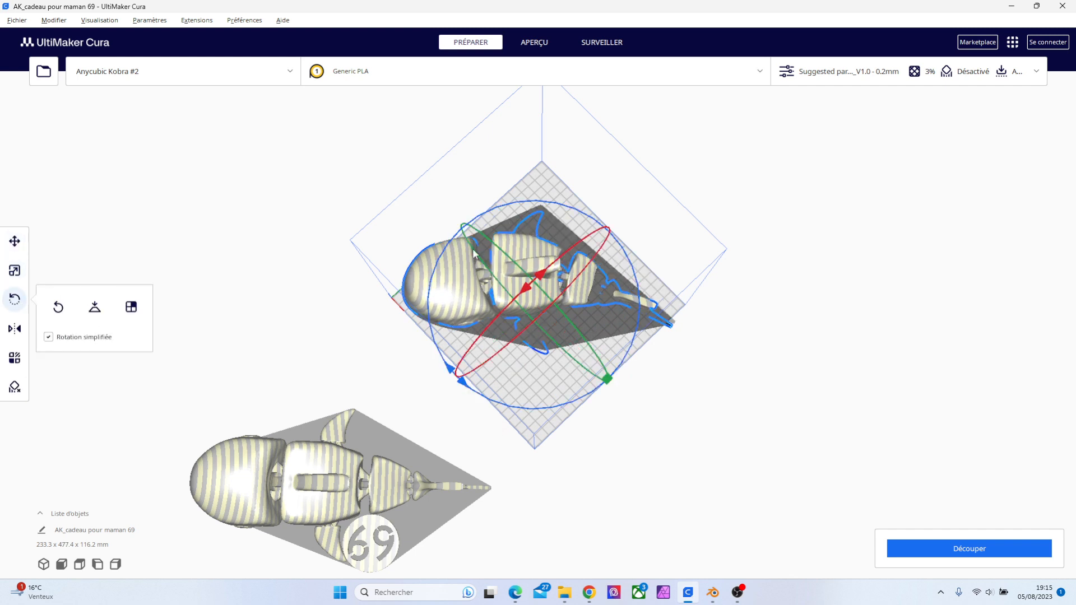
{"action": "mouse_move", "coordinate": [634, 347]}
{"action": "left_mouse_down"}
{"action": "mouse_move", "coordinate": [651, 311]}
{"action": "mouse_move", "coordinate": [654, 332]}
{"action": "left_mouse_up"}
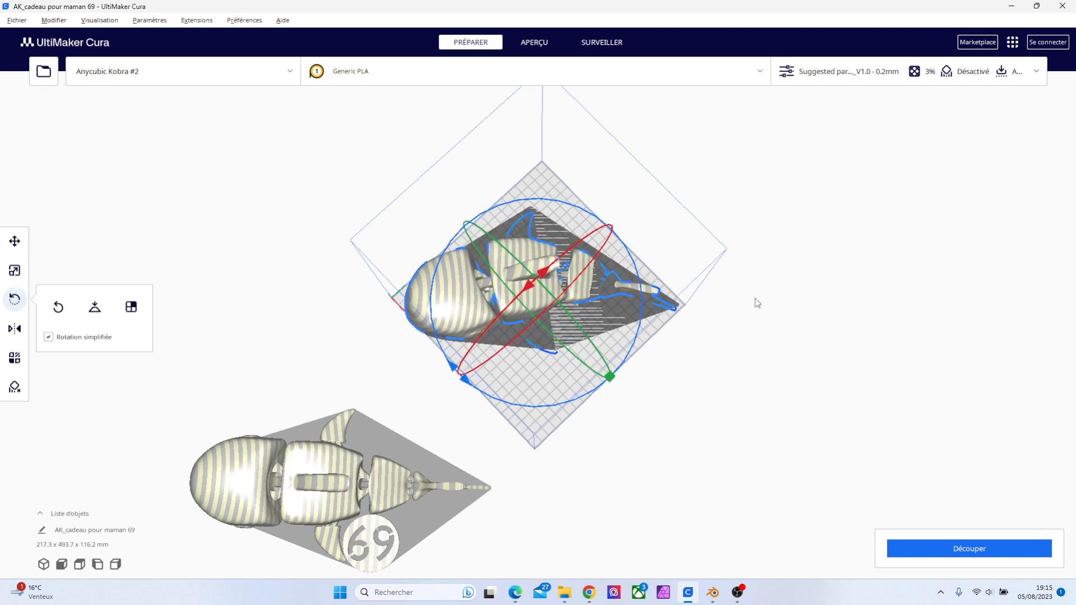
Shift the fish along Y to about 0.99 mm and fine-rotate it about the vertical axis with snapped rotation turned off
{"action": "right_click_drag", "start_coordinate": [755, 298], "coordinate": [998, 270]}
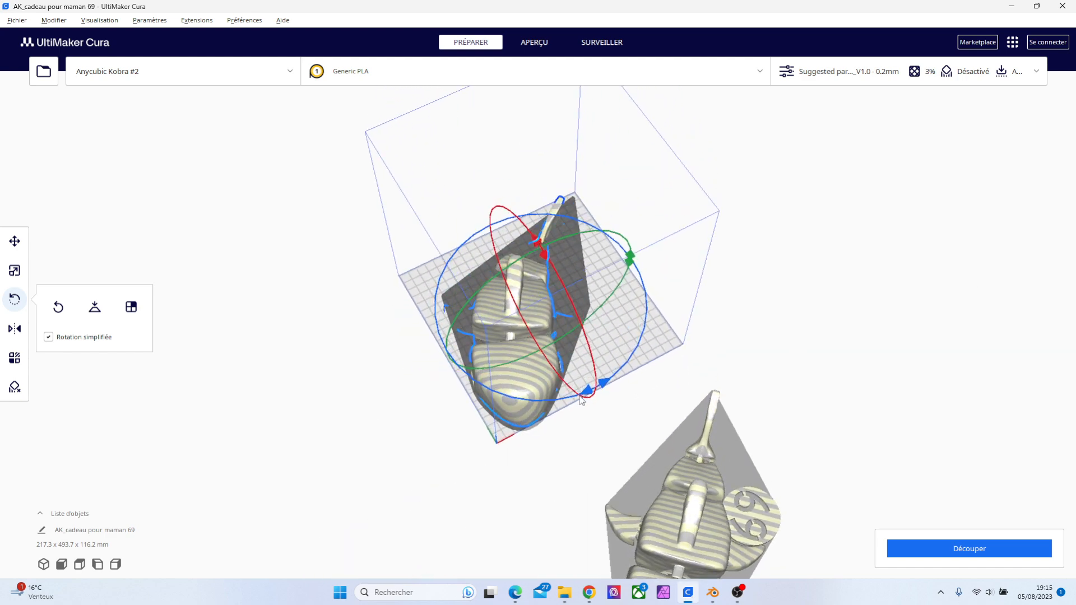
{"action": "left_click", "coordinate": [552, 426]}
{"action": "scroll", "coordinate": [549, 422], "scroll_direction": "up", "scroll_amount": 5}
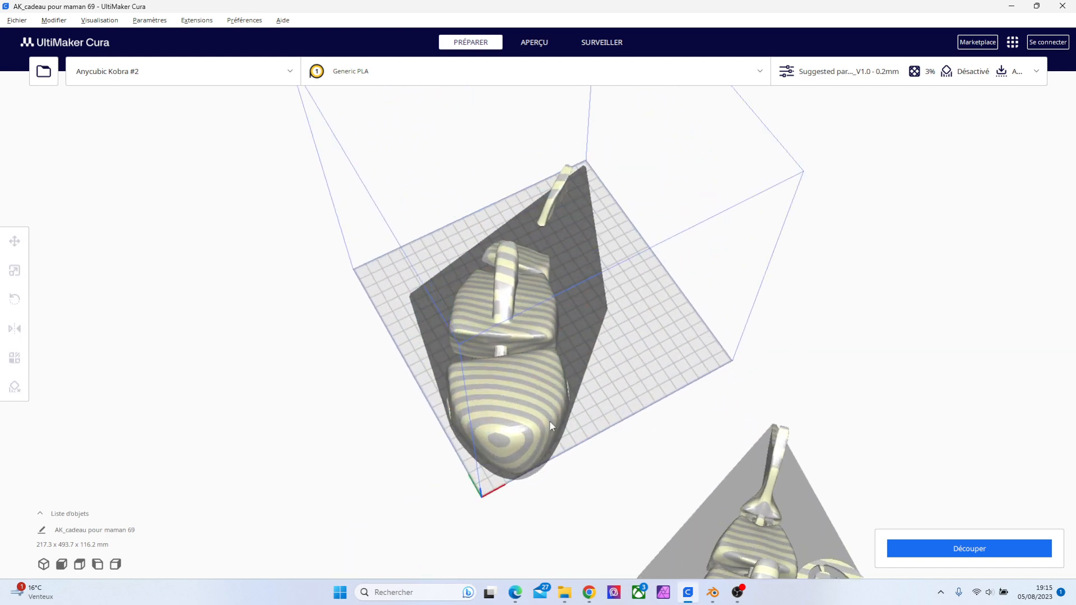
{"action": "left_click", "coordinate": [552, 426]}
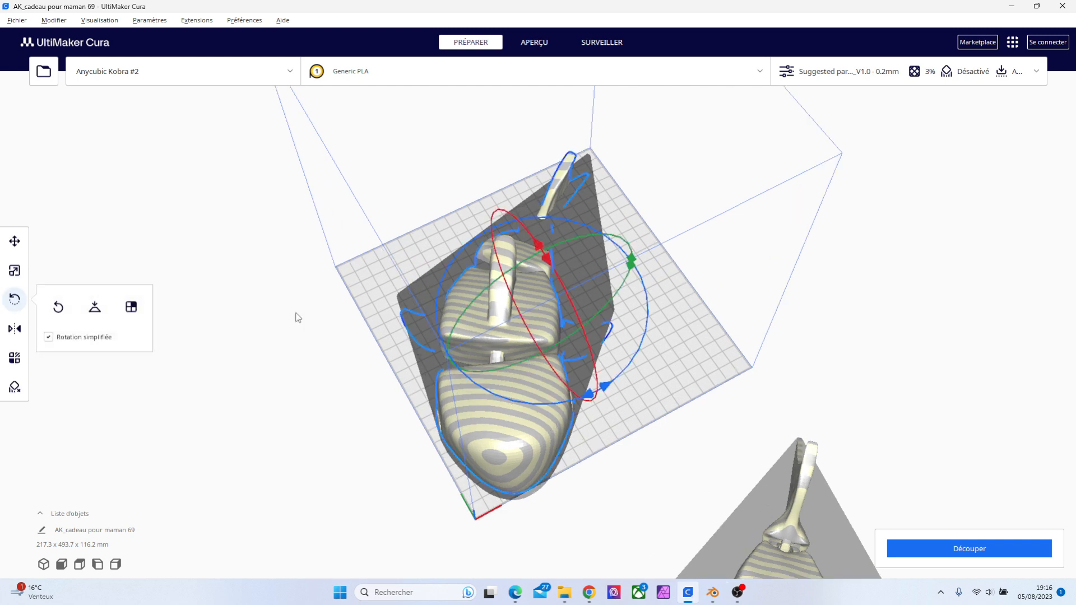
{"action": "left_click", "coordinate": [14, 241]}
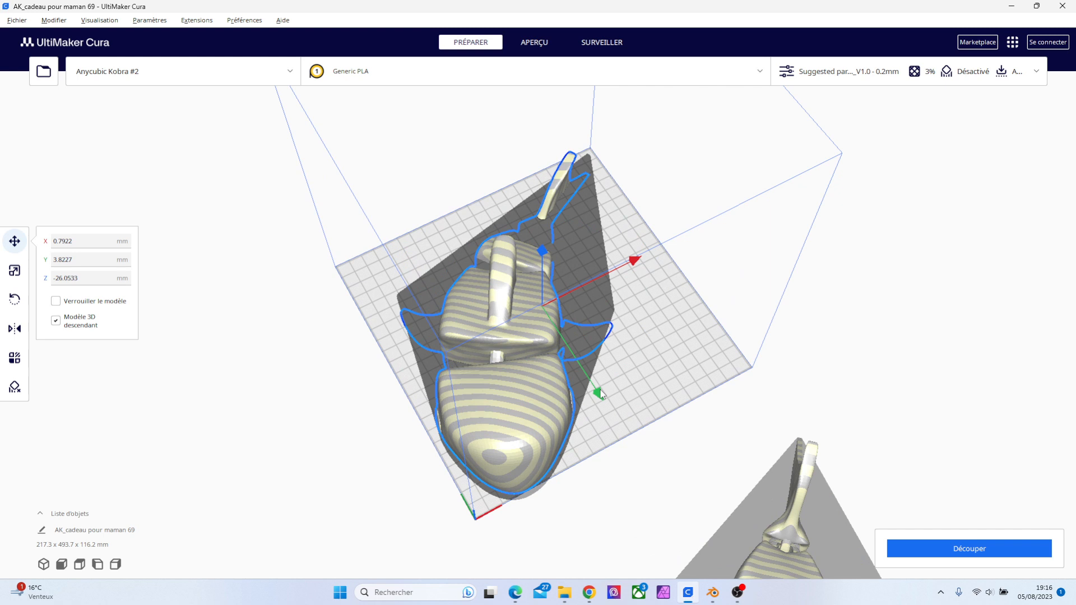
{"action": "left_click_drag", "start_coordinate": [600, 393], "coordinate": [597, 390]}
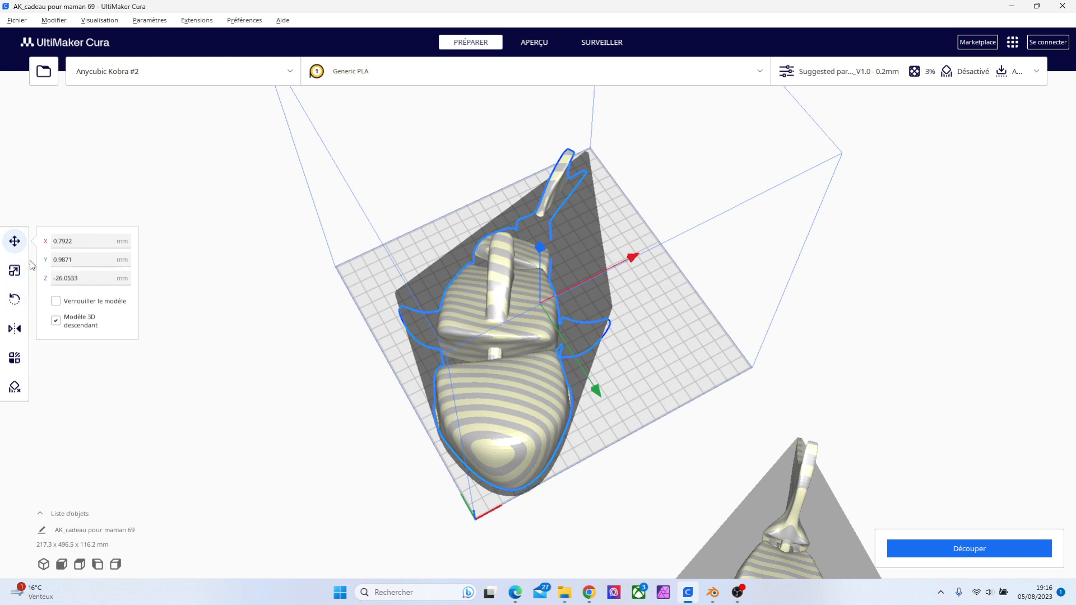
{"action": "left_click", "coordinate": [15, 300]}
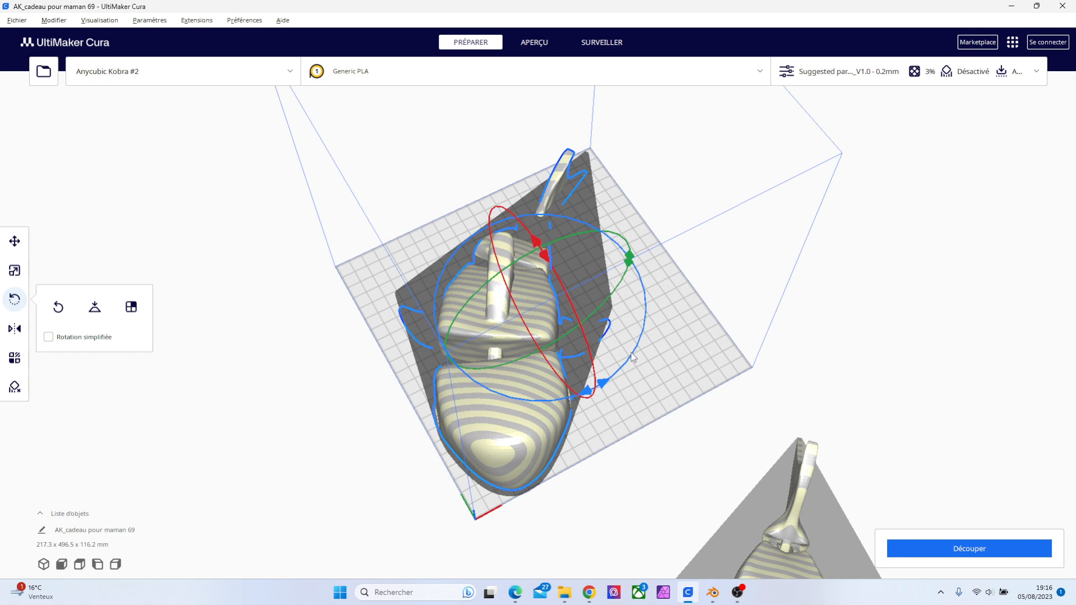
{"action": "left_click_drag", "start_coordinate": [632, 357], "coordinate": [635, 360]}
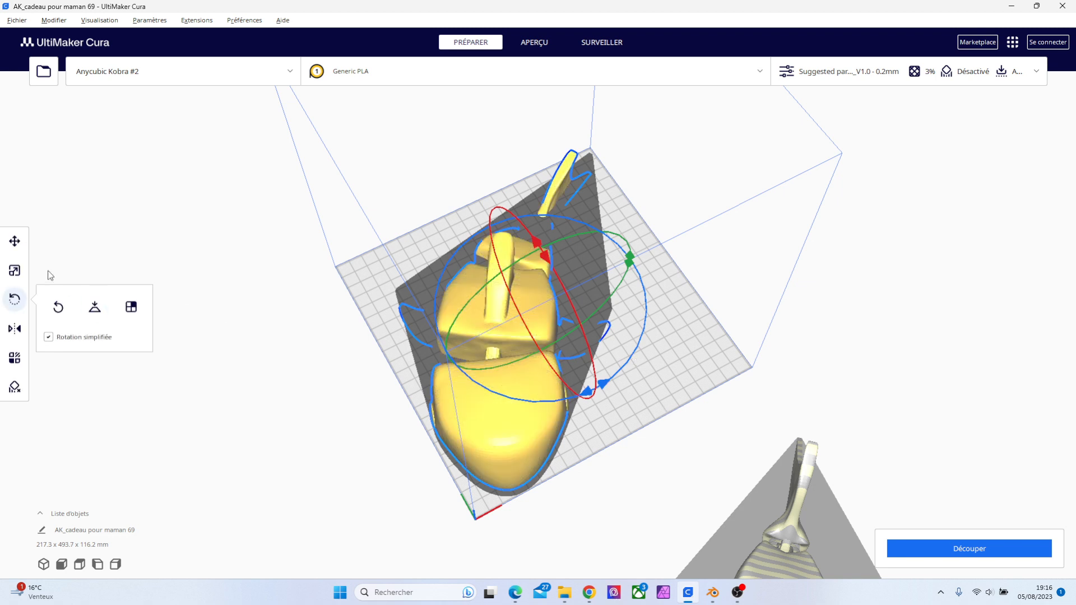
Set the fish's uniform scale to 233%
{"action": "left_click", "coordinate": [20, 272]}
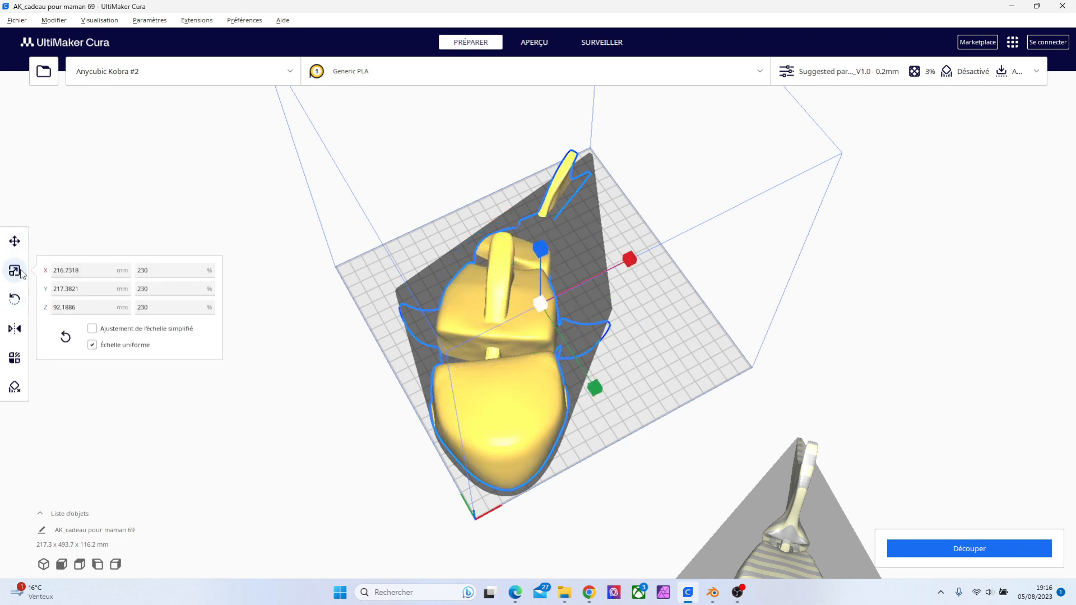
{"action": "left_click", "coordinate": [160, 270]}
{"action": "key", "text": "Tab"}
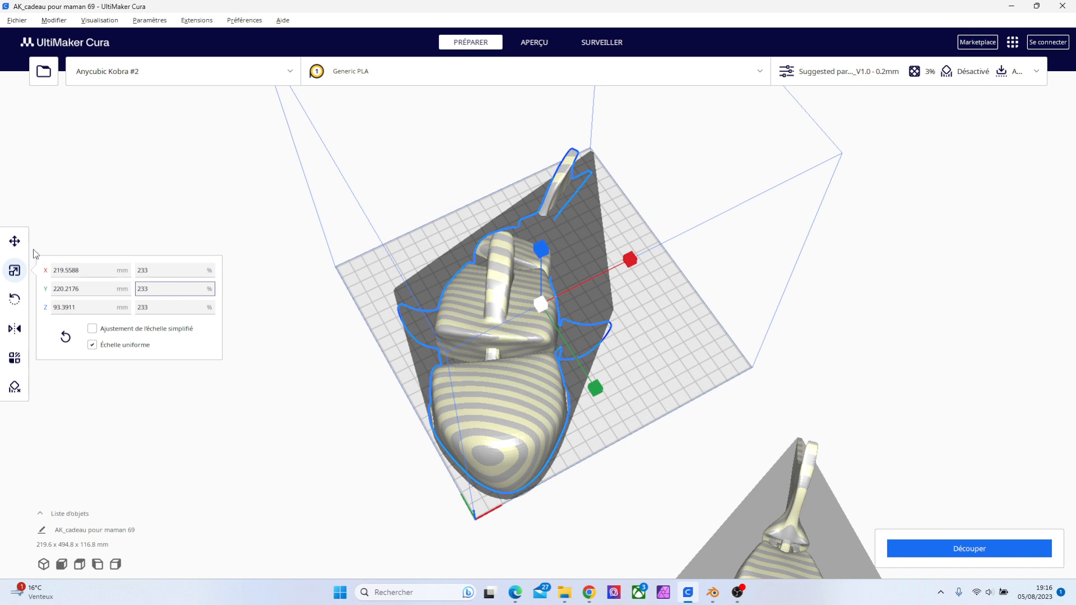
Move the fish on the build plate to about X -0.25 mm and Y 0.18 mm
{"action": "left_click", "coordinate": [15, 242]}
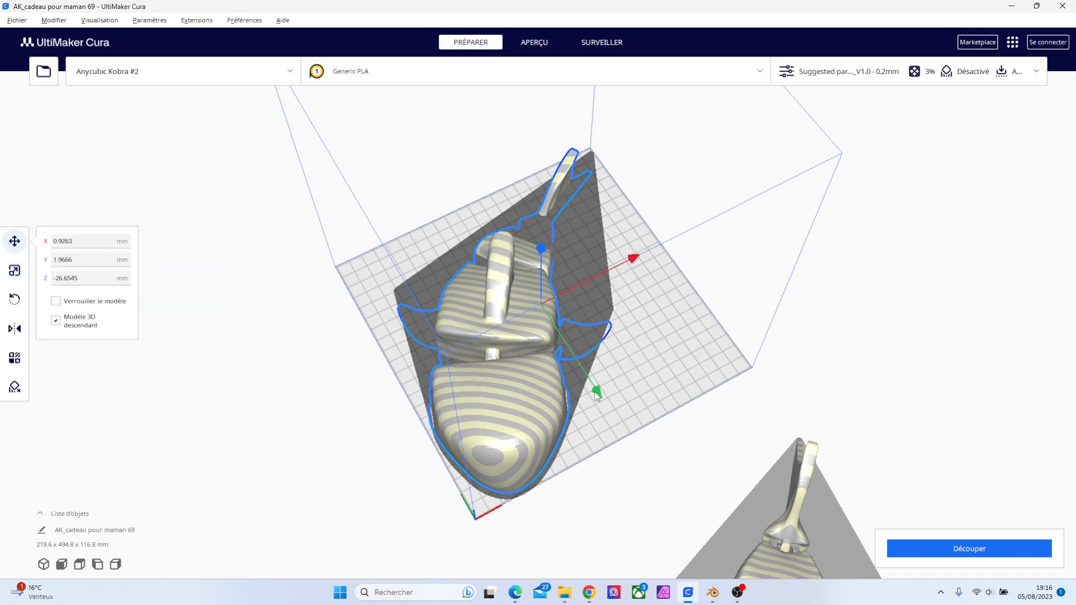
{"action": "left_click_drag", "start_coordinate": [597, 395], "coordinate": [589, 392]}
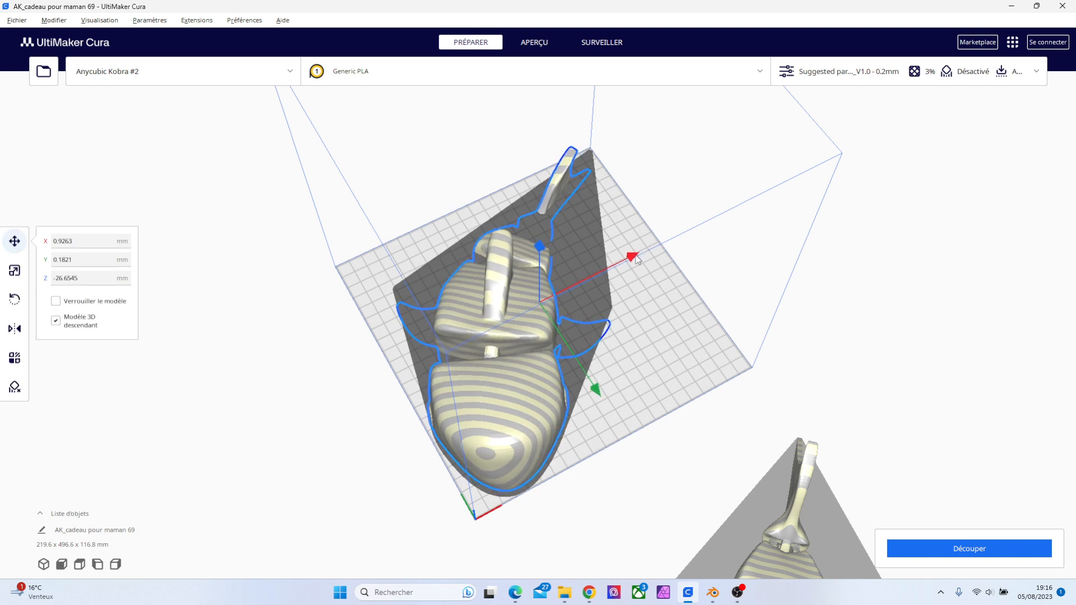
{"action": "left_click_drag", "start_coordinate": [632, 258], "coordinate": [635, 260]}
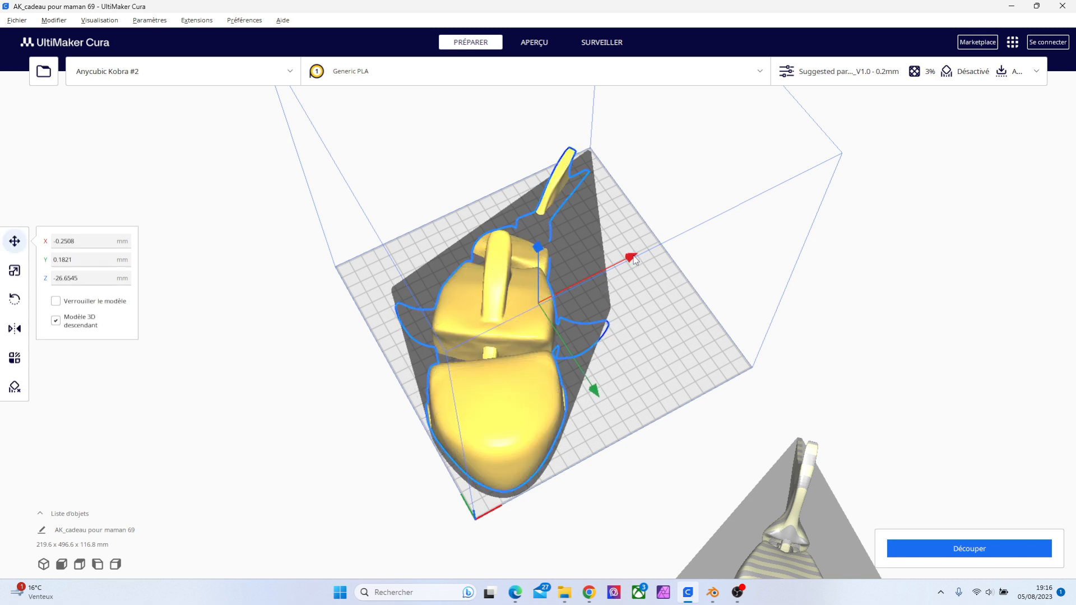
Set the fish's Z position to 0 mm so it rests on the build plate
{"action": "left_click", "coordinate": [754, 254]}
{"action": "left_click", "coordinate": [476, 315]}
{"action": "triple_click", "coordinate": [93, 281]}
{"action": "type", "text": "0"}
{"action": "key", "text": "Return"}
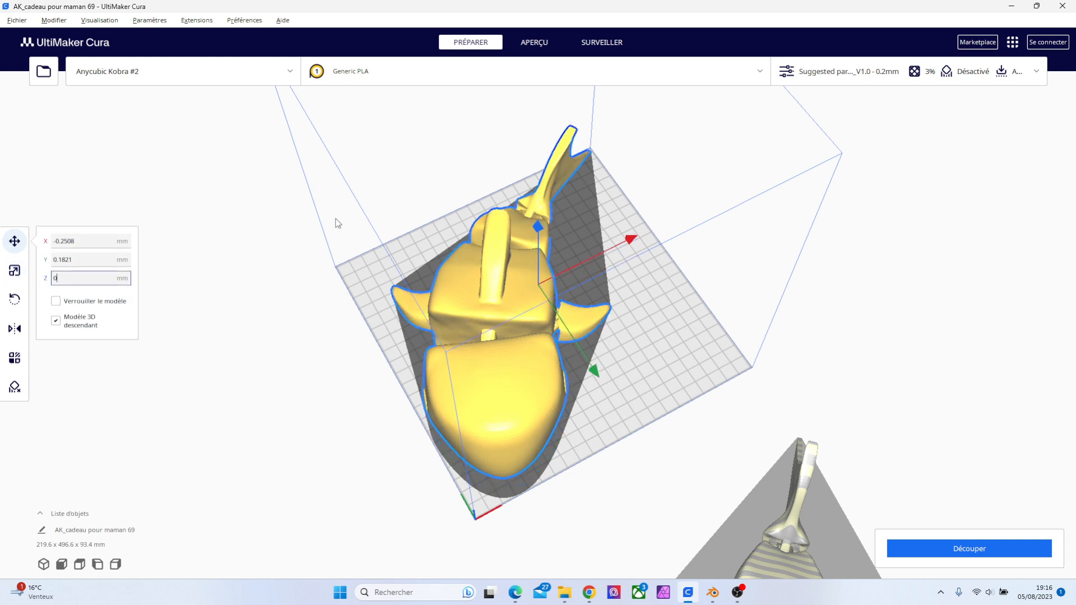
{"action": "left_click", "coordinate": [759, 223]}
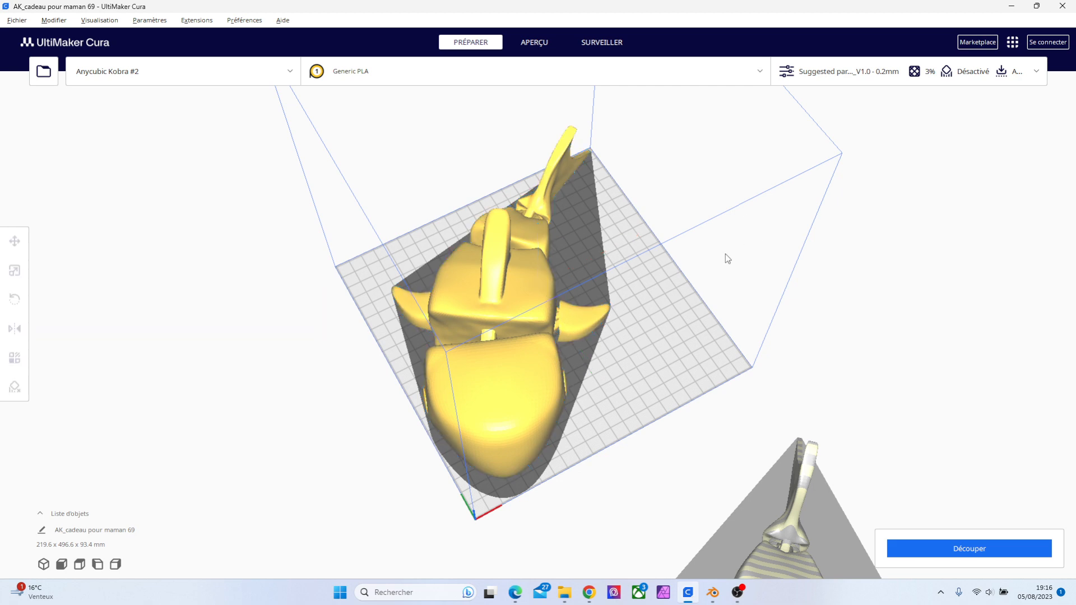
Set the fish's uniform scale to 234%
{"action": "left_click", "coordinate": [541, 311]}
{"action": "right_click_drag", "start_coordinate": [743, 279], "coordinate": [584, 355]}
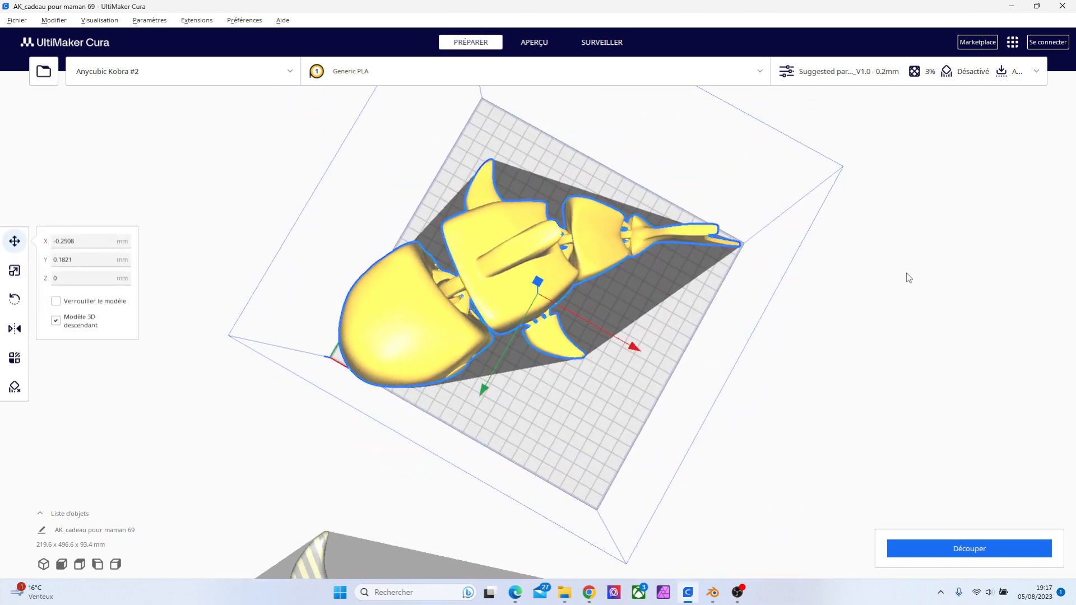
{"action": "scroll", "coordinate": [909, 277], "scroll_direction": "up", "scroll_amount": 3}
{"action": "right_click_drag", "start_coordinate": [907, 273], "coordinate": [855, 320]}
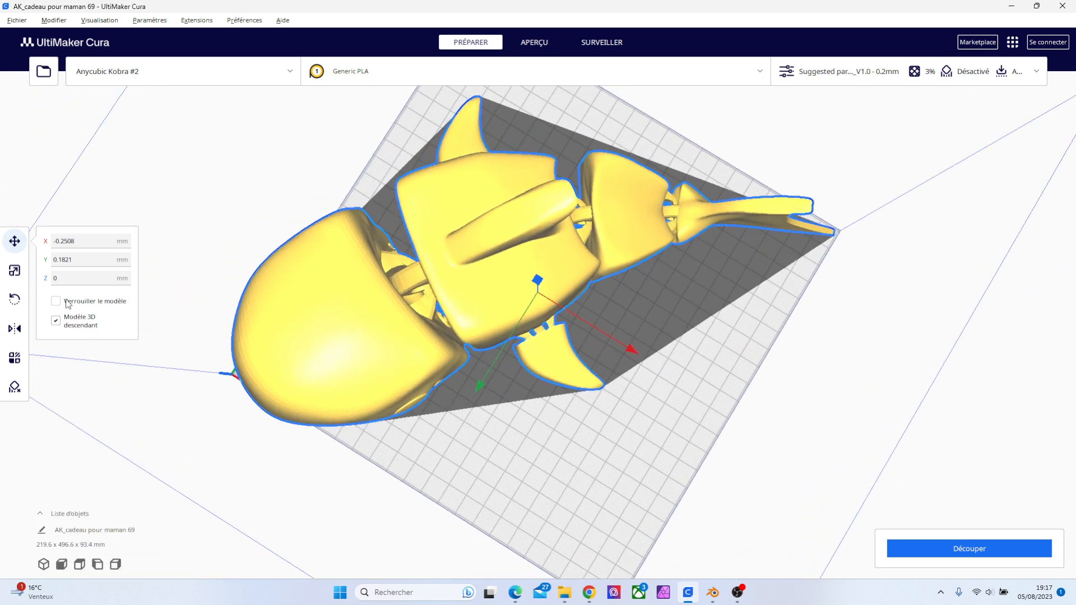
{"action": "left_click", "coordinate": [15, 270]}
{"action": "left_click", "coordinate": [161, 270]}
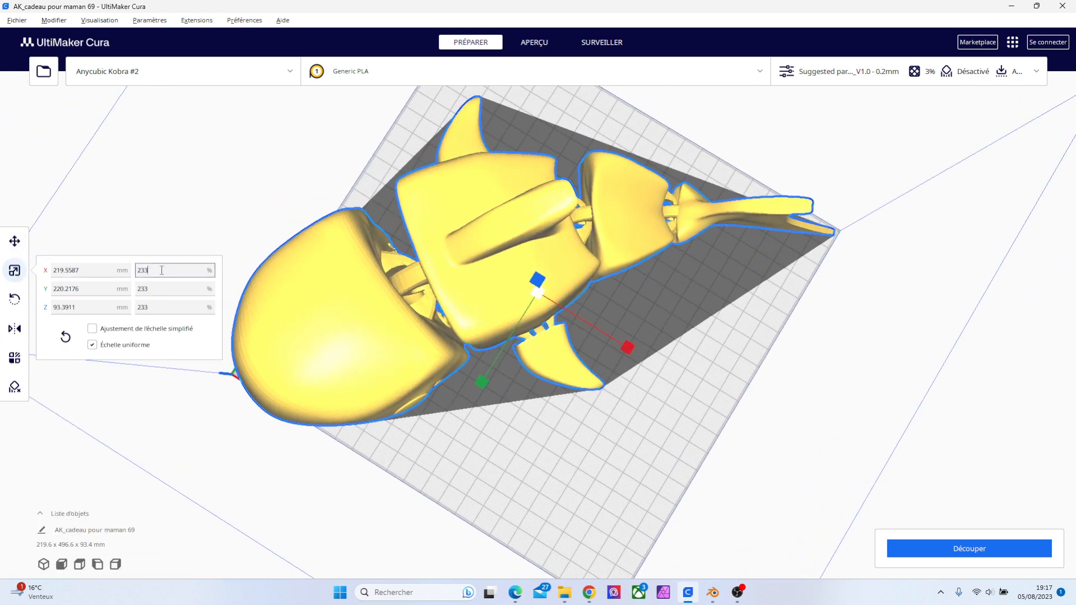
{"action": "key", "text": "Return"}
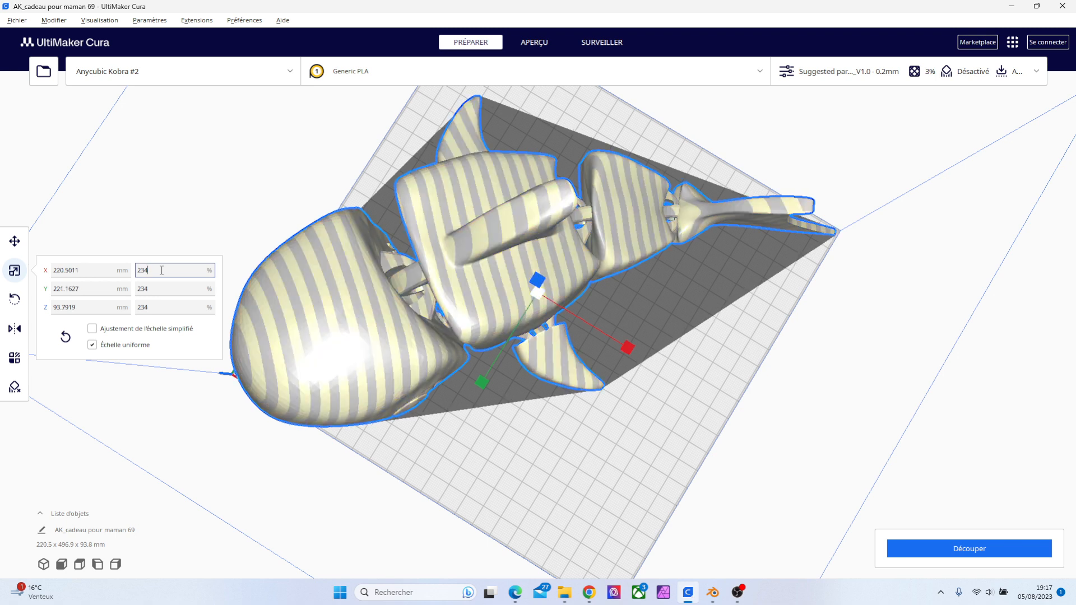
Nudge the enlarged fish along both horizontal axes to about X 0.76 mm and Y 0.01 mm
{"action": "left_click", "coordinate": [14, 240]}
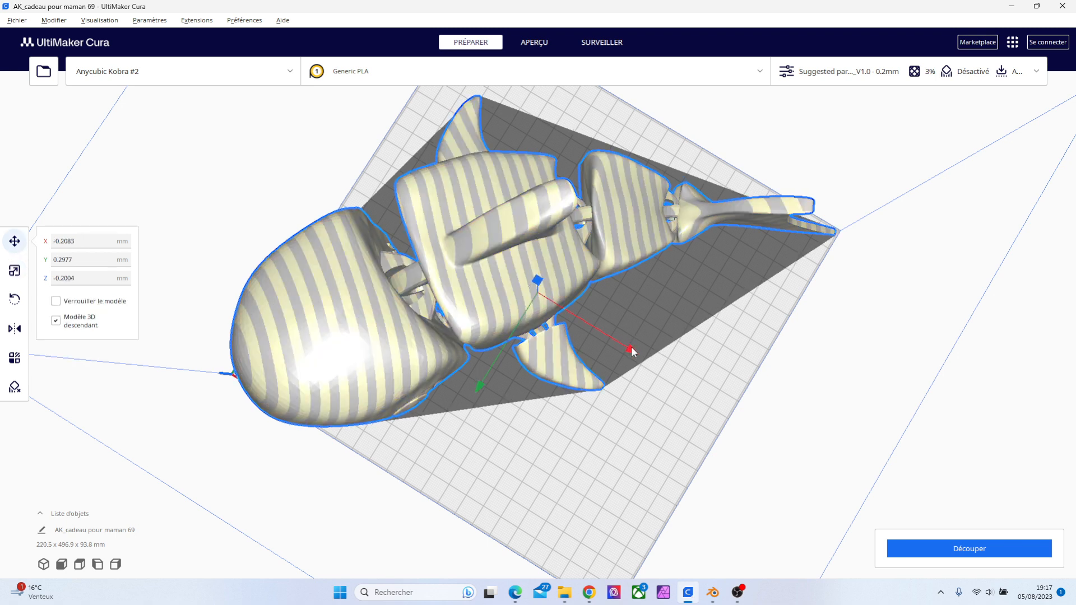
{"action": "left_click_drag", "start_coordinate": [632, 349], "coordinate": [632, 353]}
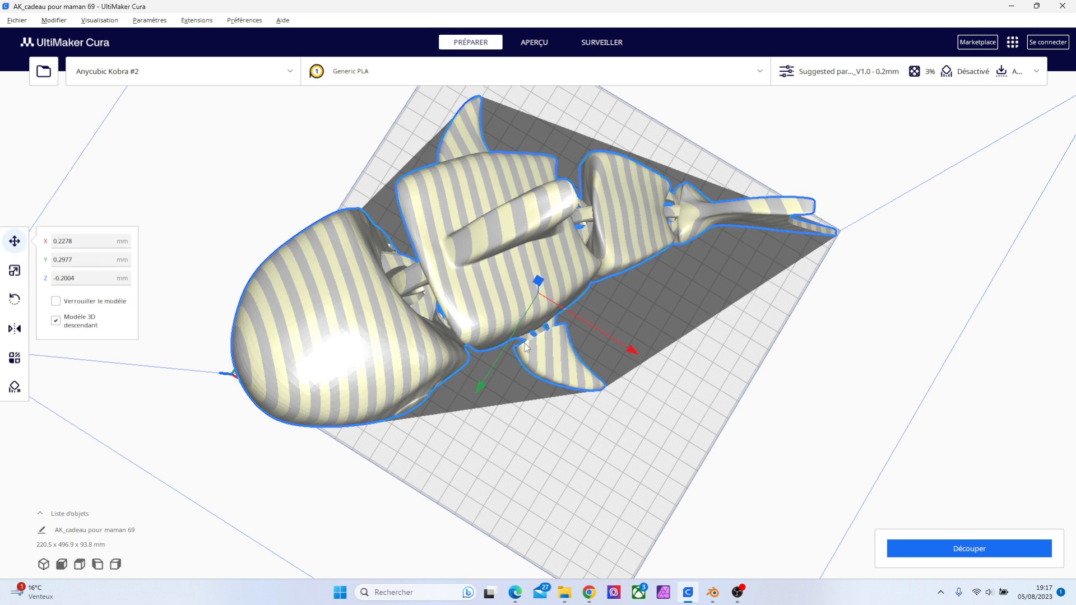
{"action": "left_click_drag", "start_coordinate": [482, 391], "coordinate": [483, 390]}
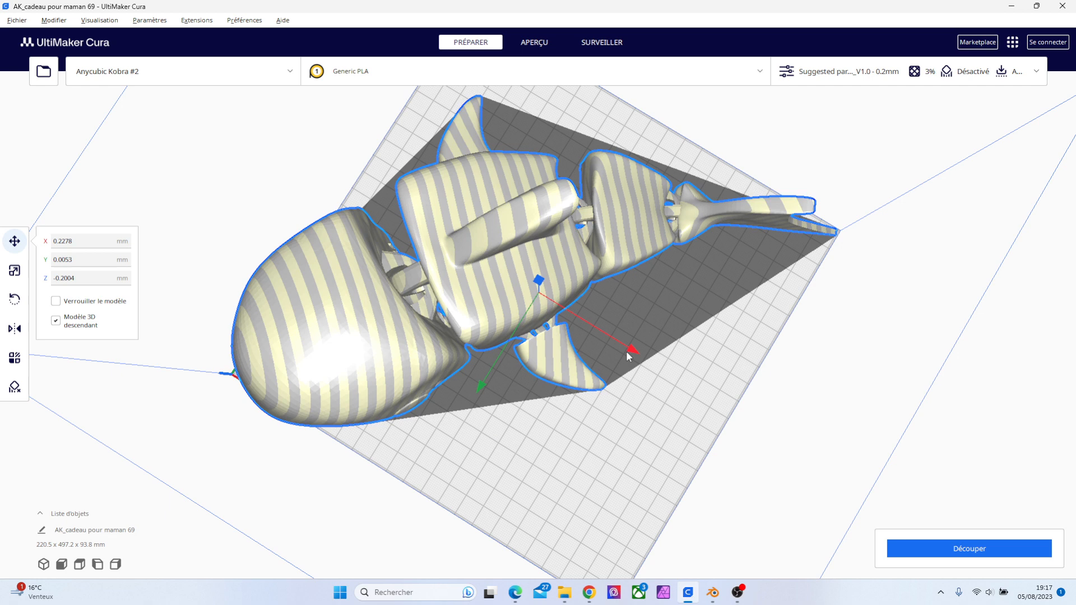
{"action": "left_click_drag", "start_coordinate": [627, 351], "coordinate": [627, 352]}
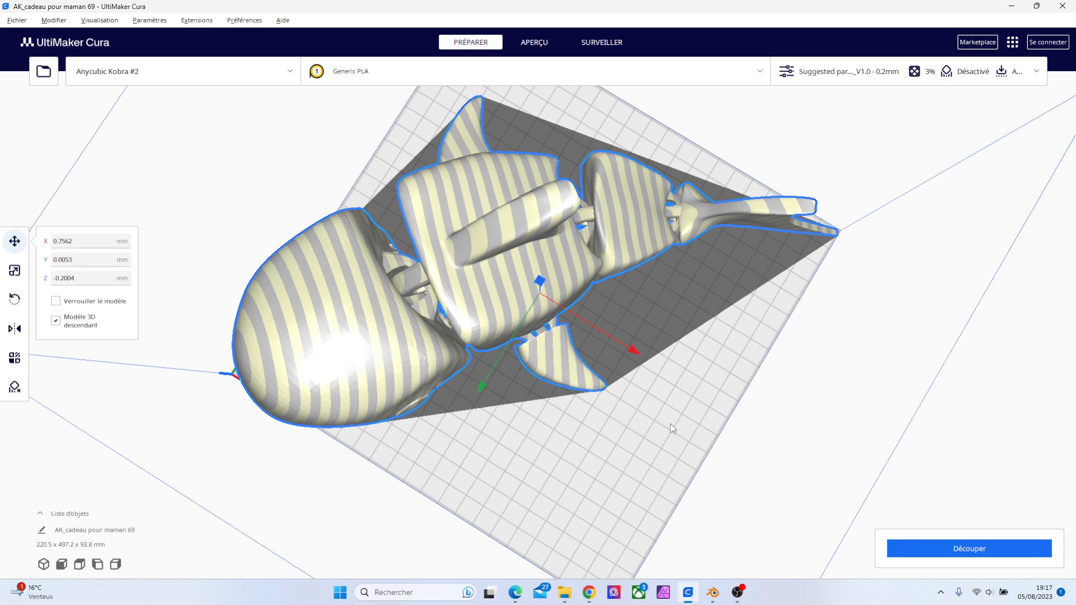
Shift the fish back to about X 0.18 mm and Y -0.58 mm, checking its head against the plate corner
{"action": "right_click_drag", "start_coordinate": [673, 428], "coordinate": [816, 353]}
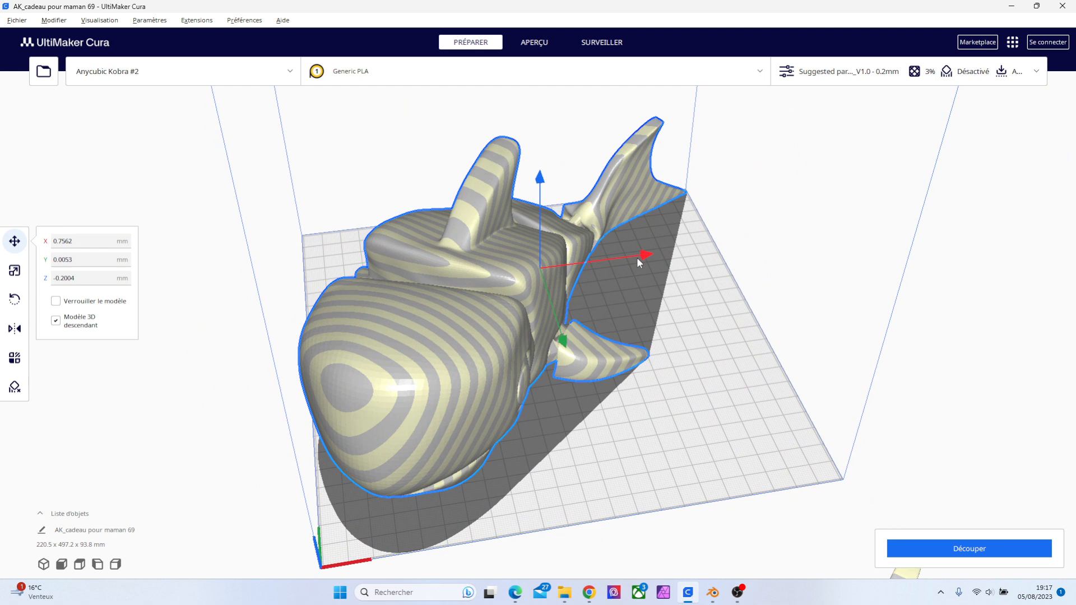
{"action": "left_click_drag", "start_coordinate": [638, 259], "coordinate": [637, 262]}
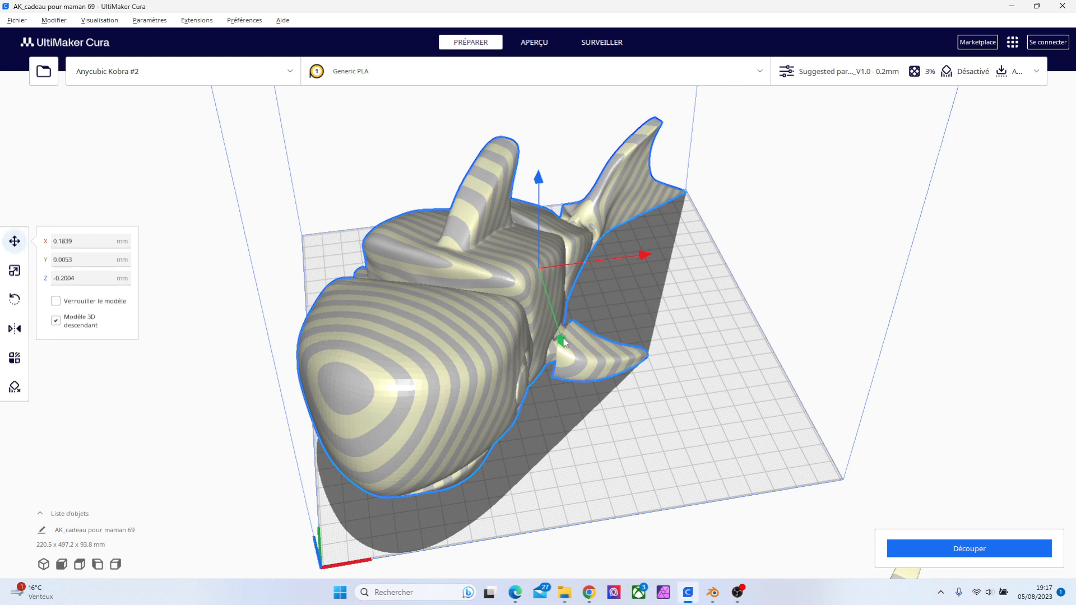
{"action": "left_click_drag", "start_coordinate": [563, 342], "coordinate": [563, 342]}
{"action": "left_click", "coordinate": [620, 377]}
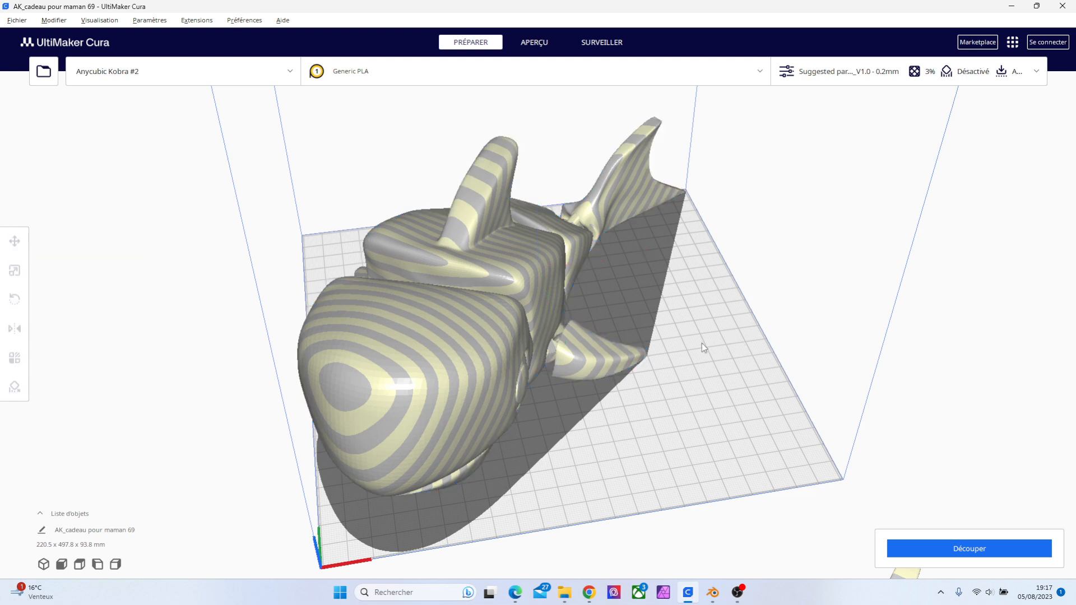
Move the fish along Y to about 0.2 mm, checking the tail tip against the opposite plate corner
{"action": "right_click_drag", "start_coordinate": [714, 284], "coordinate": [227, 307]}
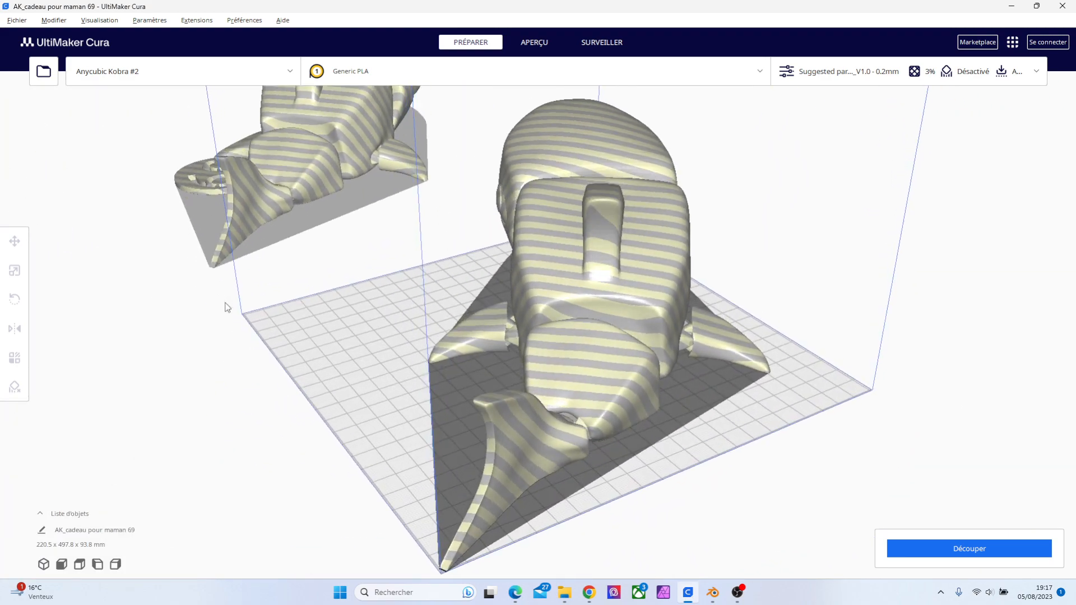
{"action": "left_click", "coordinate": [576, 348]}
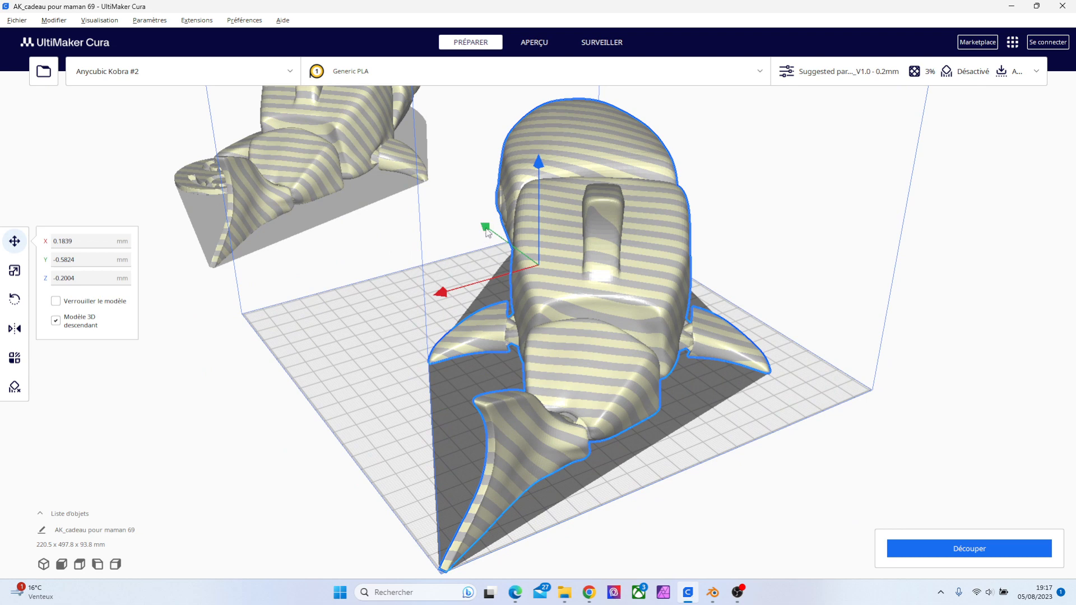
{"action": "left_click_drag", "start_coordinate": [487, 234], "coordinate": [486, 232]}
Fine-tune the fish's position to about X 0.04 mm and Y 0.13 mm between the two plate corners
{"action": "right_click_drag", "start_coordinate": [752, 264], "coordinate": [886, 387]}
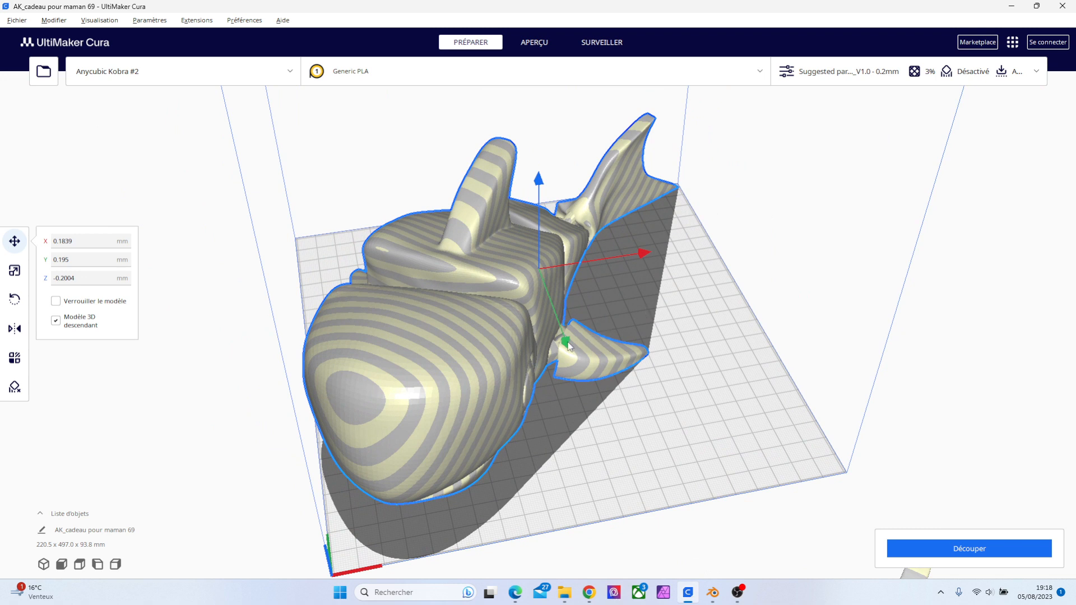
{"action": "left_click_drag", "start_coordinate": [568, 345], "coordinate": [567, 346]}
{"action": "left_click_drag", "start_coordinate": [643, 260], "coordinate": [643, 262]}
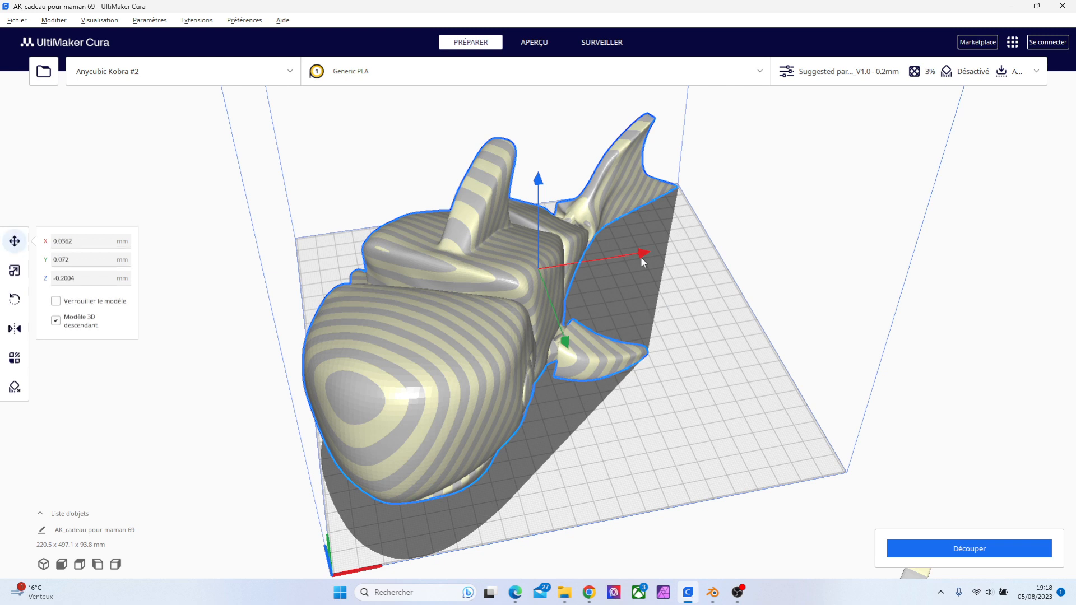
{"action": "left_click_drag", "start_coordinate": [567, 349], "coordinate": [569, 351]}
{"action": "right_click_drag", "start_coordinate": [816, 230], "coordinate": [352, 314]}
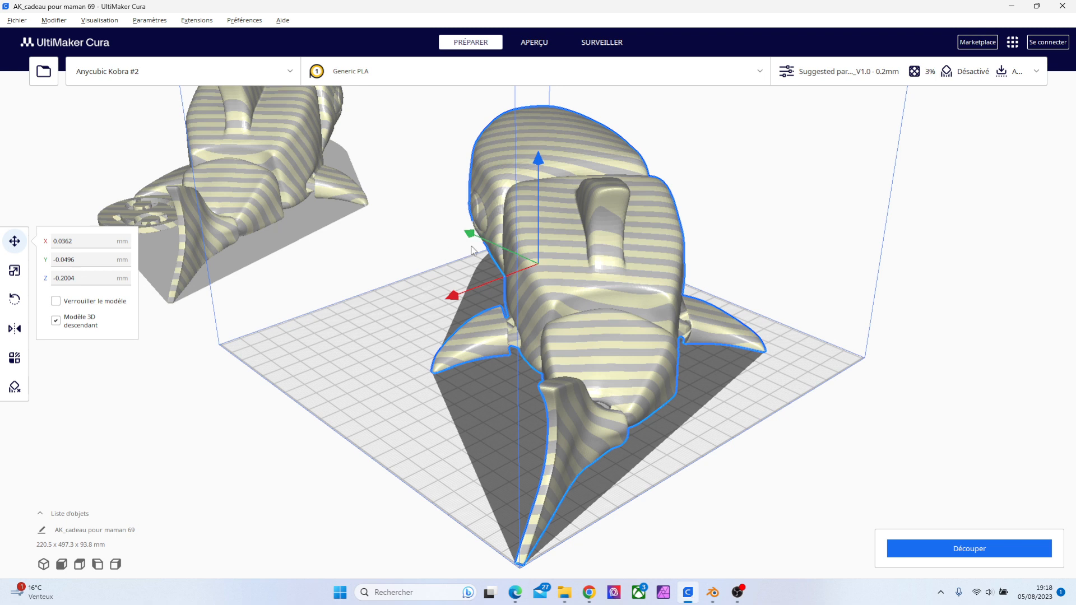
{"action": "left_click_drag", "start_coordinate": [472, 247], "coordinate": [473, 247]}
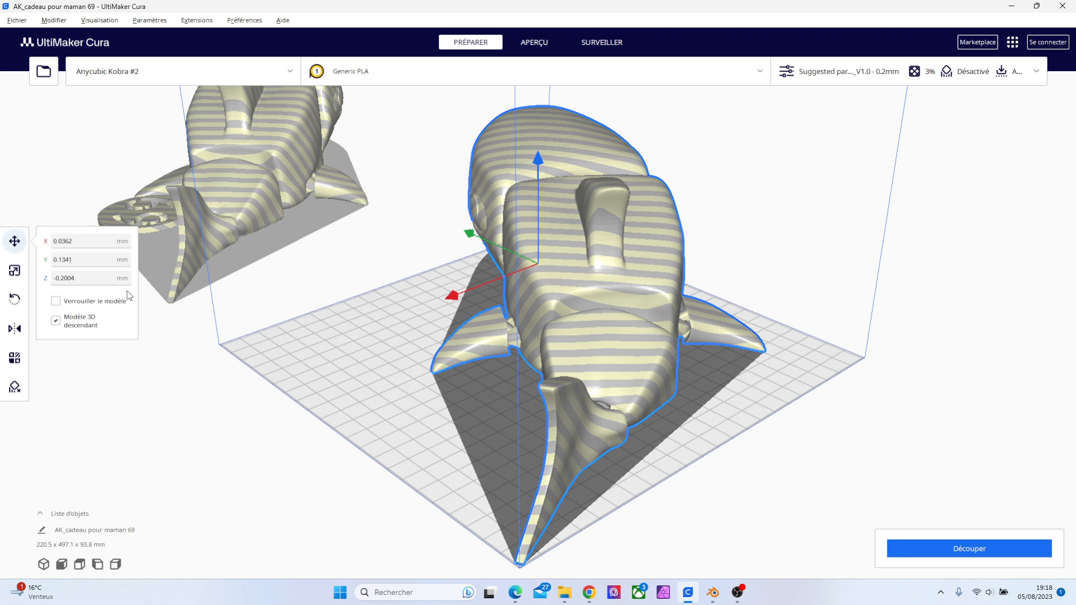
Set the fish's uniform scale to 233.5%
{"action": "left_click", "coordinate": [15, 271]}
{"action": "left_click", "coordinate": [159, 274]}
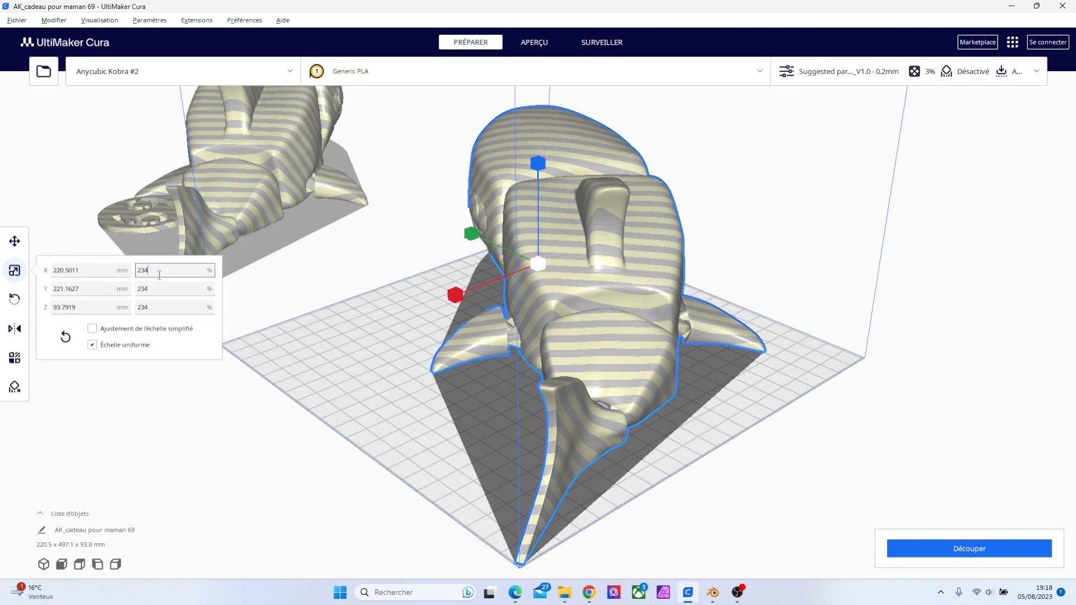
{"action": "type", "text": ".5"}
{"action": "key", "text": "Return"}
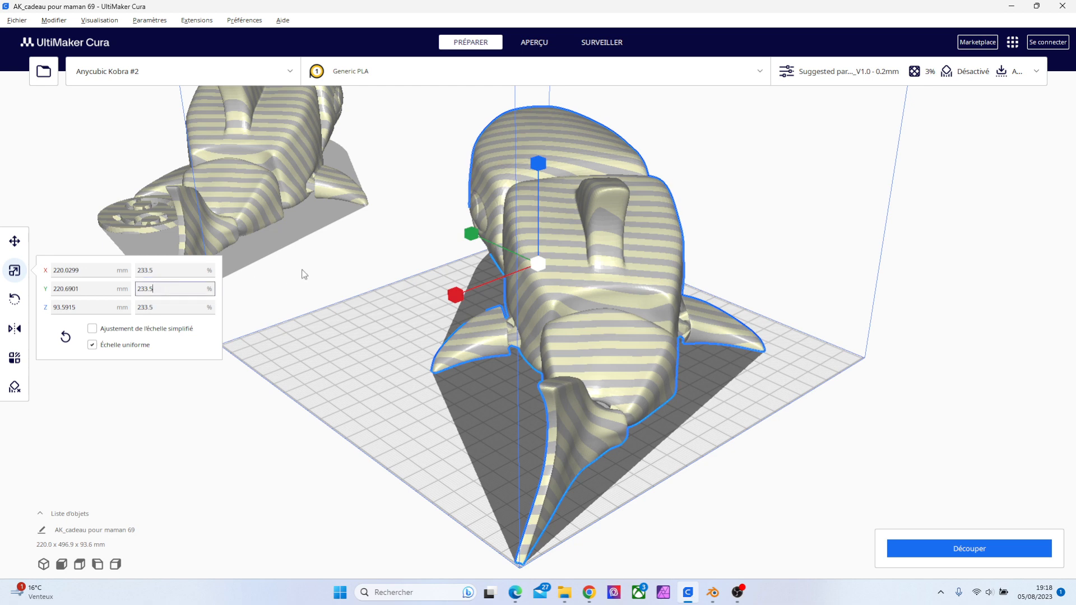
{"action": "left_click", "coordinate": [306, 271]}
Shift the rescaled fish along Y to about -0.24 mm
{"action": "right_click_drag", "start_coordinate": [353, 264], "coordinate": [808, 292]}
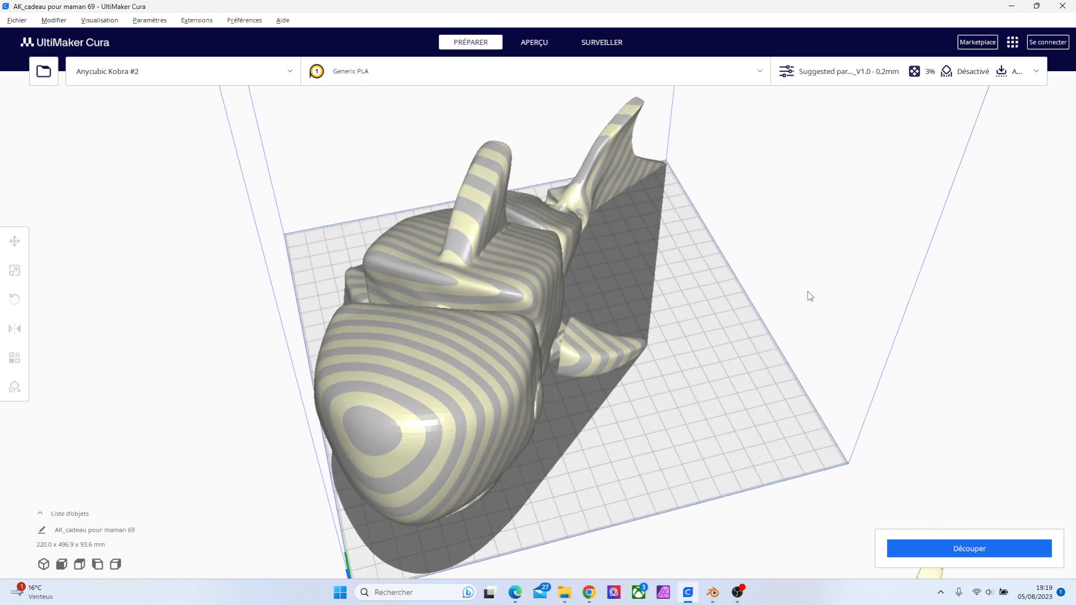
{"action": "left_click", "coordinate": [488, 389]}
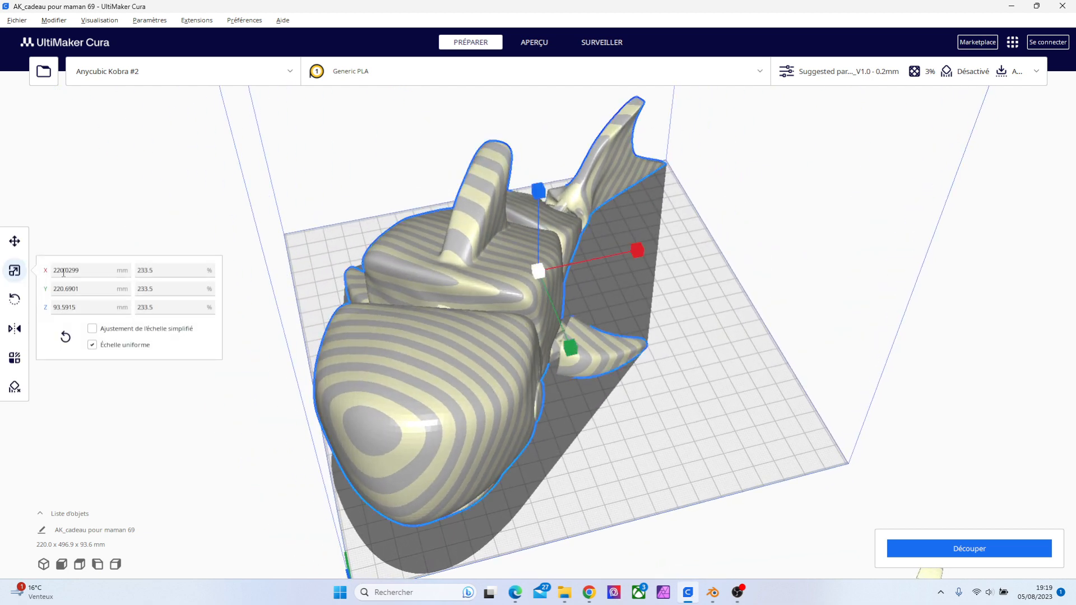
{"action": "left_click", "coordinate": [14, 241]}
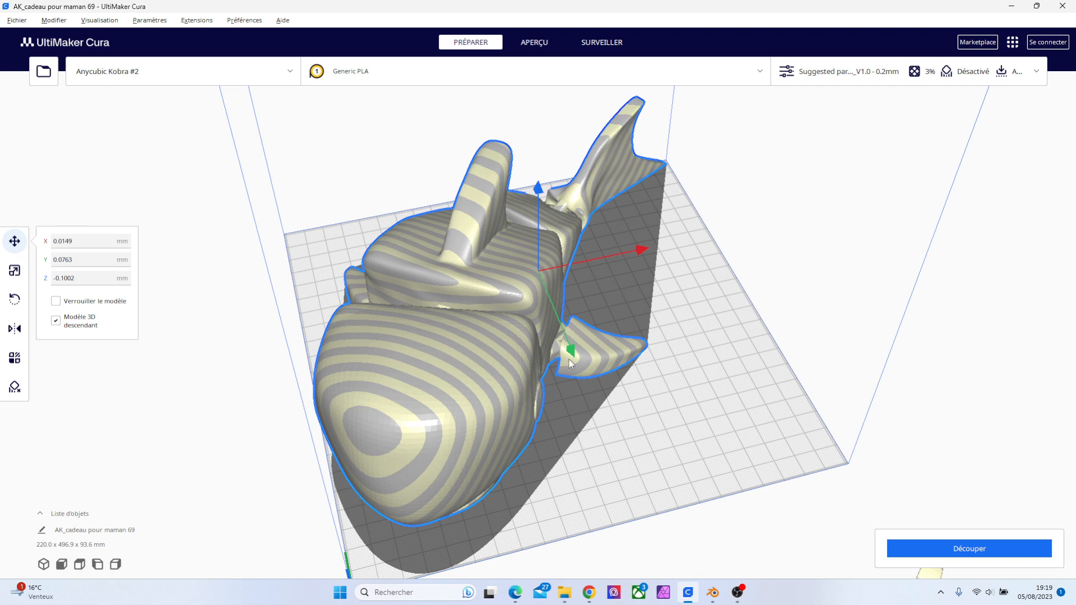
{"action": "left_click_drag", "start_coordinate": [569, 362], "coordinate": [570, 363]}
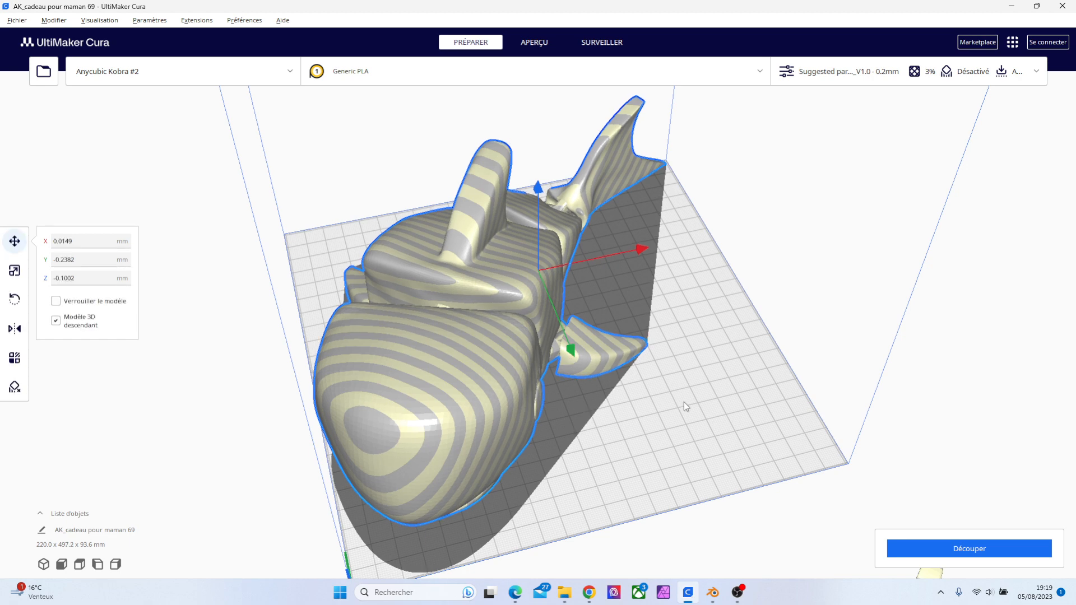
Rotate the fish very slightly about the vertical axis so head and tail stay inside the plate's corners
{"action": "right_click_drag", "start_coordinate": [684, 402], "coordinate": [267, 378]}
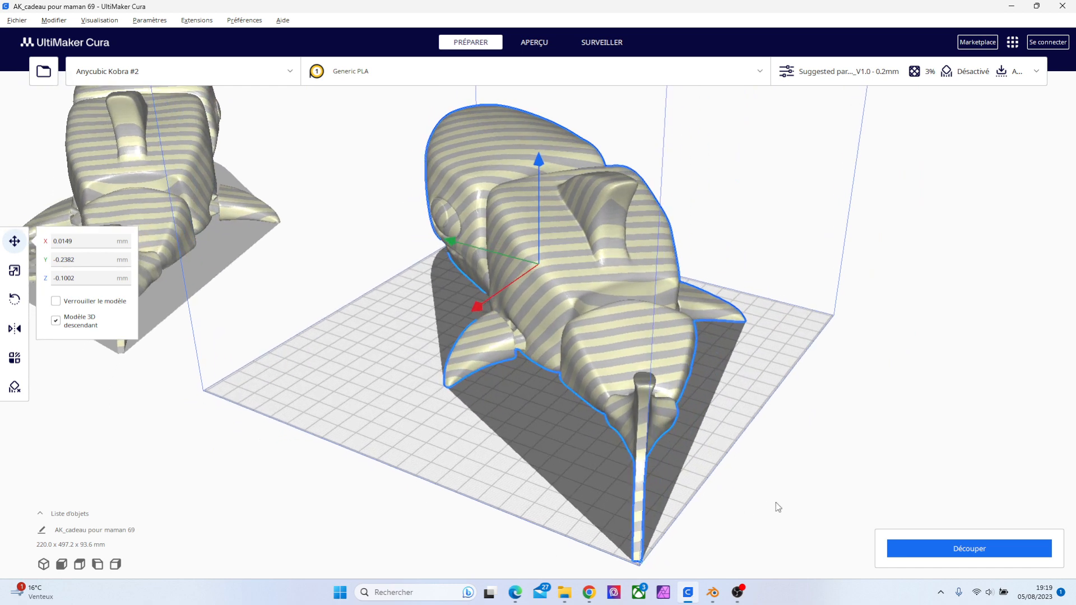
{"action": "right_click_drag", "start_coordinate": [776, 502], "coordinate": [872, 596]}
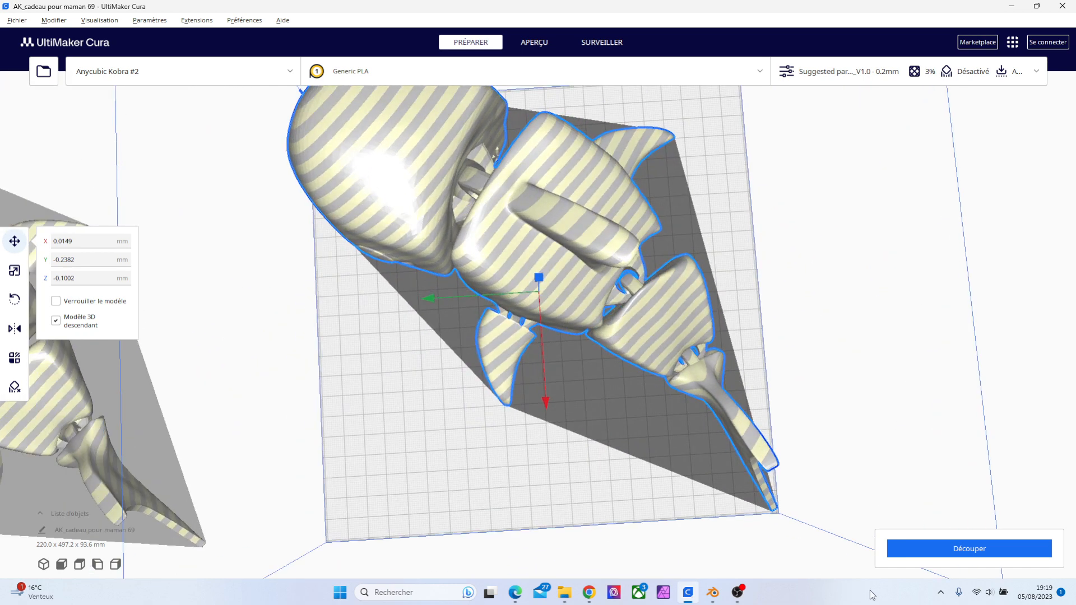
{"action": "left_click", "coordinate": [542, 367]}
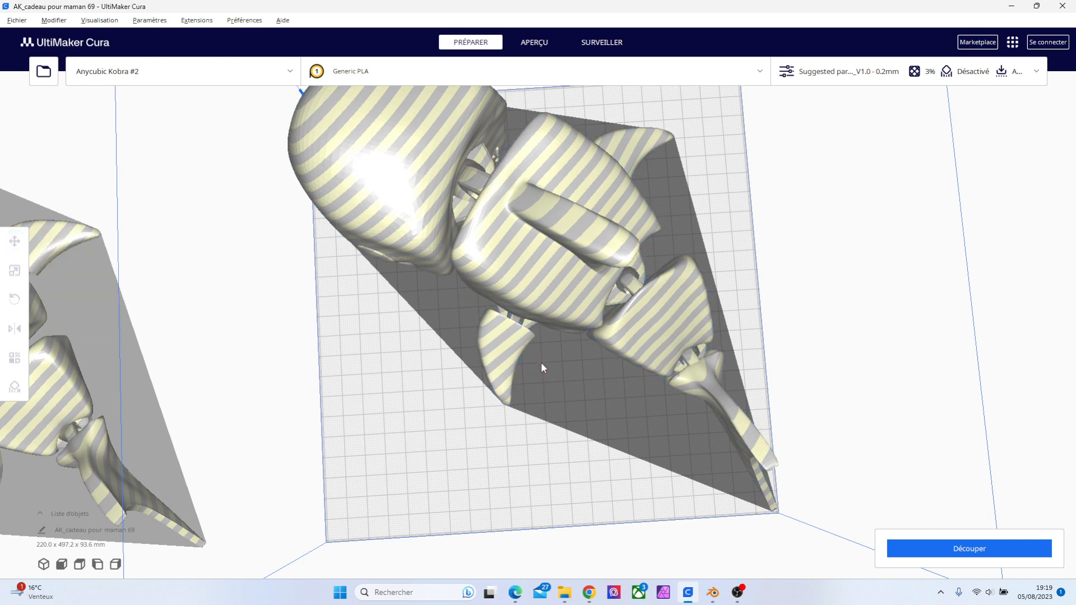
{"action": "left_click", "coordinate": [586, 281]}
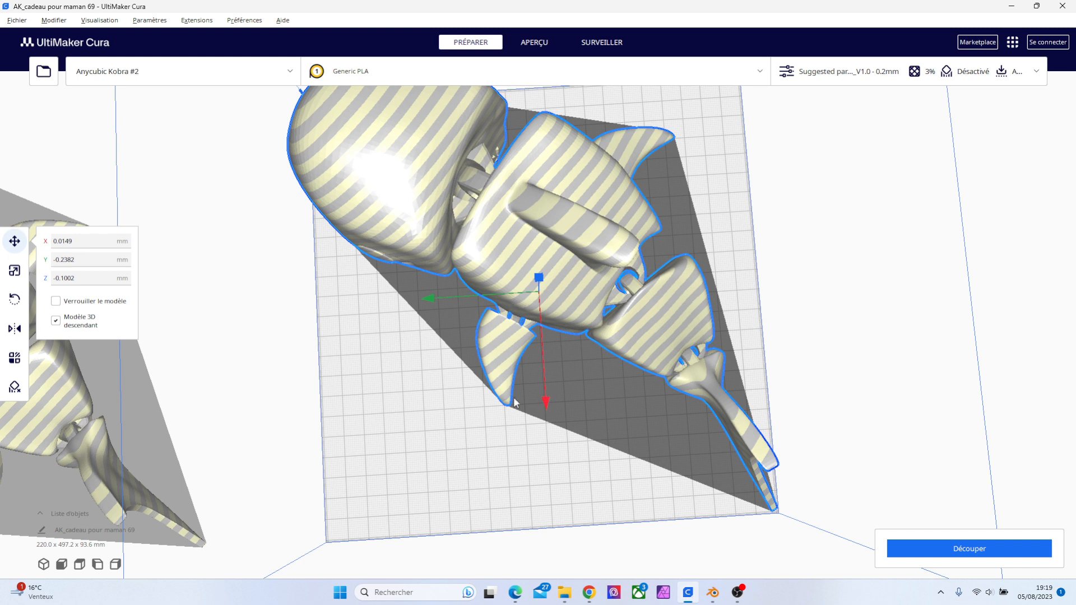
{"action": "left_click", "coordinate": [16, 301]}
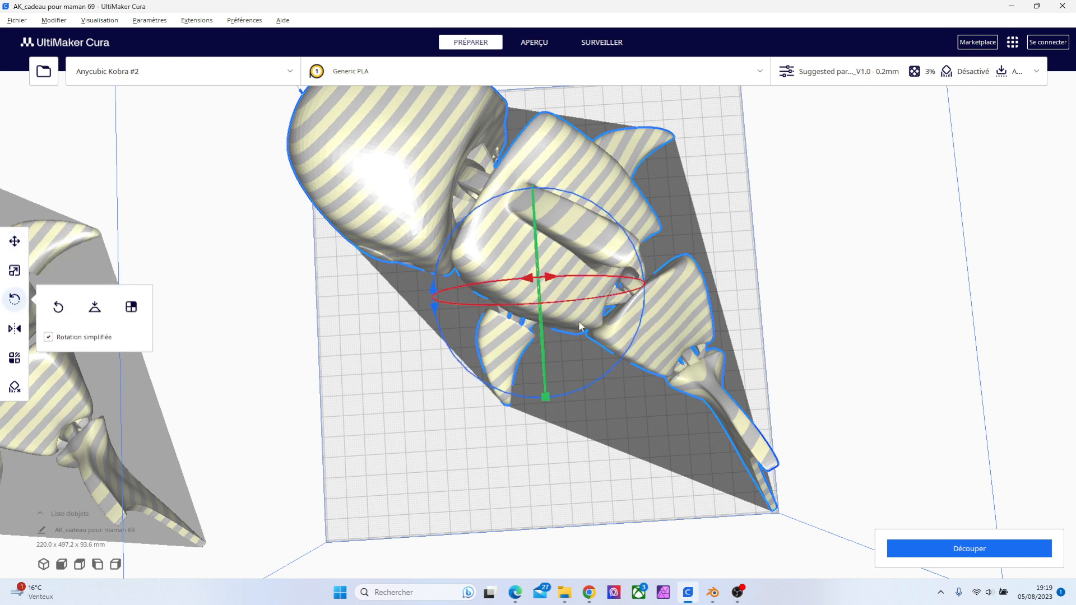
{"action": "left_click_drag", "start_coordinate": [634, 335], "coordinate": [636, 337]}
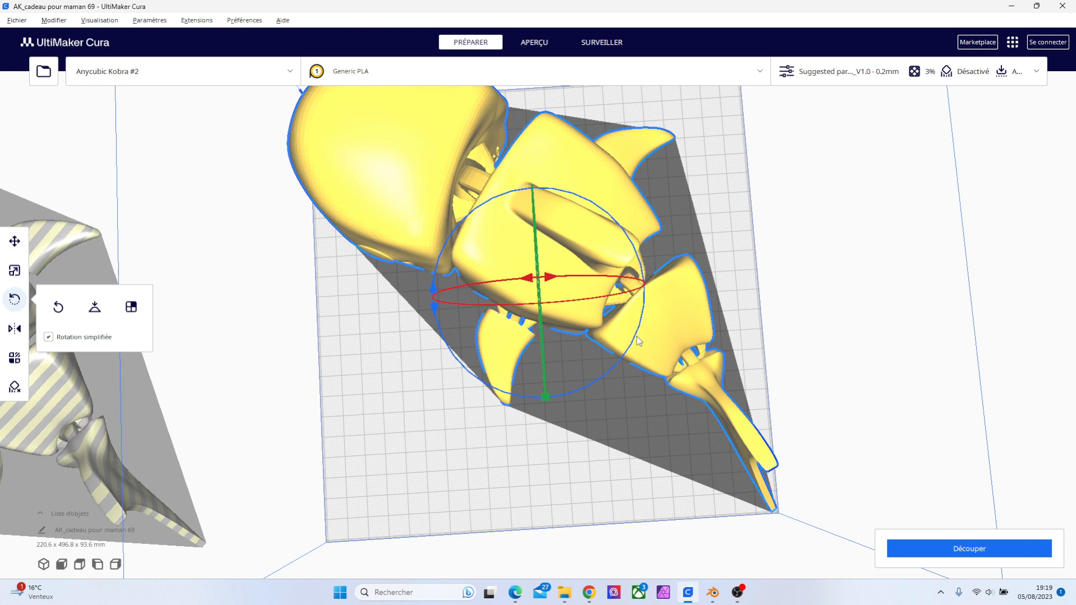
Try a uniform scale of 234% on the fish that lies on the build plate
{"action": "left_click", "coordinate": [14, 271]}
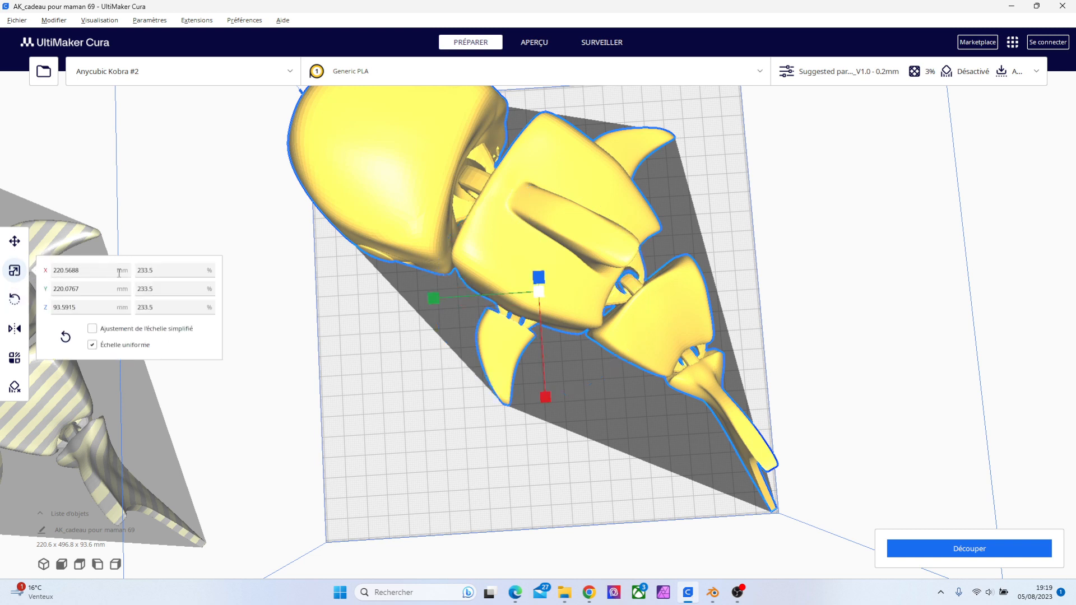
{"action": "left_click", "coordinate": [166, 271]}
{"action": "key", "text": "BackSpace"}
{"action": "key", "text": "BackSpace"}
{"action": "key", "text": "BackSpace"}
{"action": "type", "text": "4"}
{"action": "key", "text": "Return"}
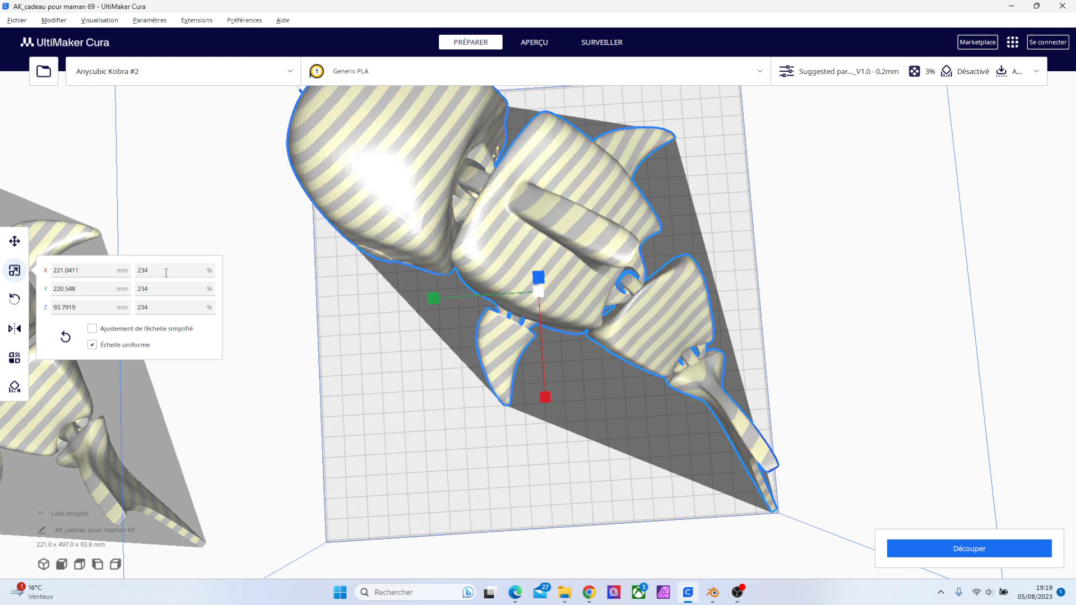
Try reducing the fish's uniform scale to 233.7% and 233.6%
{"action": "key", "text": "BackSpace"}
{"action": "type", "text": "3.7"}
{"action": "left_click", "coordinate": [174, 286]}
{"action": "left_click", "coordinate": [171, 270]}
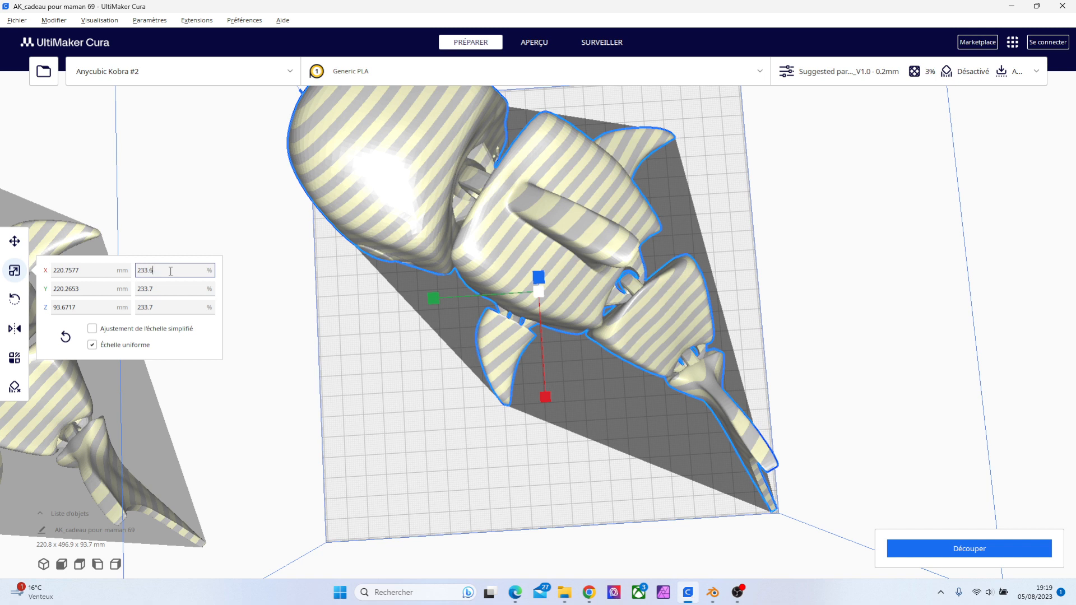
{"action": "type", "text": "6"}
{"action": "key", "text": "Return"}
Set the fish's uniform scale to 233.5%
{"action": "key", "text": "BackSpace"}
{"action": "type", "text": "5"}
{"action": "key", "text": "Tab"}
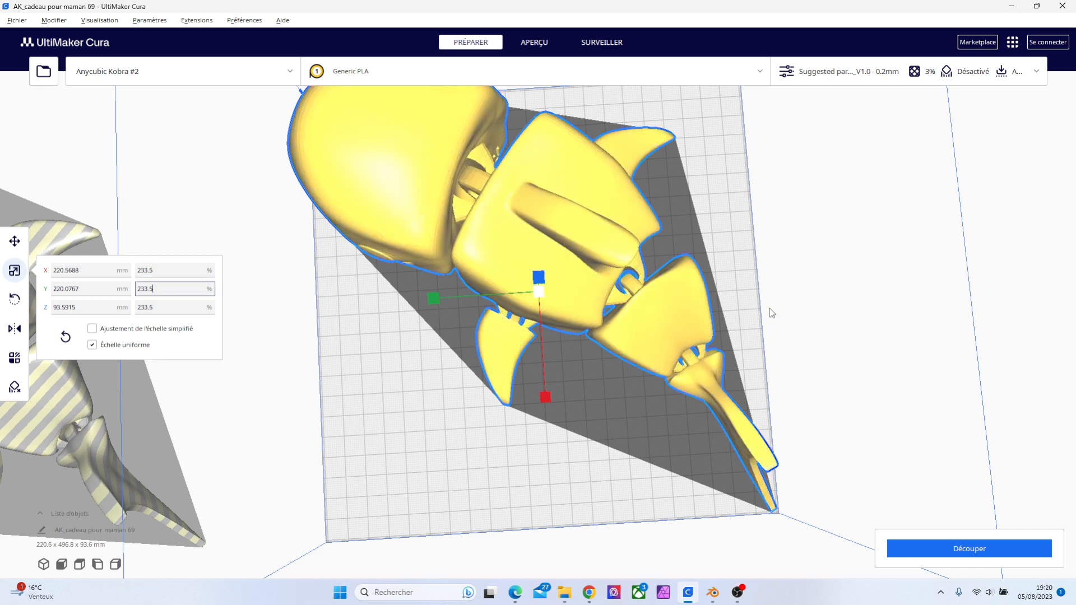
Compare the scale and dimensions of the fish on the plate with those of the fish carrying the 69 disc, and inspect both models
{"action": "left_click", "coordinate": [826, 304]}
{"action": "right_click_drag", "start_coordinate": [826, 304], "coordinate": [1074, 225]}
{"action": "scroll", "coordinate": [538, 331], "scroll_direction": "down", "scroll_amount": 8}
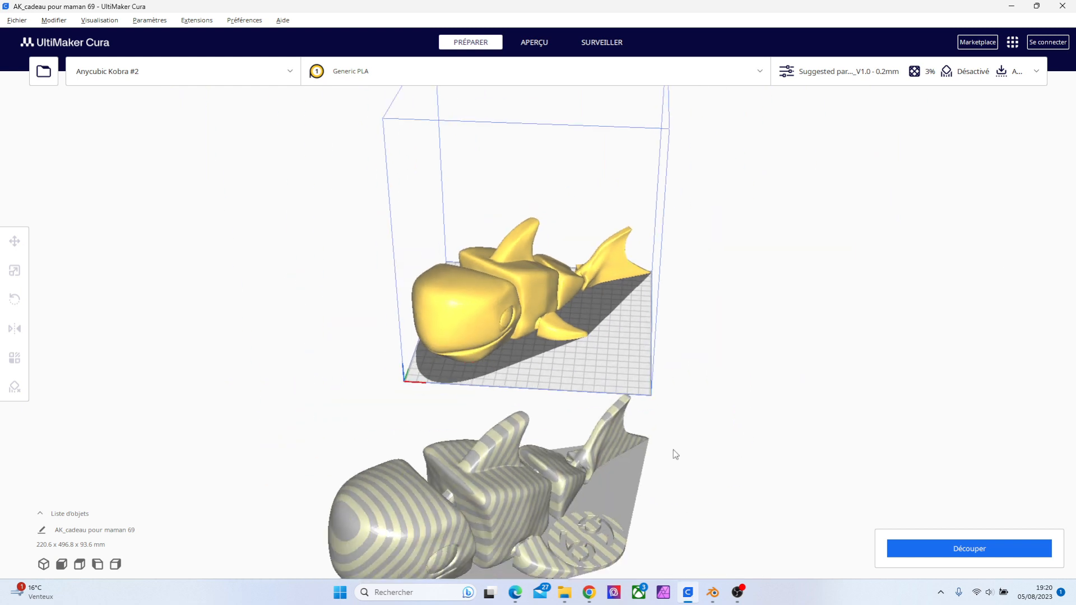
{"action": "left_click", "coordinate": [474, 491]}
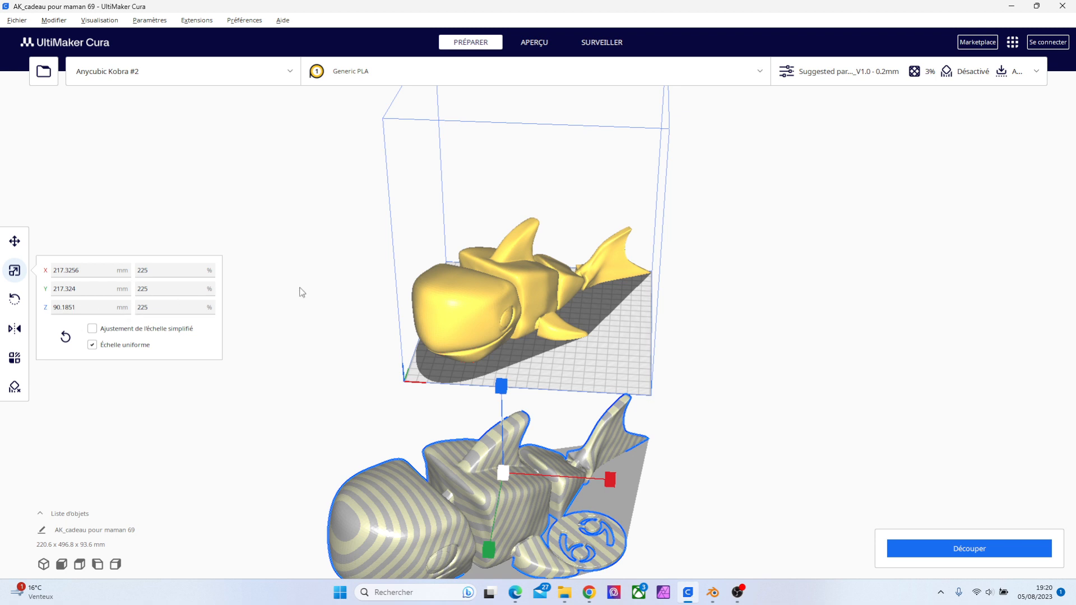
{"action": "left_click", "coordinate": [487, 290]}
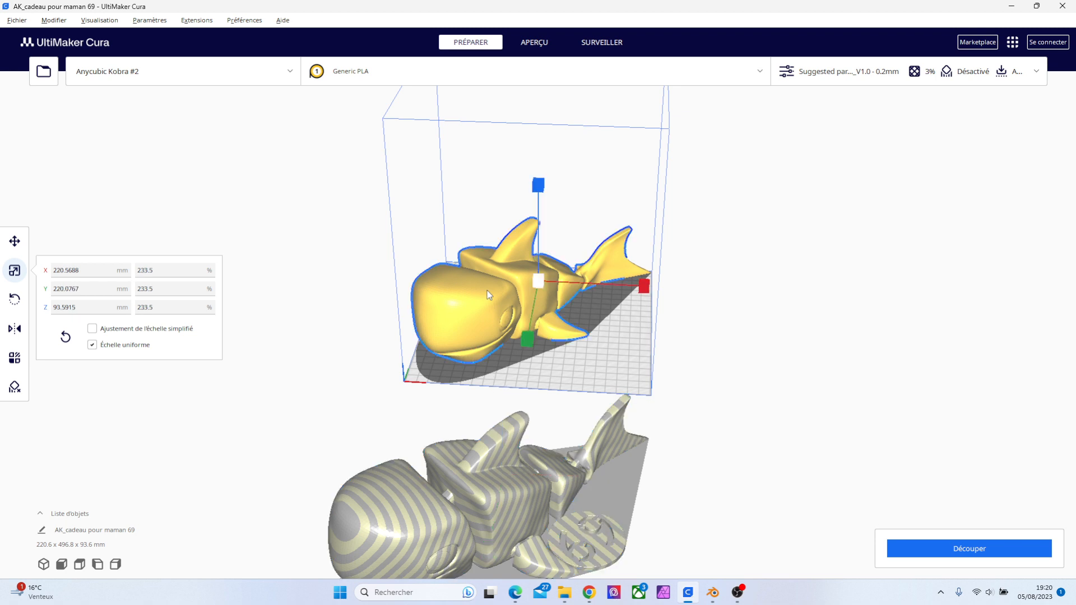
{"action": "left_click", "coordinate": [470, 486]}
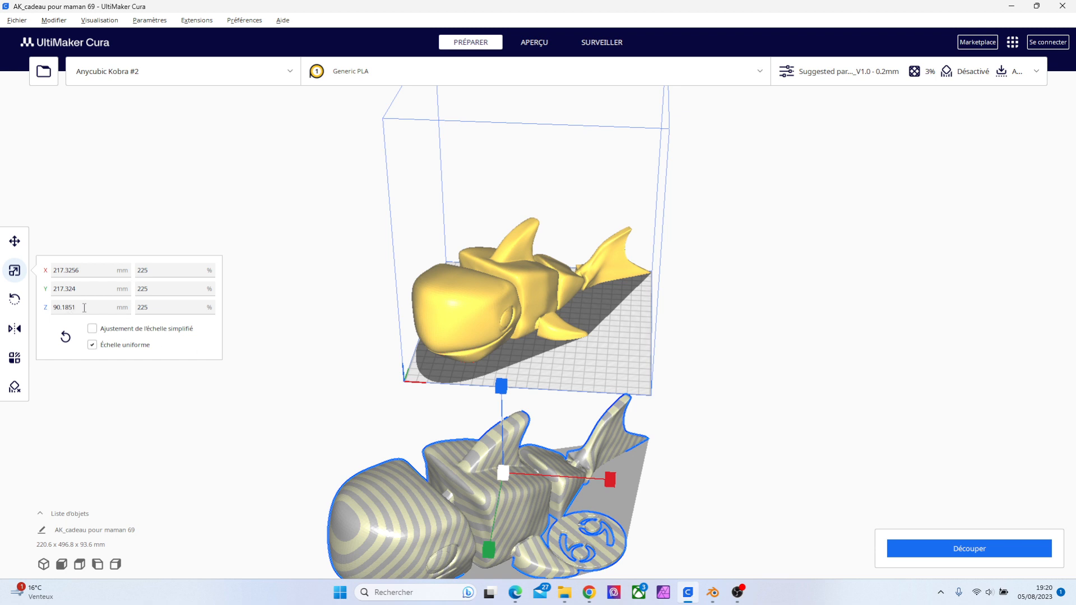
{"action": "left_click", "coordinate": [472, 306]}
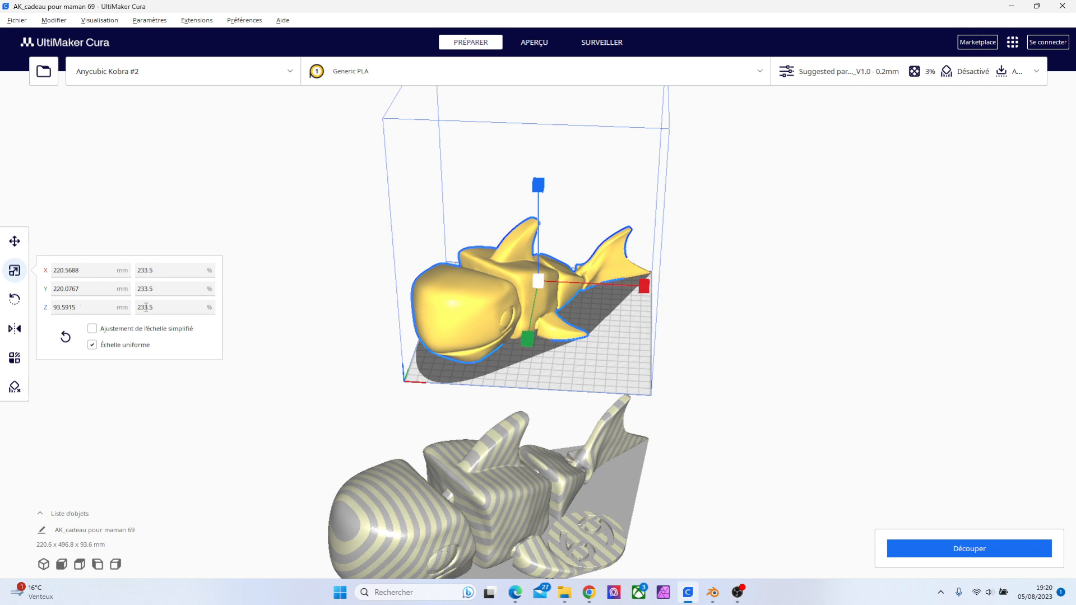
{"action": "left_click", "coordinate": [797, 335]}
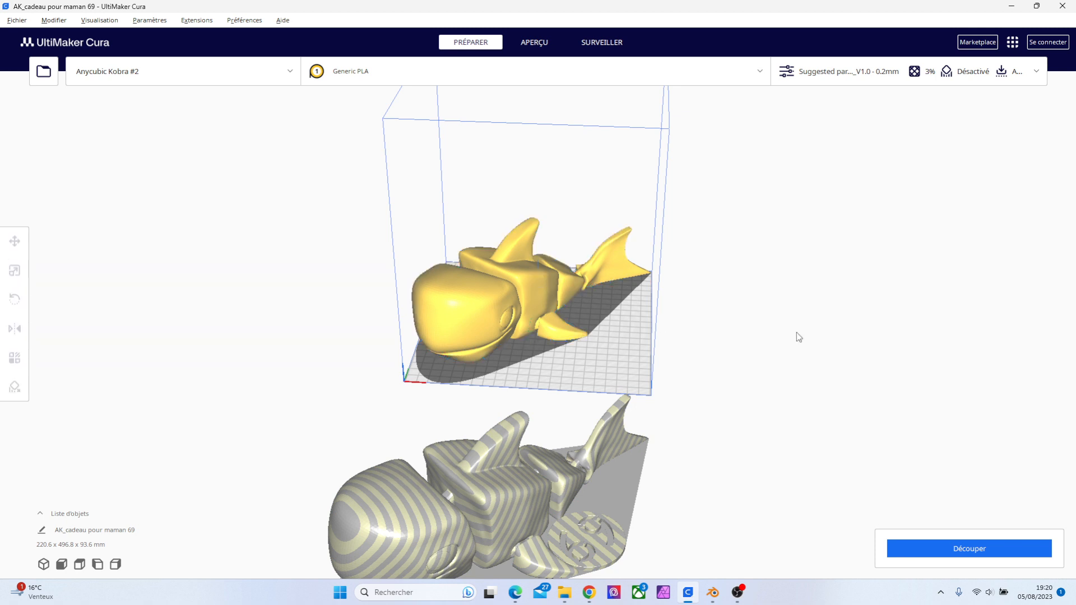
{"action": "right_click_drag", "start_coordinate": [797, 336], "coordinate": [643, 373]}
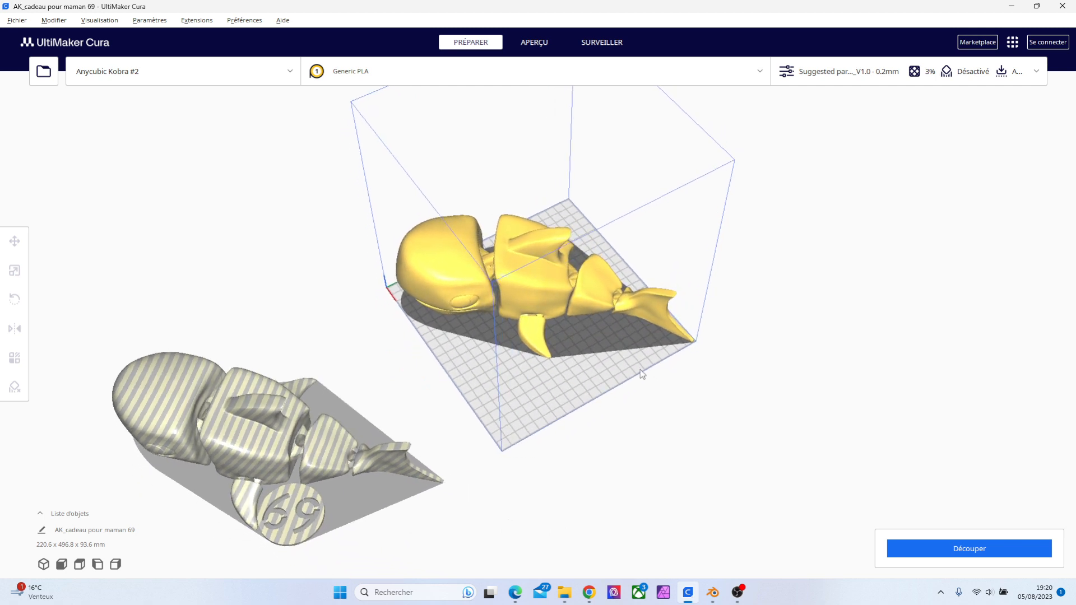